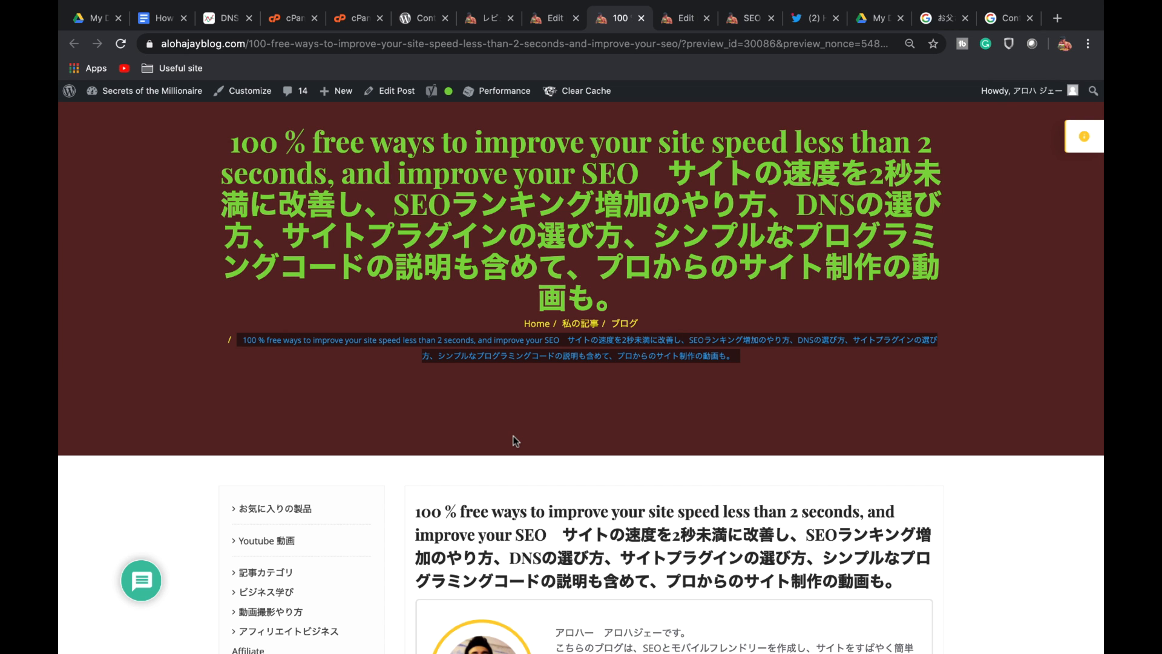
Read the site-speed blog post's title, introduction and Japanese table of contents
scroll(516, 440, "down", 3)
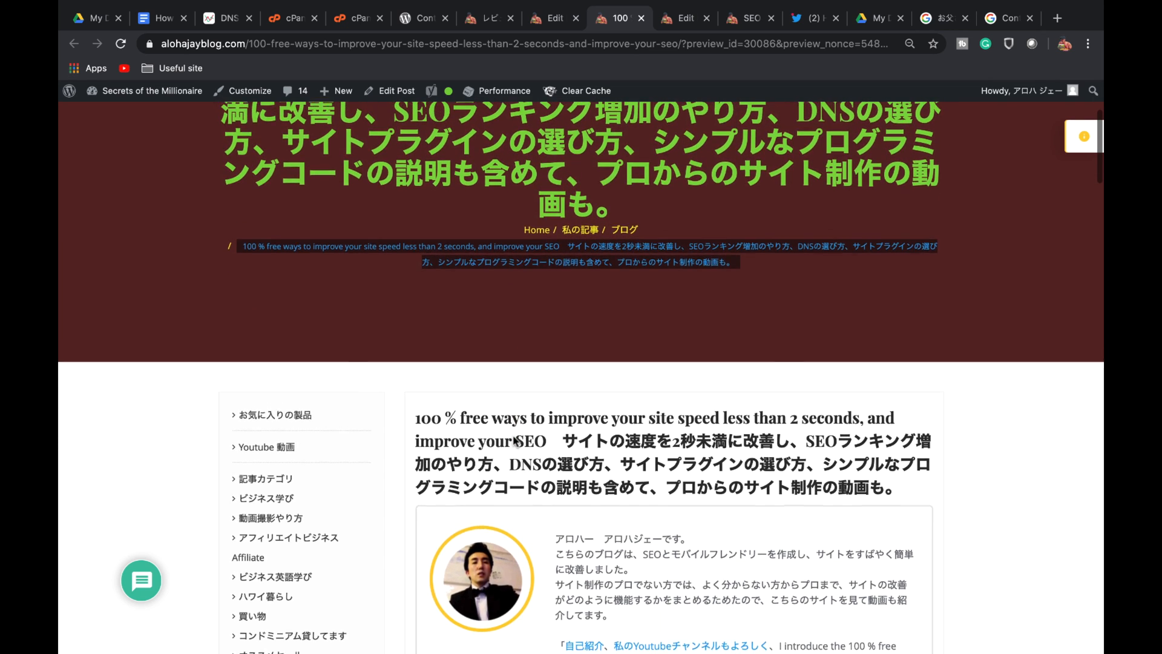
scroll(516, 440, "up", 3)
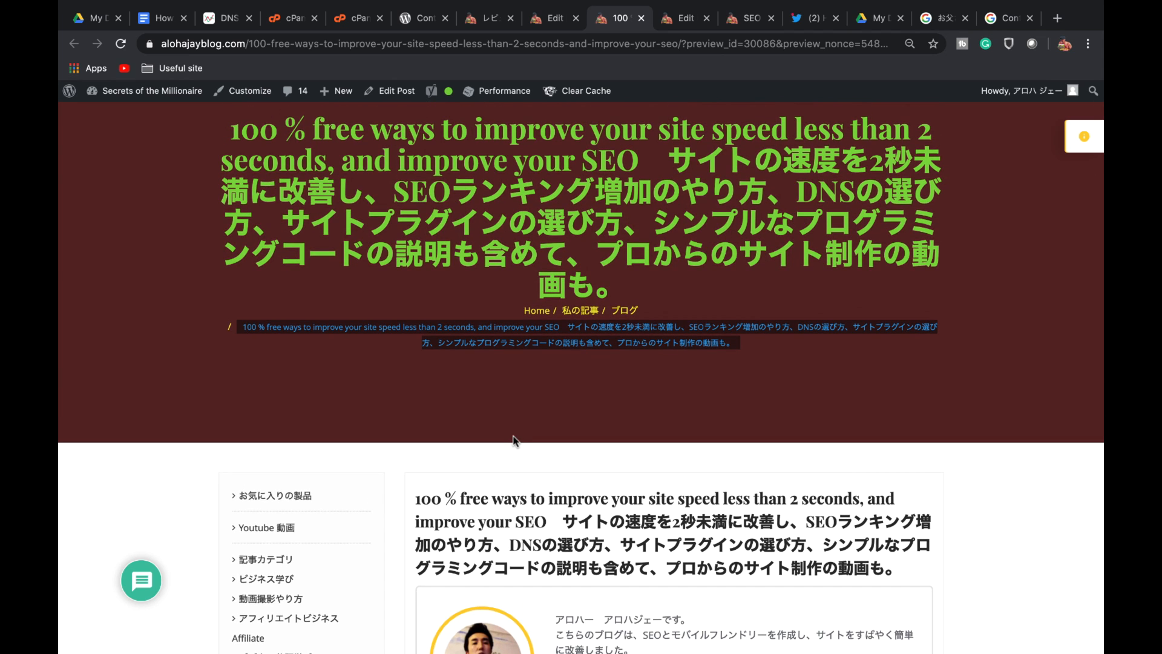
scroll(513, 440, "down", 6)
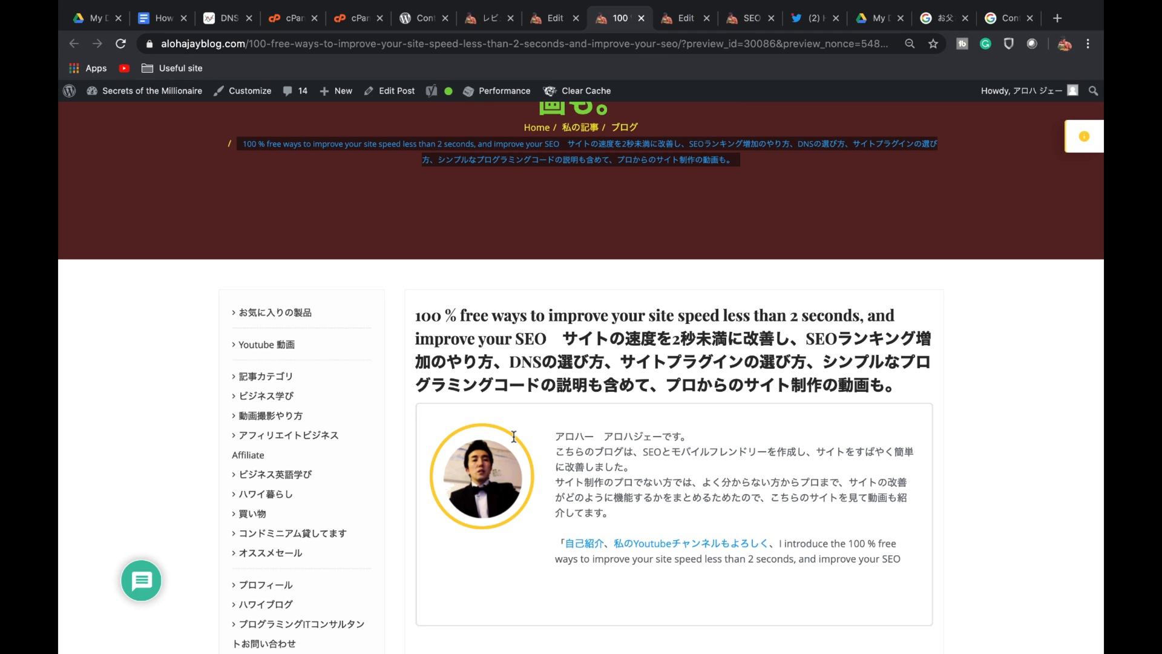
scroll(513, 436, "down", 8)
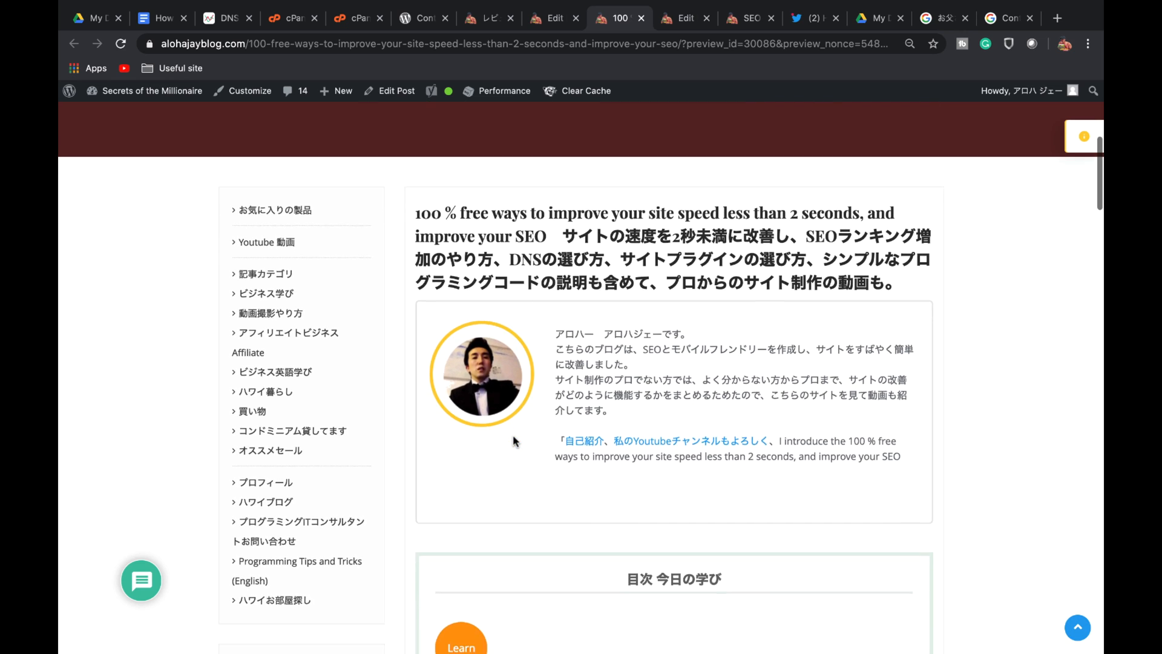
scroll(513, 435, "down", 8)
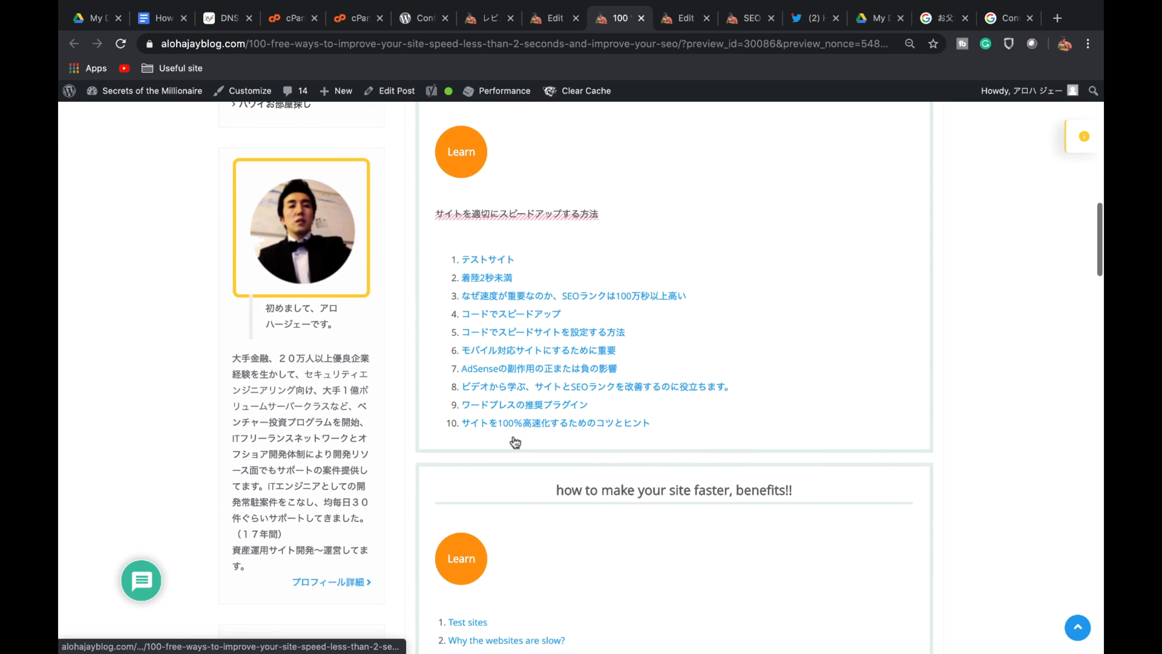
scroll(514, 440, "up", 12)
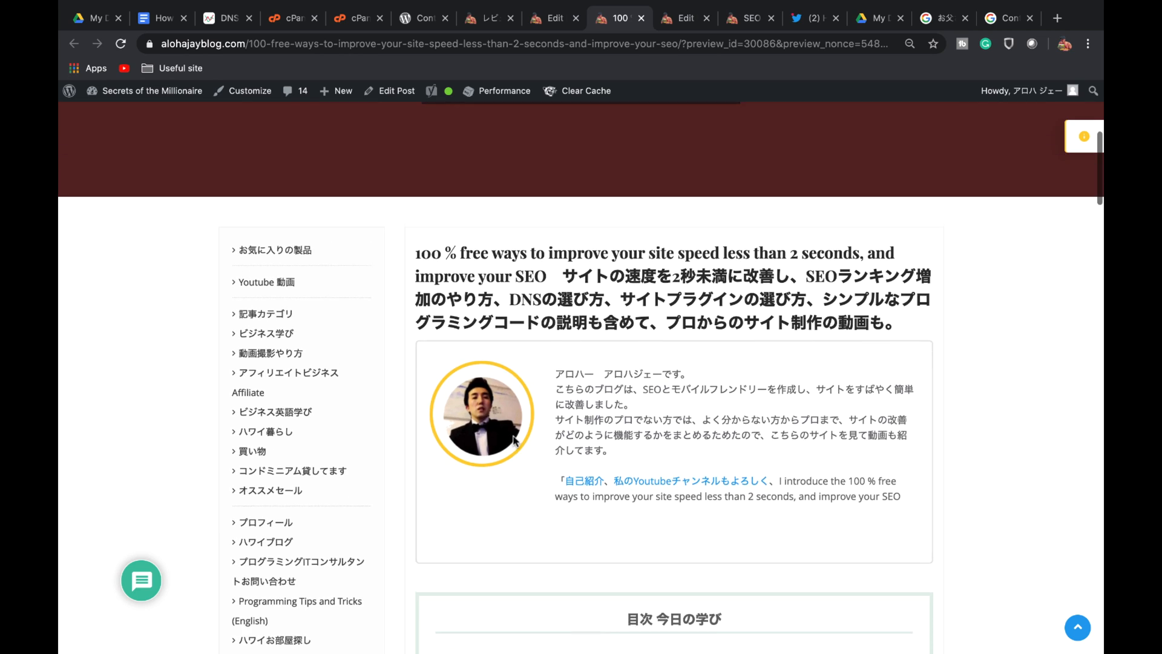
scroll(514, 436, "down", 2)
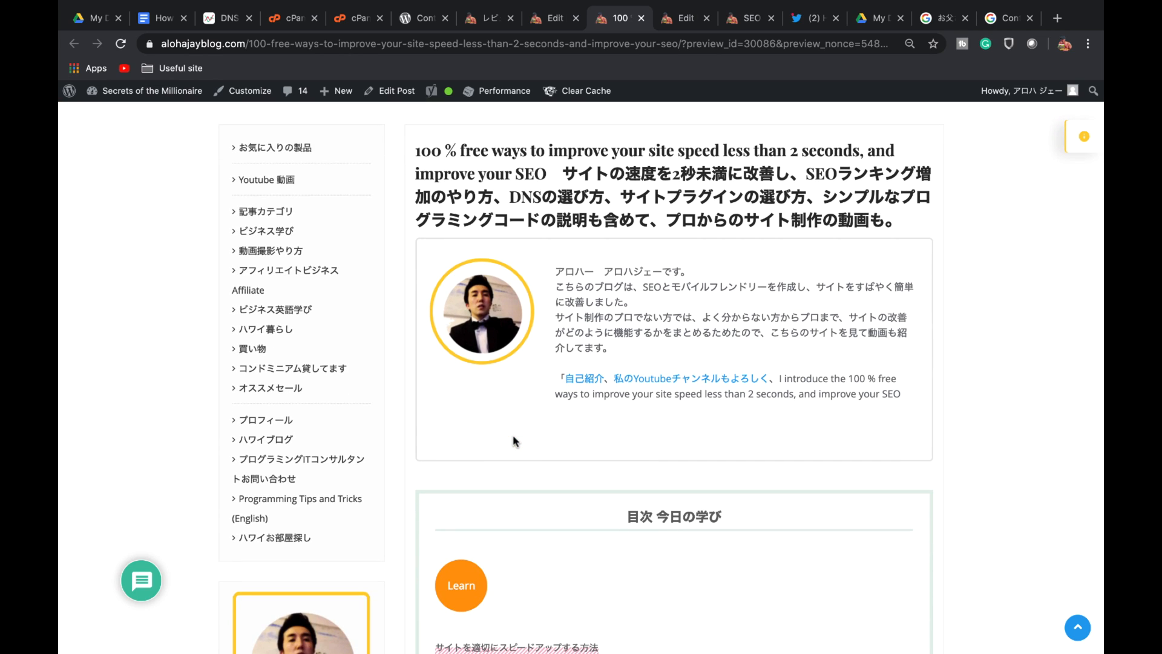
scroll(513, 441, "down", 4)
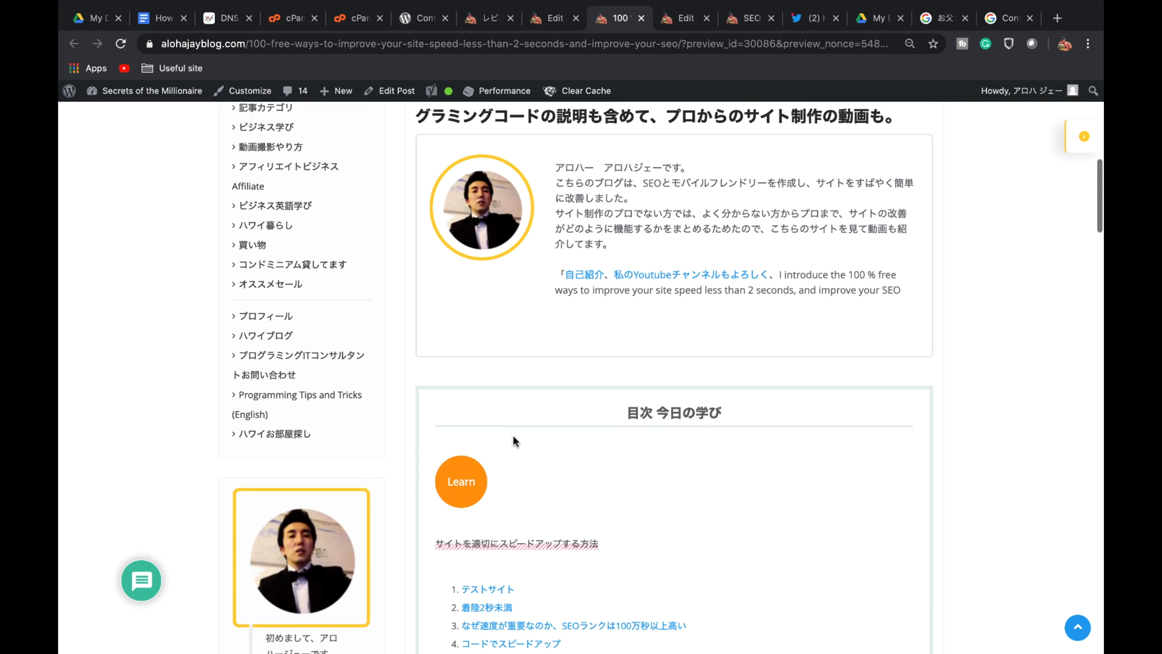
scroll(514, 441, "down", 20)
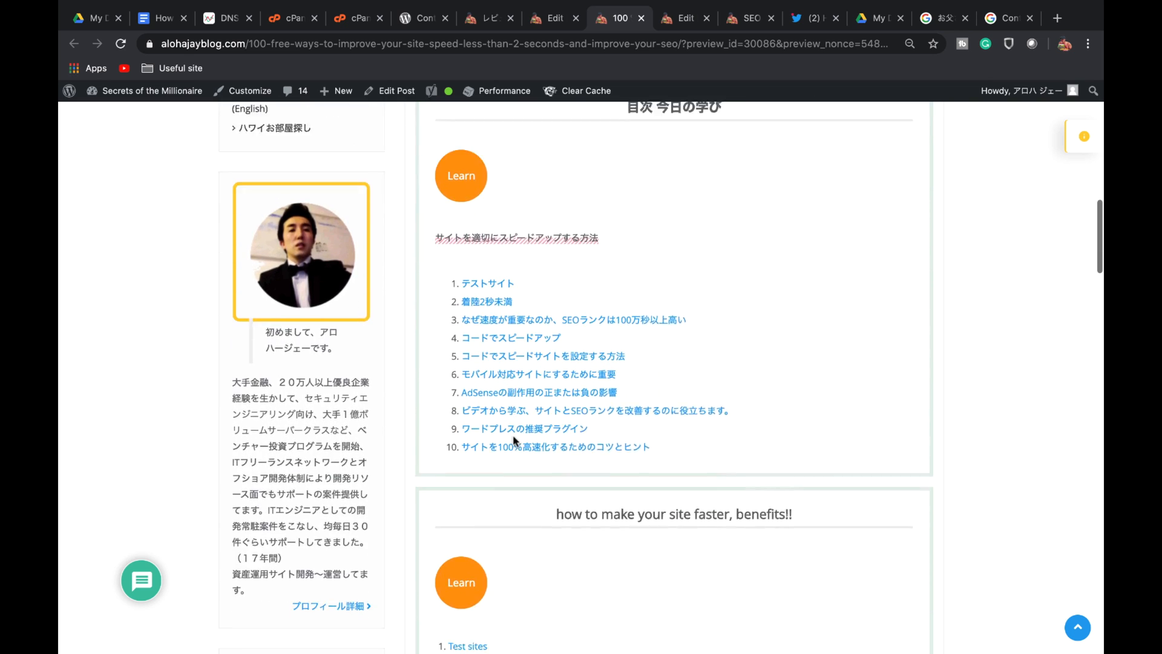
Review the post's English contents list, recommended testing sites, reasons for a slow site, and the Cloudflare DNS and tips sections
scroll(513, 438, "down", 4)
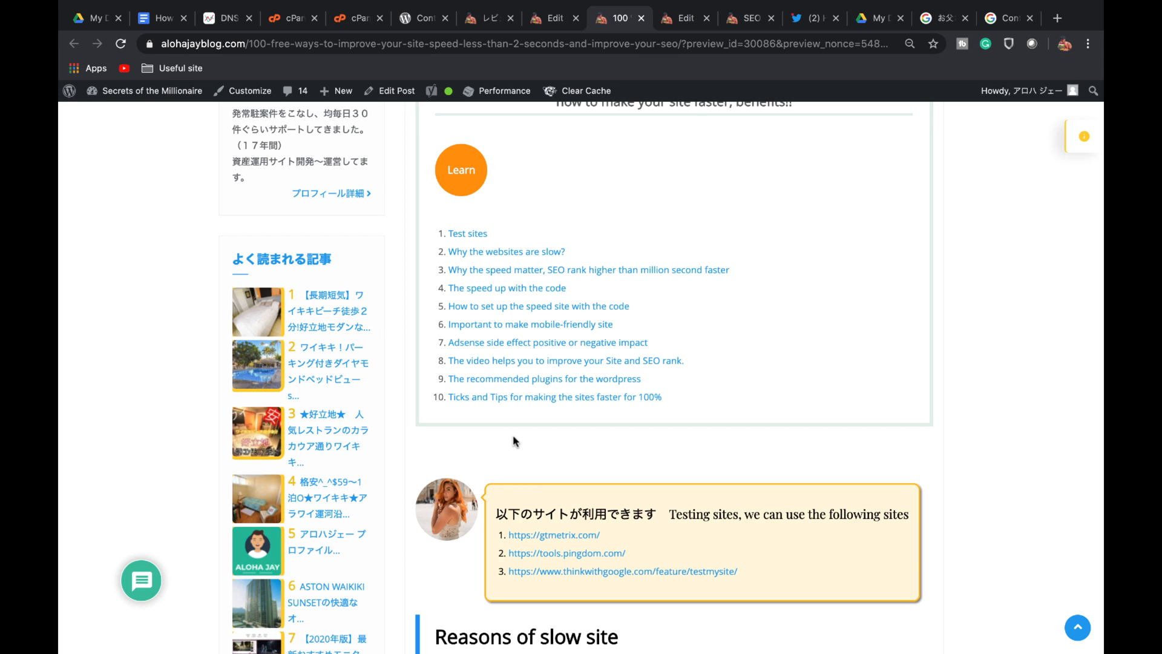
scroll(514, 434, "down", 2)
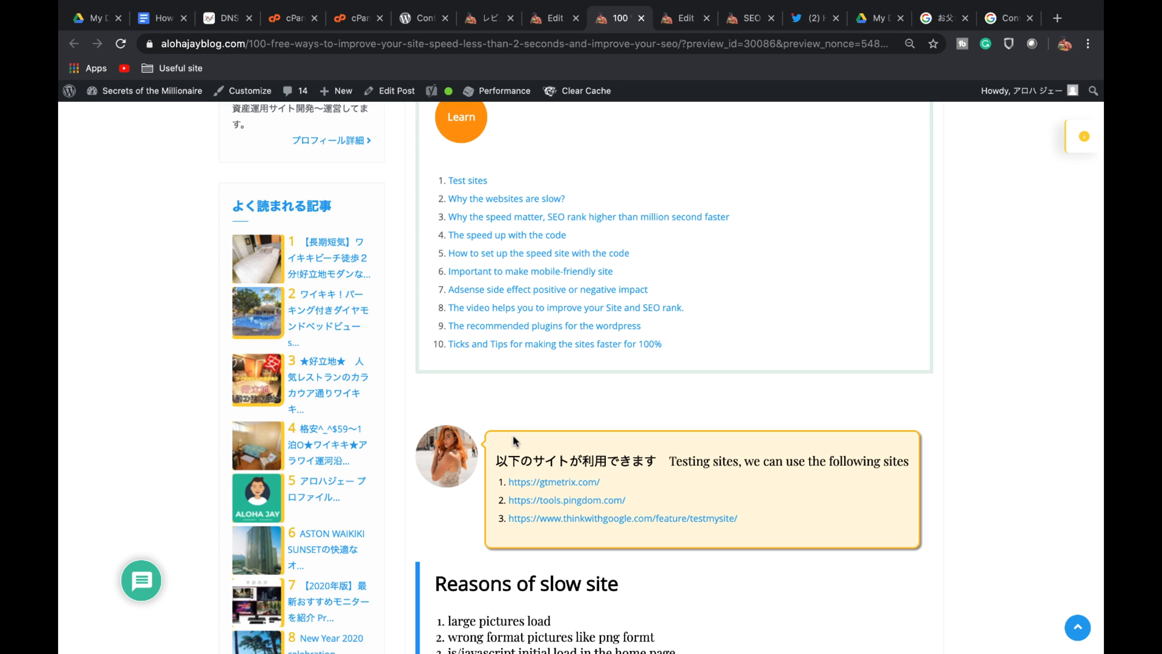
scroll(513, 435, "down", 1)
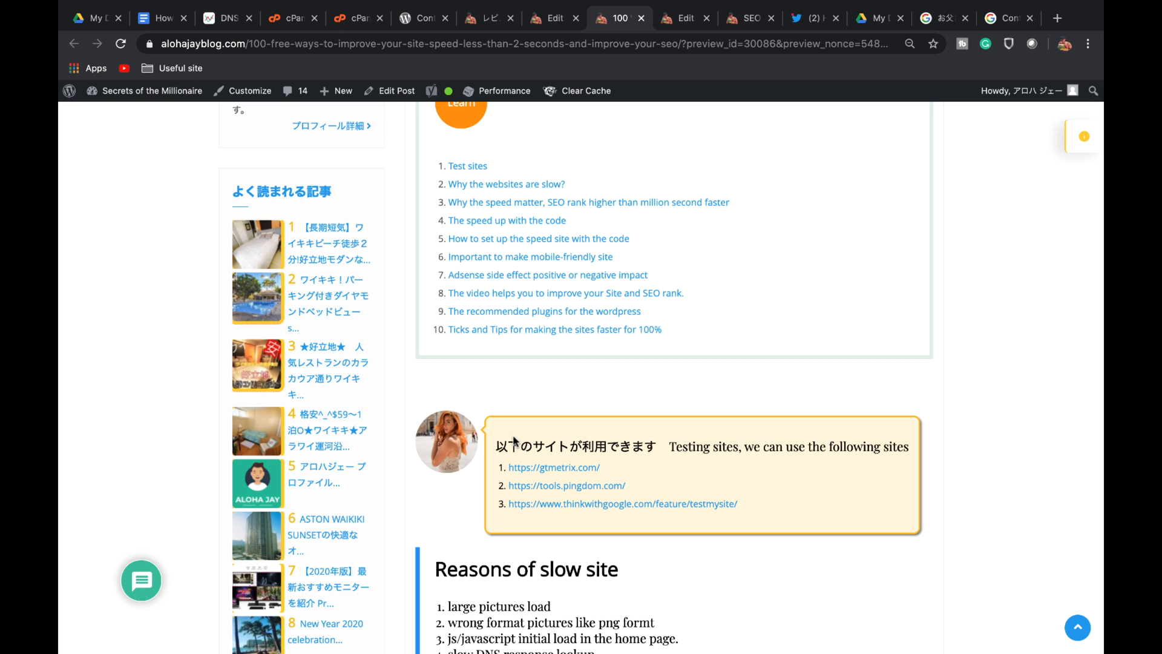
scroll(515, 440, "down", 1)
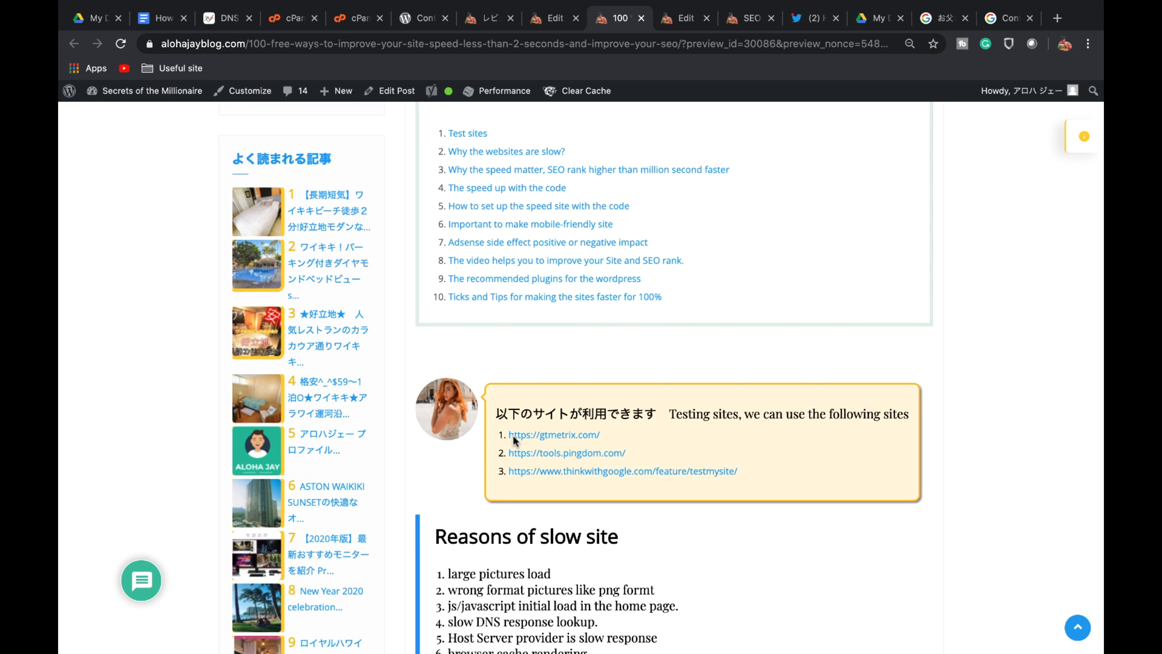
scroll(515, 440, "down", 5)
scroll(515, 440, "down", 6)
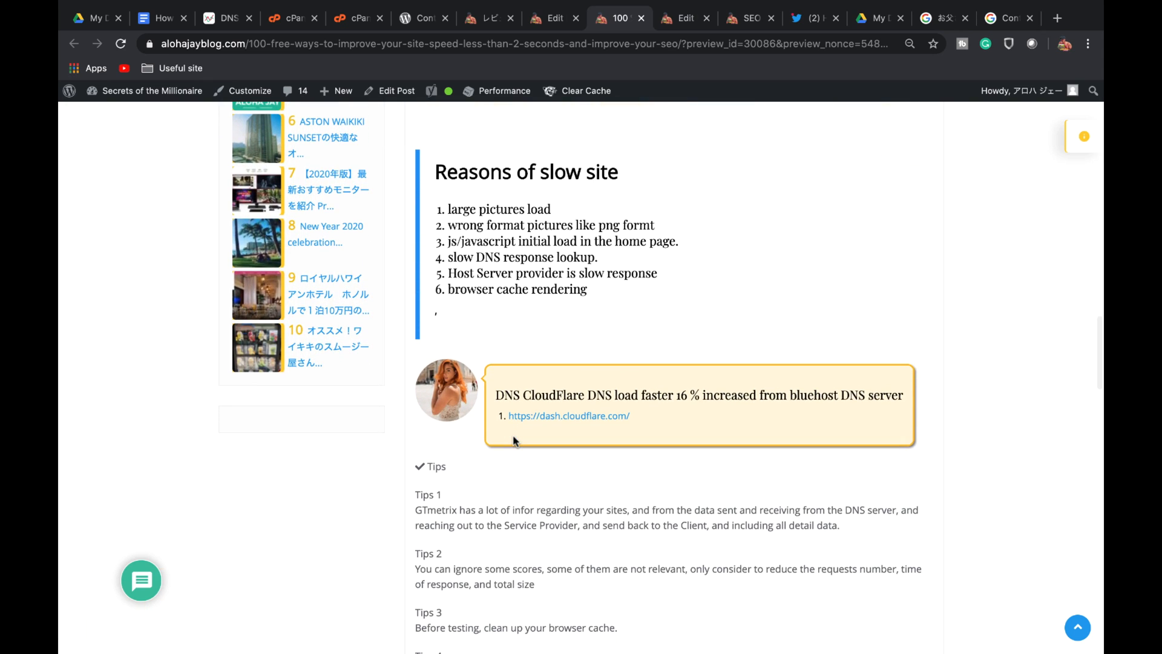
scroll(514, 440, "down", 5)
scroll(513, 440, "up", 8)
scroll(515, 440, "up", 5)
scroll(515, 440, "up", 4)
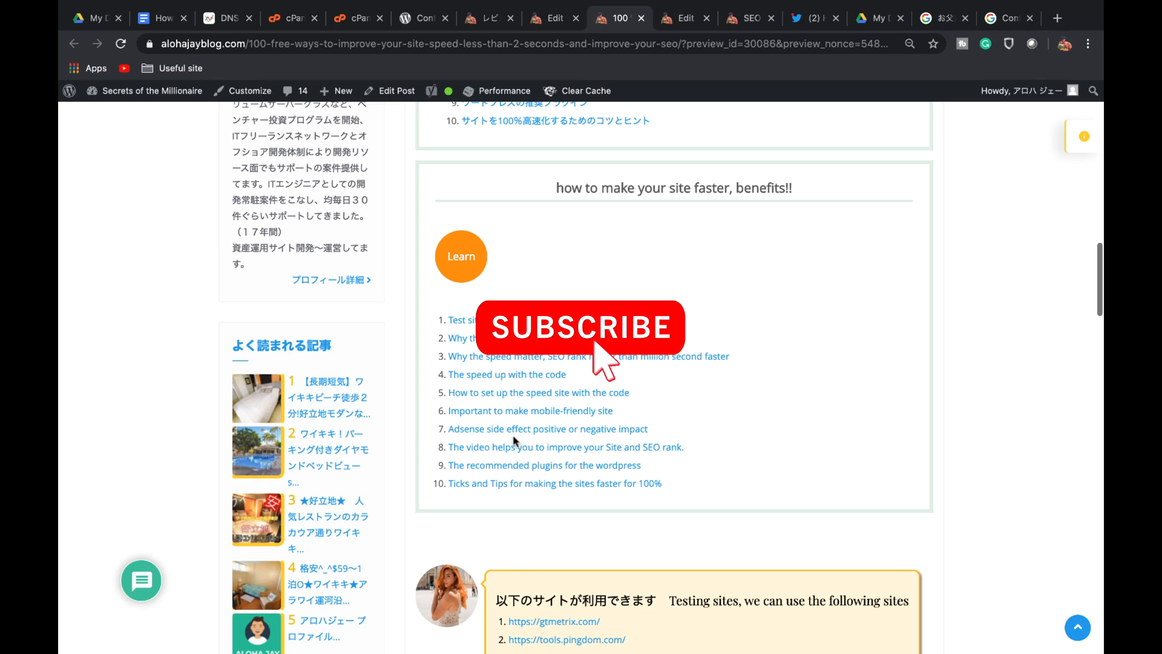
scroll(514, 436, "up", 1)
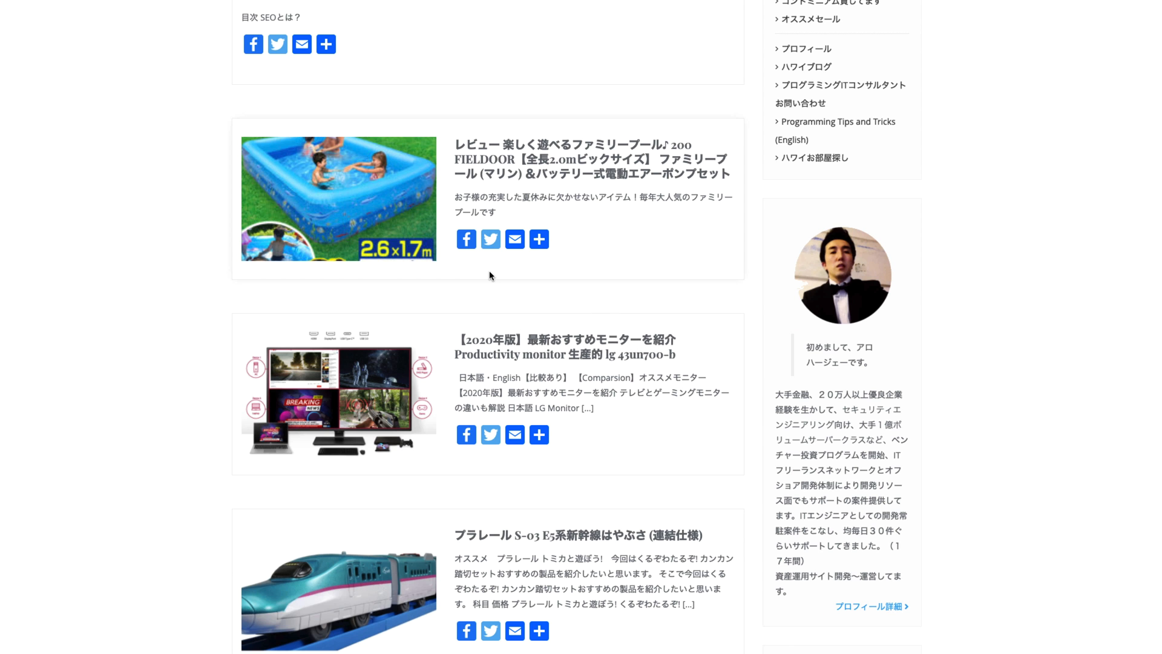
Browse the list of article previews on the blog
scroll(509, 284, "down", 12)
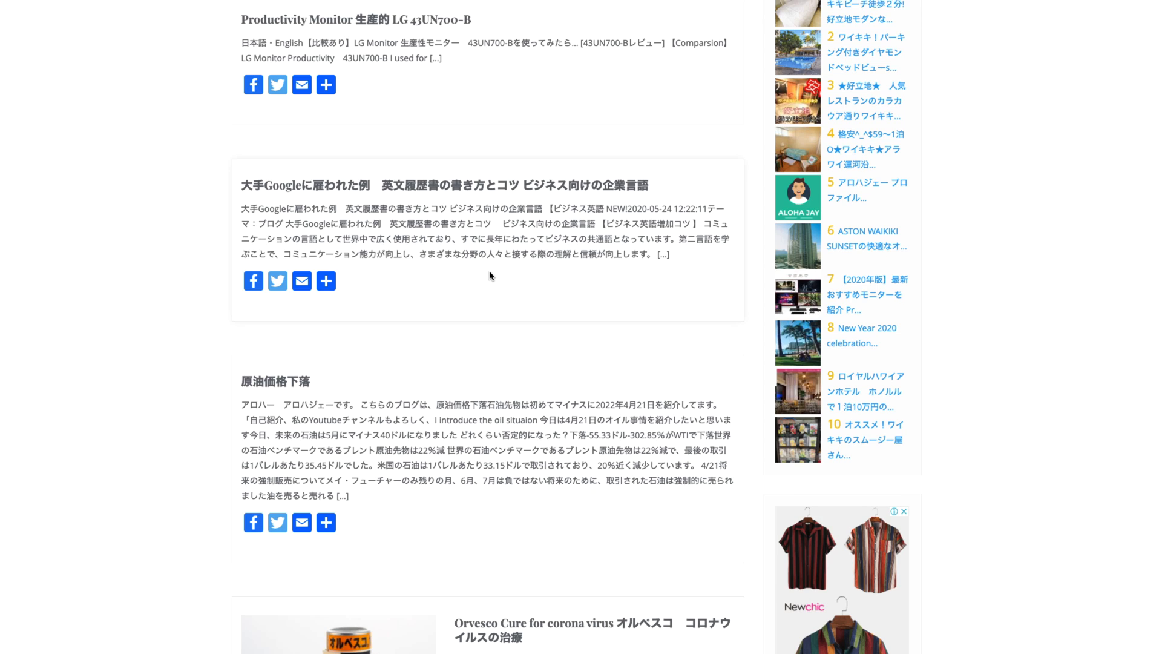
scroll(491, 276, "up", 12)
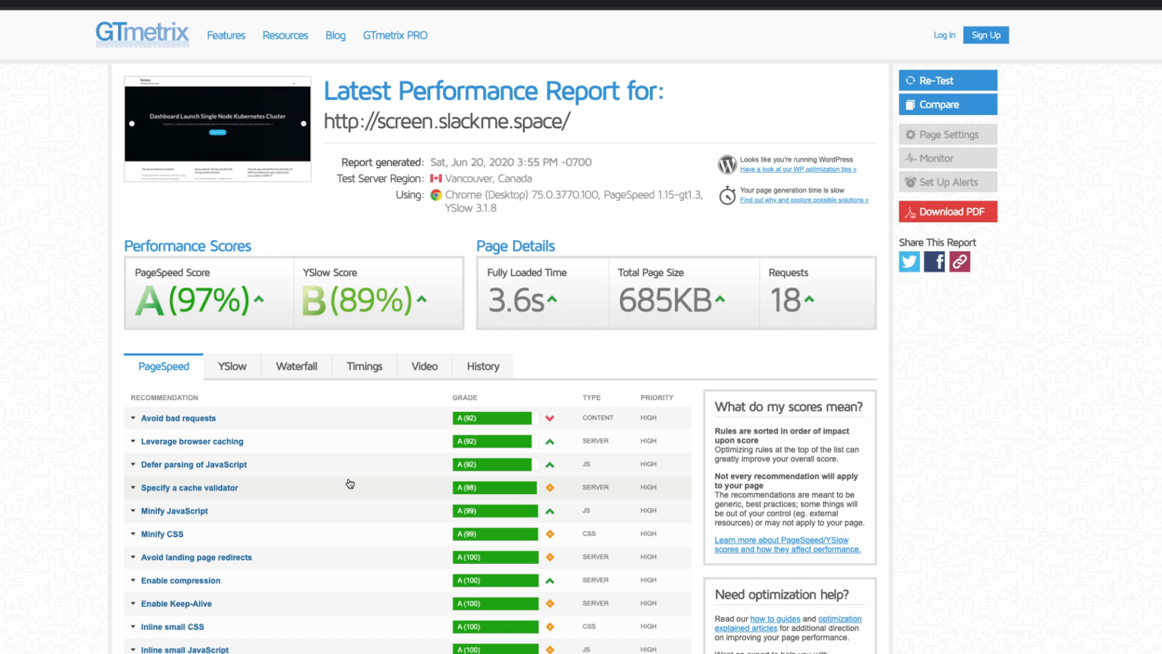
Expand the first three PageSpeed recommendations in the screen.slackme.space report and highlight its fully loaded time and tested address
left_click(363, 418)
left_click(311, 509)
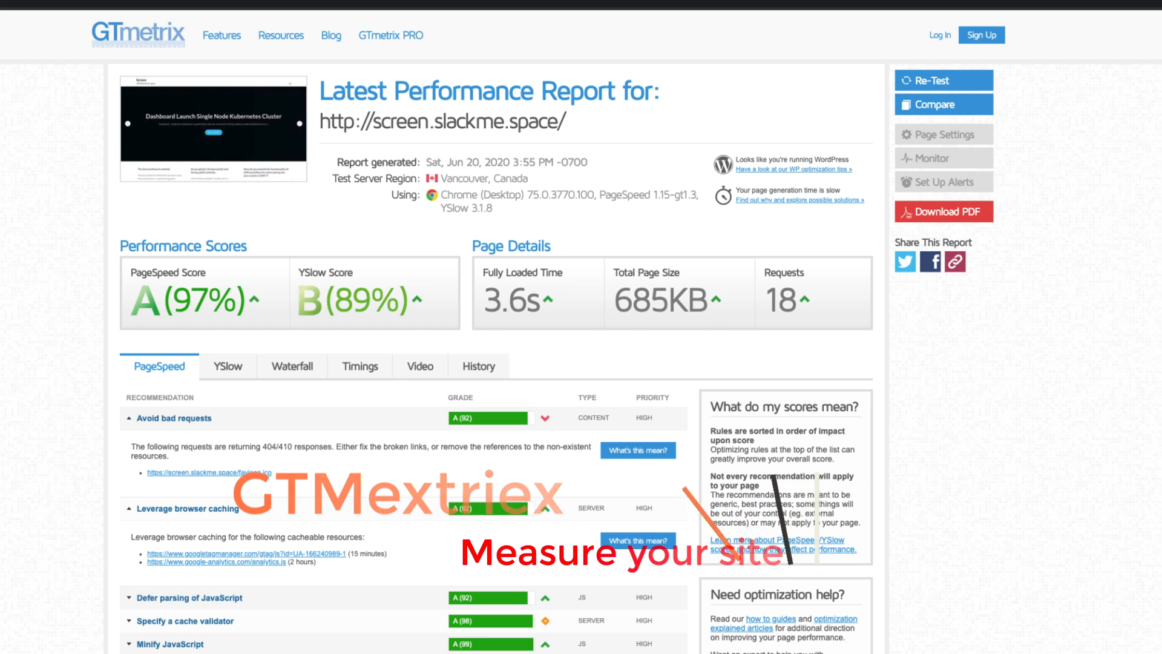
left_click(326, 603)
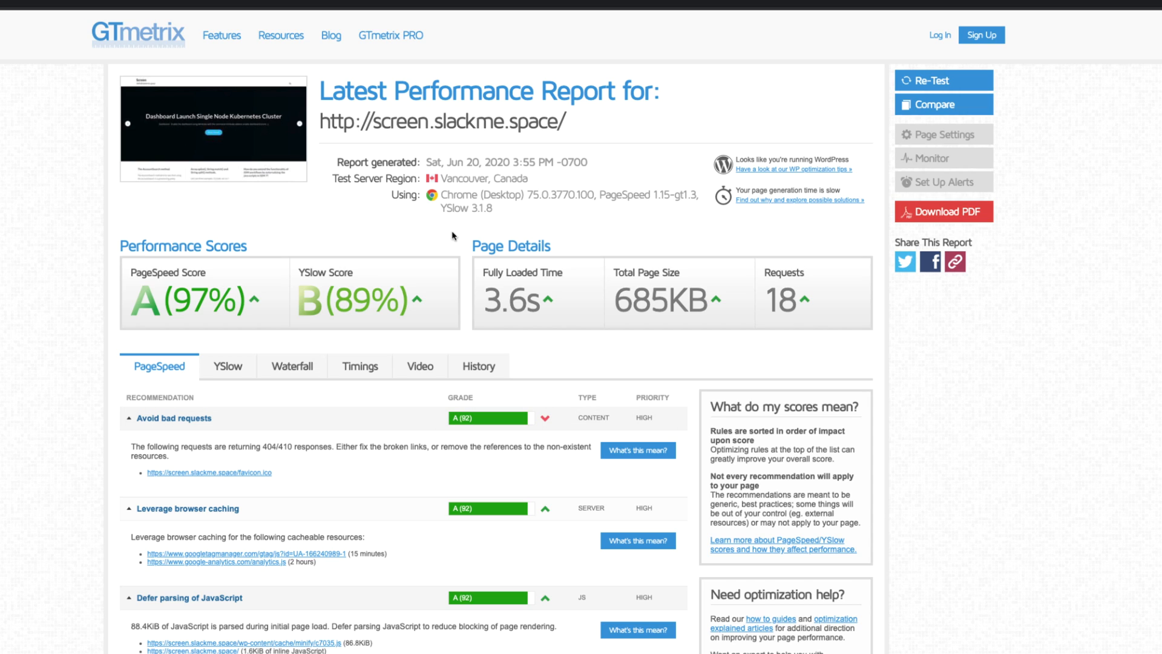
left_click_drag(507, 302, 485, 304)
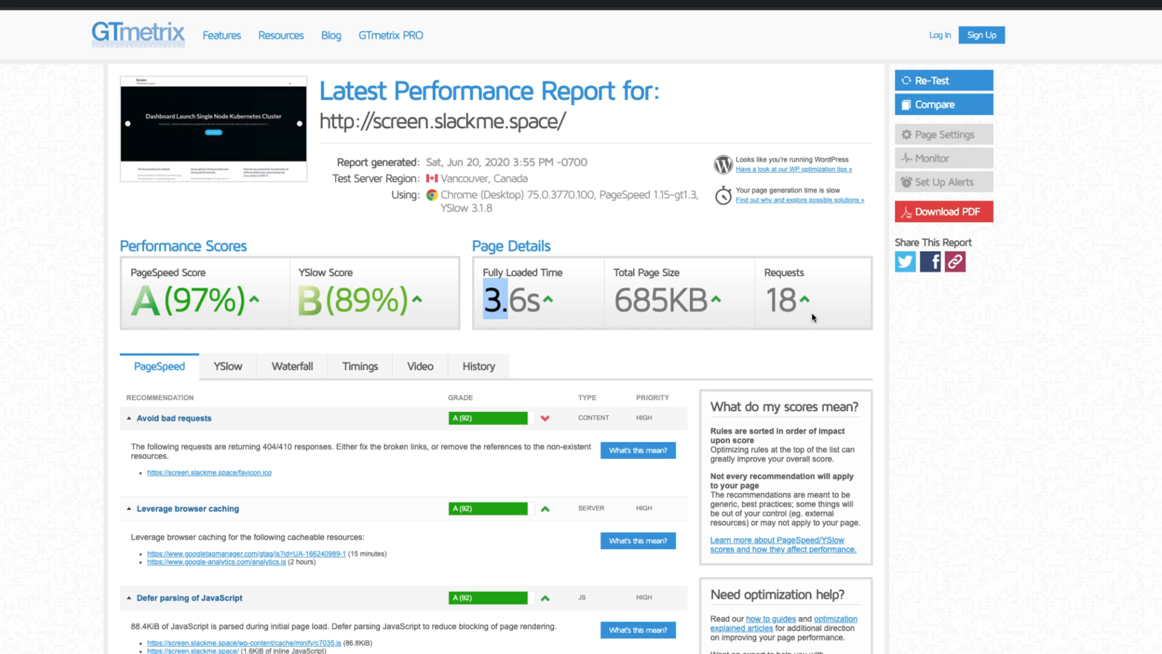
left_click_drag(596, 133, 406, 120)
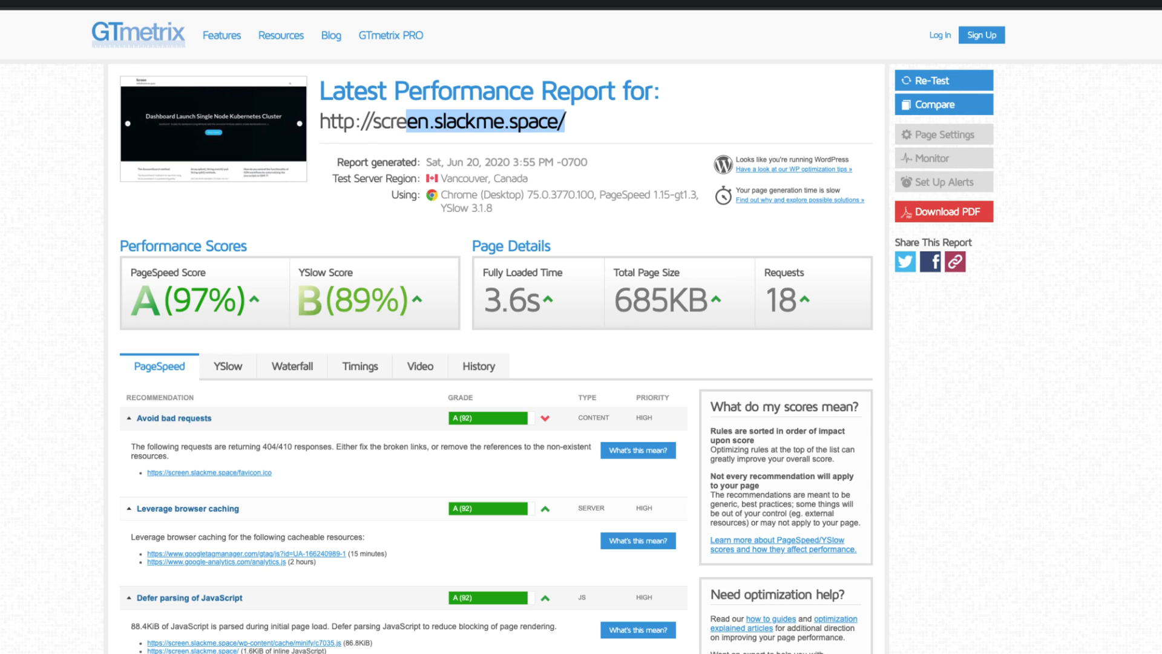
Run a new GTmetrix speed test on yahoo.com
key("super+l")
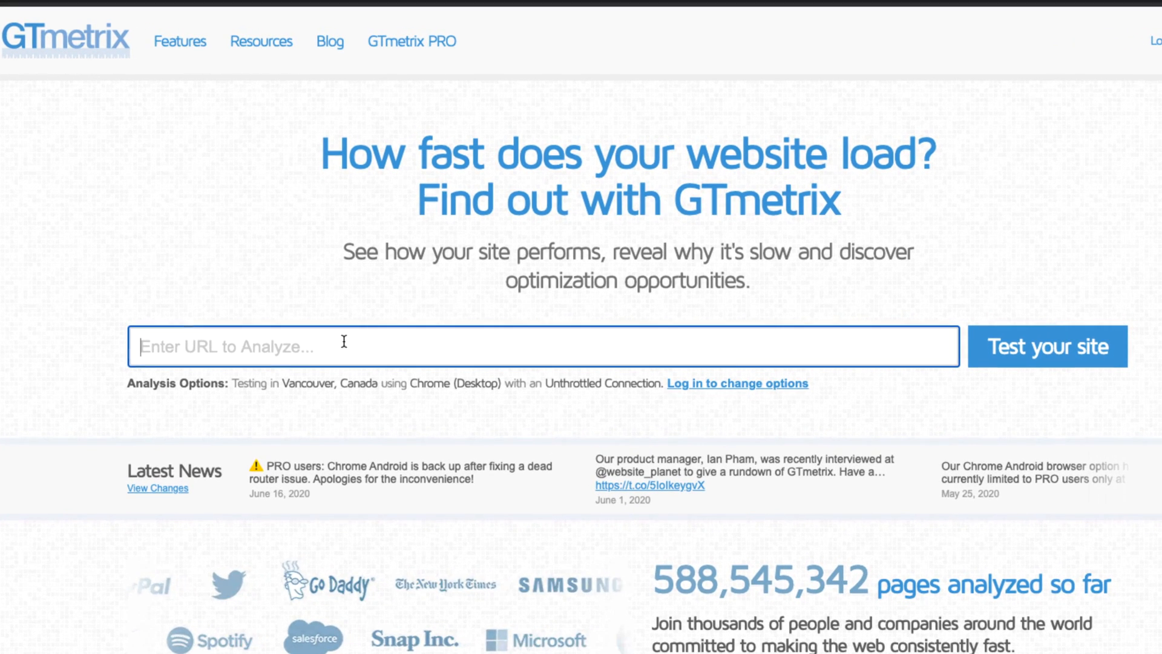
type("yahoo.com")
key("Return")
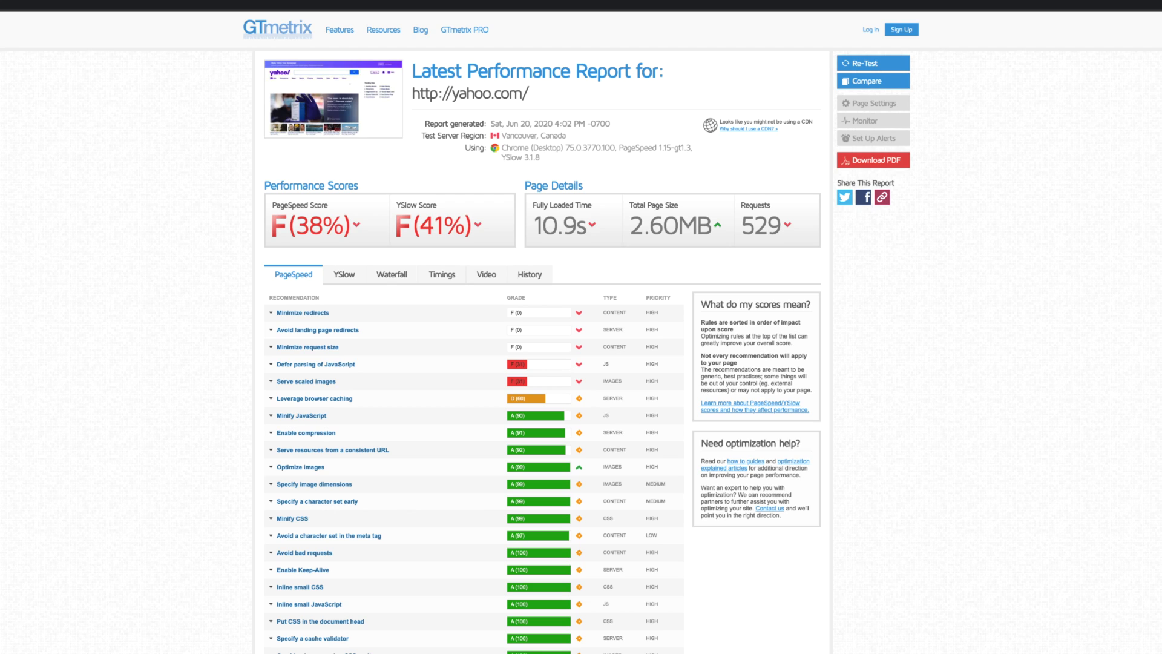
Examine the redirect chains under Minimize redirects in the yahoo.com report, then collapse that recommendation
left_click(459, 319)
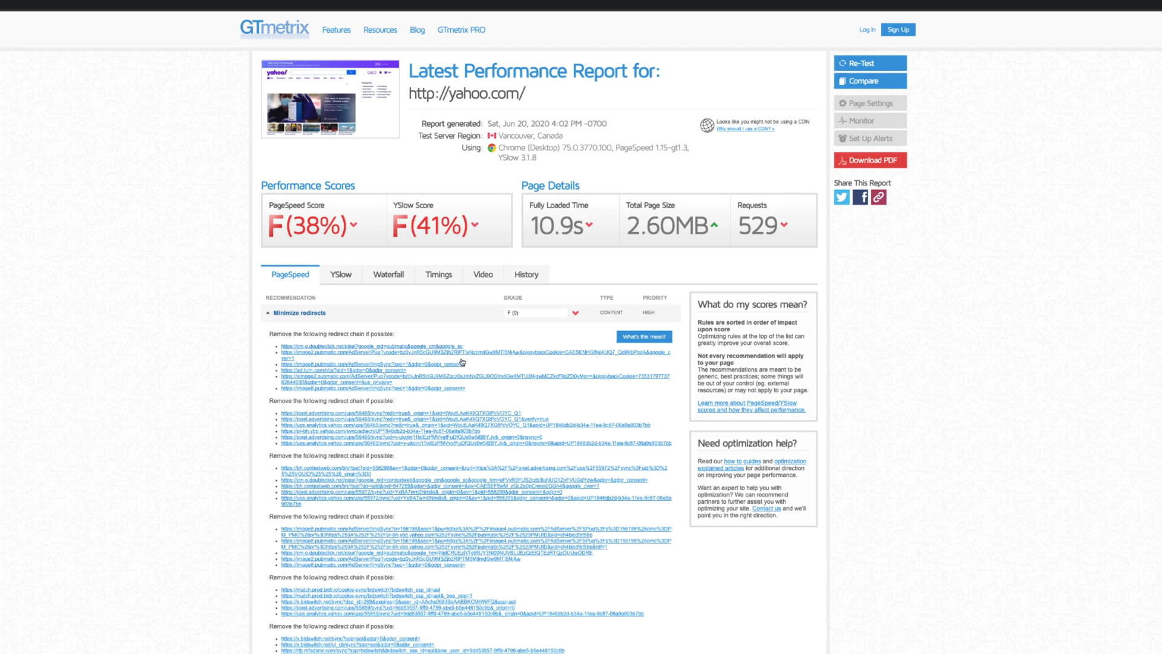
left_click(455, 321)
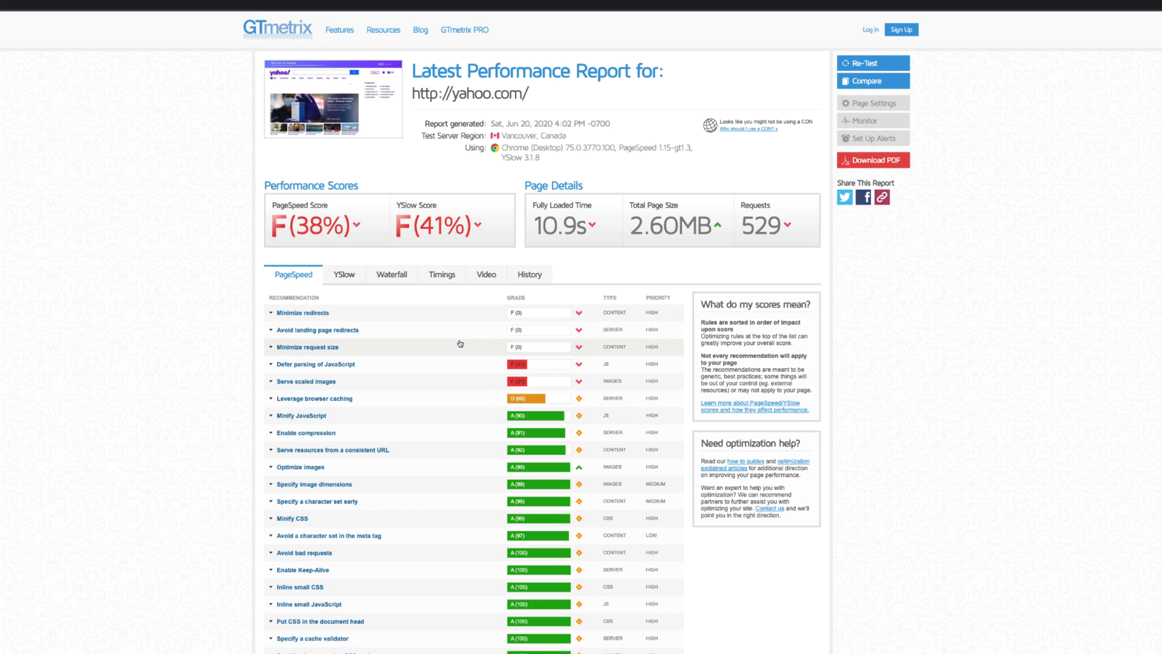
left_click(462, 317)
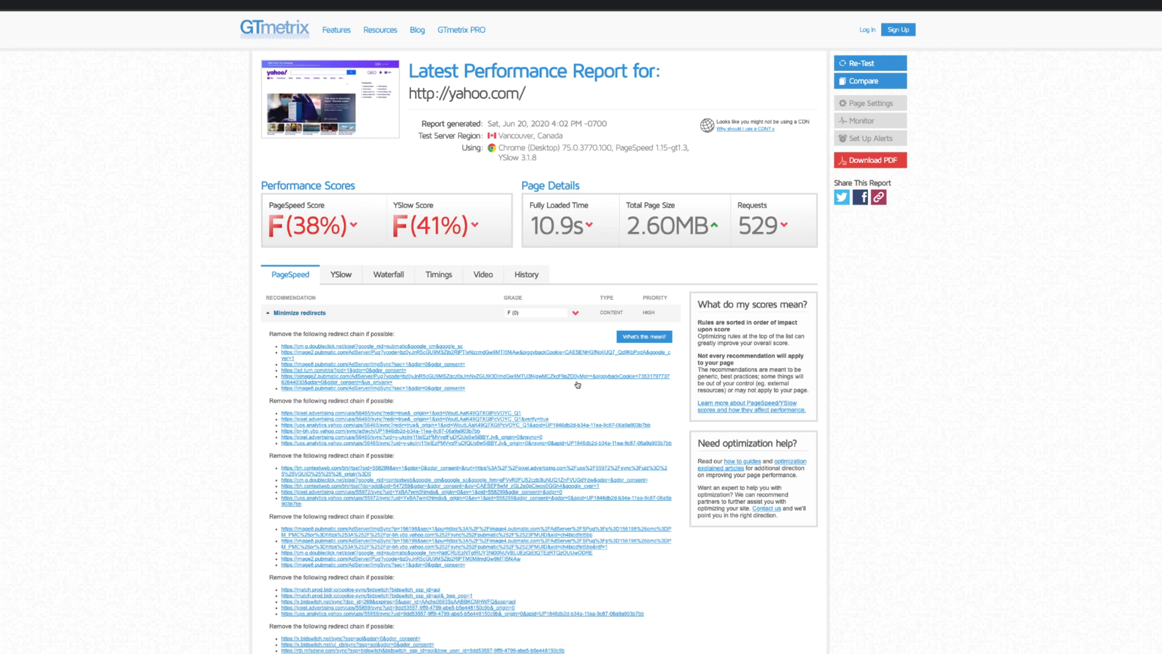
left_click(452, 319)
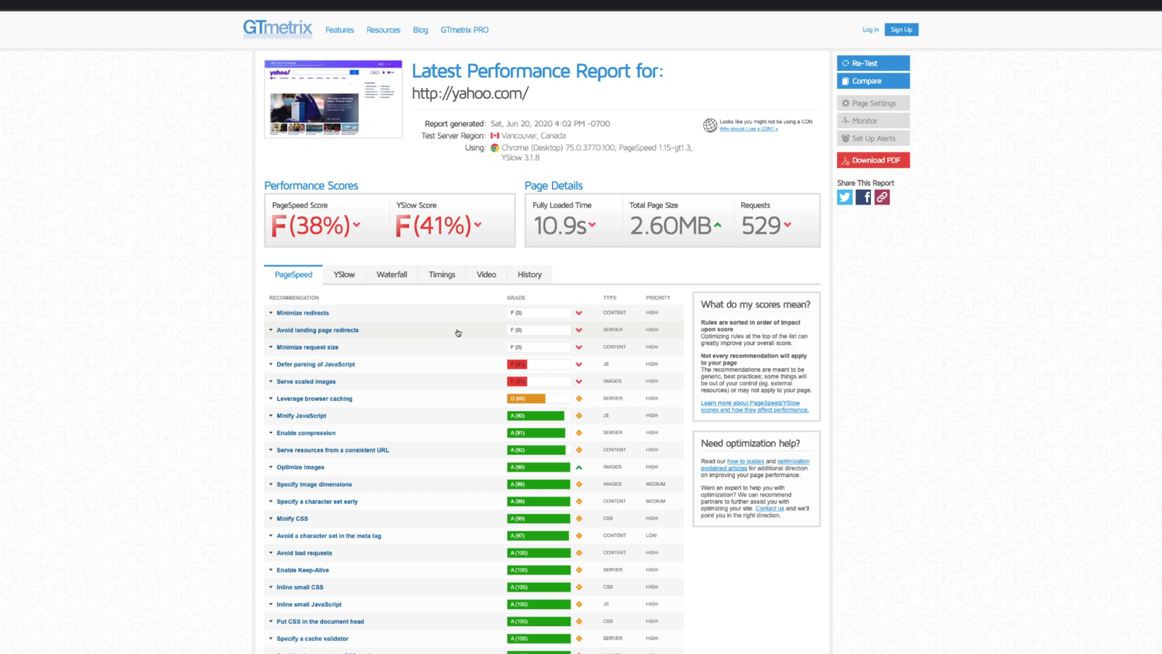
Inspect the Avoid landing page redirects and Minimize request size details, and expand Serve scaled images
left_click(458, 332)
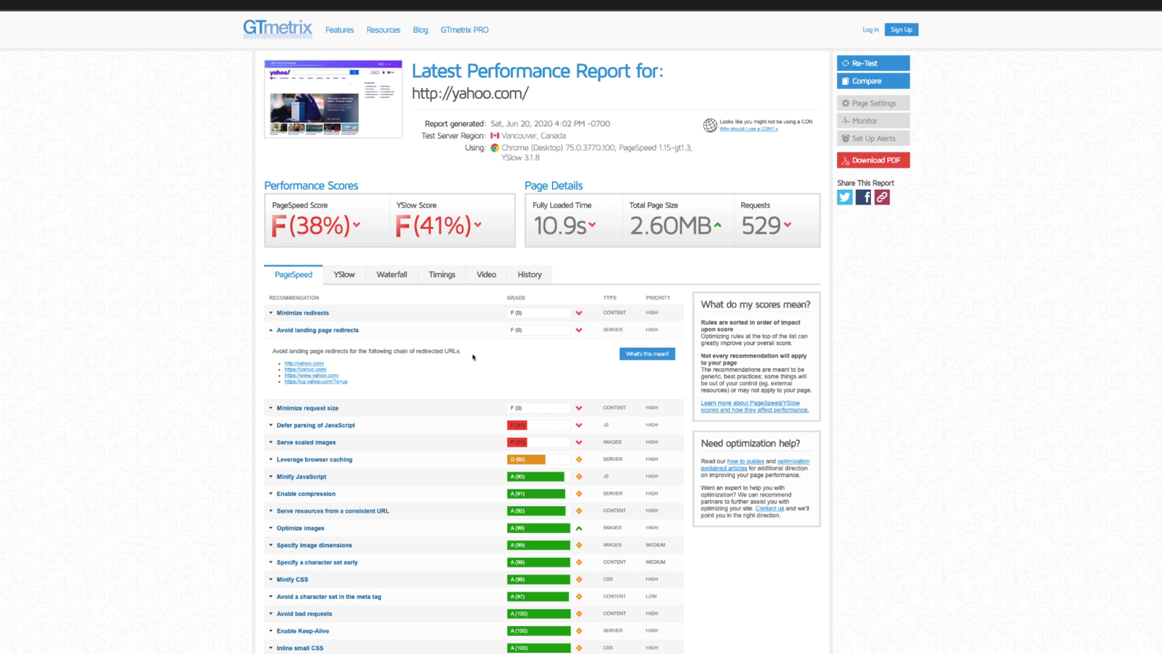
left_click(447, 409)
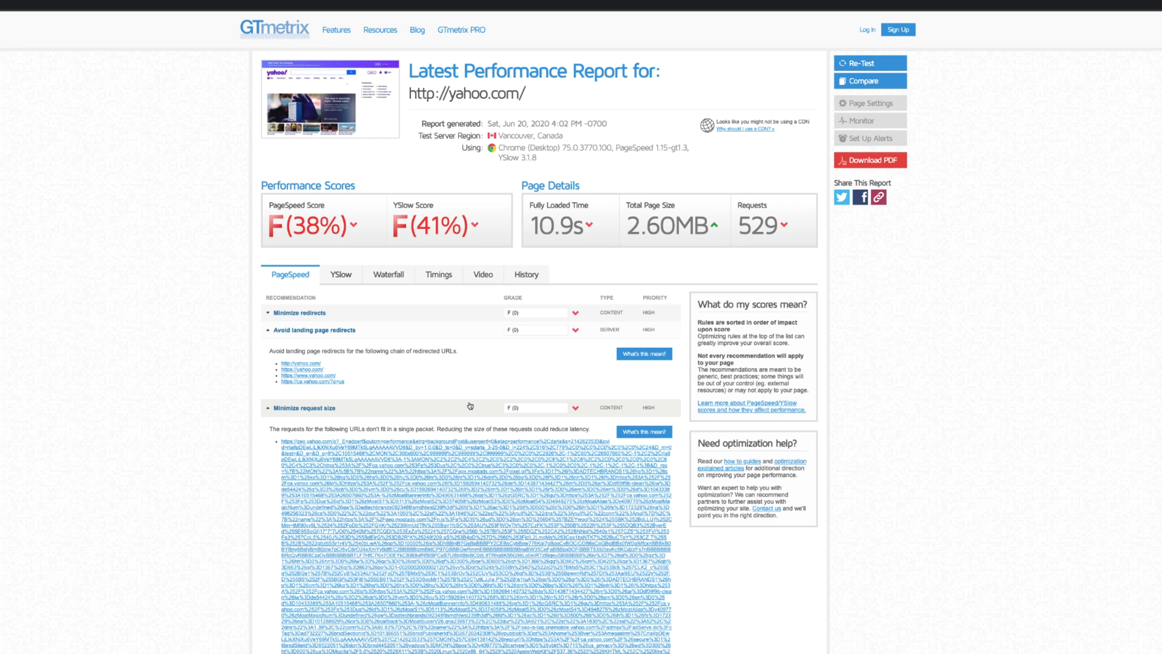
left_click(470, 406)
left_click(463, 447)
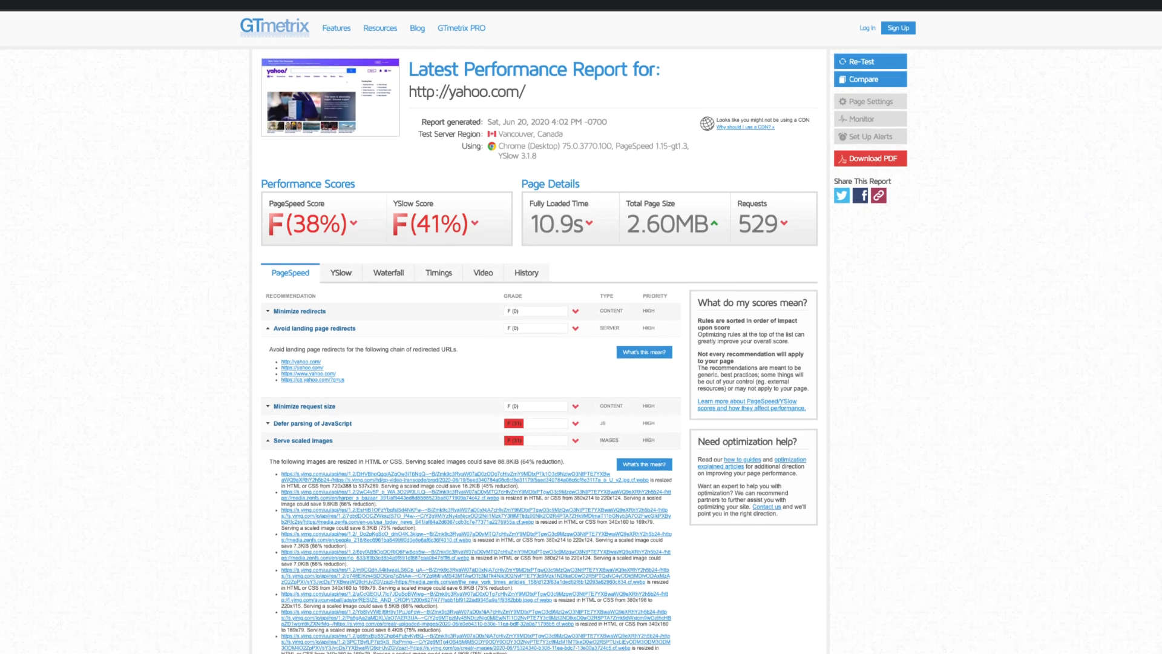
Examine the resized images listed under Serve scaled images alongside the report's performance scores
scroll(538, 357, "down", 4)
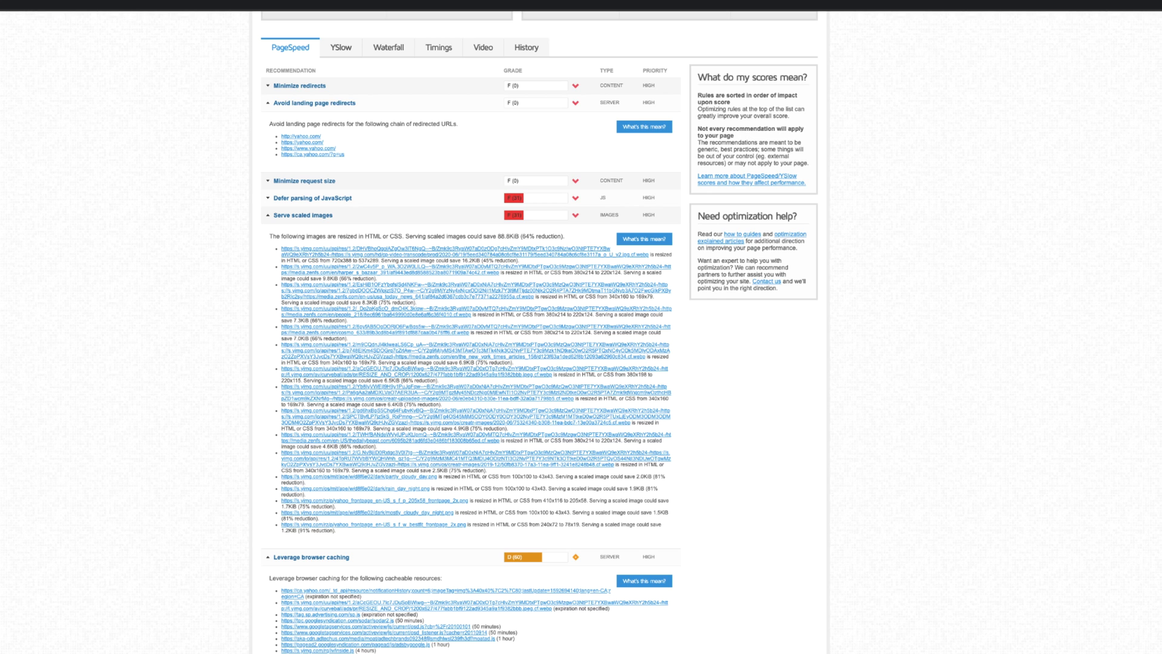
scroll(608, 235, "up", 4)
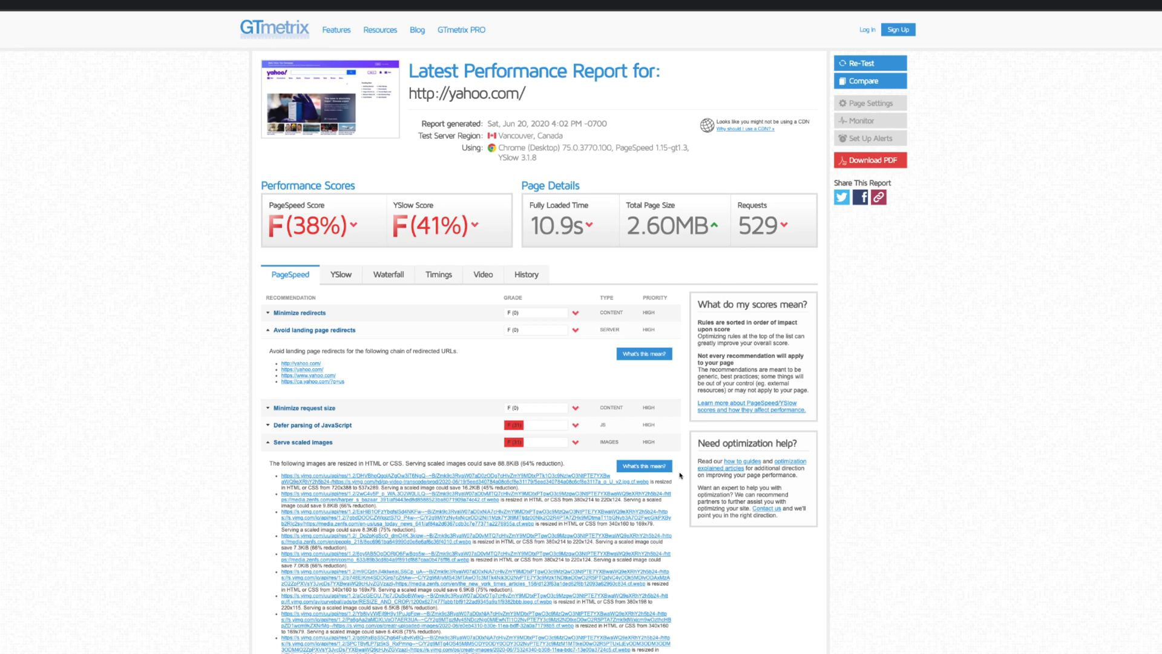
scroll(681, 476, "down", 1)
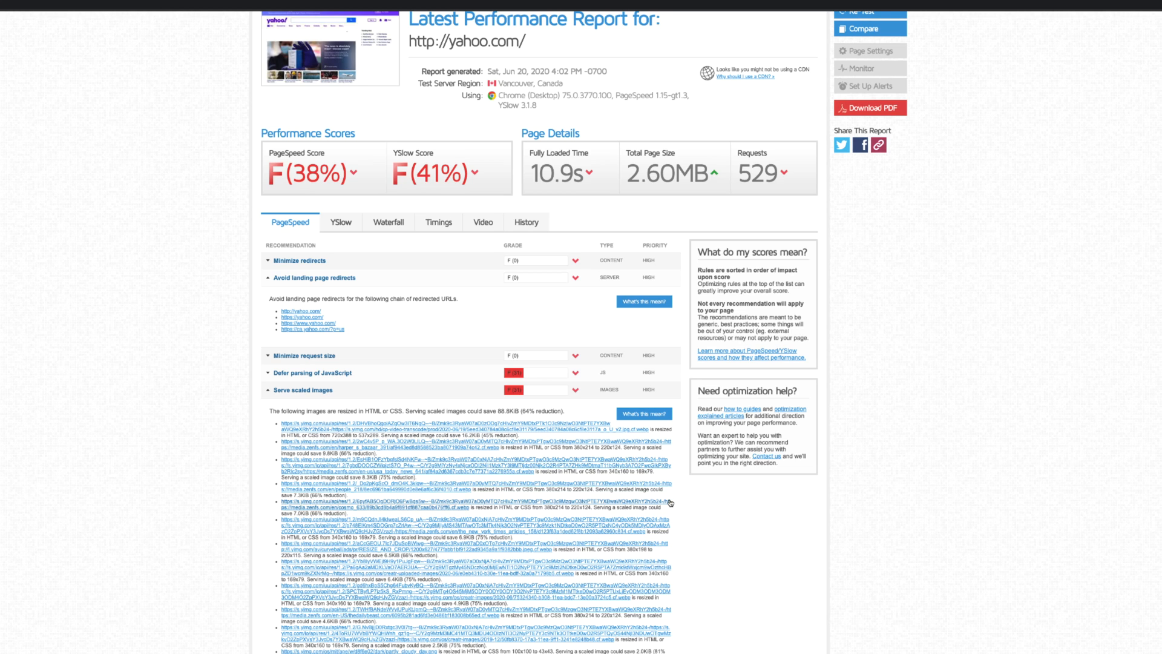
scroll(670, 501, "up", 2)
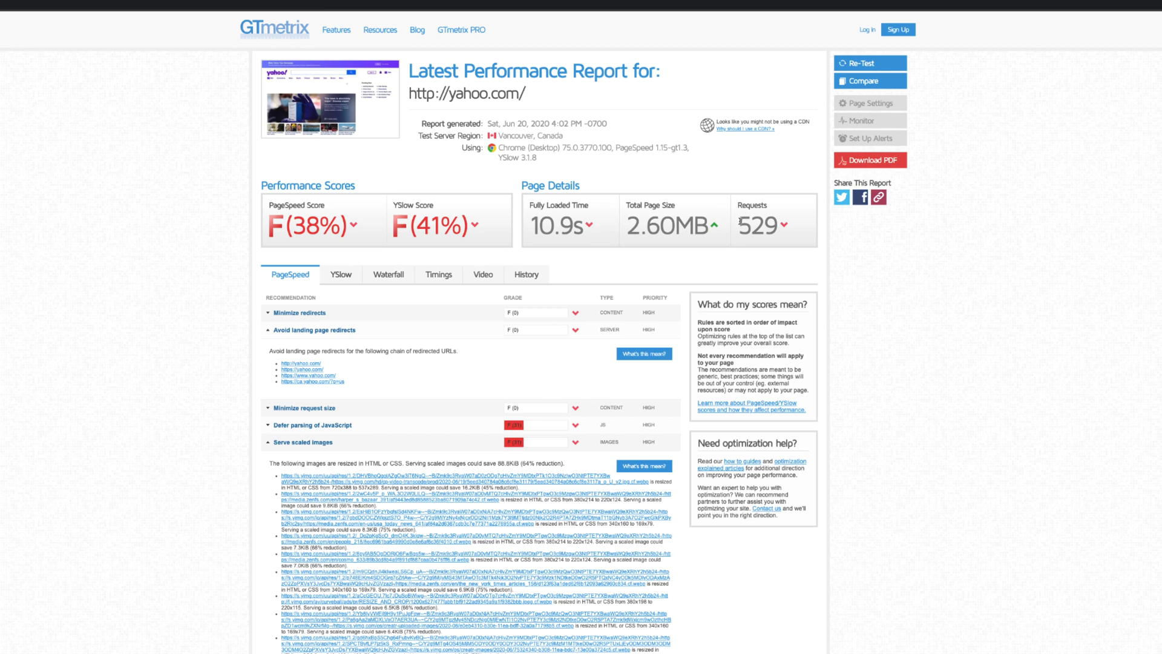
Compare the request count and total page size of the yahoo.com report with the page details in the alohajayblog.com report
left_click_drag(739, 219, 784, 233)
left_click_drag(713, 232, 629, 233)
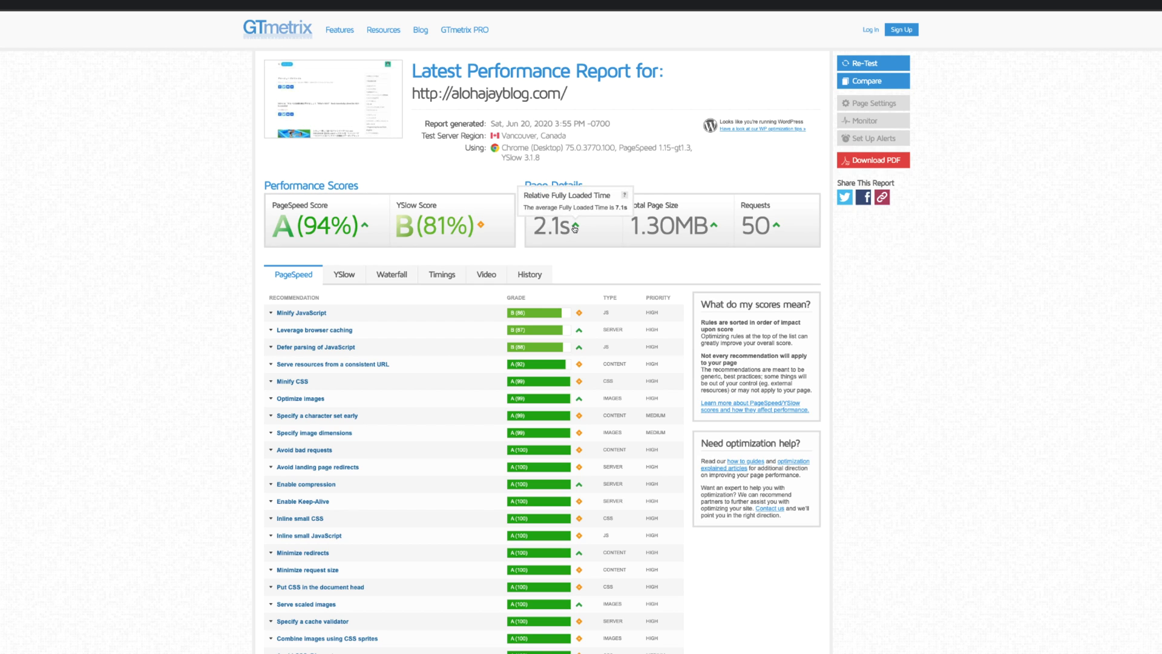
left_click_drag(578, 227, 957, 252)
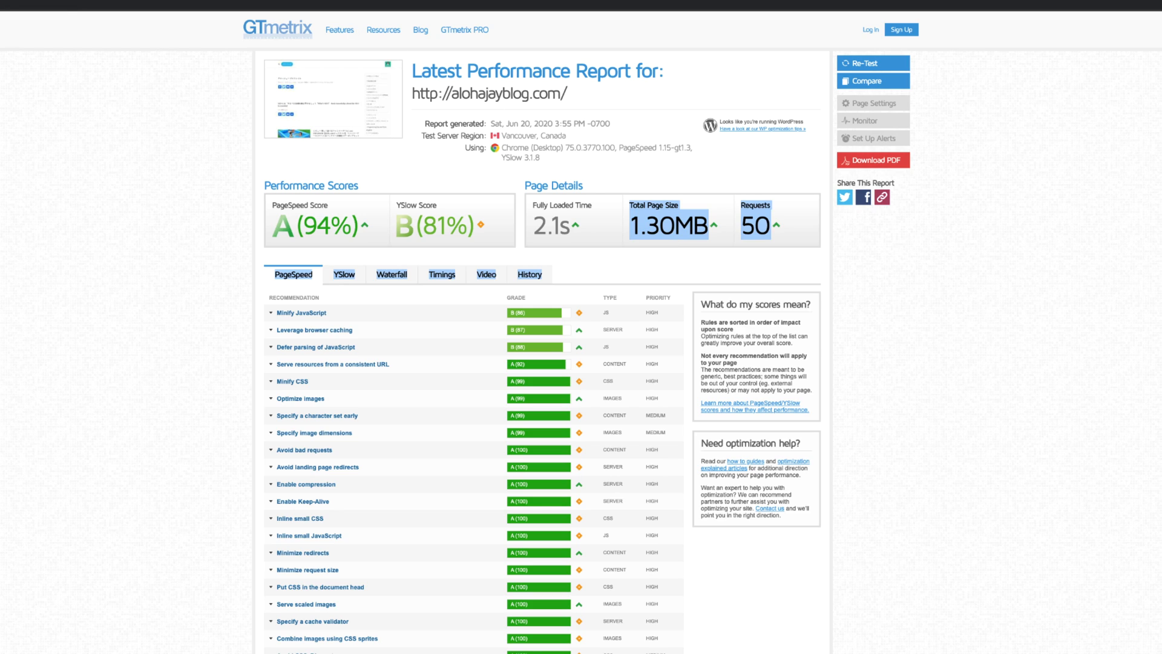
Expand and inspect the Minify JavaScript and Leverage browser caching recommendations in the alohajayblog.com report
left_click(451, 316)
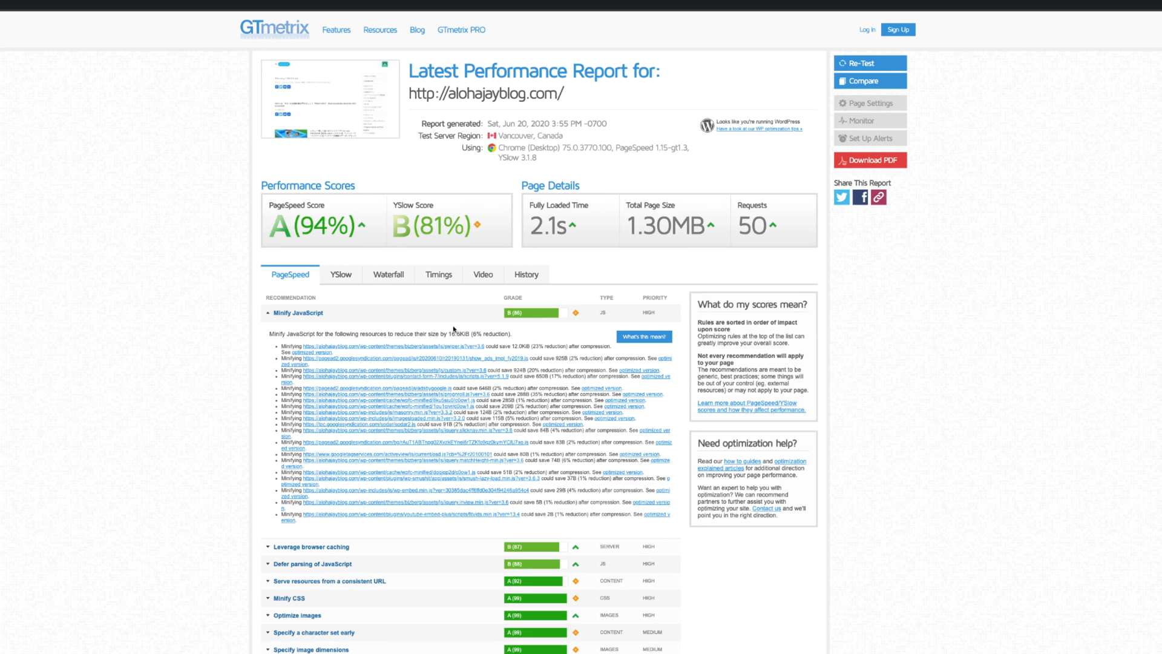
left_click(465, 547)
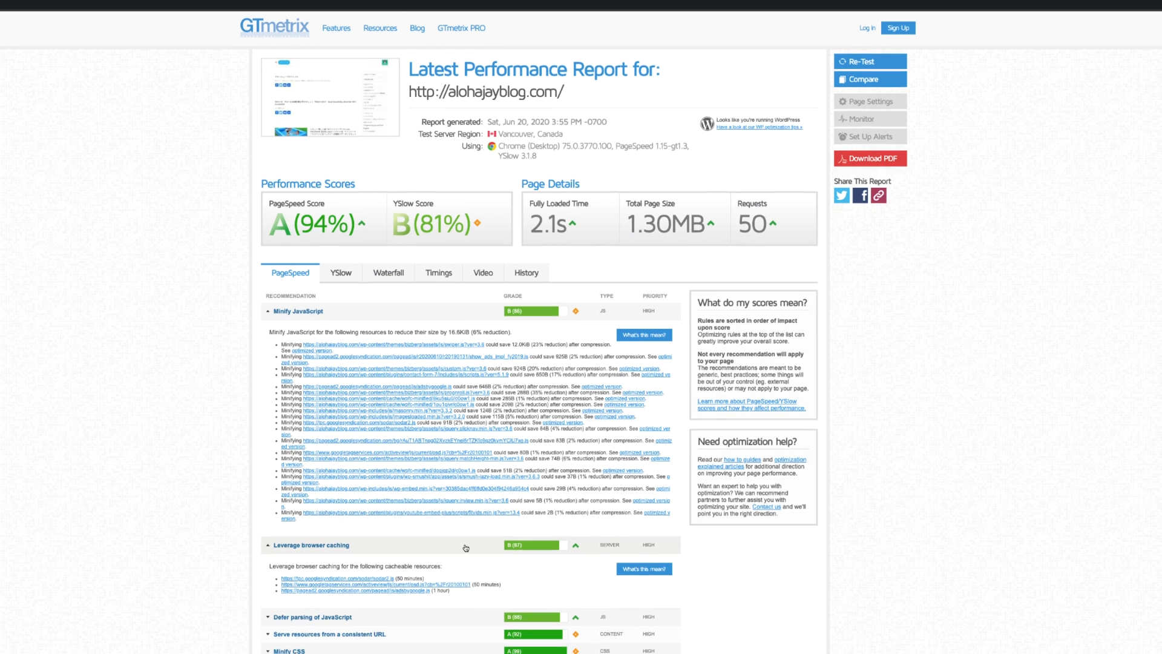
scroll(466, 547, "down", 1)
left_click(456, 578)
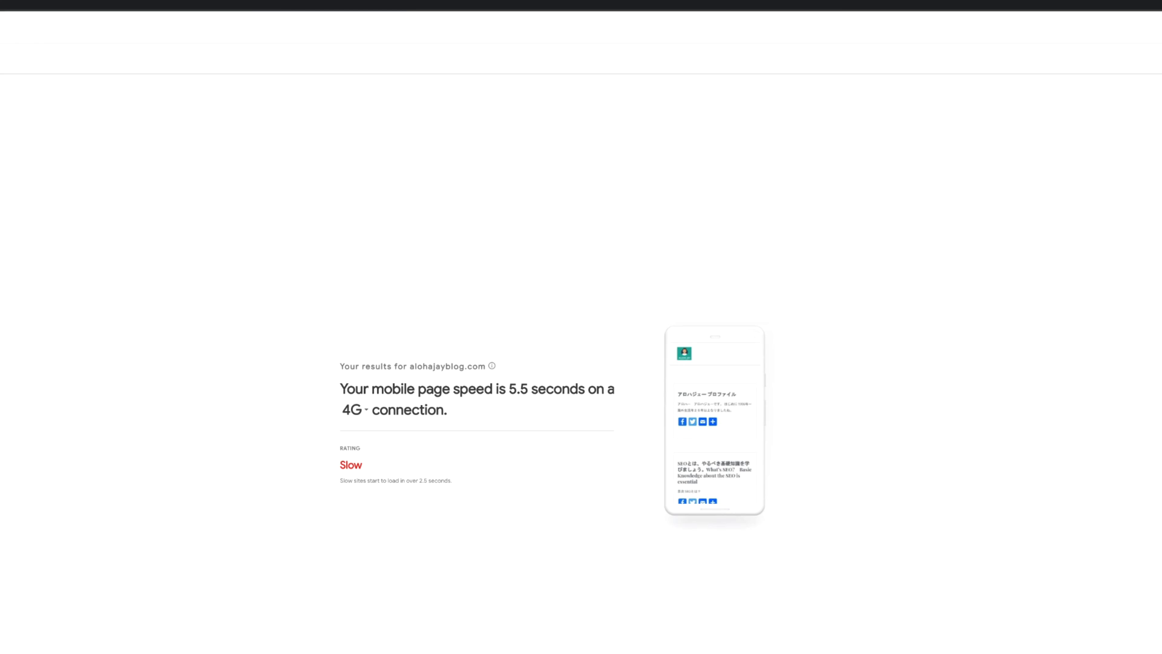
Switch to Google's Test My Site and examine the mobile page speed result for alohajayblog.com
scroll(615, 481, "down", 5)
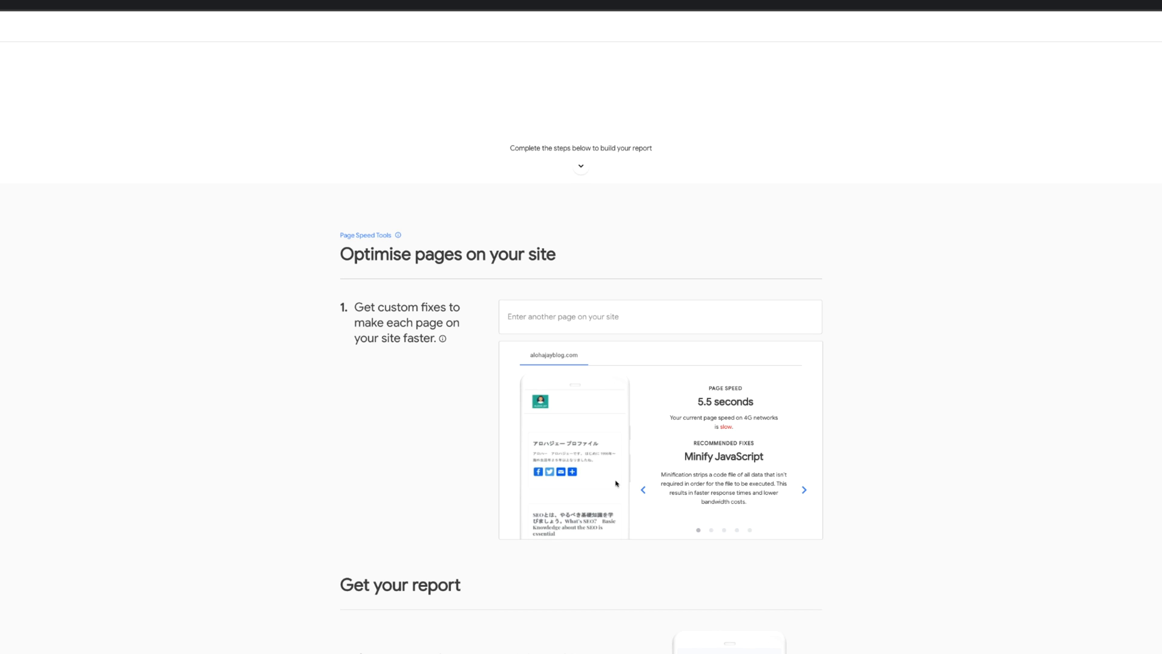
scroll(472, 547, "up", 5)
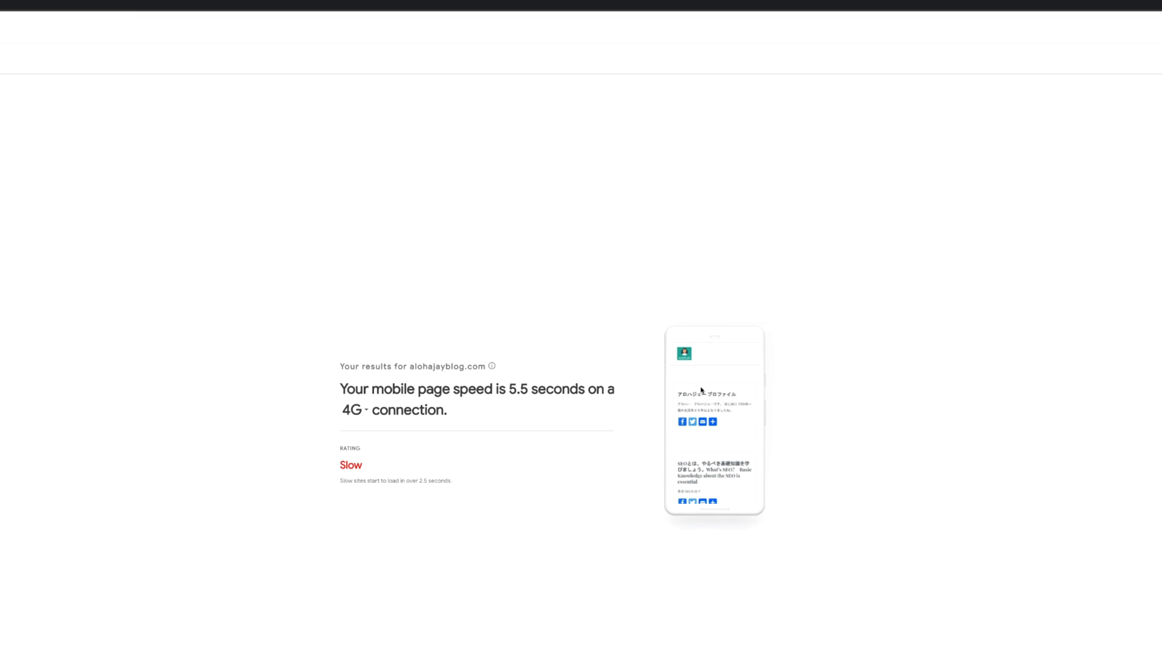
left_click_drag(502, 390, 530, 391)
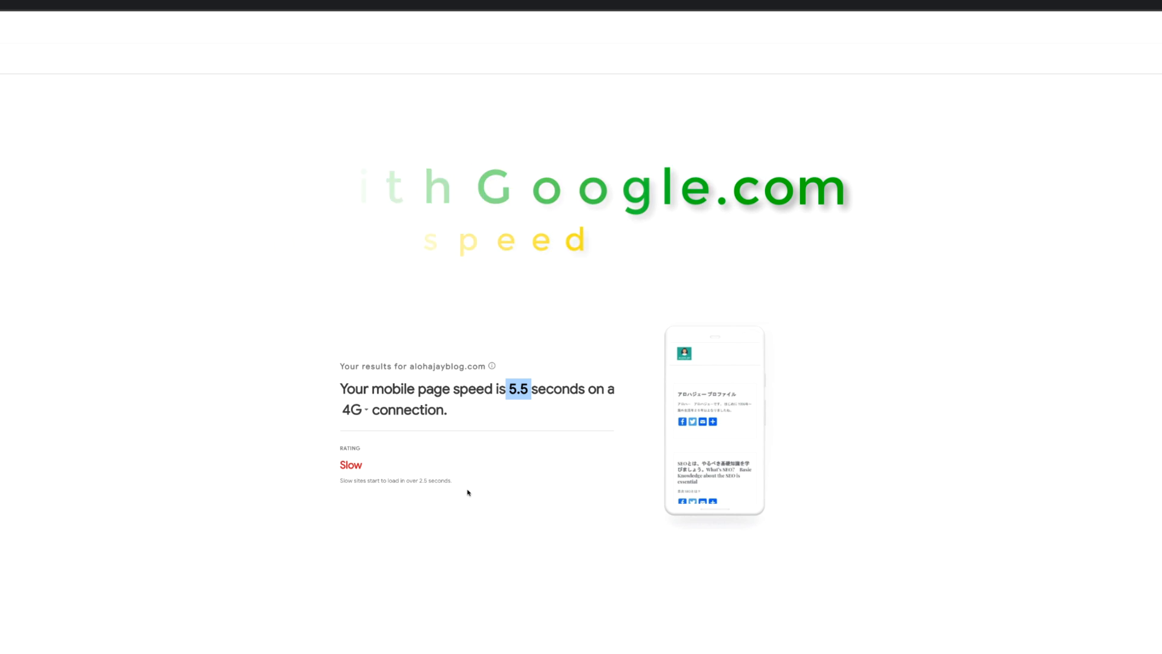
Browse the recommended fixes for alohajayblog.com under Optimise pages on your site and review its speed rating
scroll(468, 547, "down", 2)
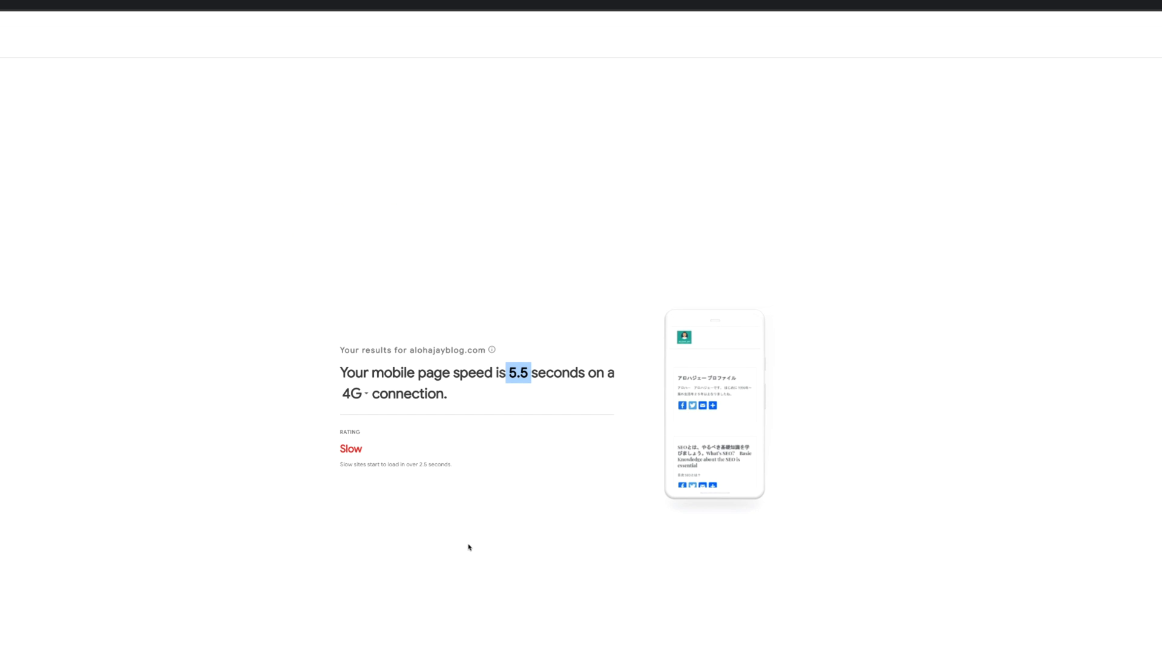
scroll(469, 546, "down", 6)
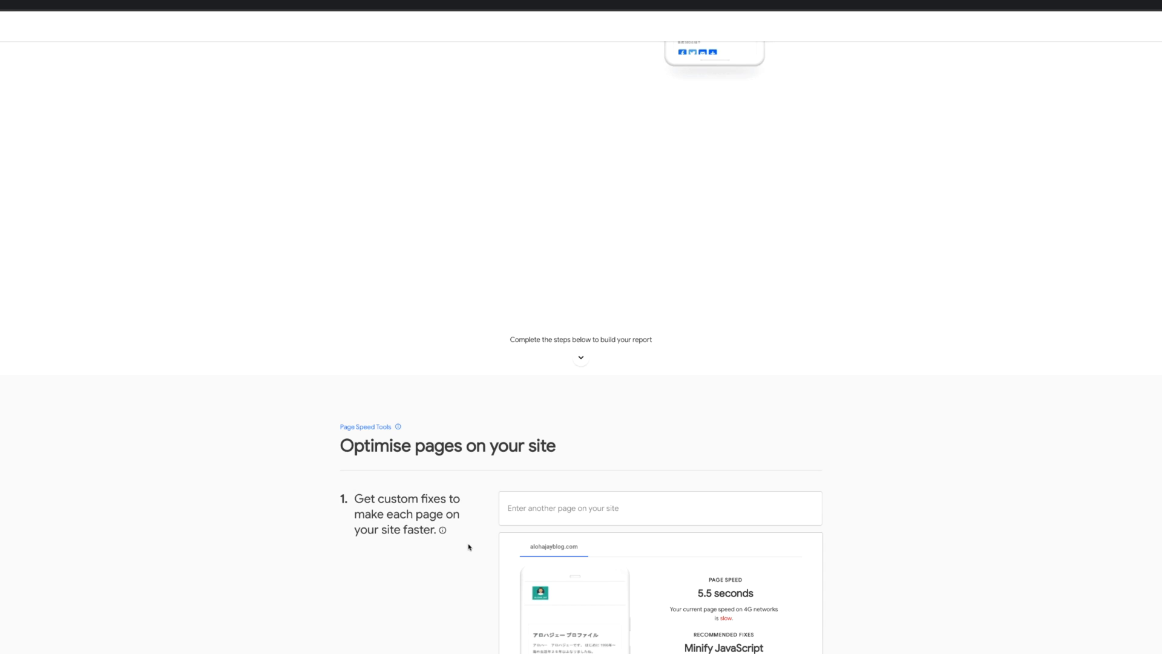
left_click(644, 615)
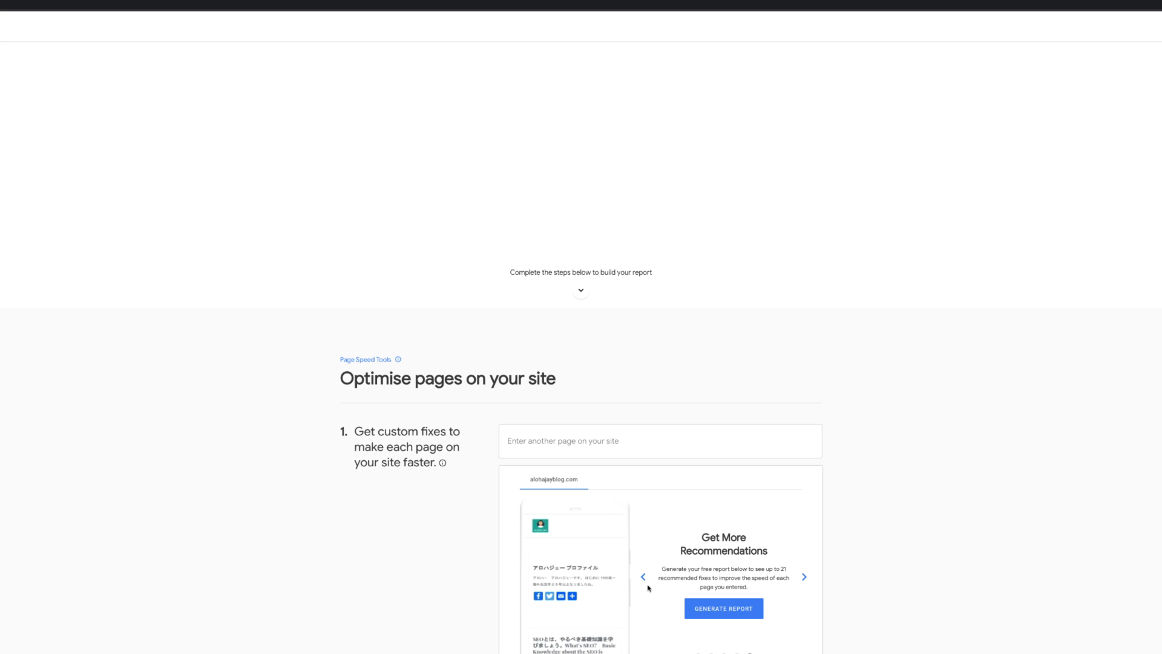
left_click(645, 580)
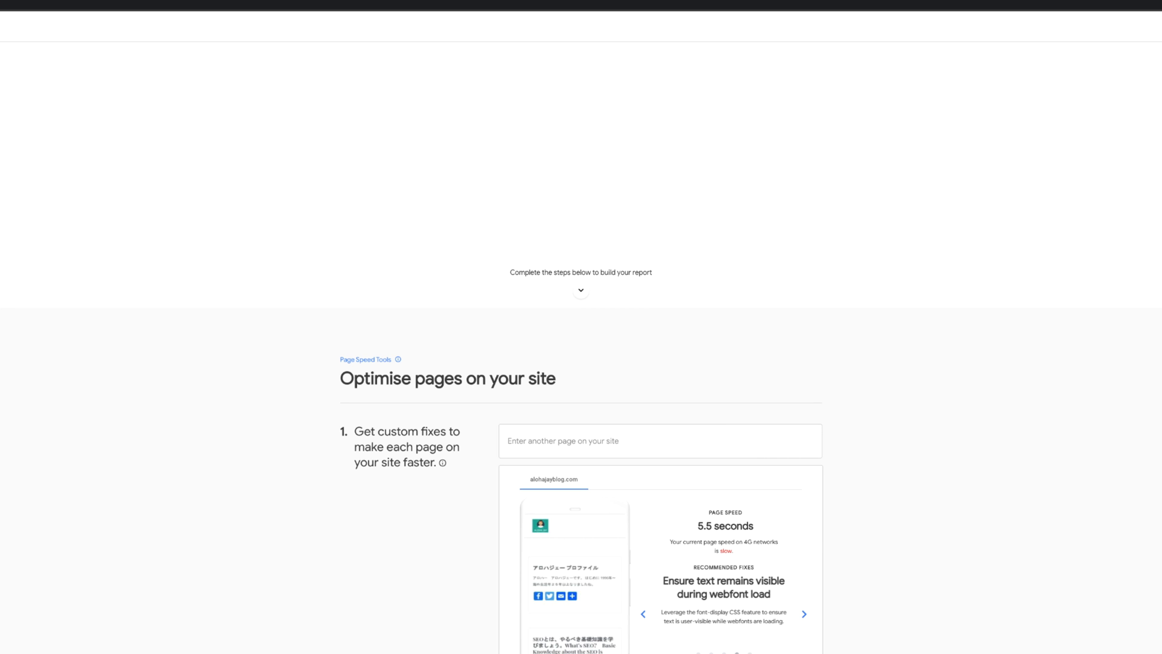
scroll(607, 596, "up", 8)
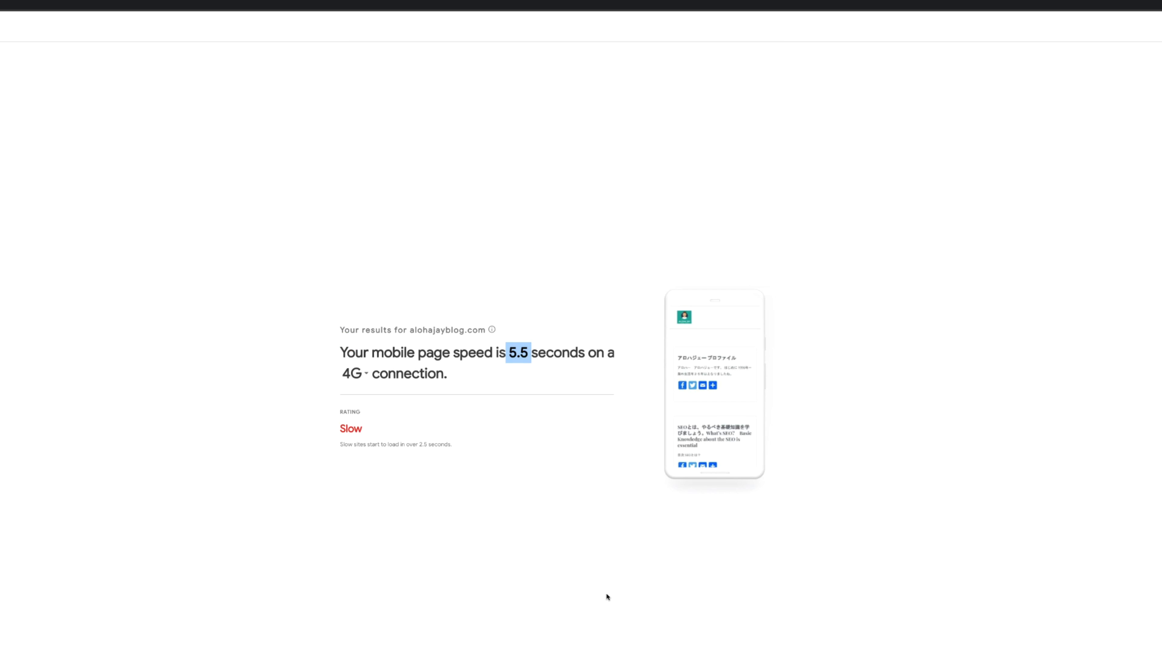
left_click_drag(372, 429, 345, 428)
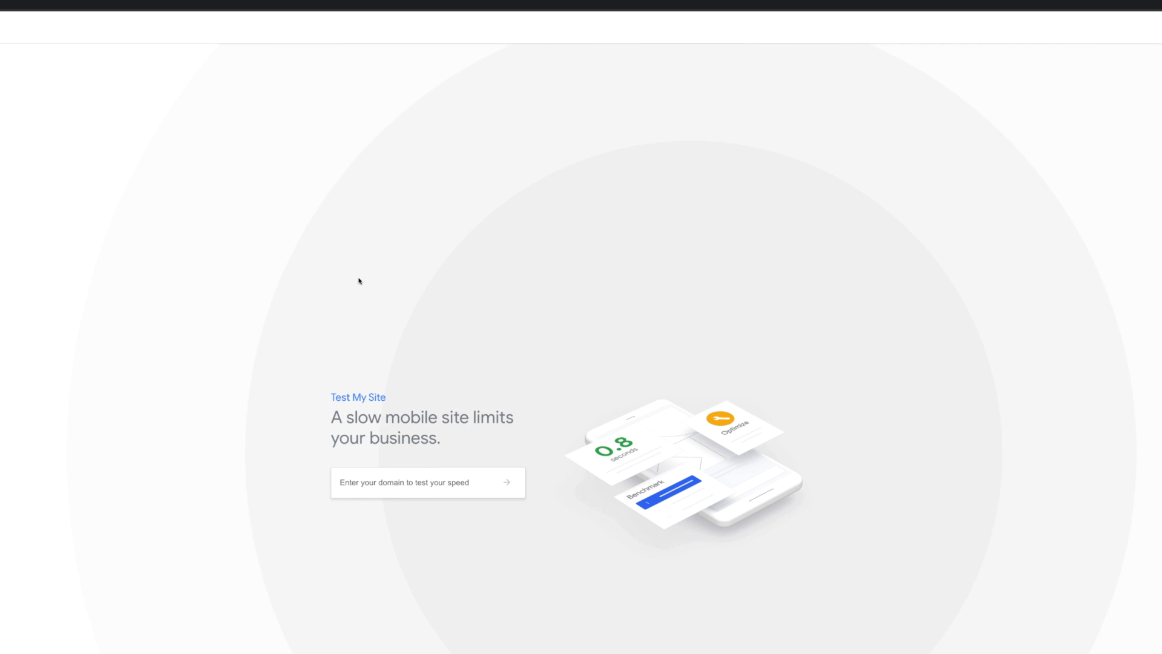
Test the mobile speed of yahoo.com and review its result, the Benchmark and Evaluate section and the country choices
type("yahoo.com")
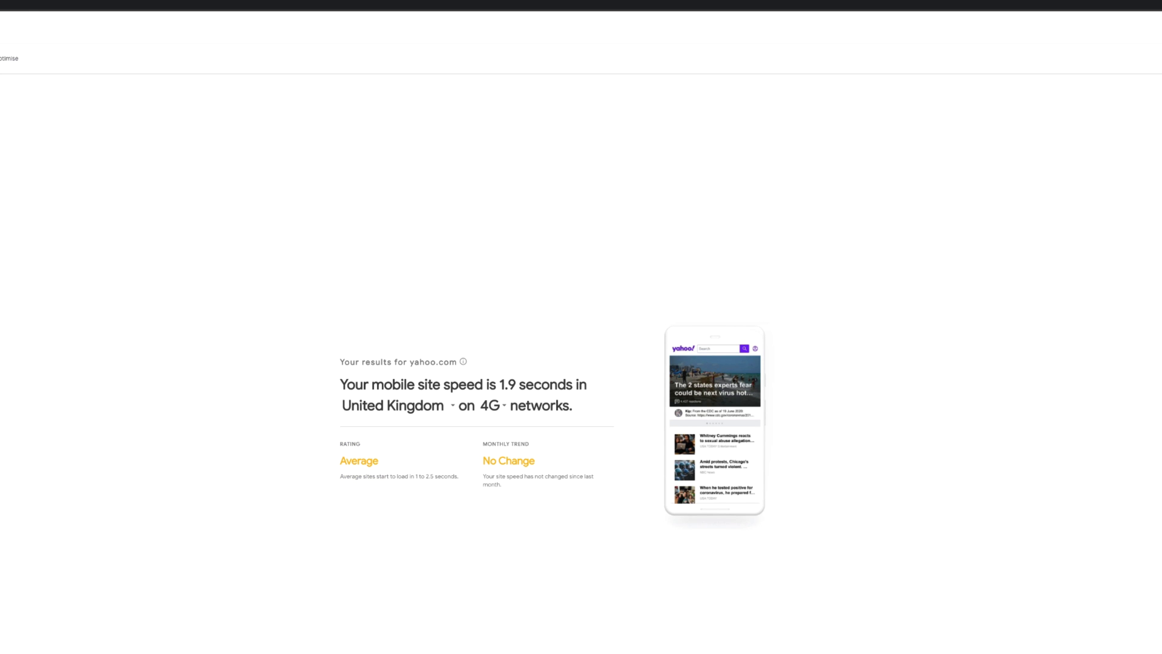
scroll(581, 327, "down", 1)
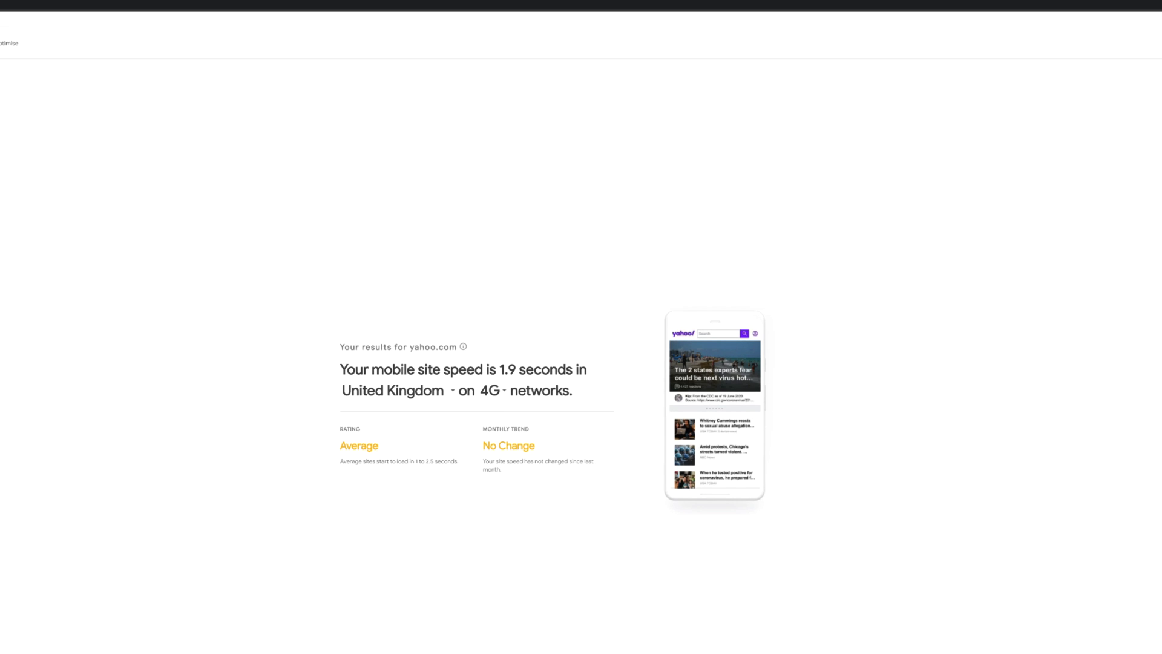
scroll(581, 327, "down", 10)
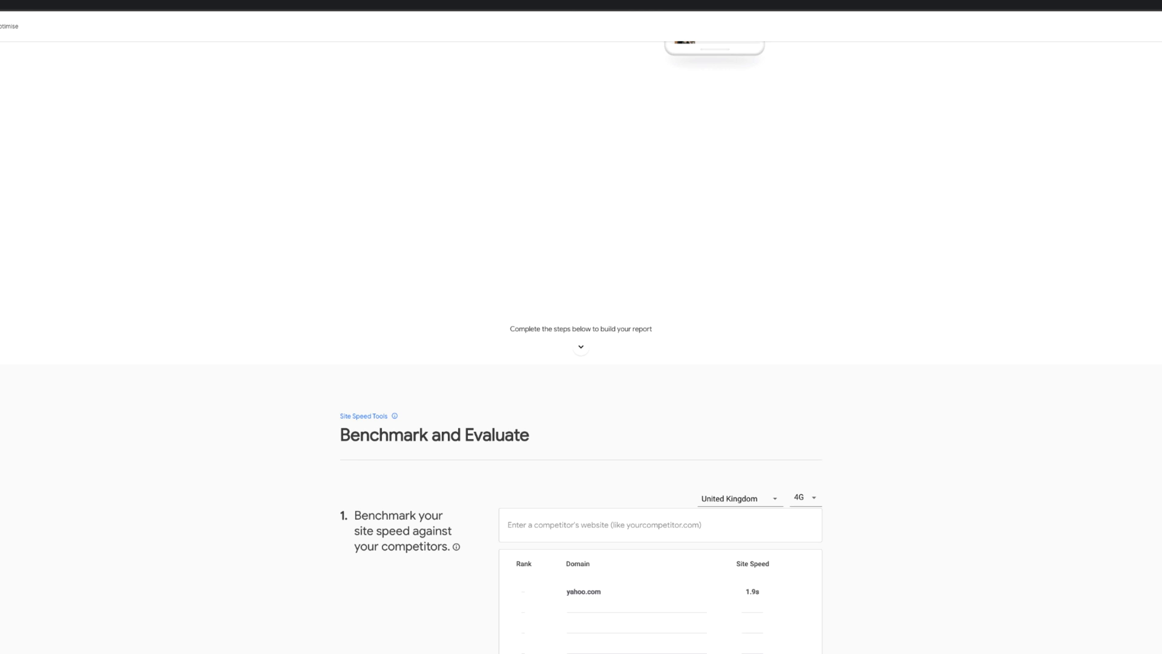
scroll(581, 327, "down", 4)
scroll(582, 326, "up", 15)
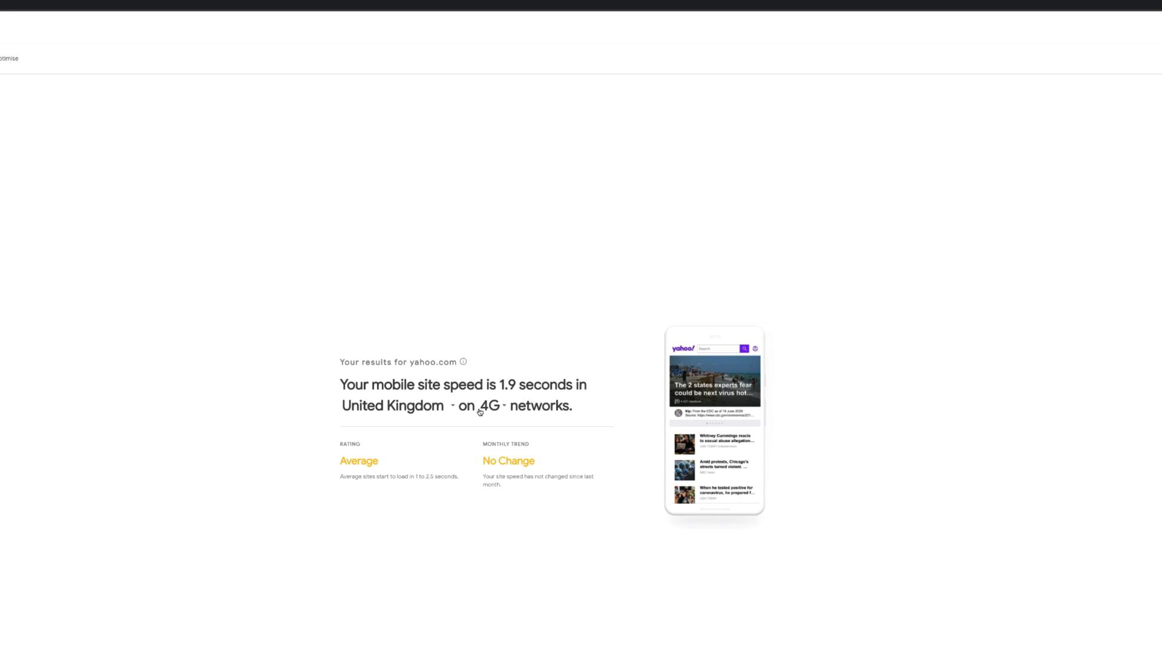
left_click(452, 407)
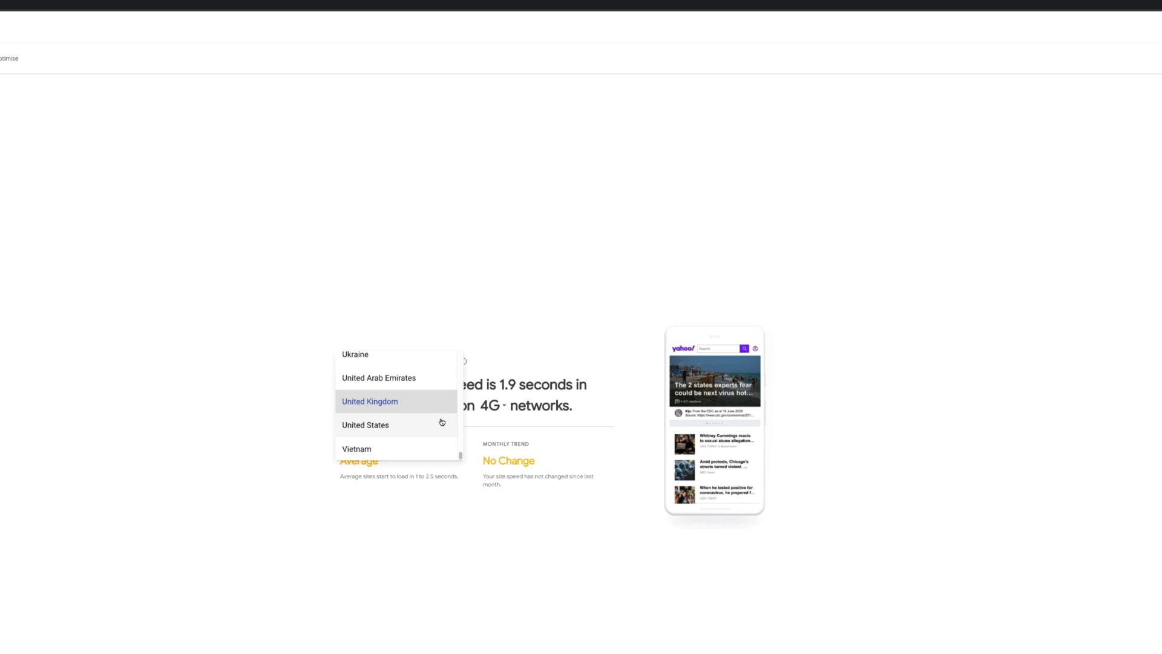
left_click(488, 580)
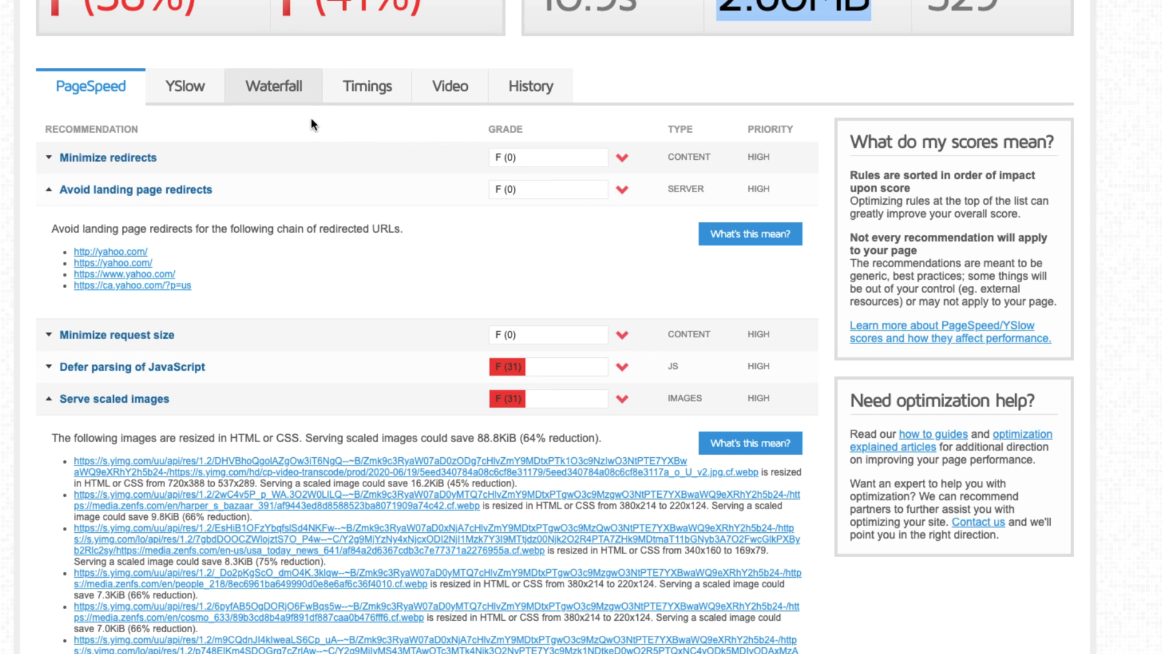
Return to the yahoo.com GTmetrix report and examine the load times of its requests in the Waterfall chart
left_click(309, 97)
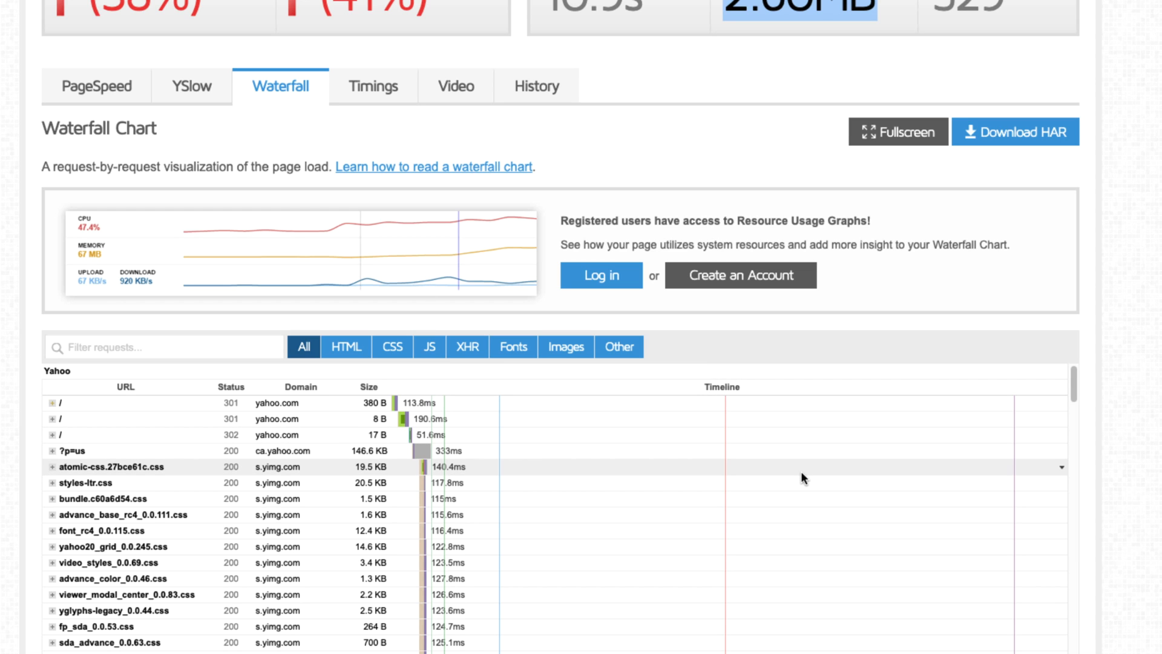
scroll(801, 473, "down", 5)
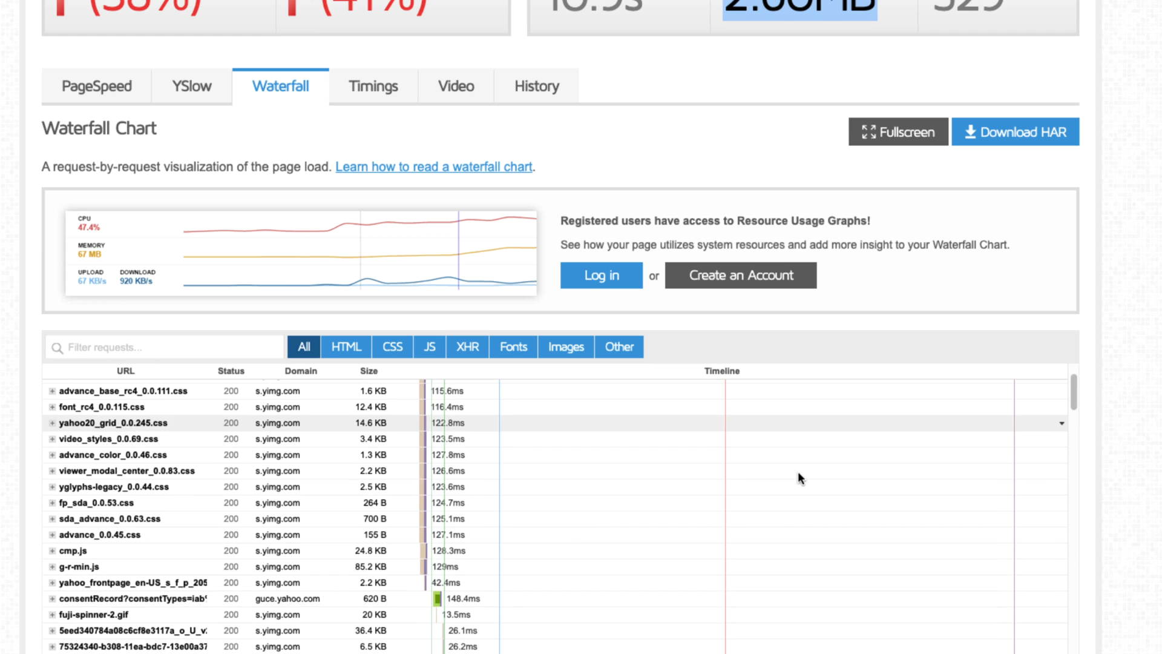
scroll(797, 472, "down", 20)
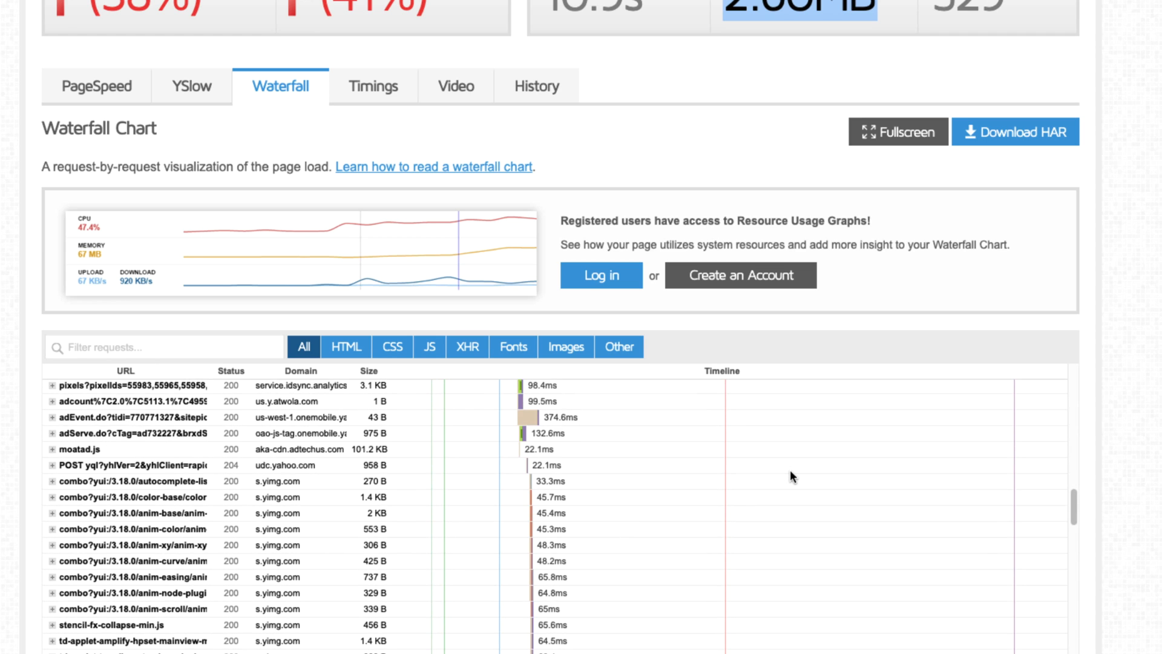
scroll(790, 470, "up", 2)
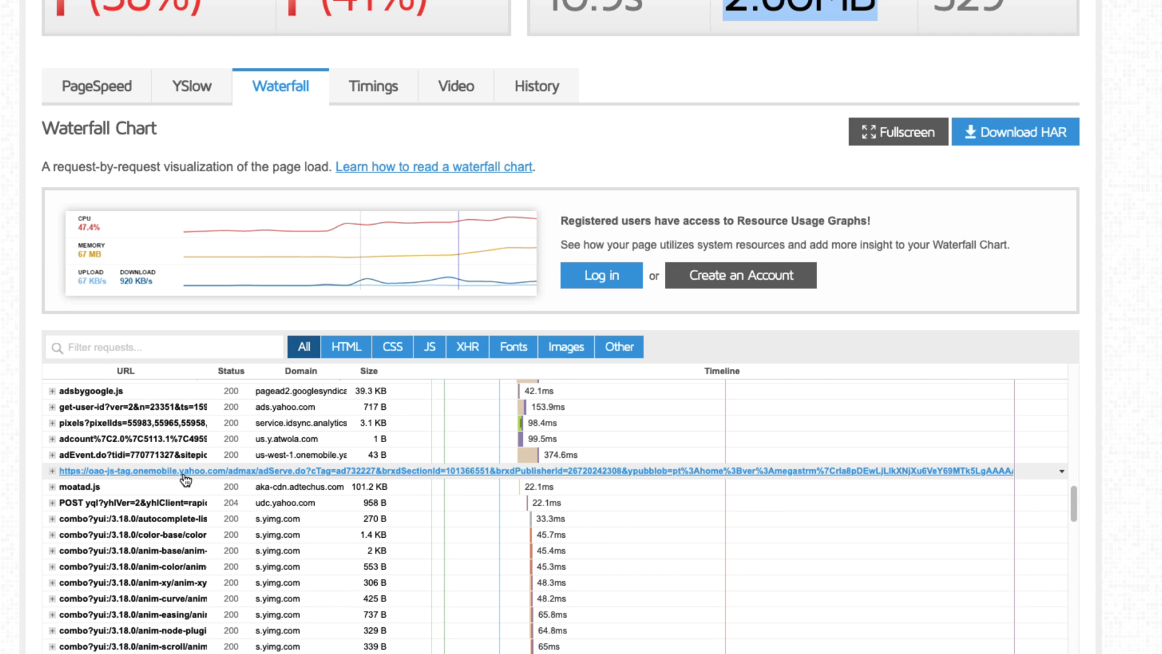
scroll(175, 621, "down", 15)
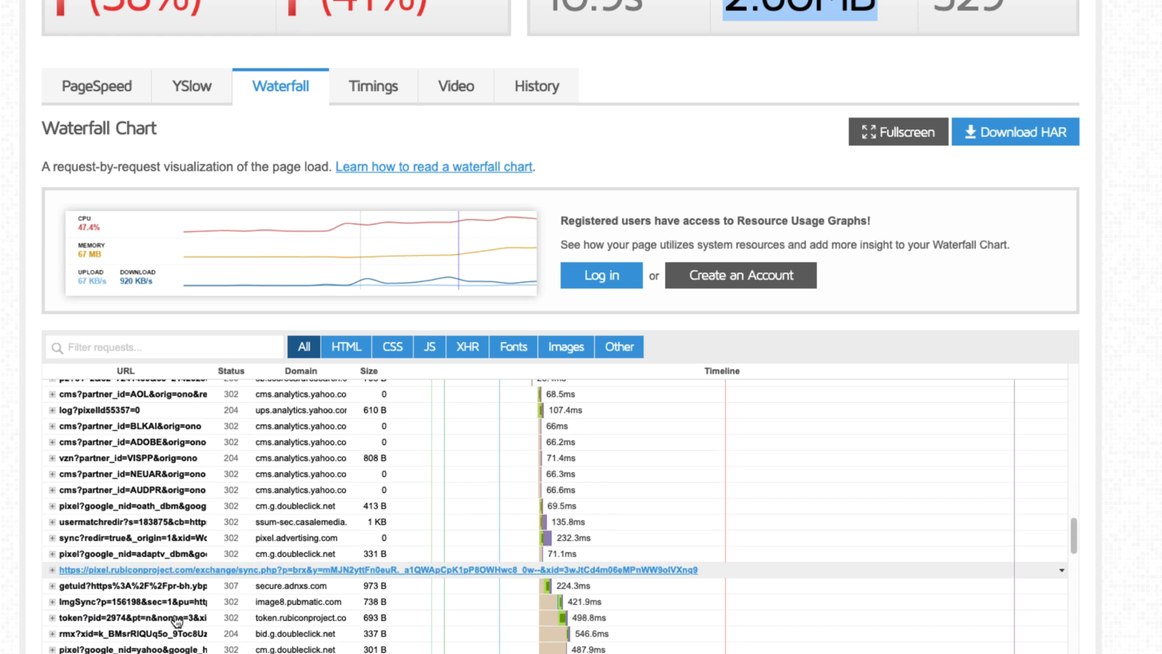
scroll(176, 620, "down", 8)
scroll(177, 618, "down", 10)
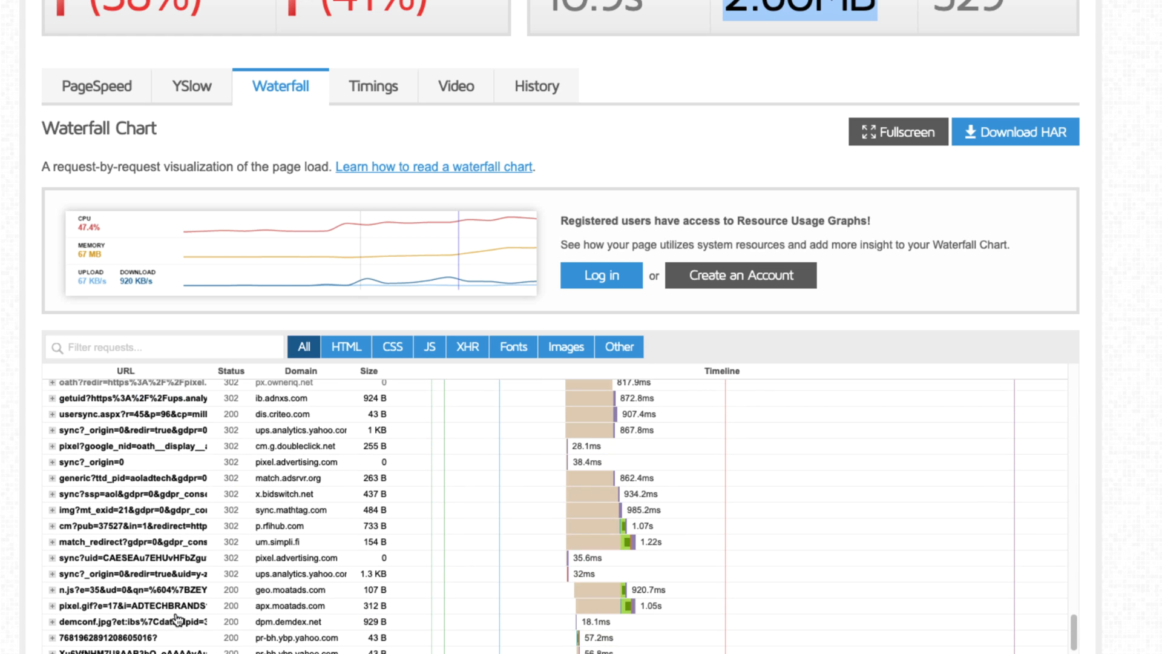
Filter the waterfall to Images and inspect an image request's headers, finishing with all request types shown again
left_click(560, 351)
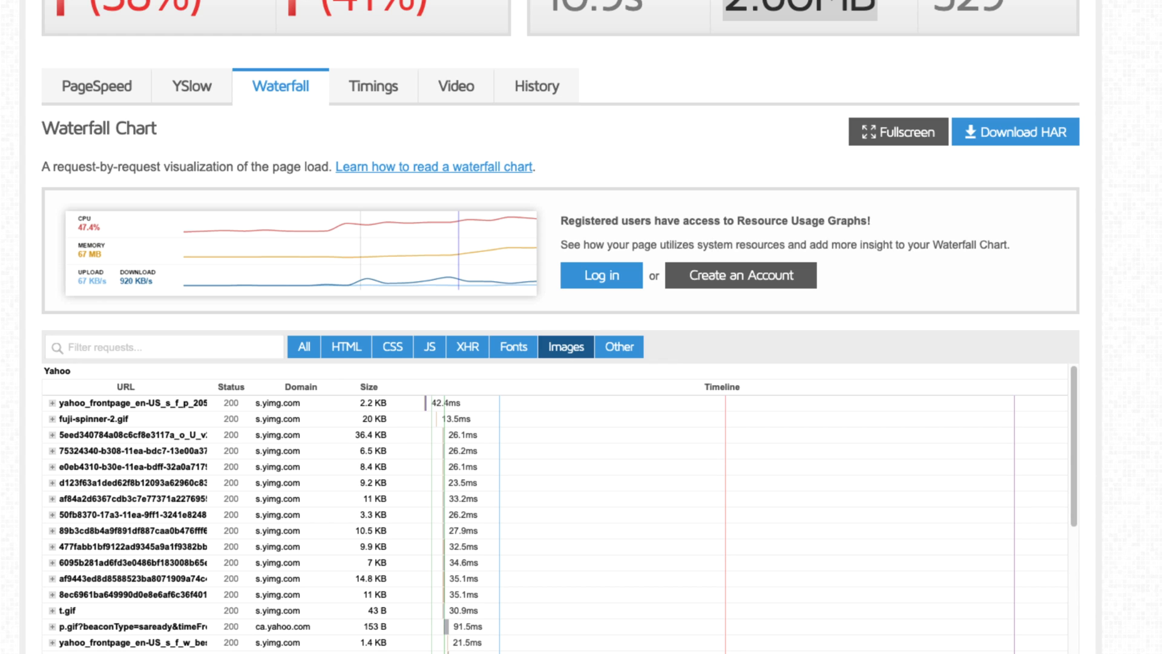
scroll(554, 520, "down", 5)
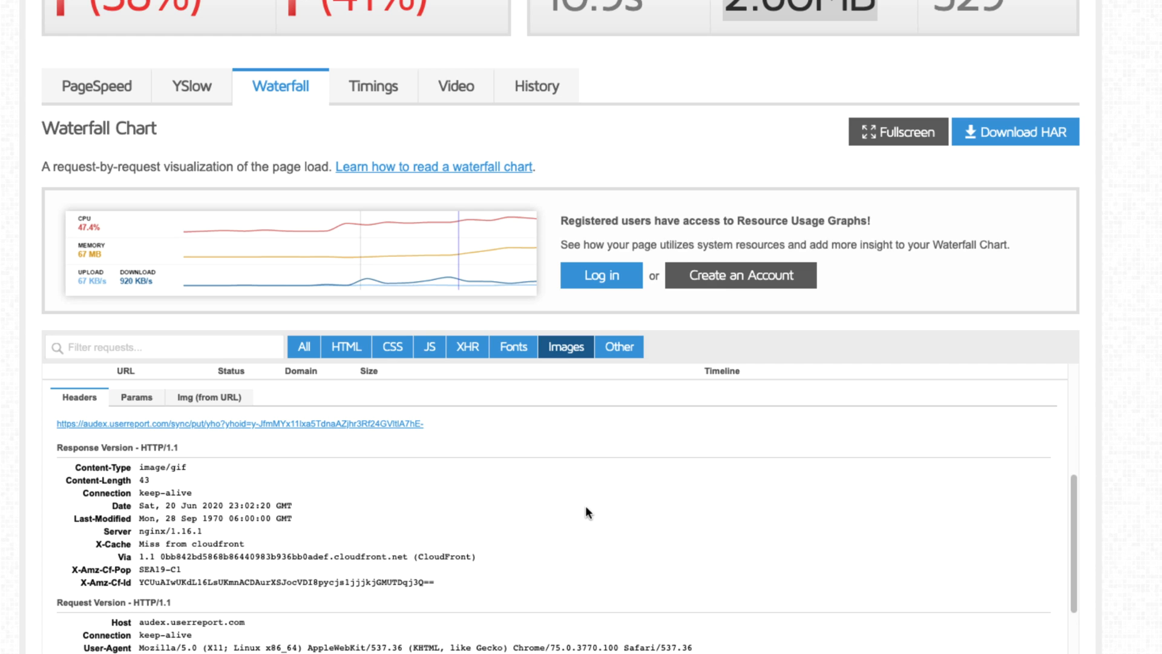
left_click(303, 349)
Filter the waterfall requests to HTML, CSS and JS, trying Fonts and Images as additional filters along the way
left_click(348, 351)
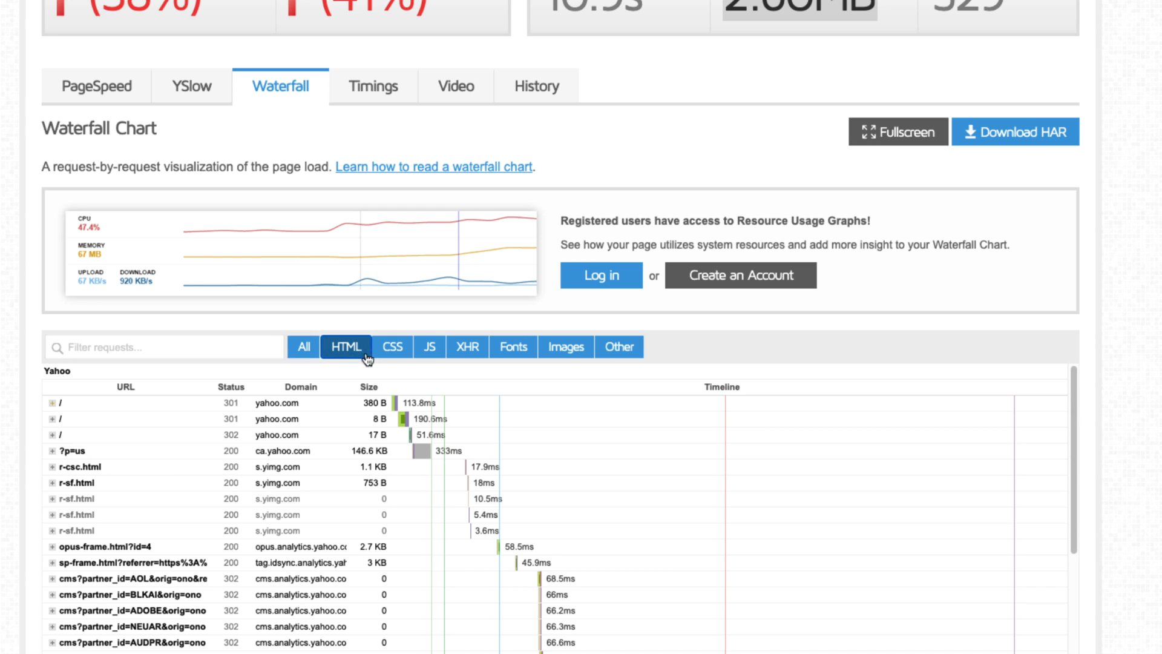
left_click(392, 348)
left_click(426, 353)
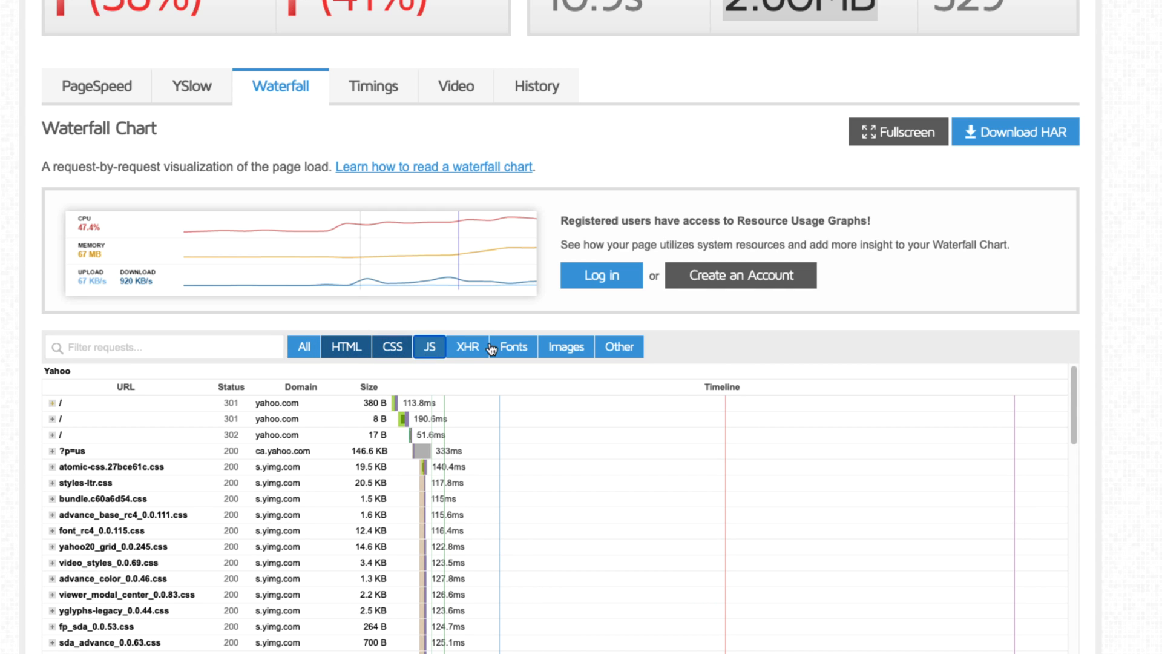
left_click(524, 350)
left_click(580, 355)
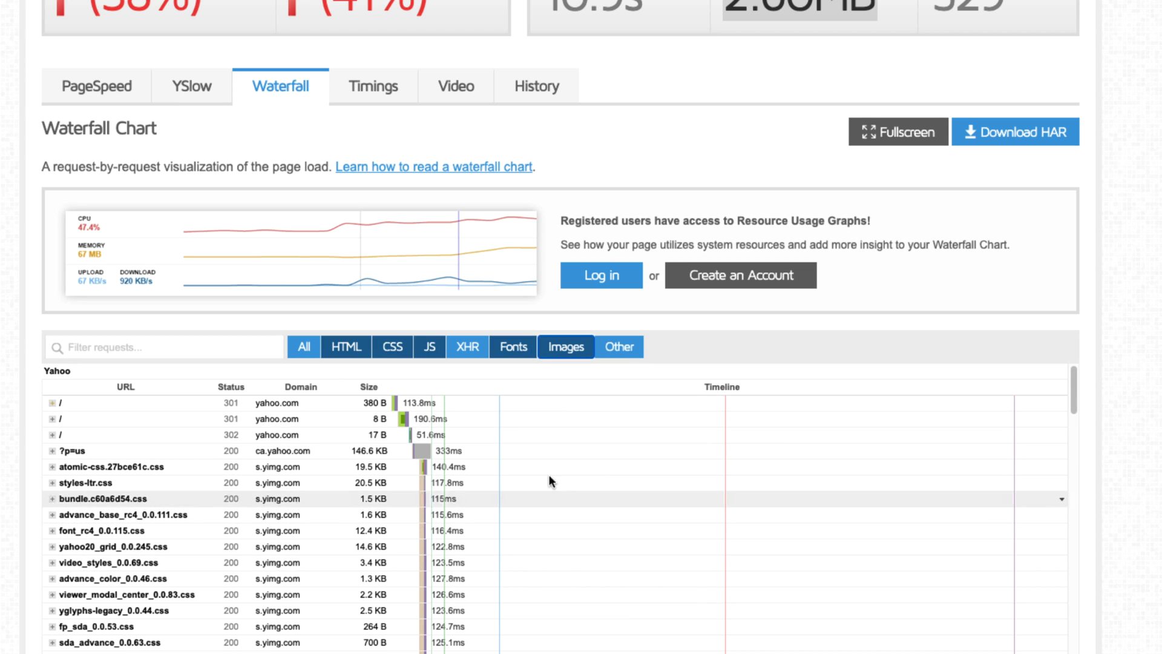
left_click(508, 352)
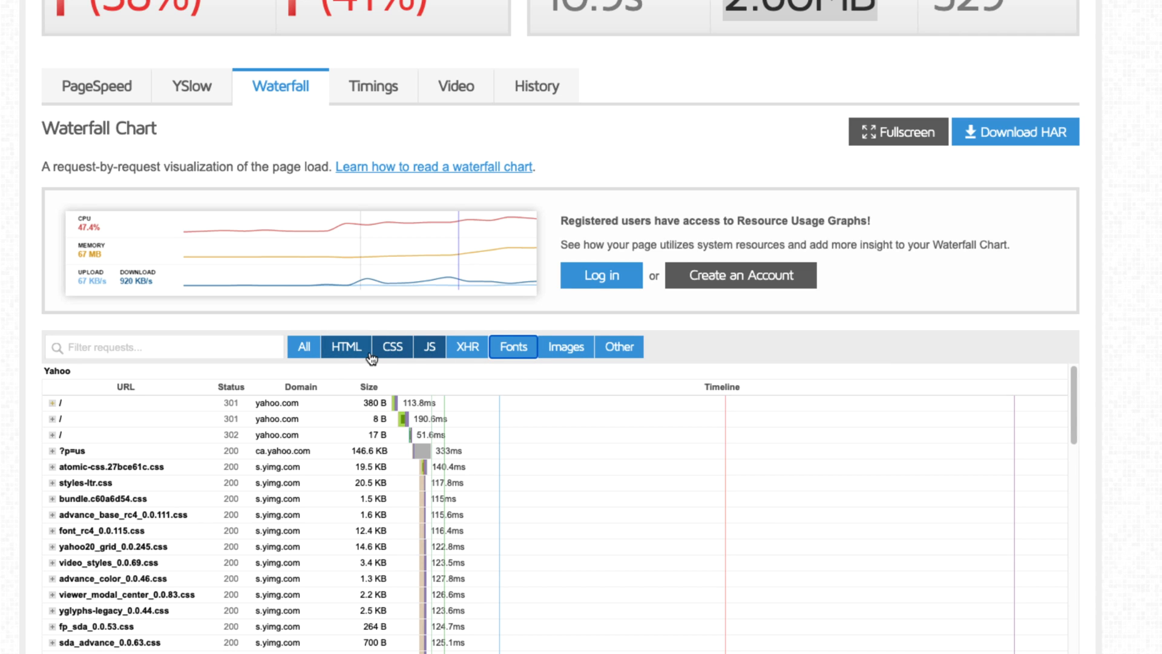
Examine the timing of the first request in the alohajayblog.com Waterfall chart
mouse_move(429, 598)
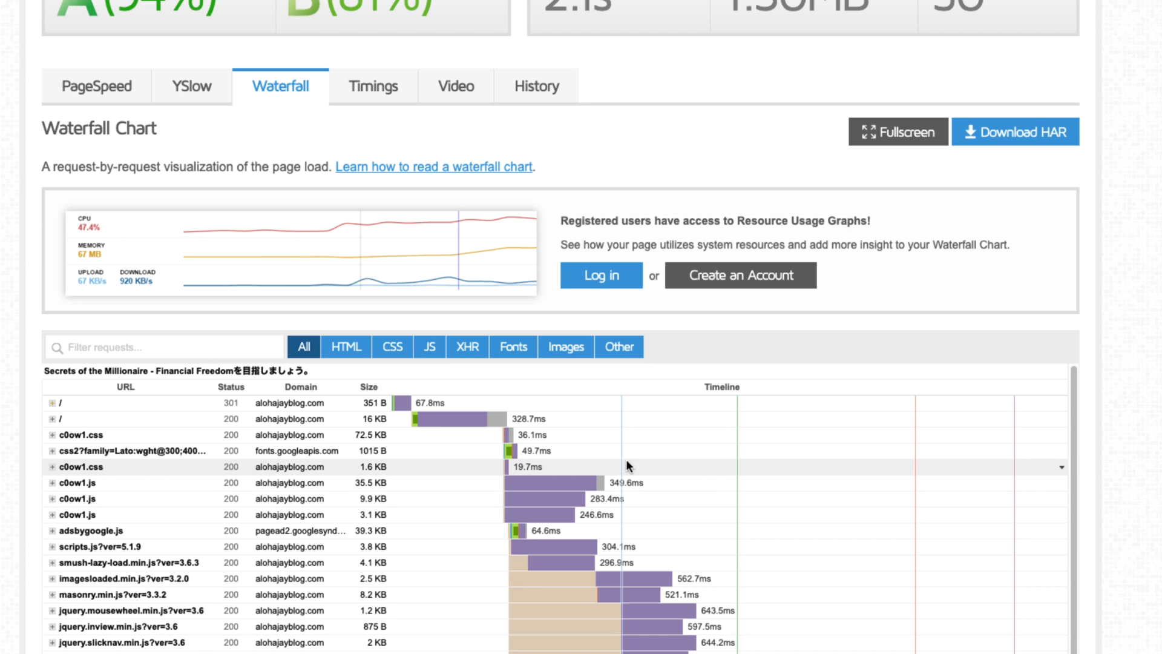
mouse_move(400, 405)
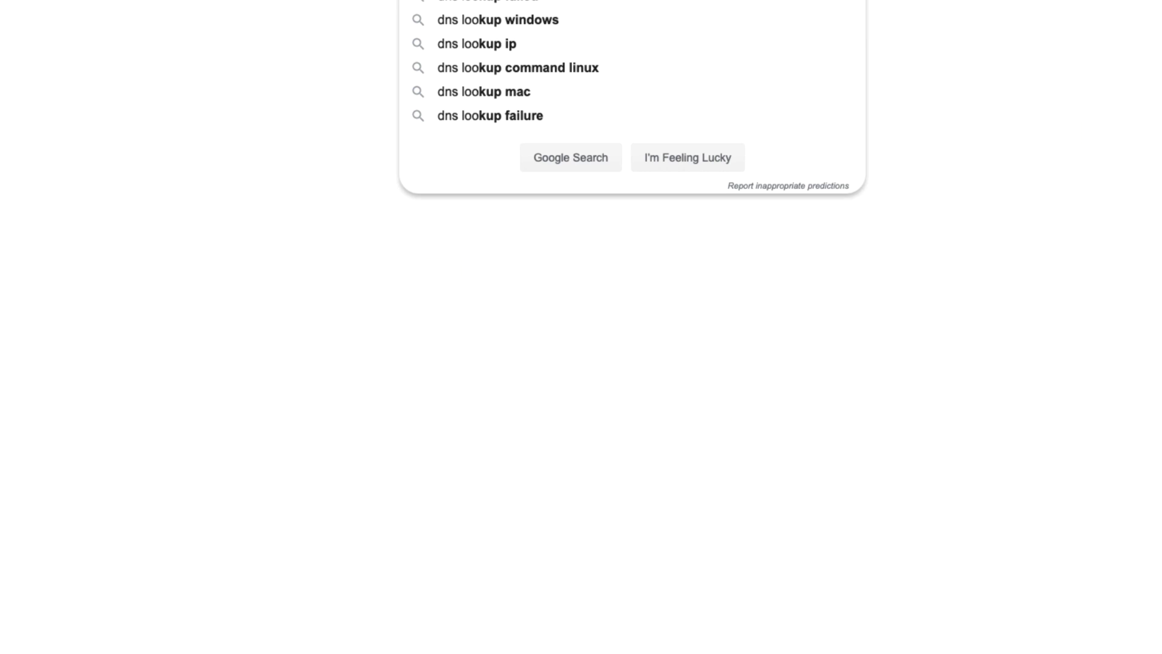
Replace the DNS query in Google with "check my dns server" and run the search
key("BackSpace")
key("BackSpace")
key("BackSpace")
key("BackSpace")
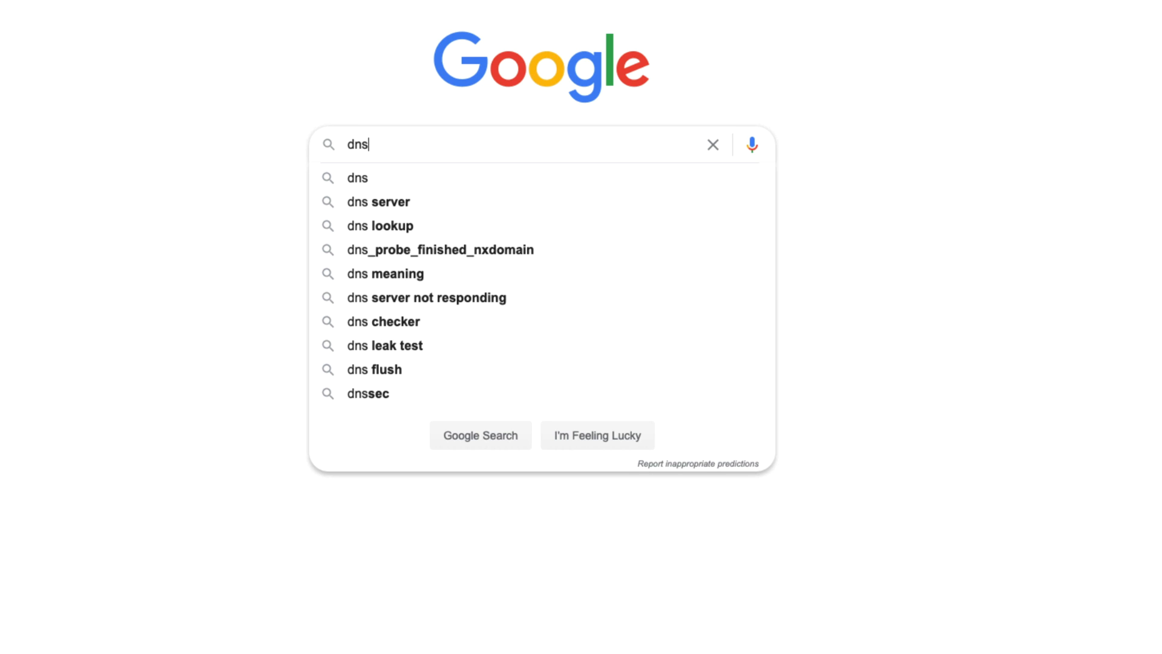
key("BackSpace")
key("BackSpace")
key("BackSpace")
type("che")
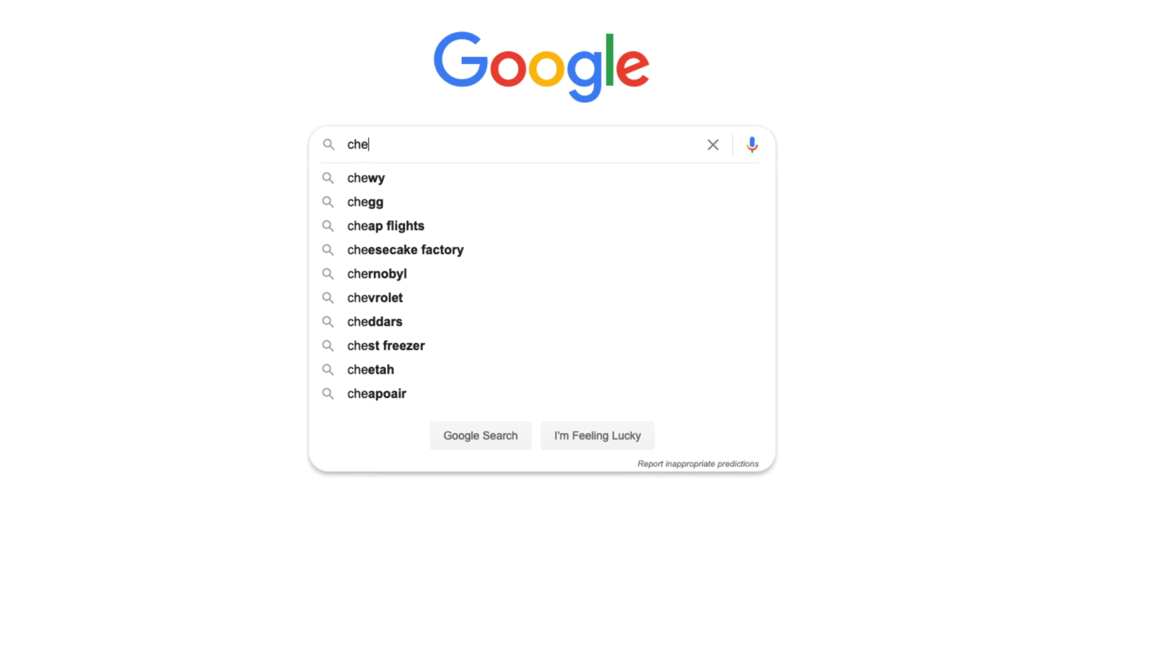
type("ck my dns server")
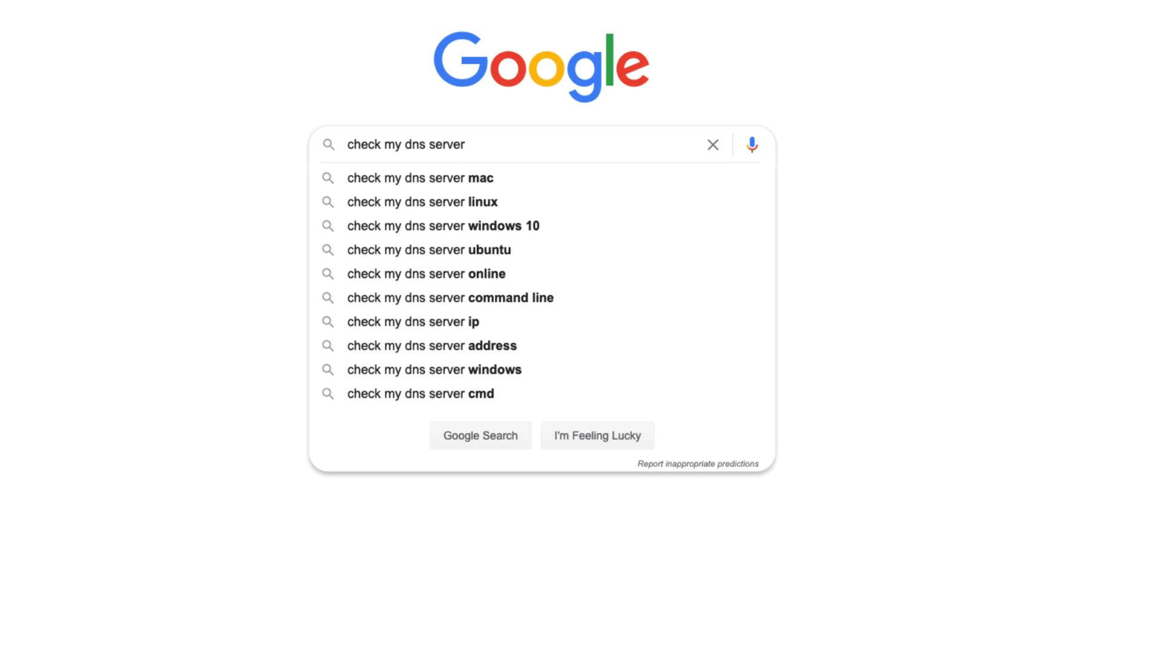
key("Return")
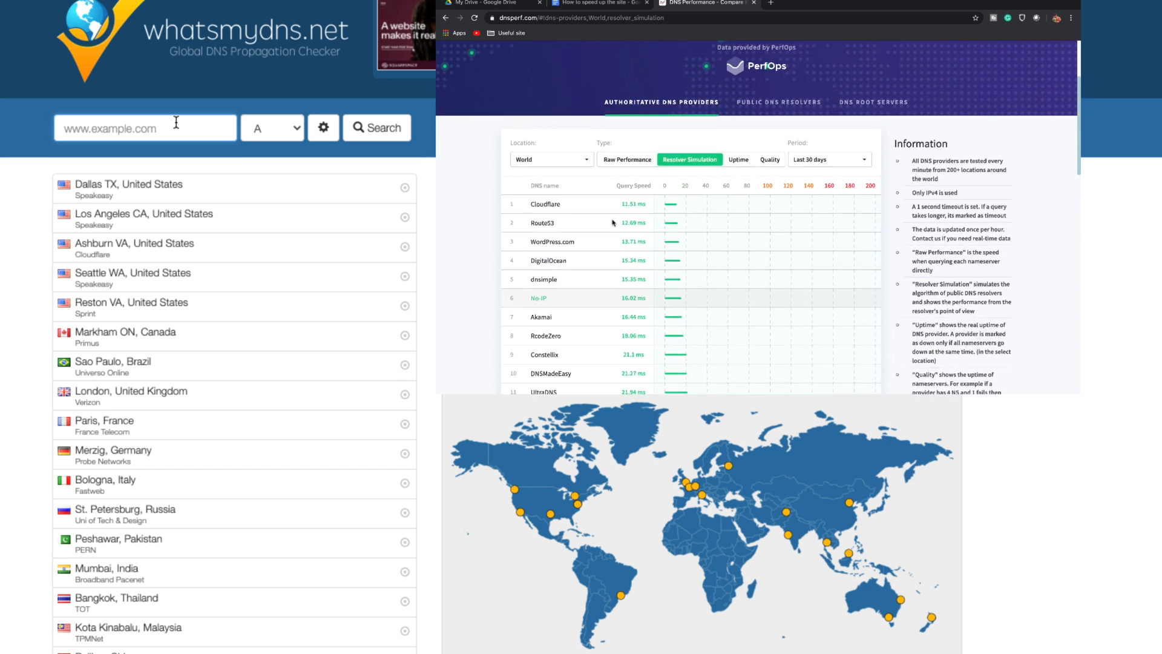
Look up the A records of alohajayblog.com on whatsmydns.net, followed by its AAAA records
type("alo")
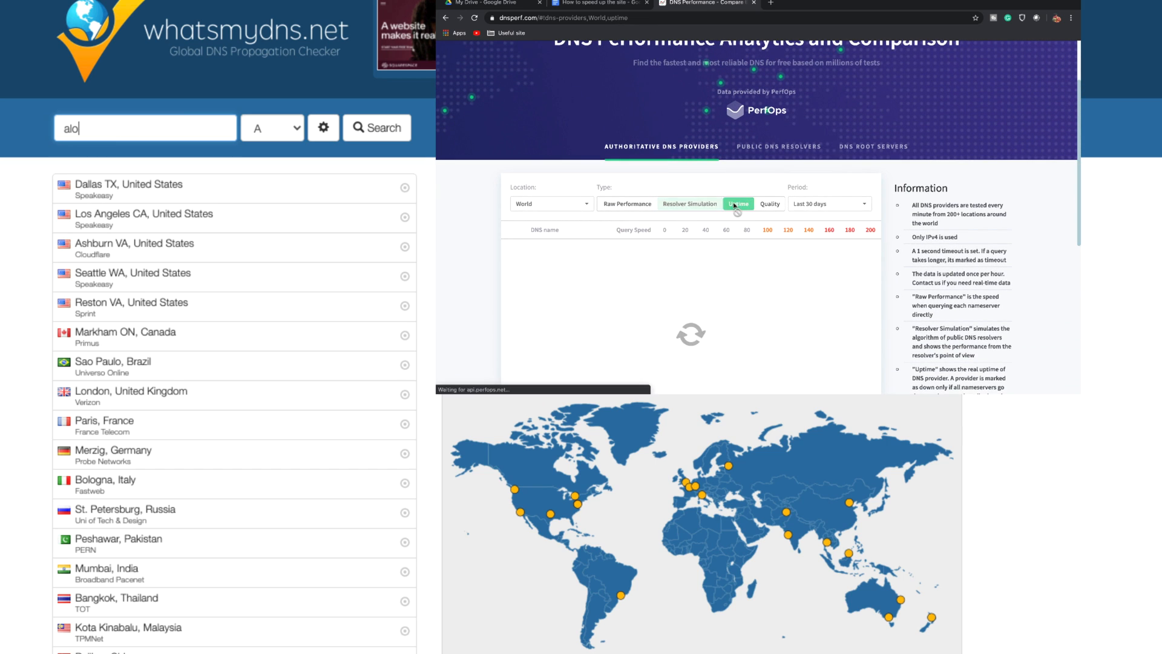
type("hajayblog.com")
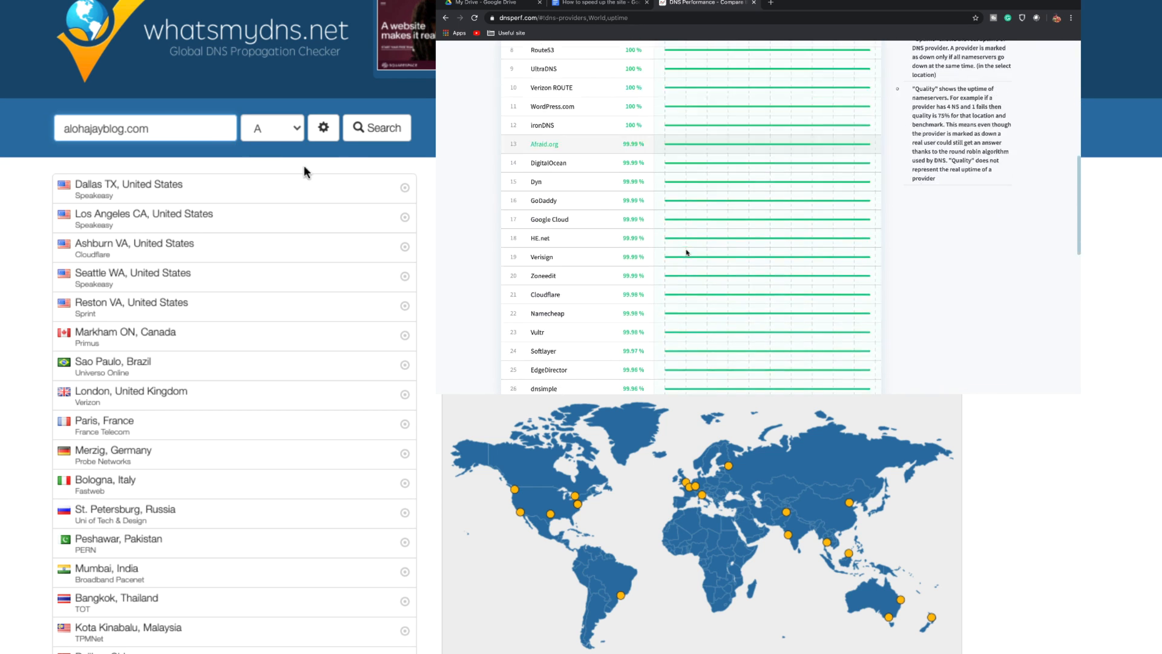
left_click(366, 128)
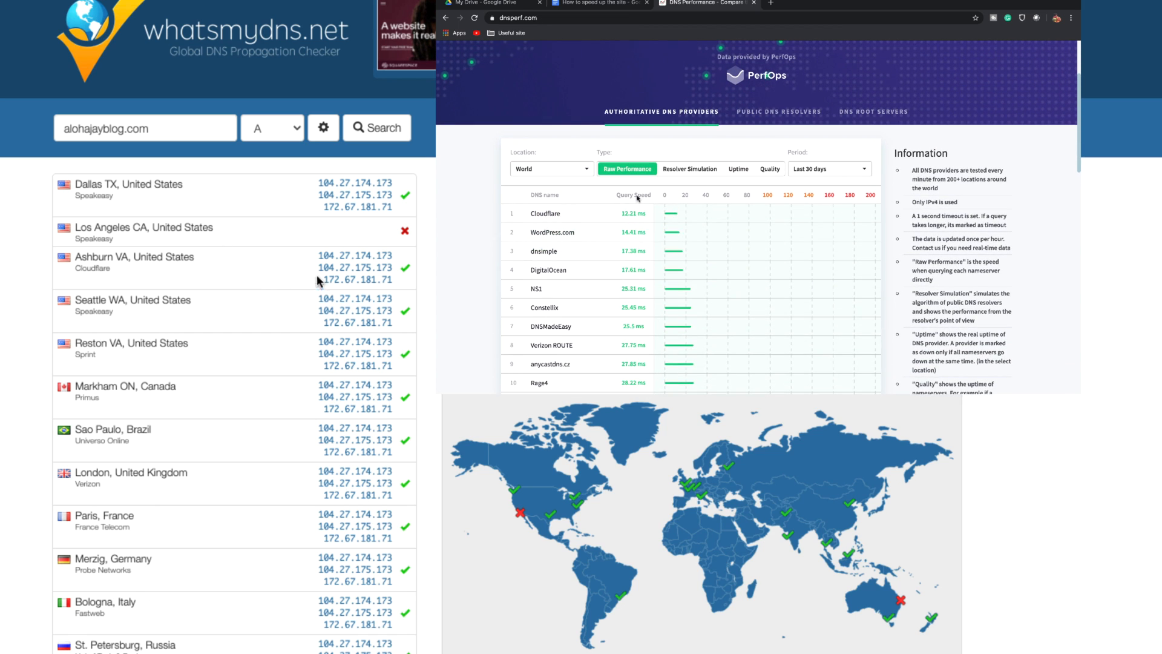
left_click(265, 129)
left_click(264, 142)
left_click(376, 127)
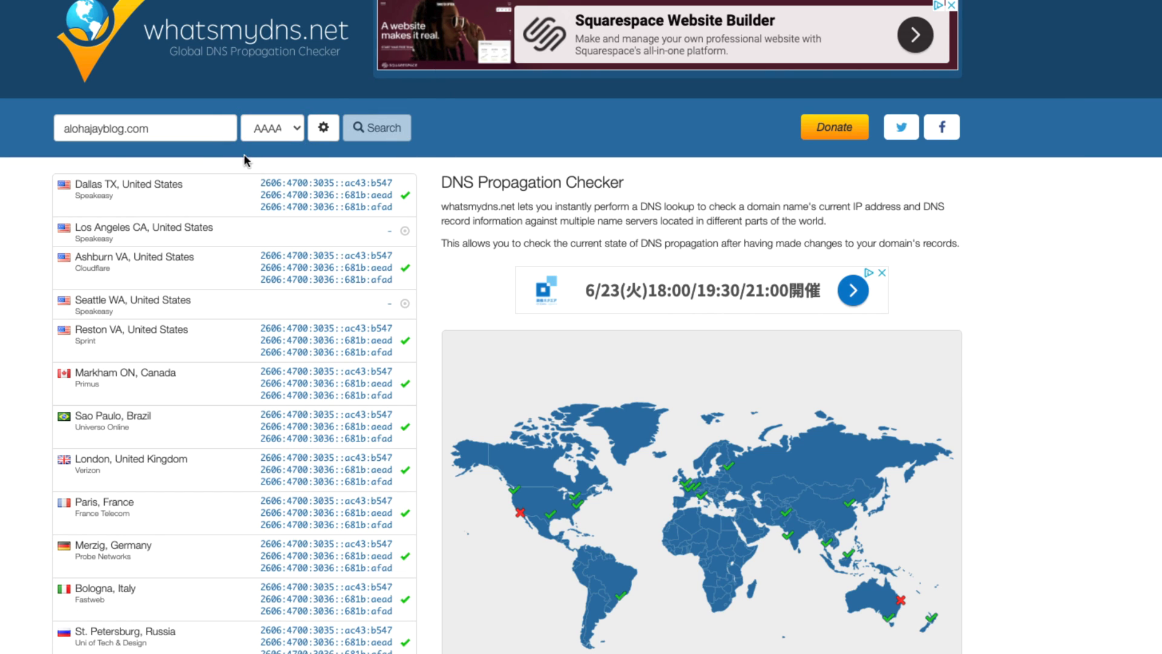
Check the worldwide propagation of the CNAME and MX records for alohajayblog.com
left_click(207, 138)
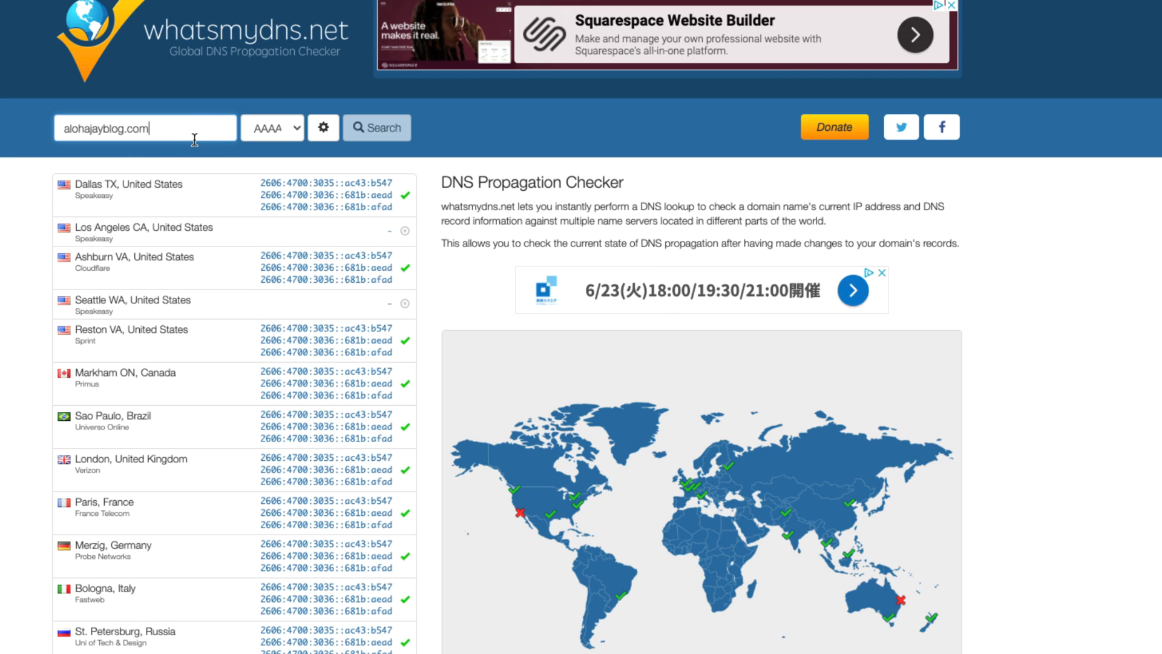
left_click(300, 128)
left_click(289, 144)
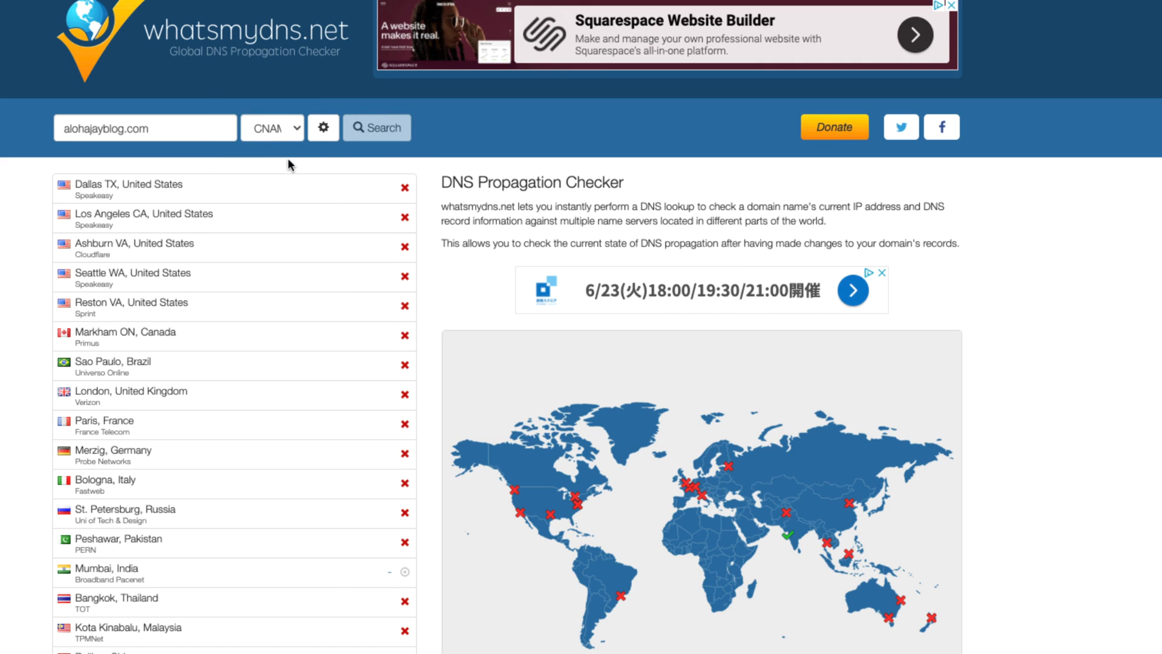
left_click(266, 129)
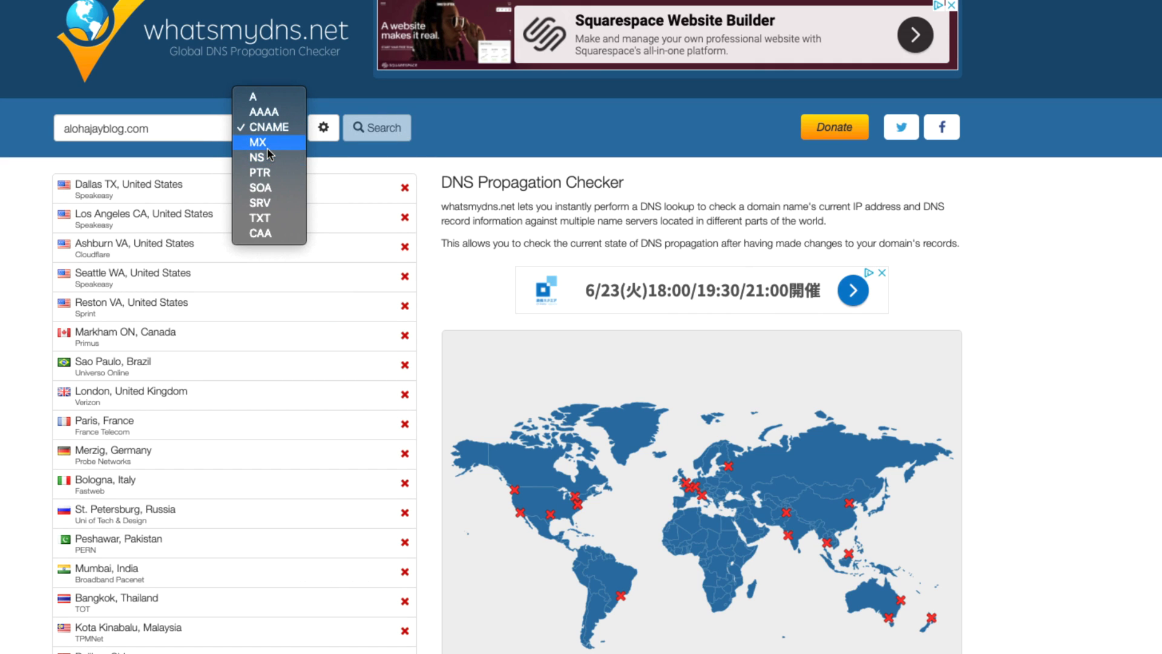
left_click(277, 145)
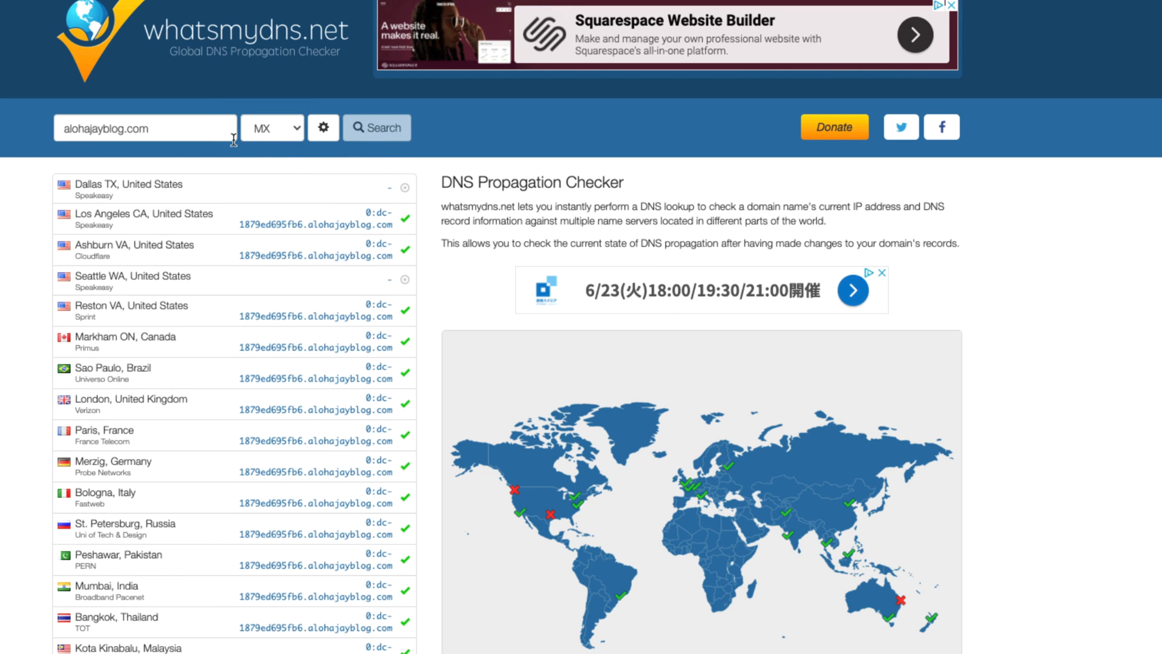
Look up the NS records of alohajayblog.com and highlight a nameserver in the Mumbai, India result
left_click(271, 135)
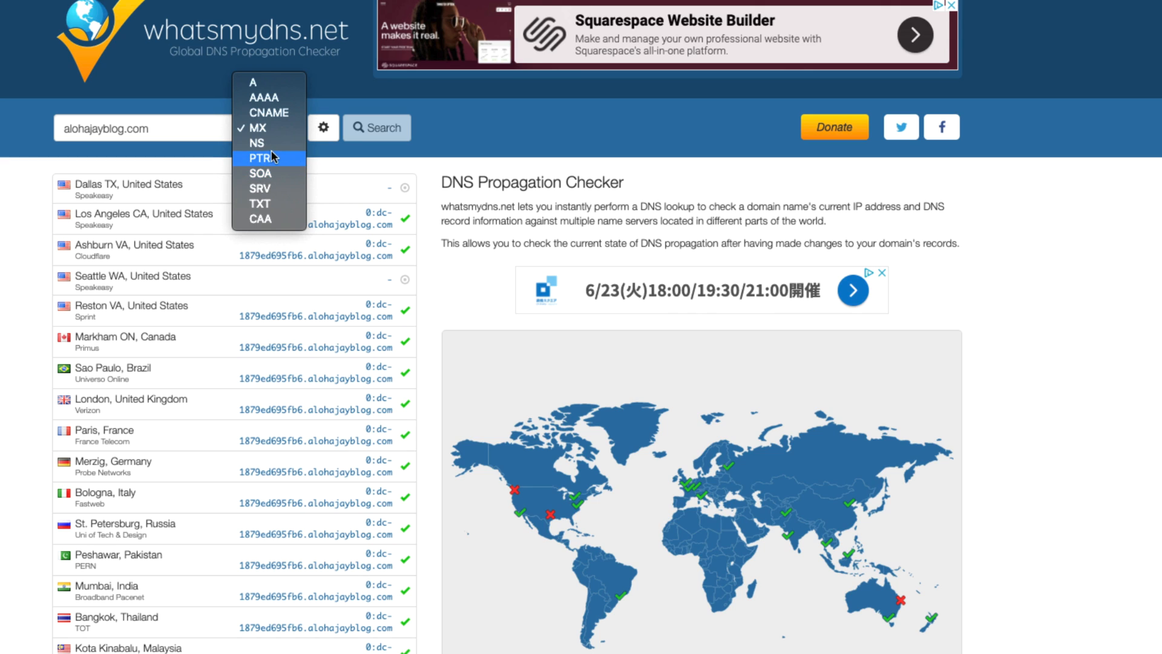
left_click(271, 144)
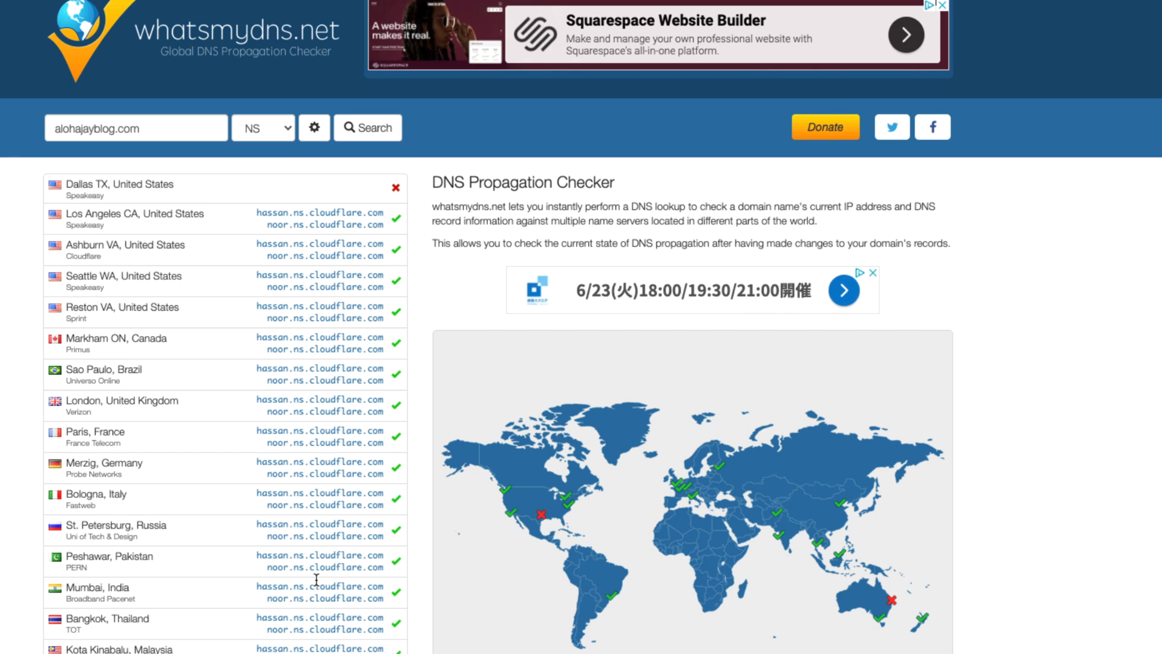
left_click_drag(310, 586, 367, 587)
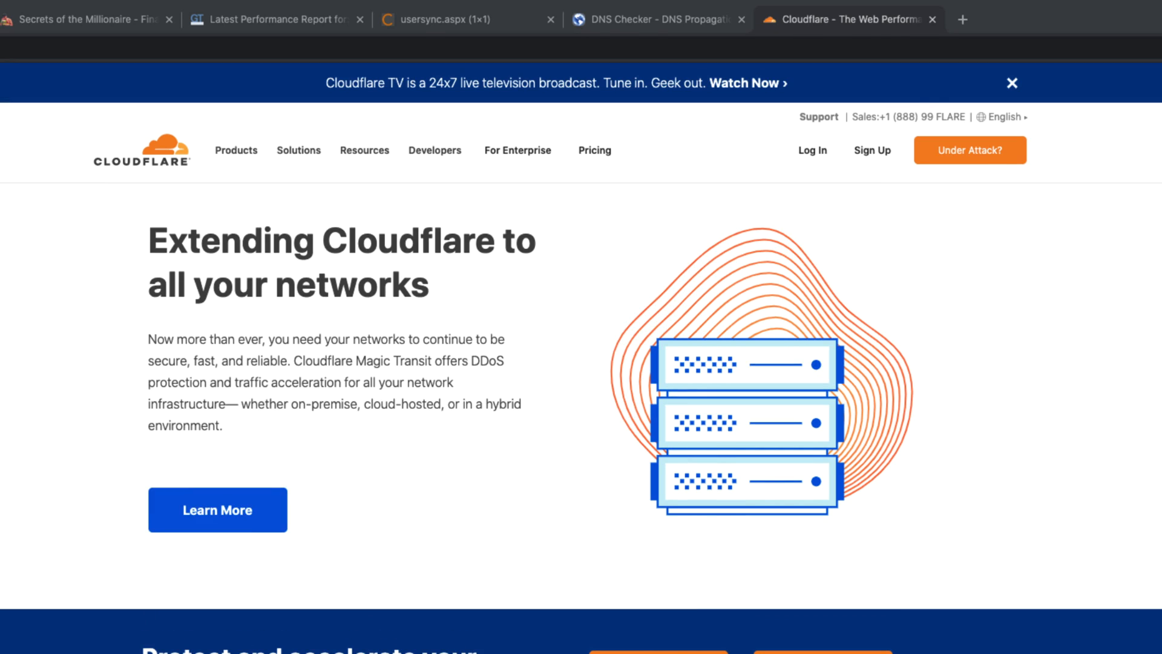
Log in to the Cloudflare account and open the alohajayblog.com site
left_click(812, 151)
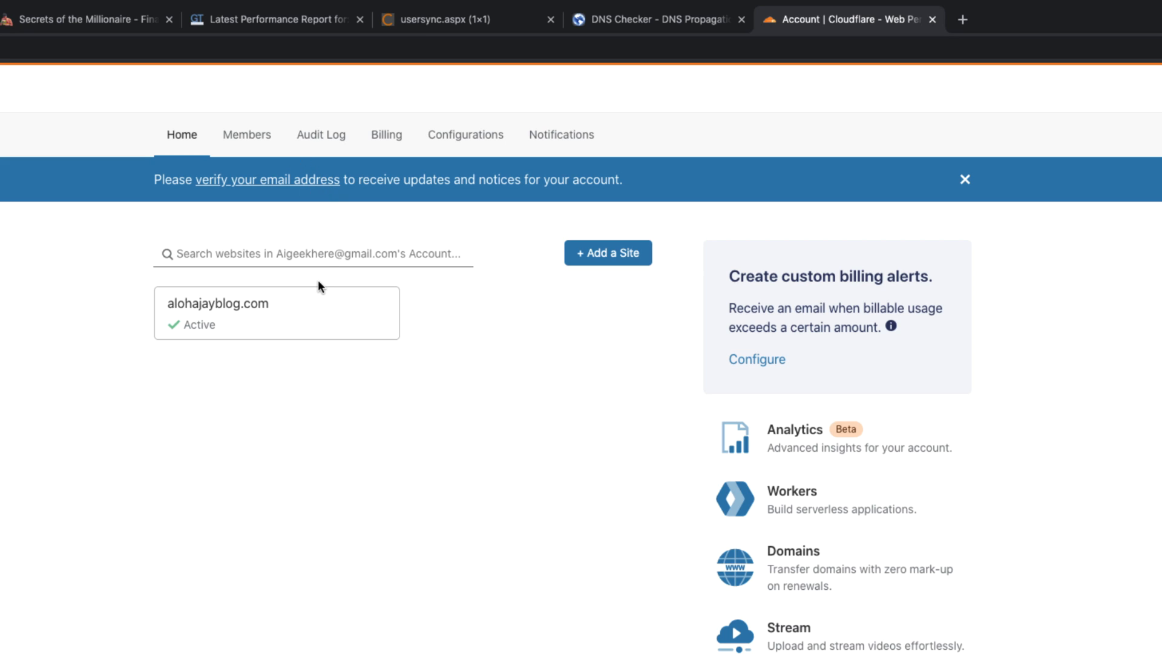
left_click(277, 307)
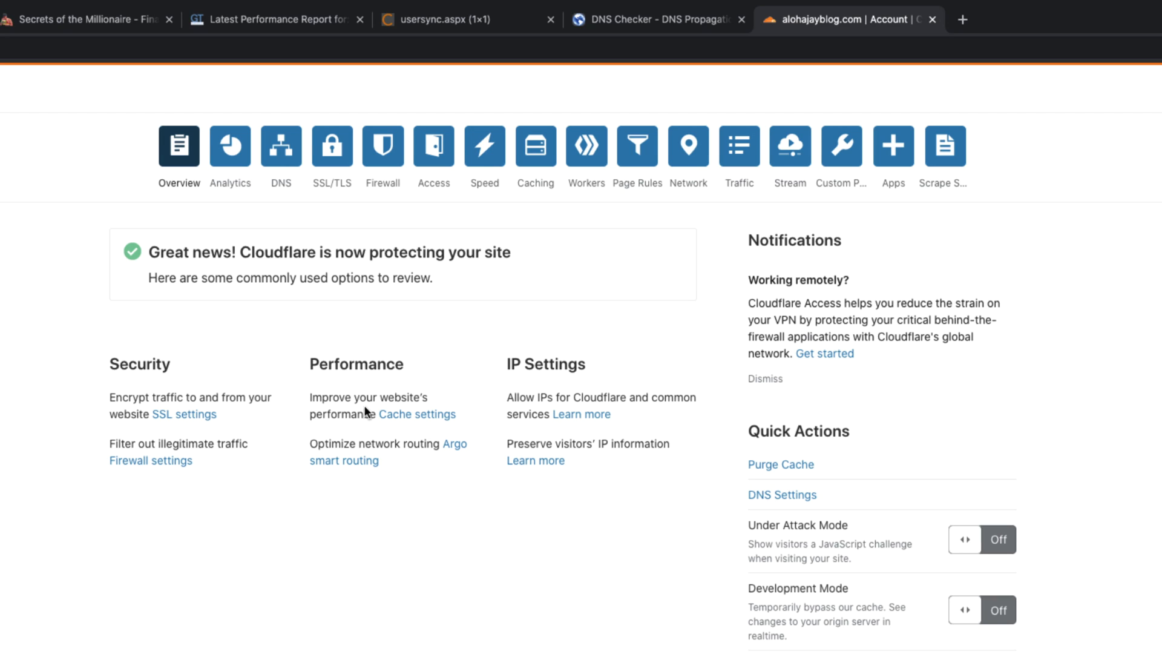
Review the site's web traffic analytics for the last 24 hours, covering requests, bandwidth and unique visitors
left_click(226, 152)
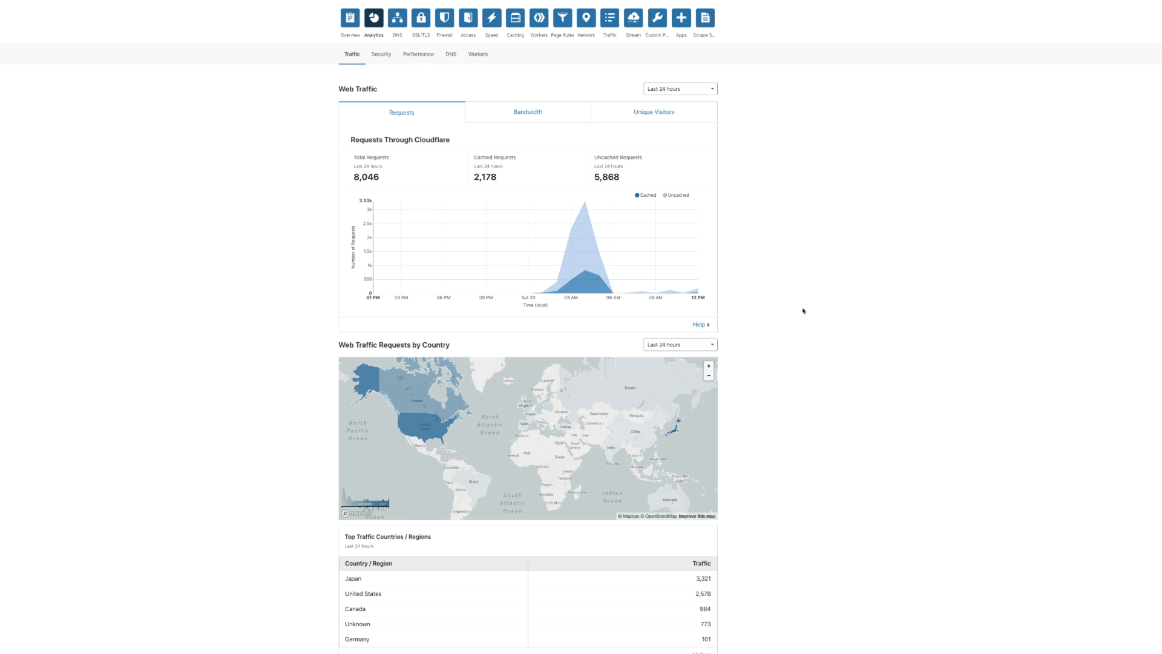
scroll(779, 363, "down", 1)
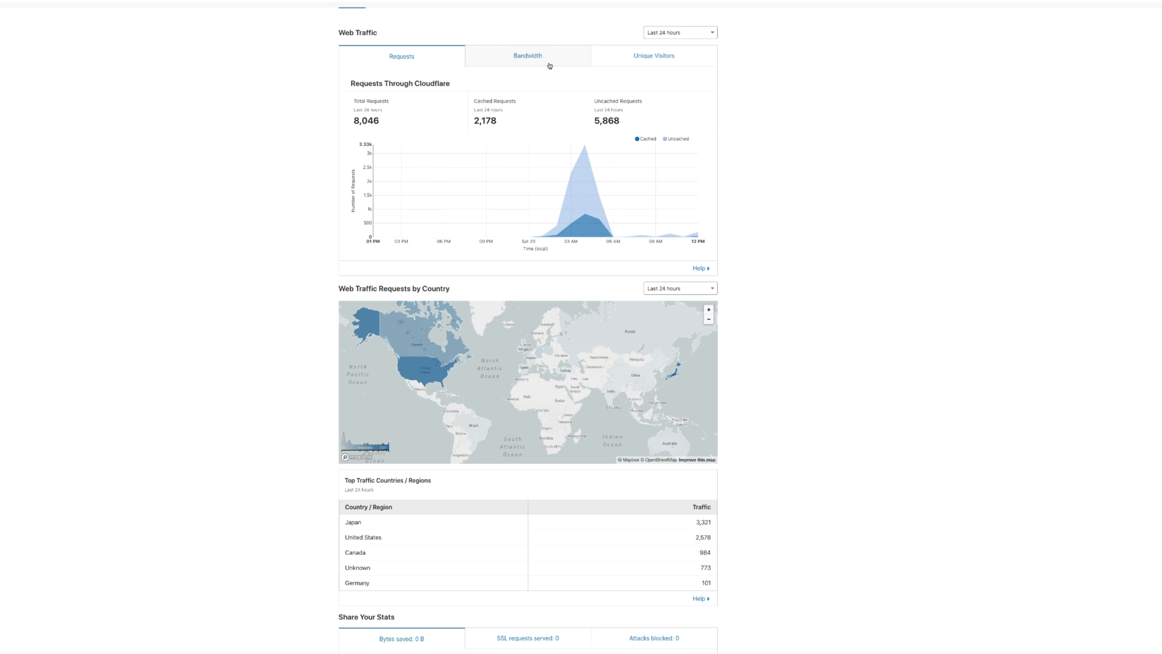
left_click(675, 35)
left_click(675, 34)
left_click(536, 58)
mouse_move(580, 161)
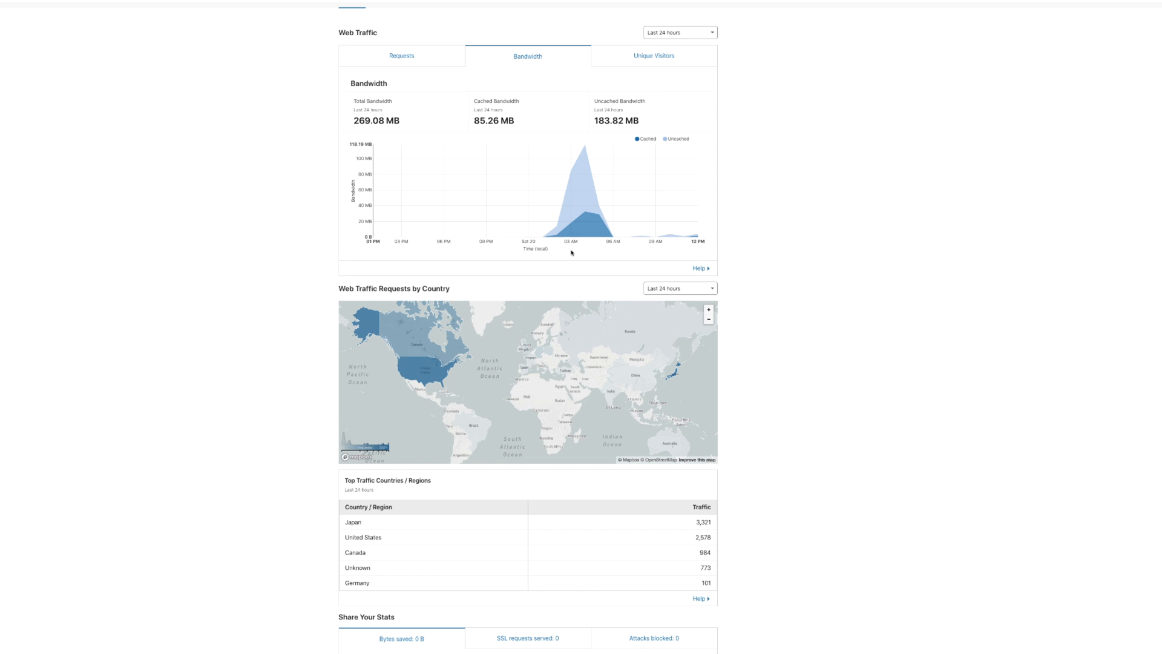
left_click(640, 56)
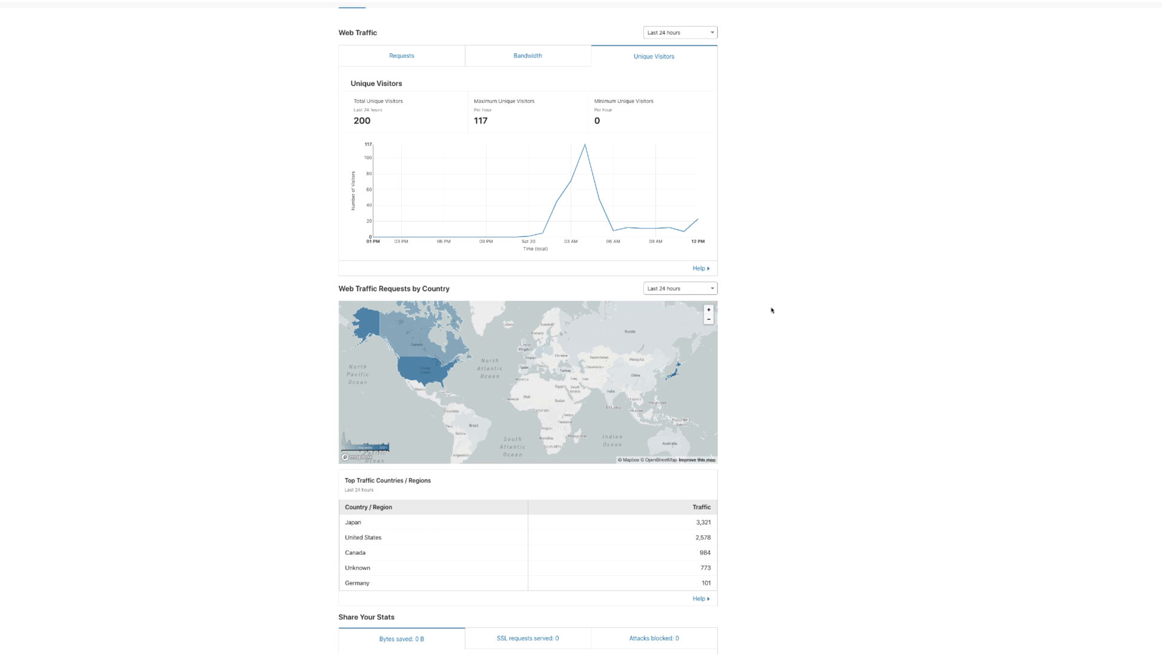
scroll(743, 303, "up", 2)
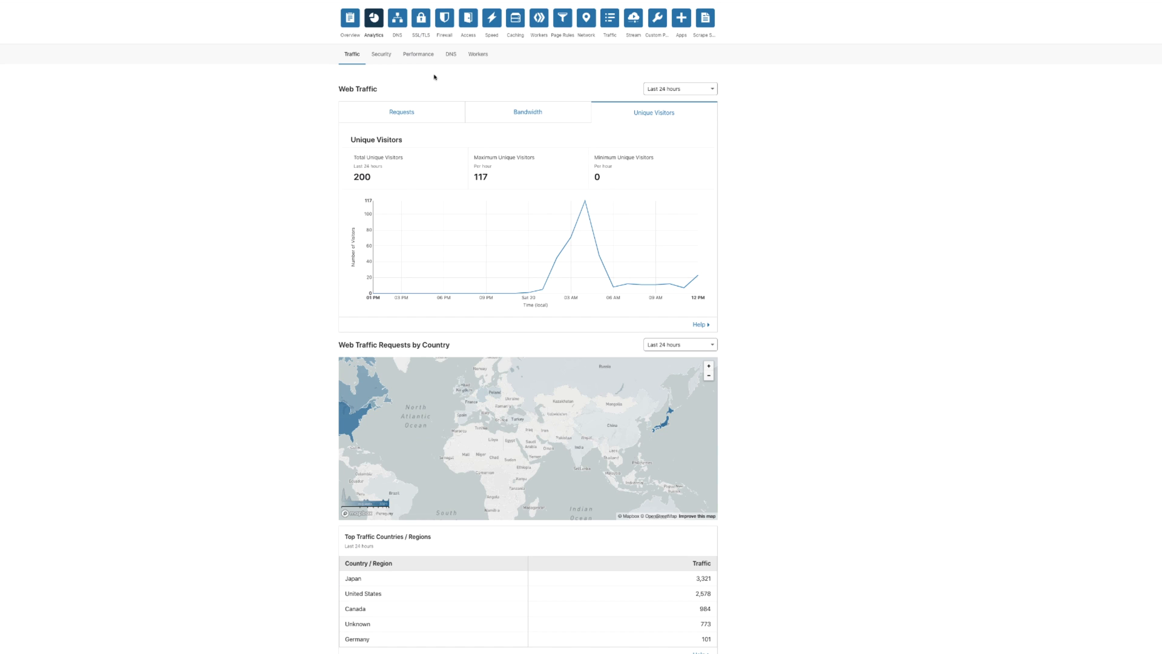
Examine the DNS management records for alohajayblog.com and highlight an assigned Cloudflare nameserver
left_click(397, 19)
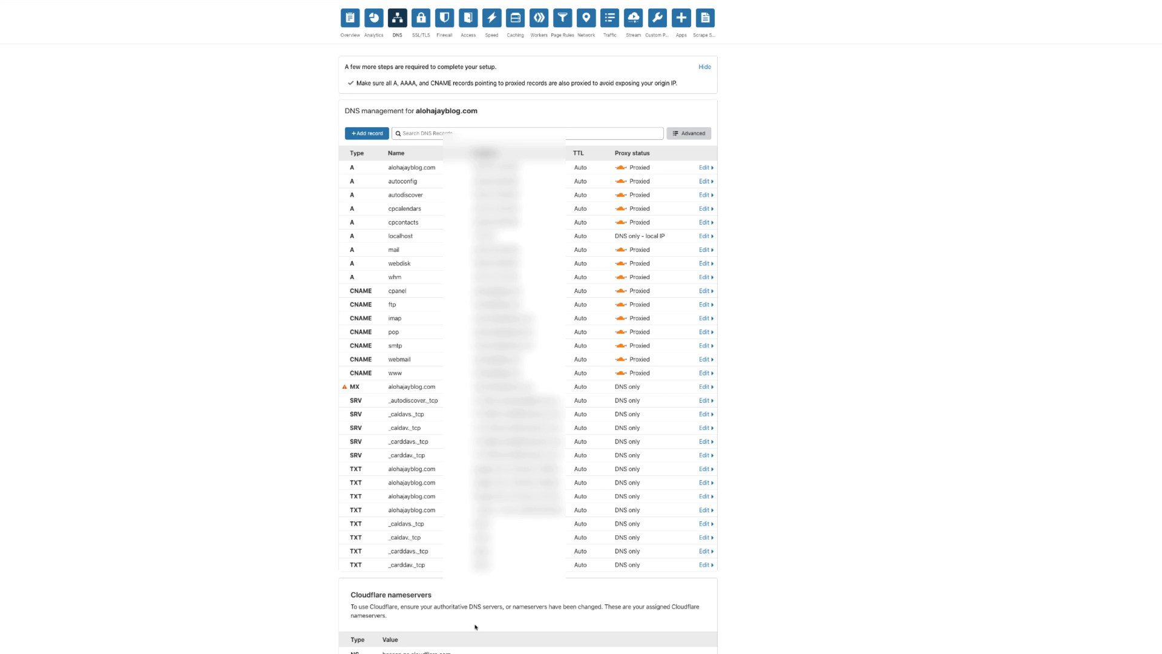
triple_click(417, 653)
Review the SSL/TLS encryption mode and the Edge Certificates settings down to Minimum TLS Version
left_click(420, 29)
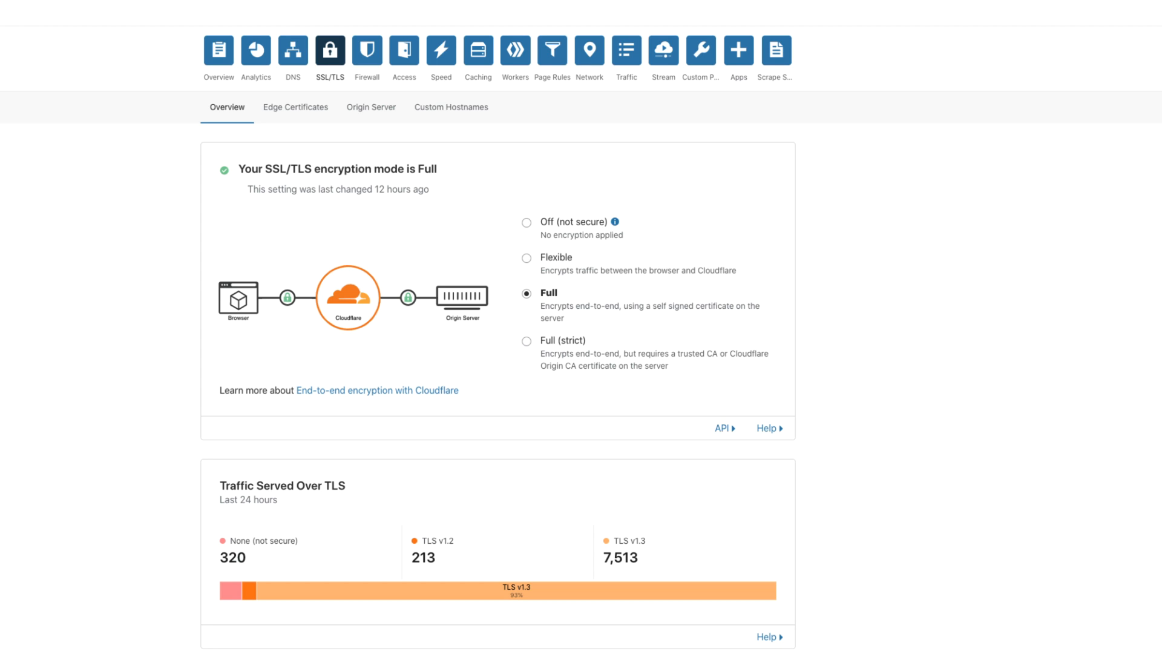
left_click(302, 108)
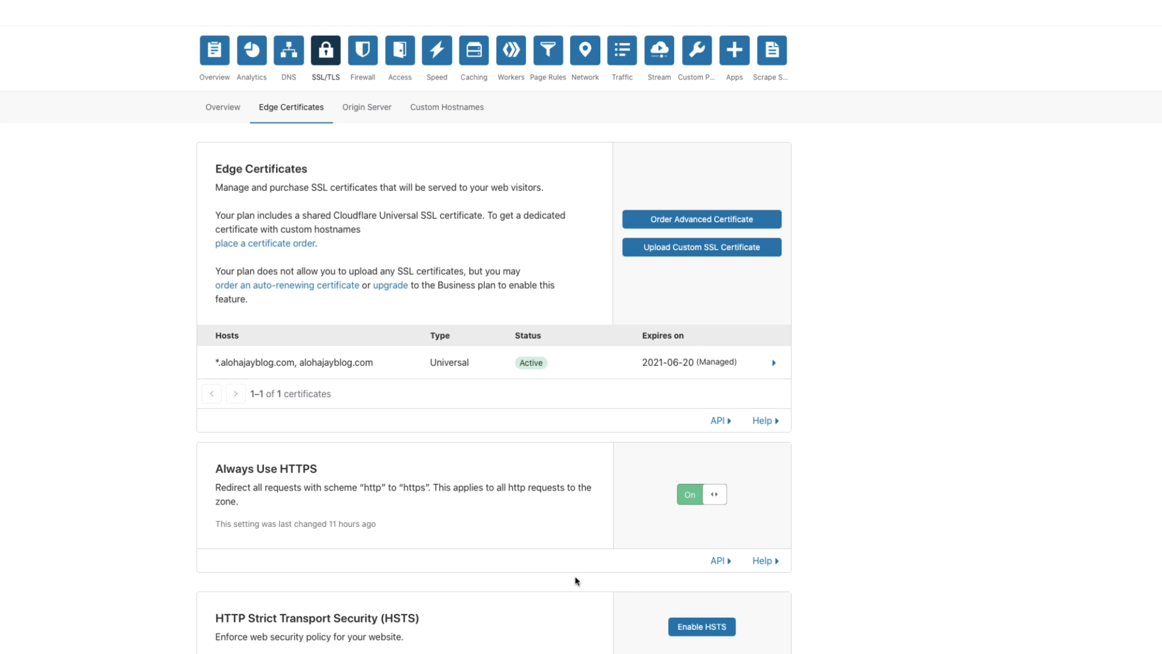
scroll(576, 581, "down", 1)
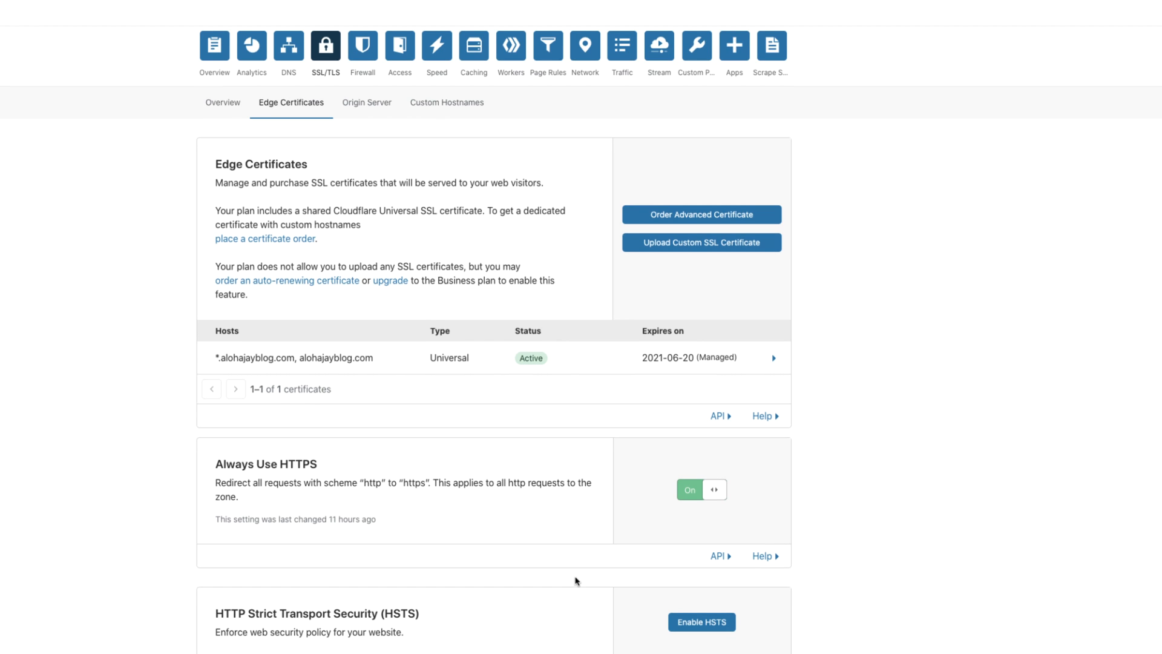
scroll(576, 581, "down", 3)
scroll(577, 581, "down", 1)
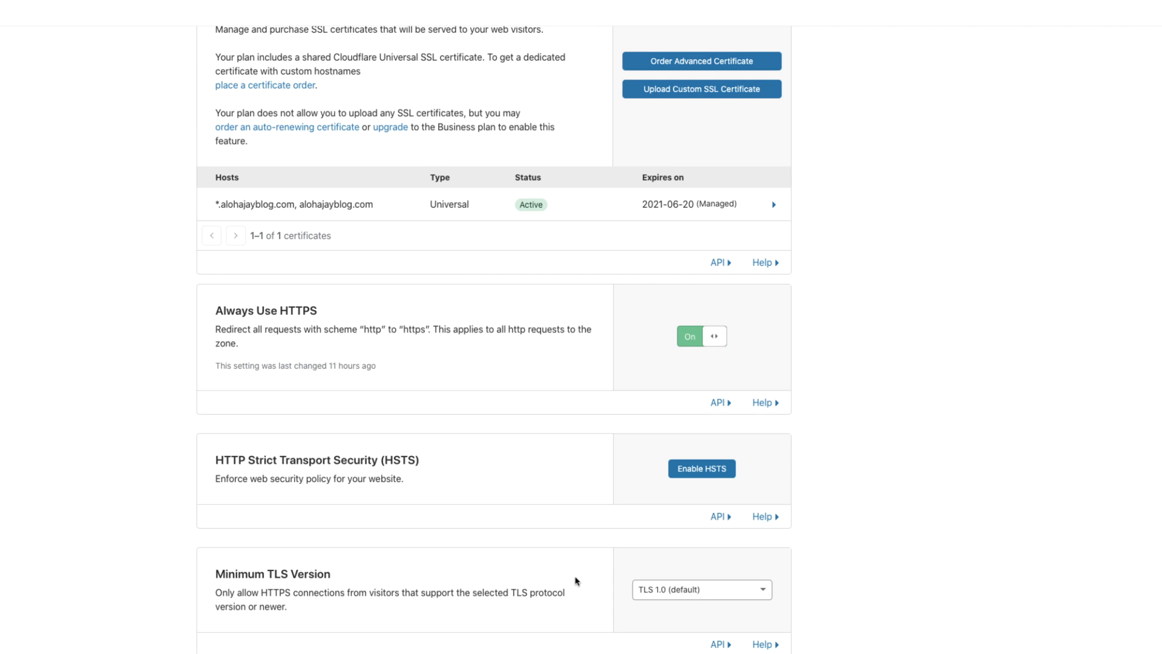
Inspect the Minimum TLS Version options without changing the selection, and review the encryption settings below it
left_click(694, 598)
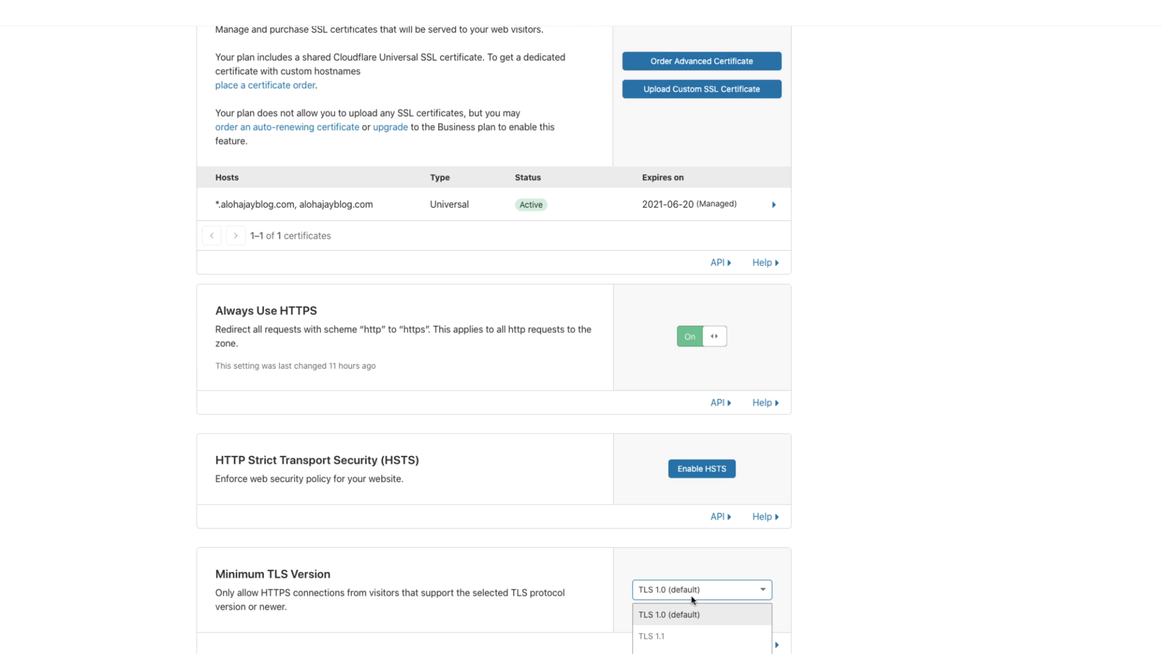
left_click(536, 616)
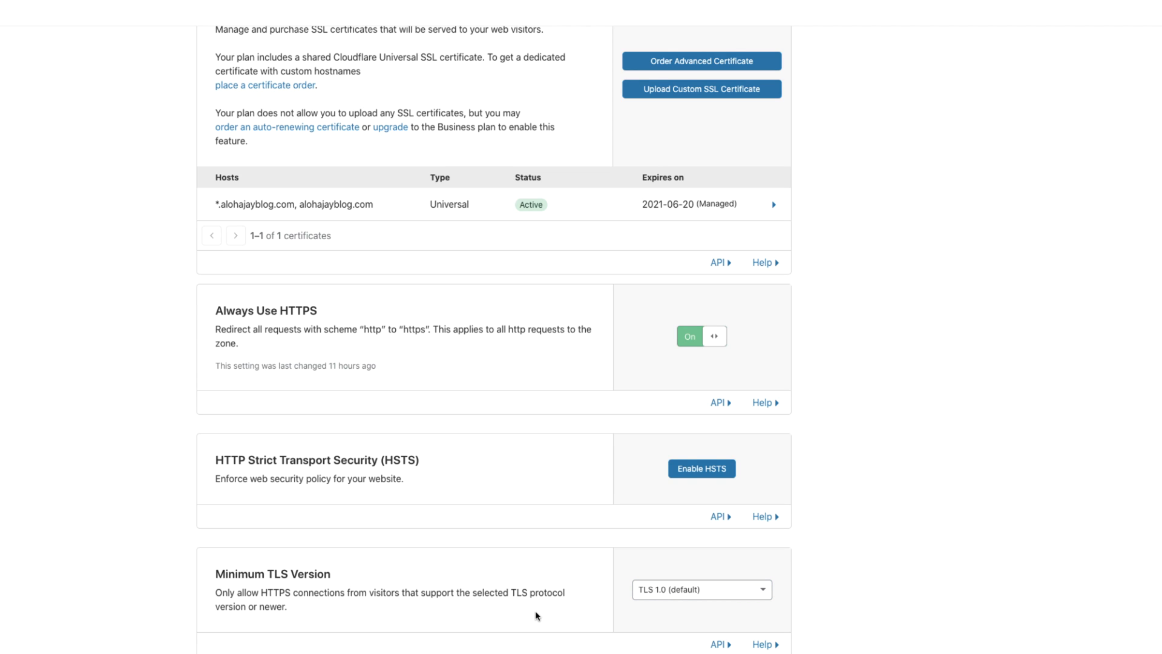
left_click(668, 592)
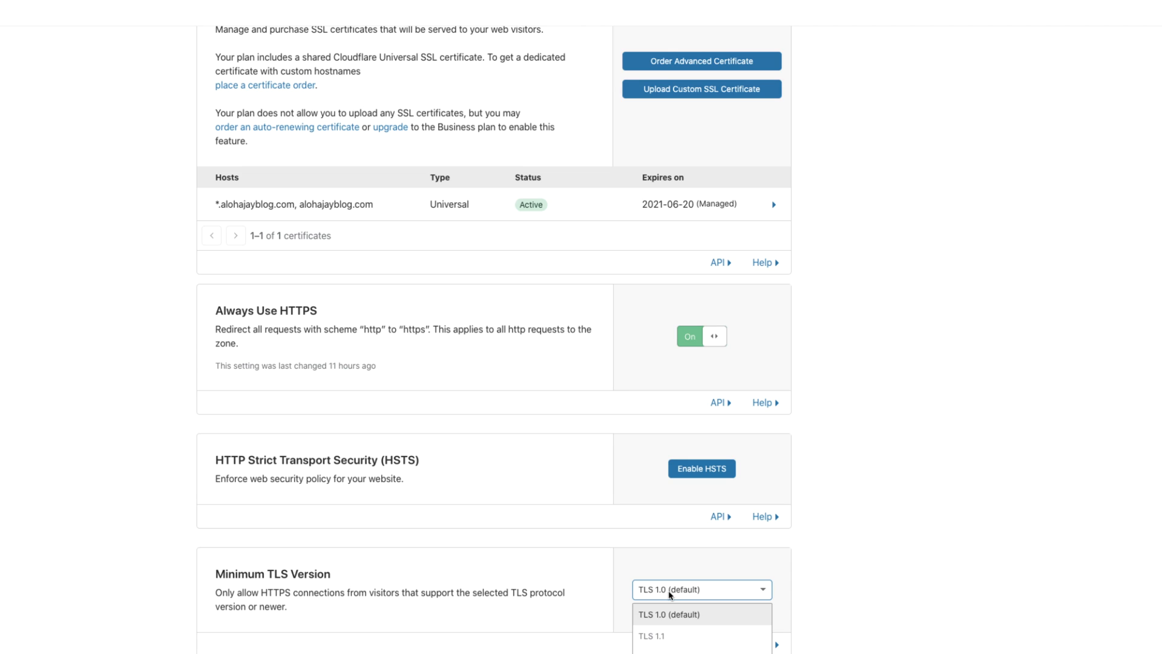
left_click(571, 618)
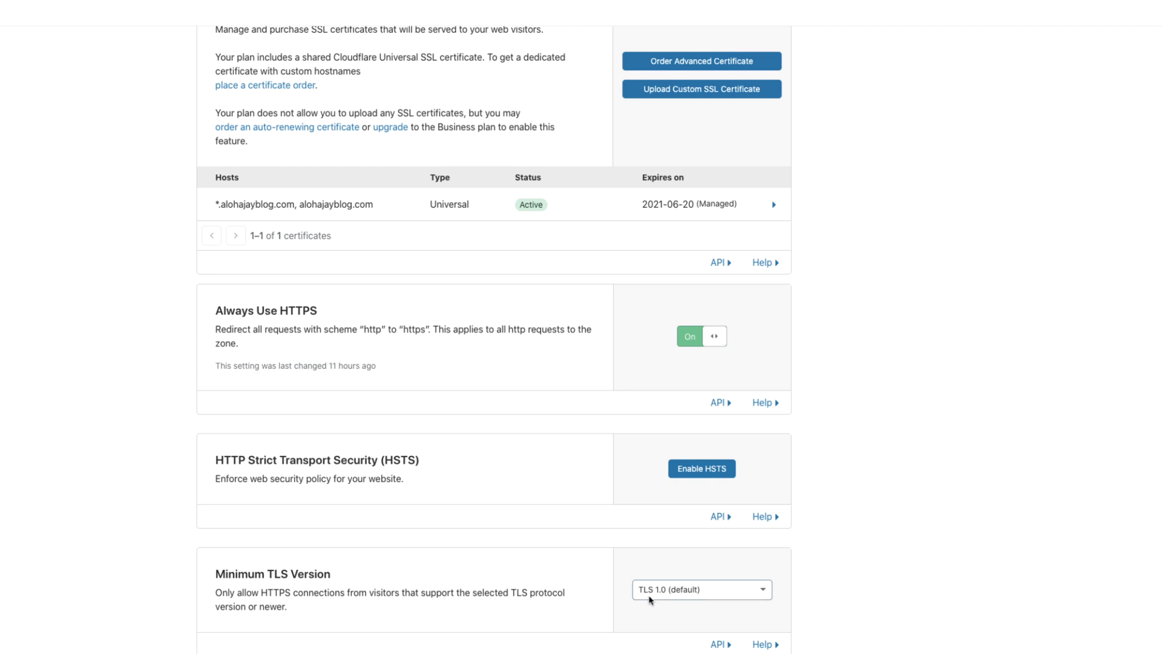
left_click(676, 591)
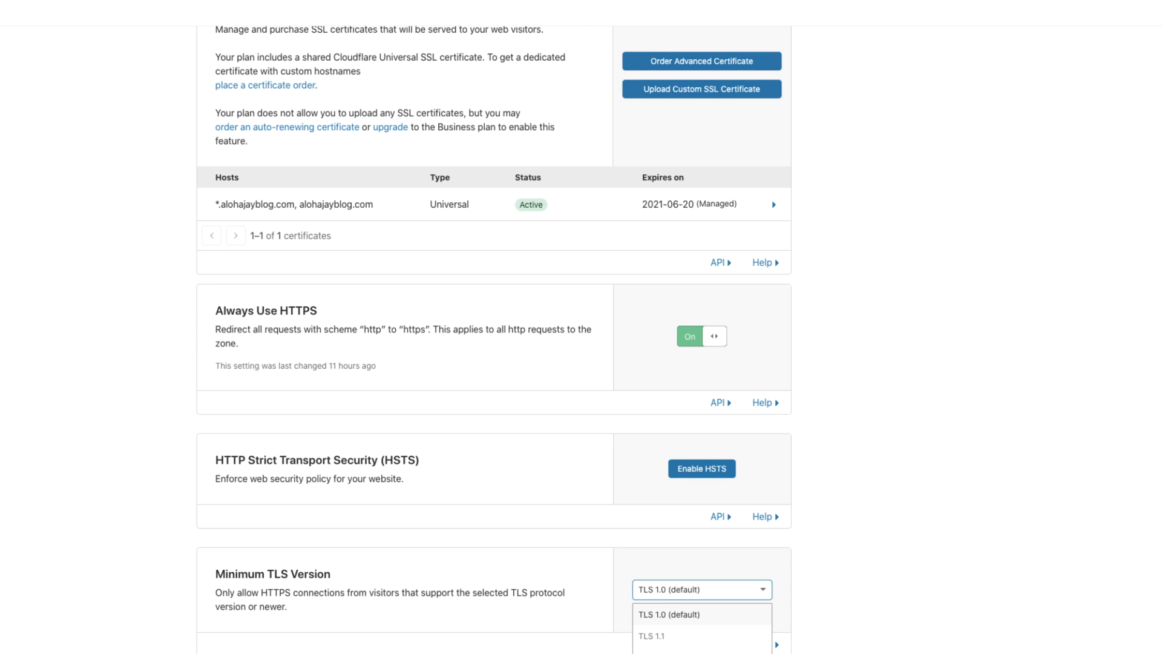
left_click(554, 625)
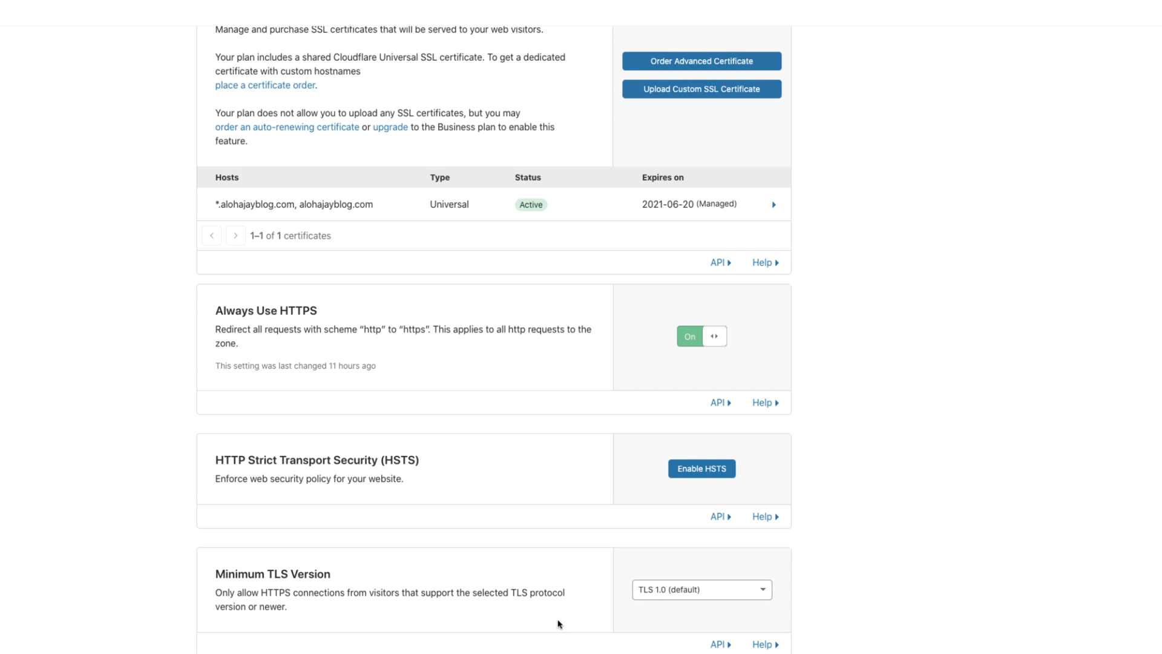
scroll(558, 623, "down", 5)
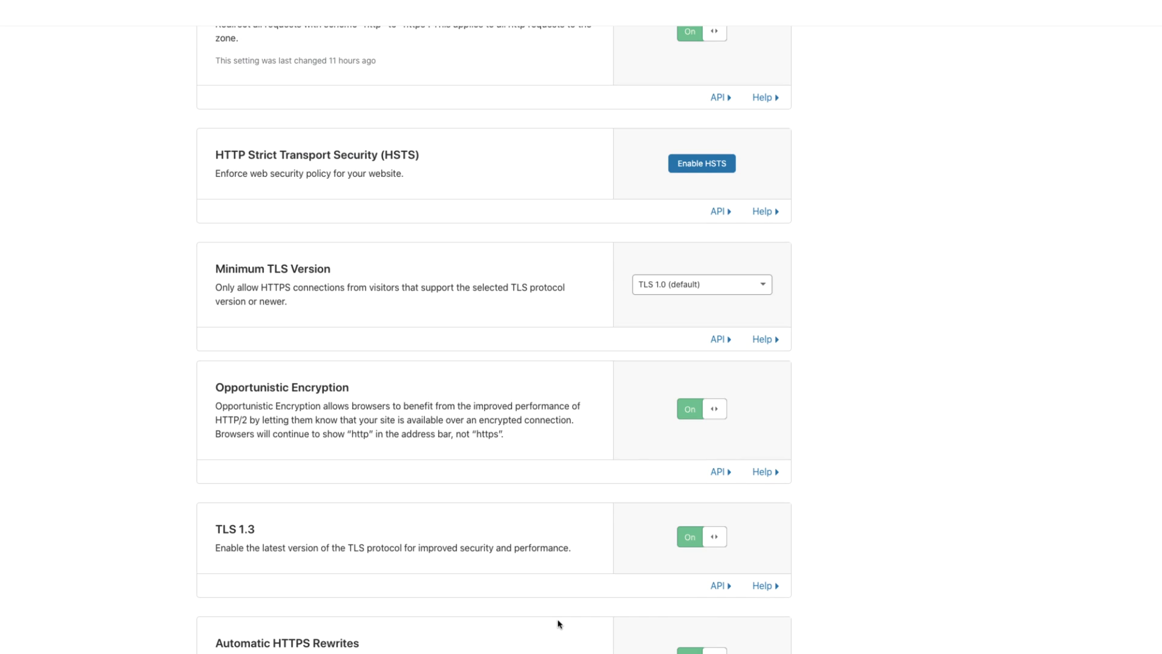
scroll(558, 624, "up", 8)
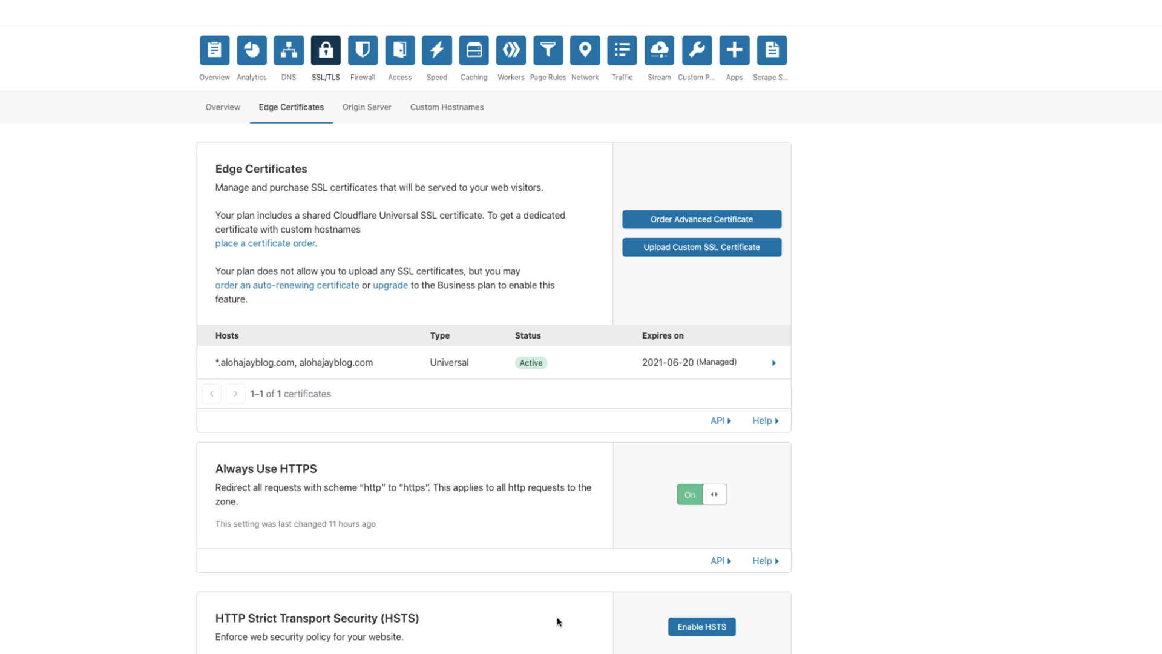
Review the Firewall events, Access and Speed overview sections, and examine the DNS Lookup timing in the alohajay.org waterfall chart
left_click(363, 52)
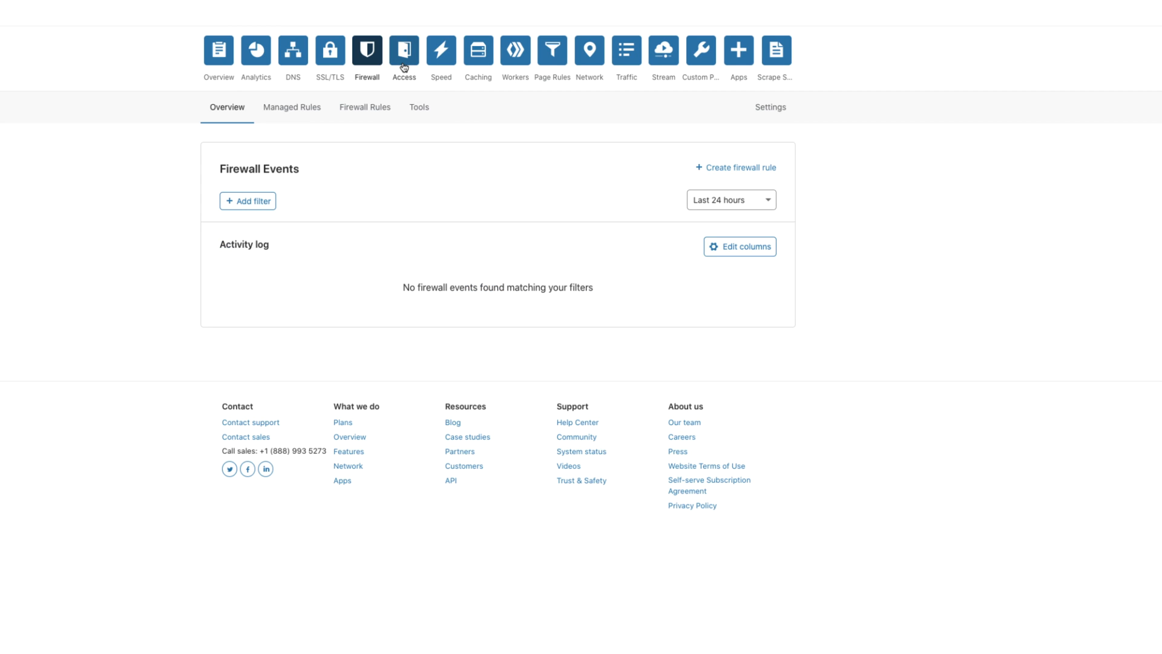
left_click(404, 61)
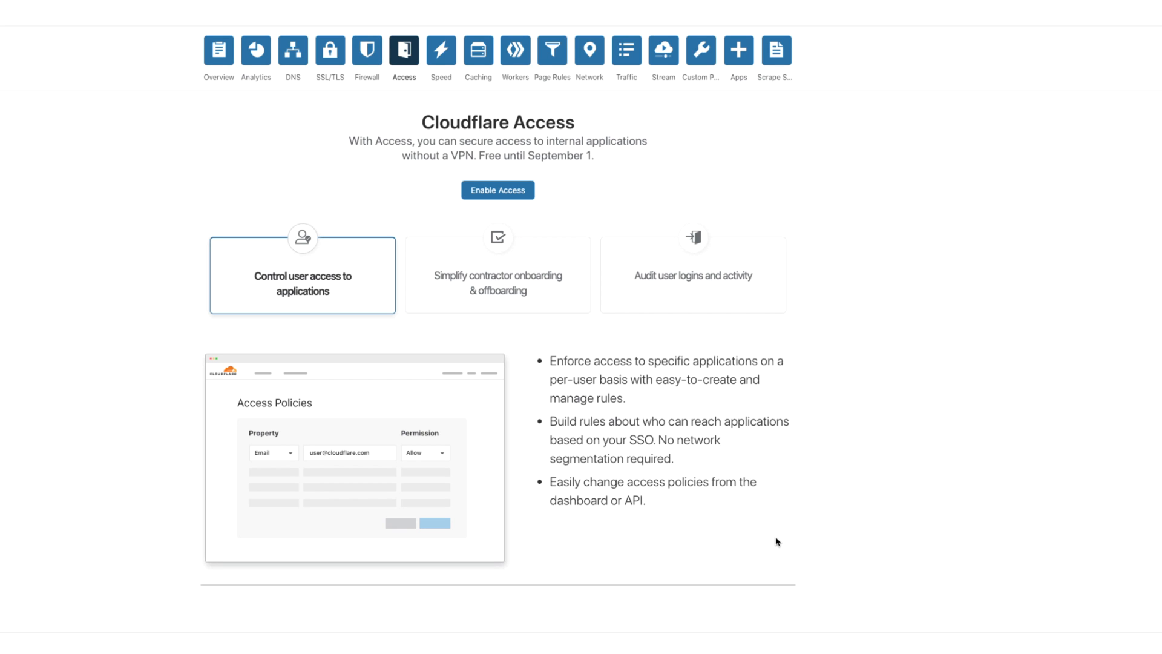
left_click(441, 62)
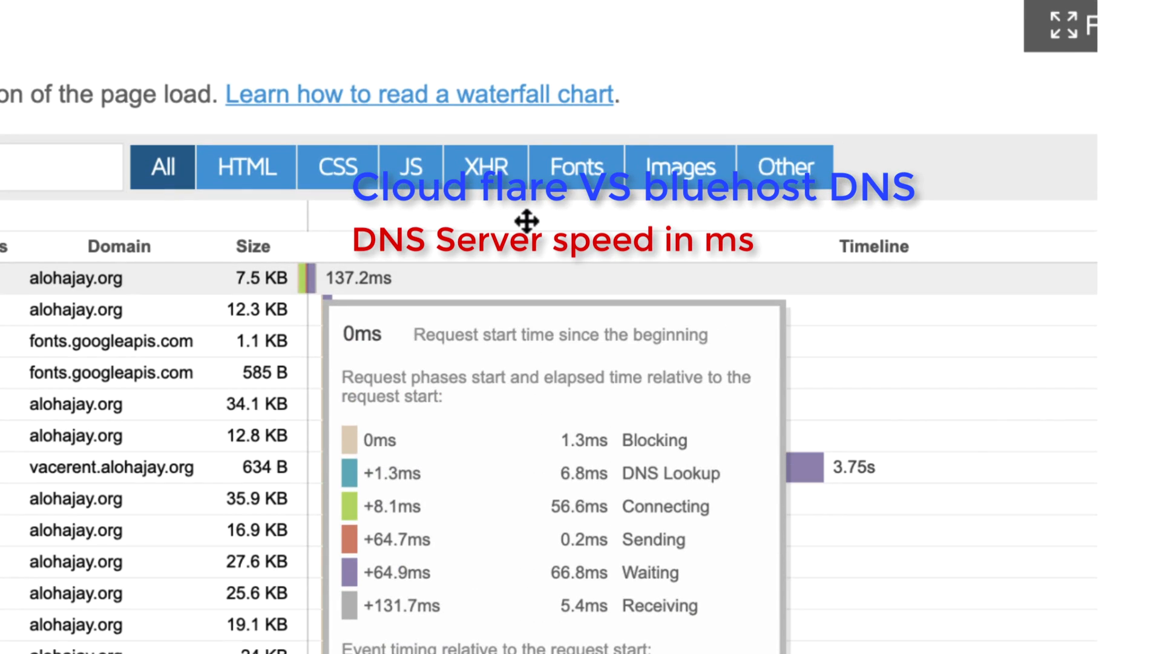
scroll(527, 221, "down", 2)
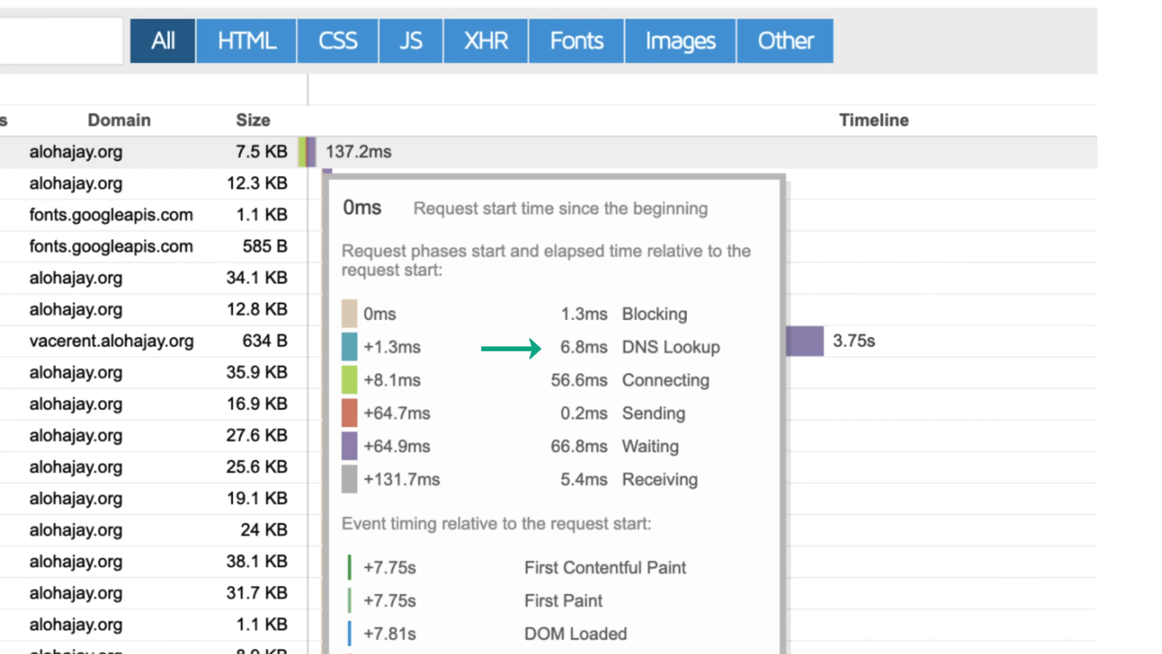
scroll(581, 346, "up", 1)
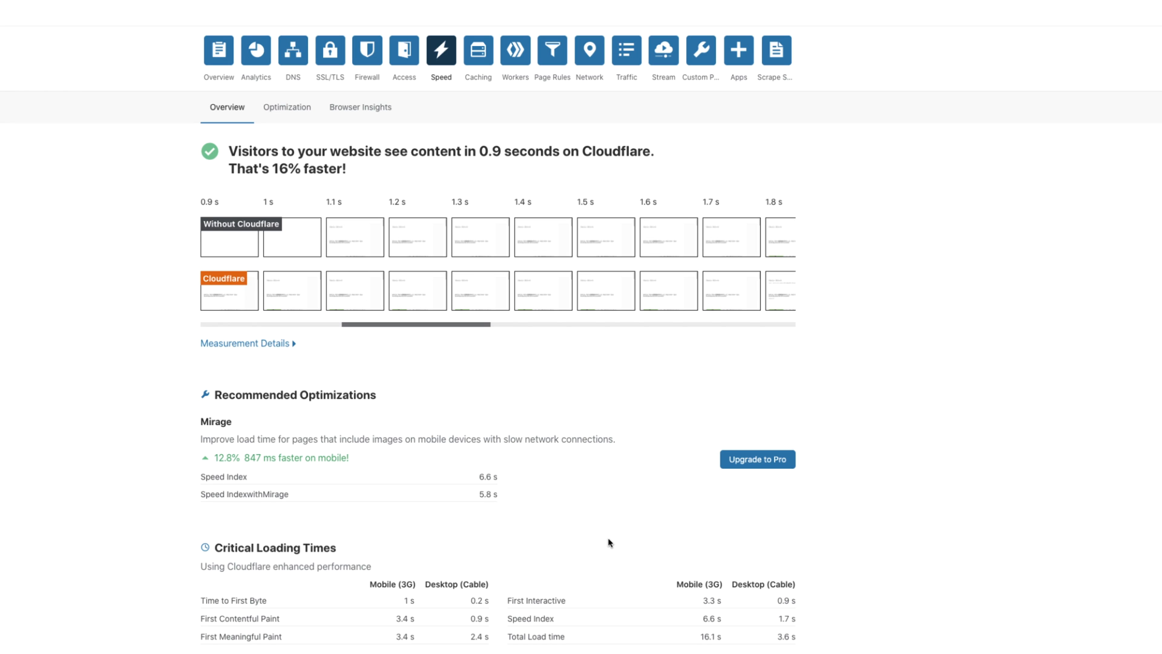
Review the Caching overview and its Configuration settings, including Purge Cache, Caching Level and Browser Cache TTL
left_click(478, 49)
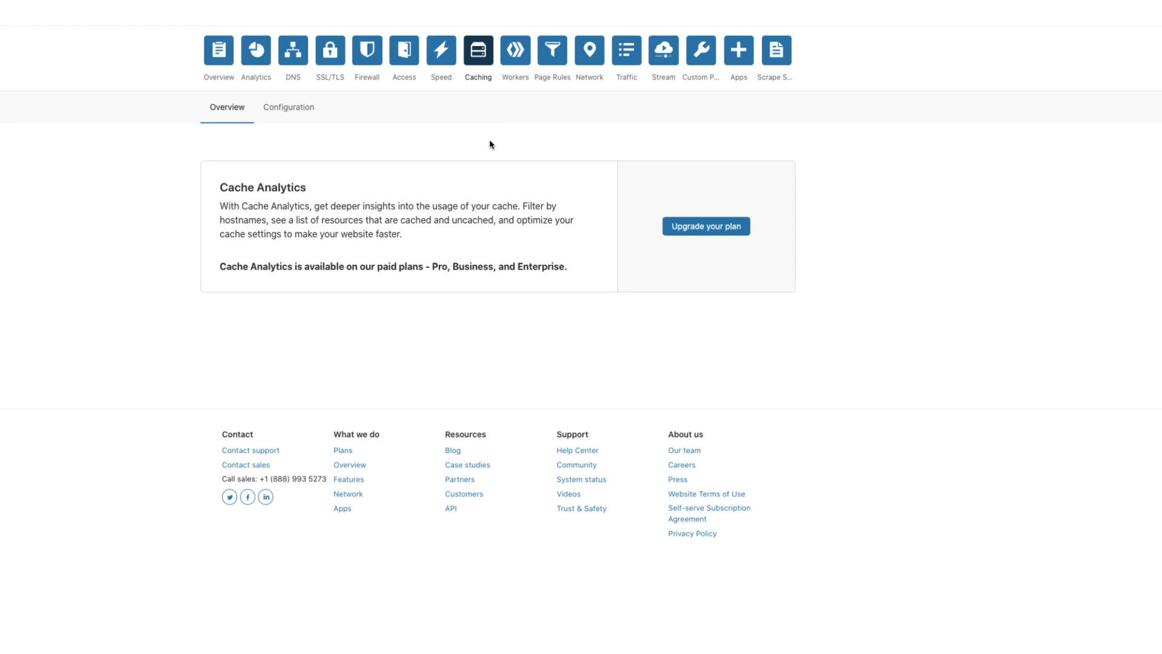
left_click(311, 113)
scroll(535, 598, "down", 2)
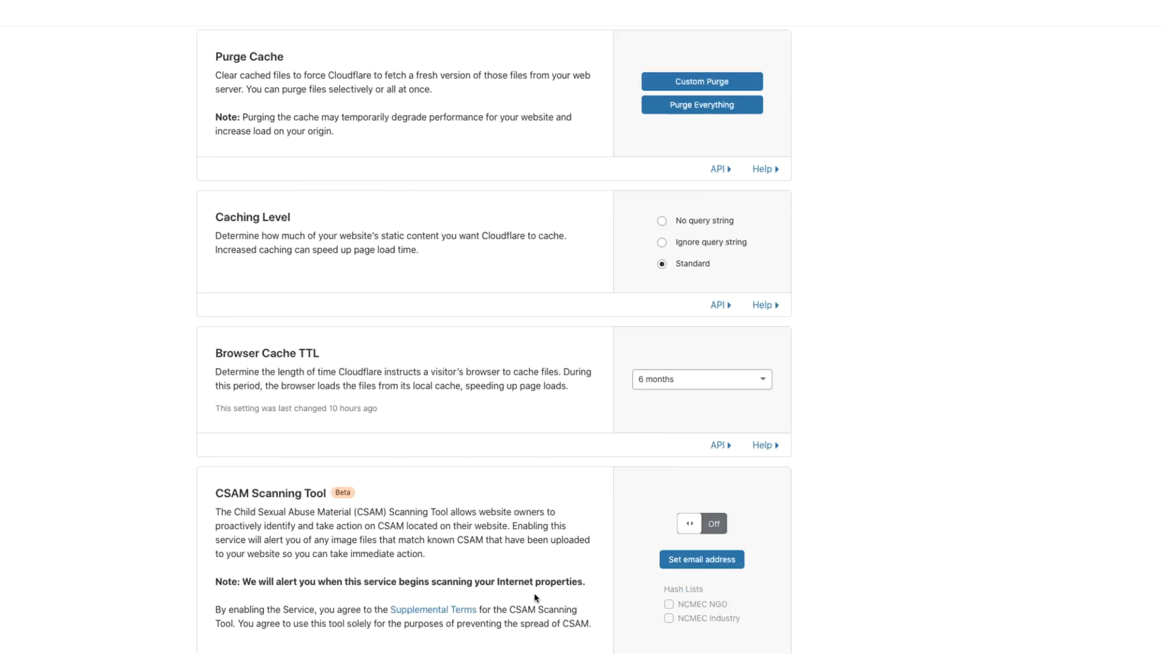
scroll(535, 597, "down", 3)
scroll(535, 598, "up", 5)
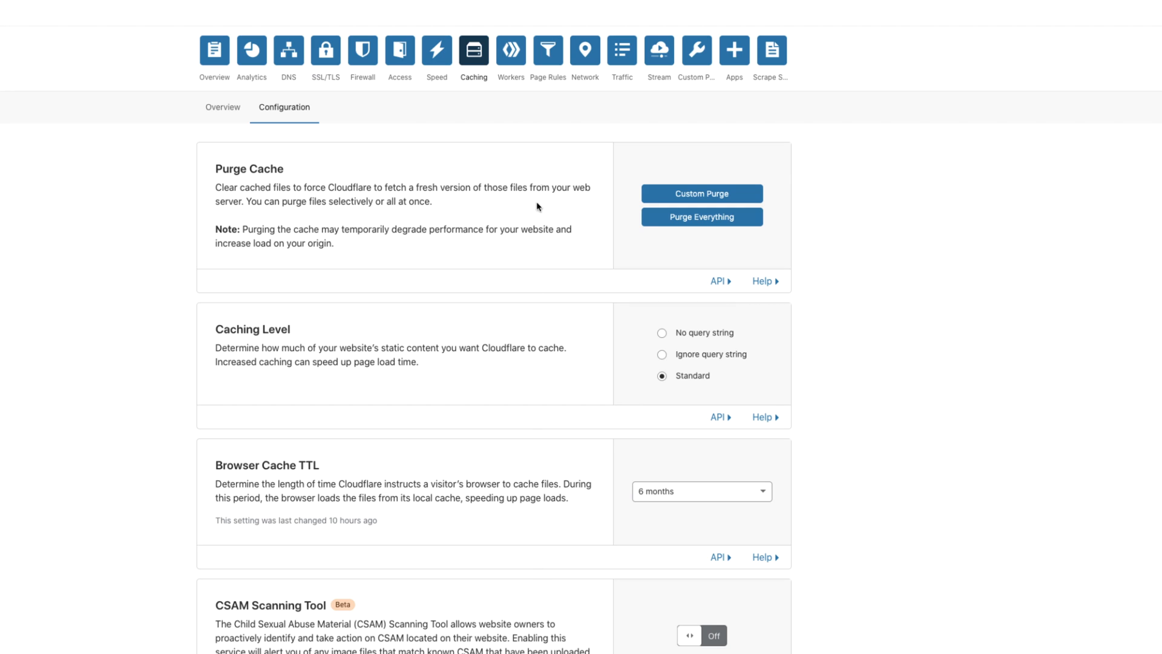
Look through the Workers, Page Rules and Network sections, and open Stream
left_click(511, 51)
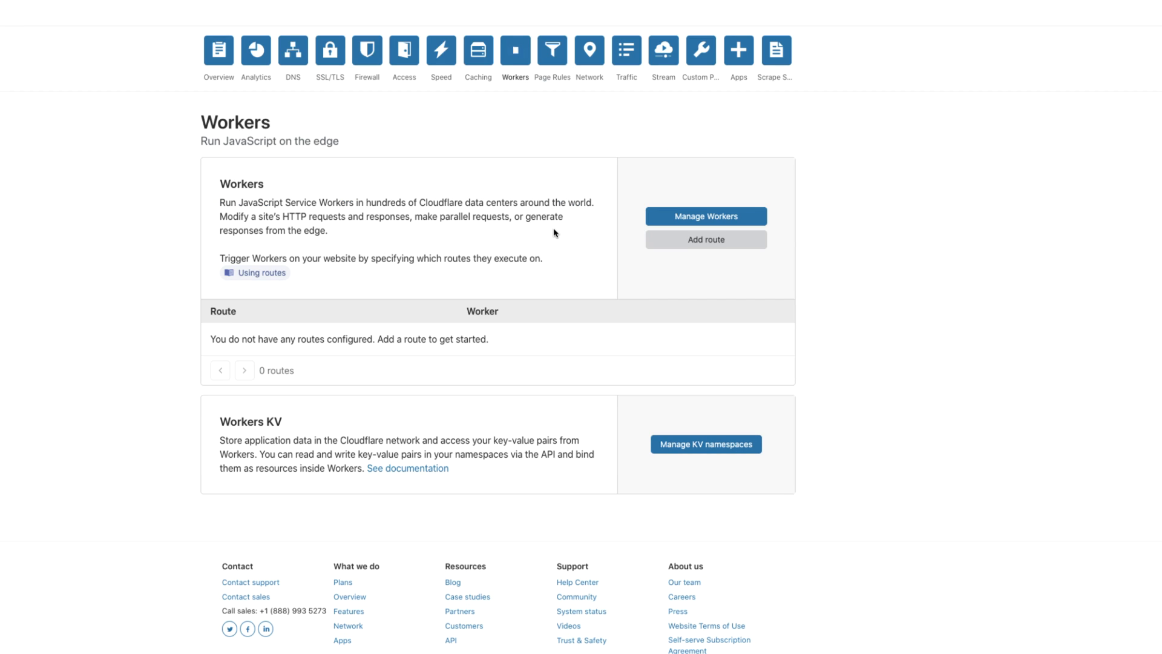
left_click(555, 61)
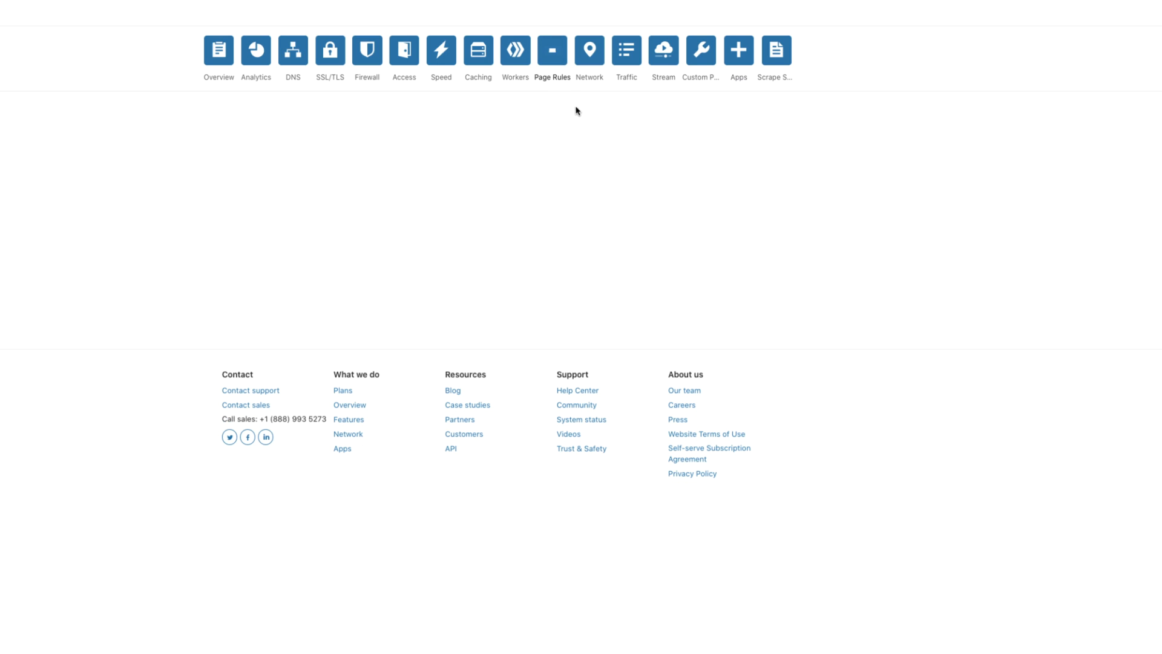
left_click(589, 56)
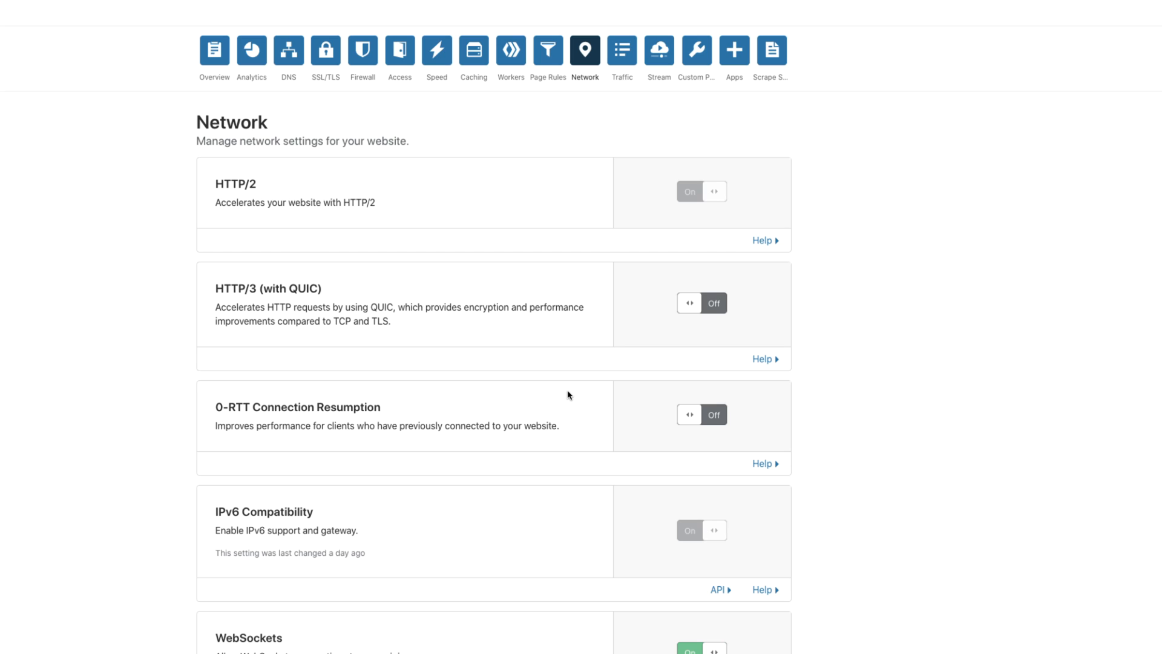
left_click(659, 50)
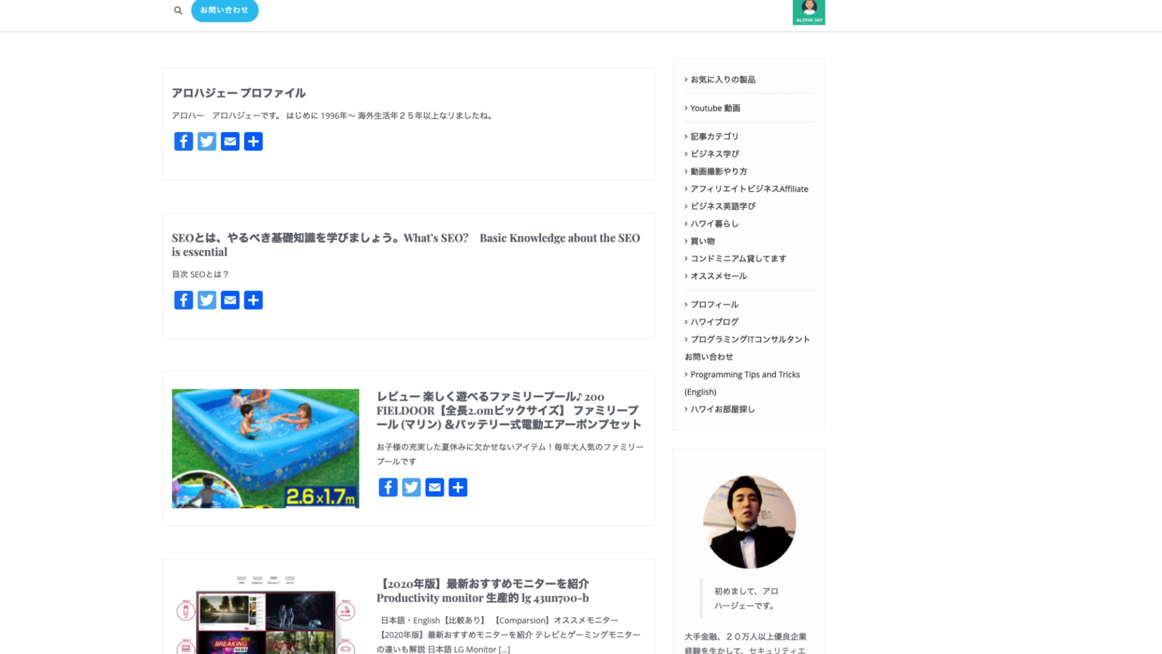
Browse the blog's article list and sidebar down to the popular articles, and return to the start of the page
scroll(264, 581, "down", 1)
scroll(264, 581, "up", 1)
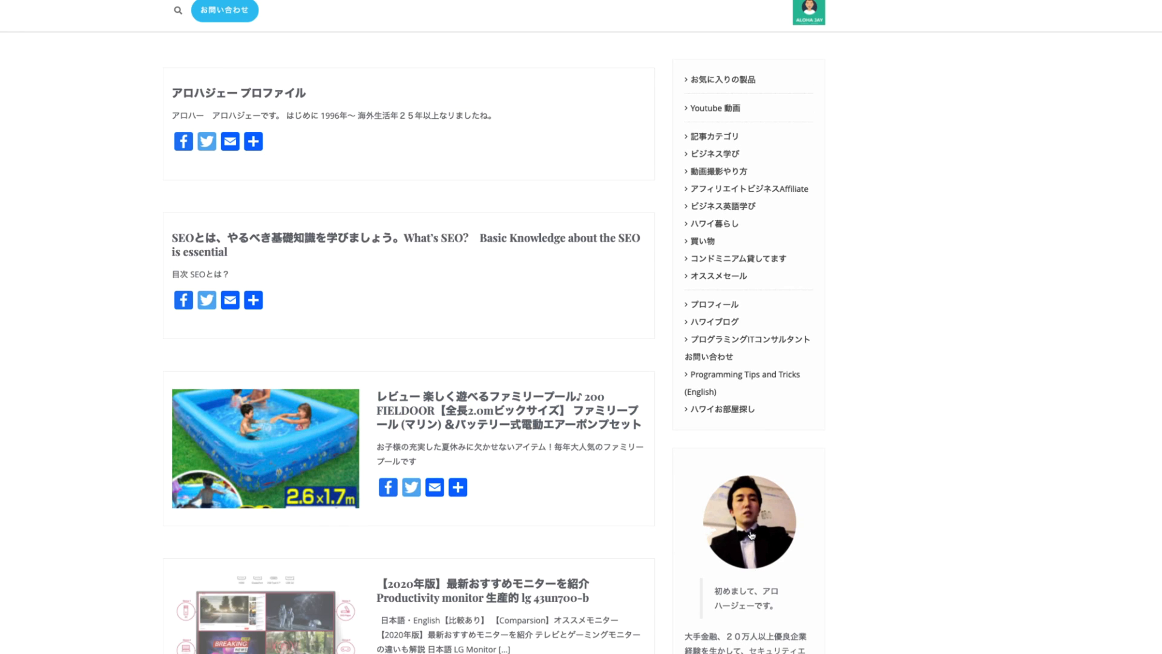
scroll(747, 502, "down", 10)
scroll(747, 503, "up", 10)
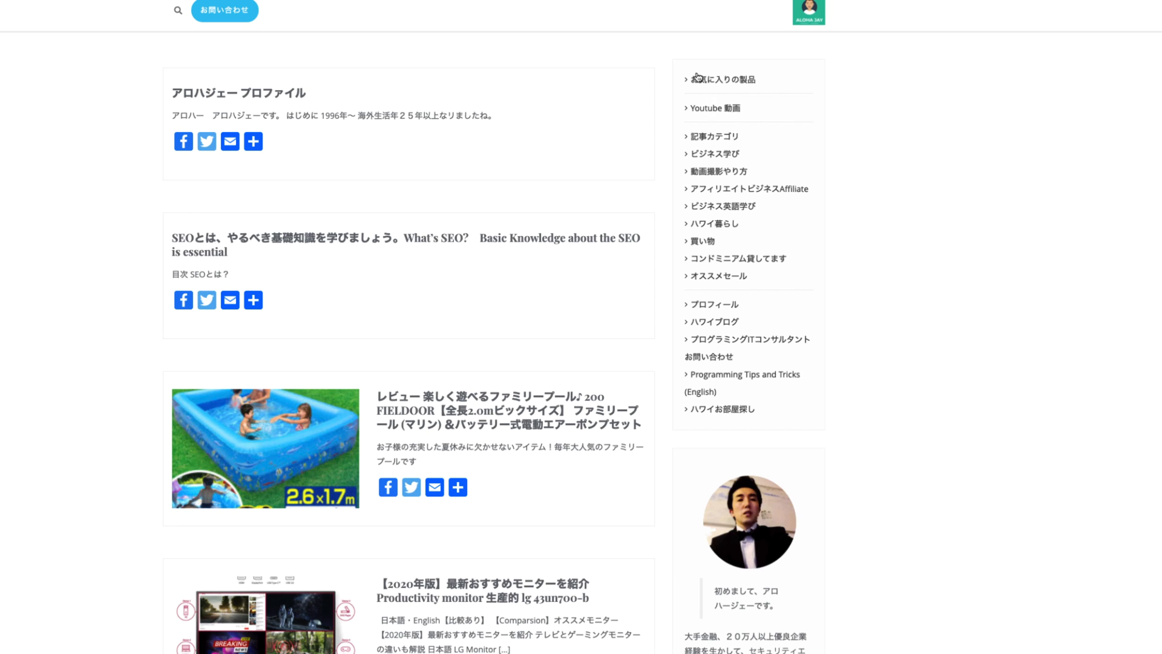
scroll(639, 623, "down", 6)
scroll(639, 623, "down", 5)
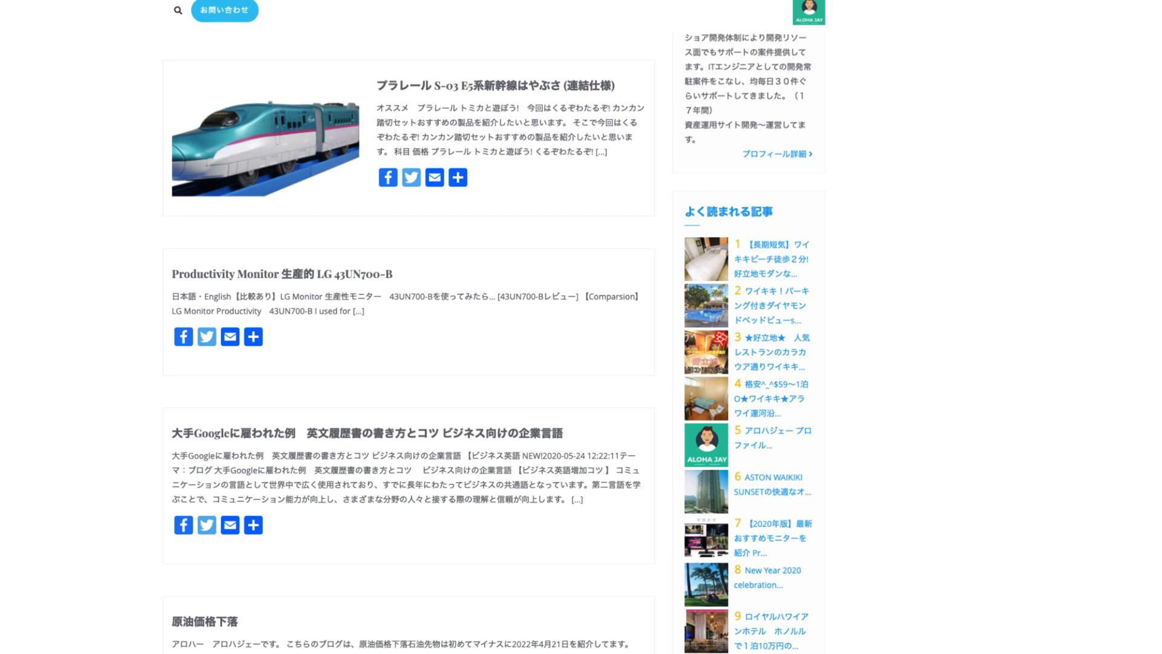
scroll(409, 339, "up", 10)
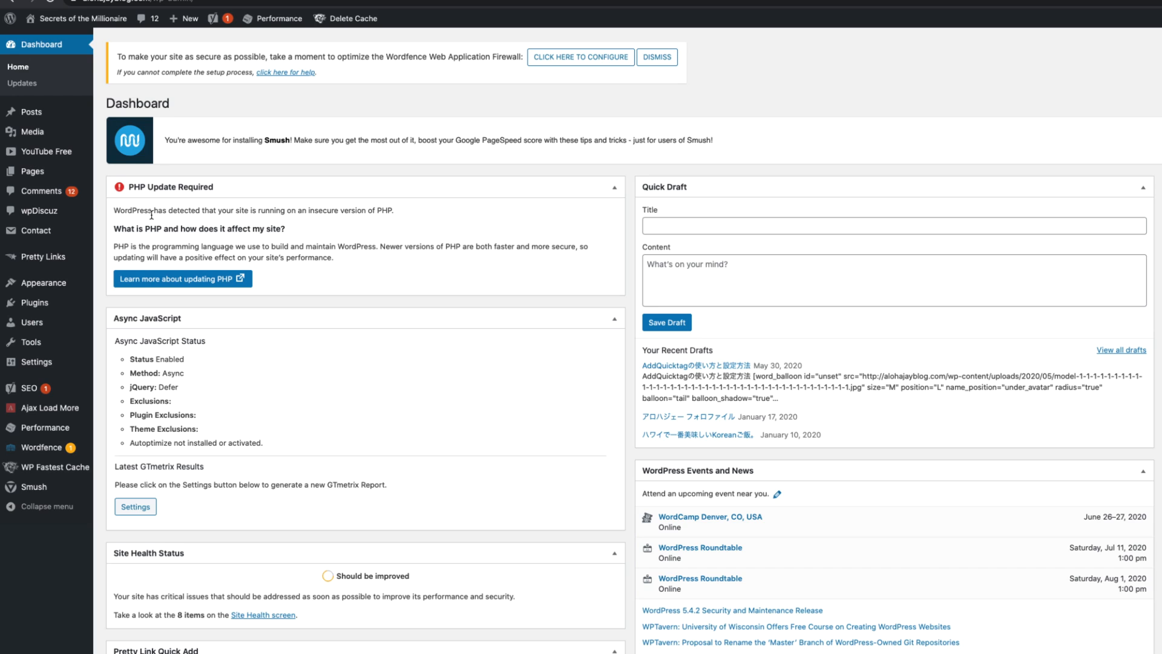
Display the installed WordPress plugins and highlight the AddQuicktag and AddToAny Share Buttons entries
mouse_move(63, 303)
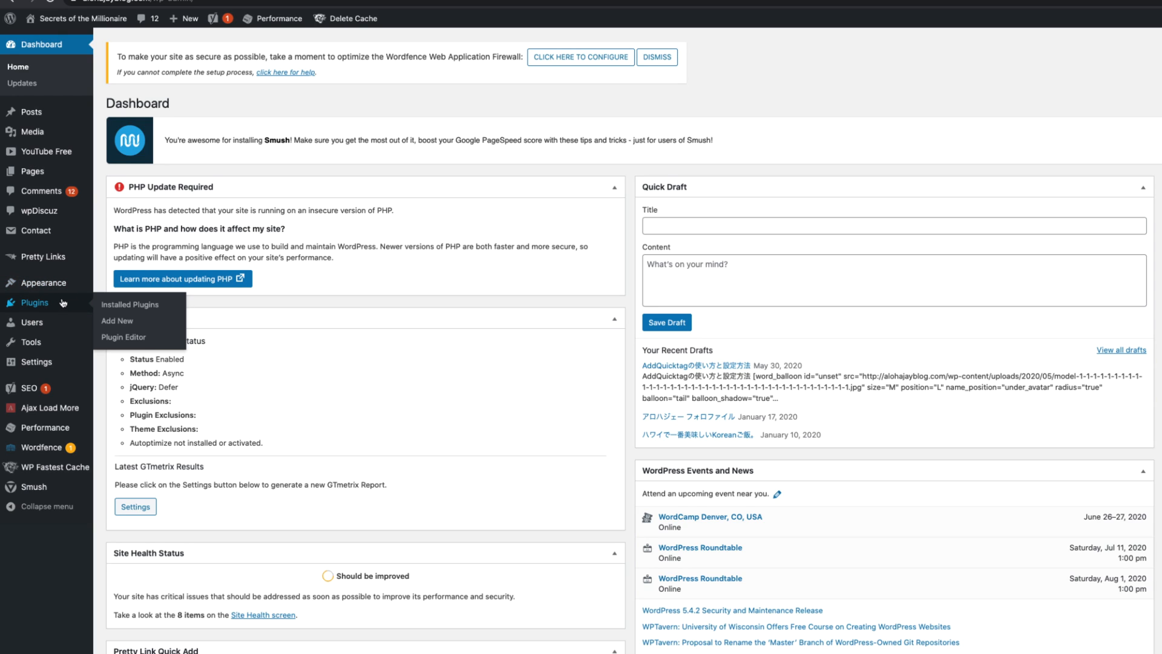
left_click(145, 305)
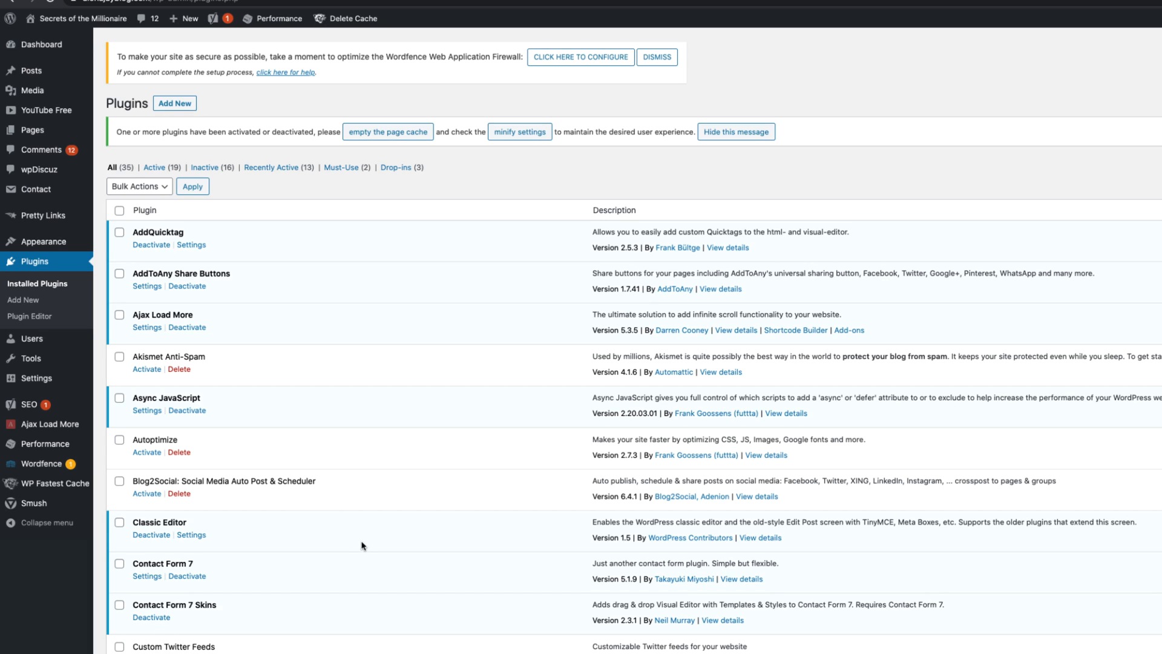
left_click_drag(185, 234, 129, 234)
left_click_drag(208, 287, 128, 275)
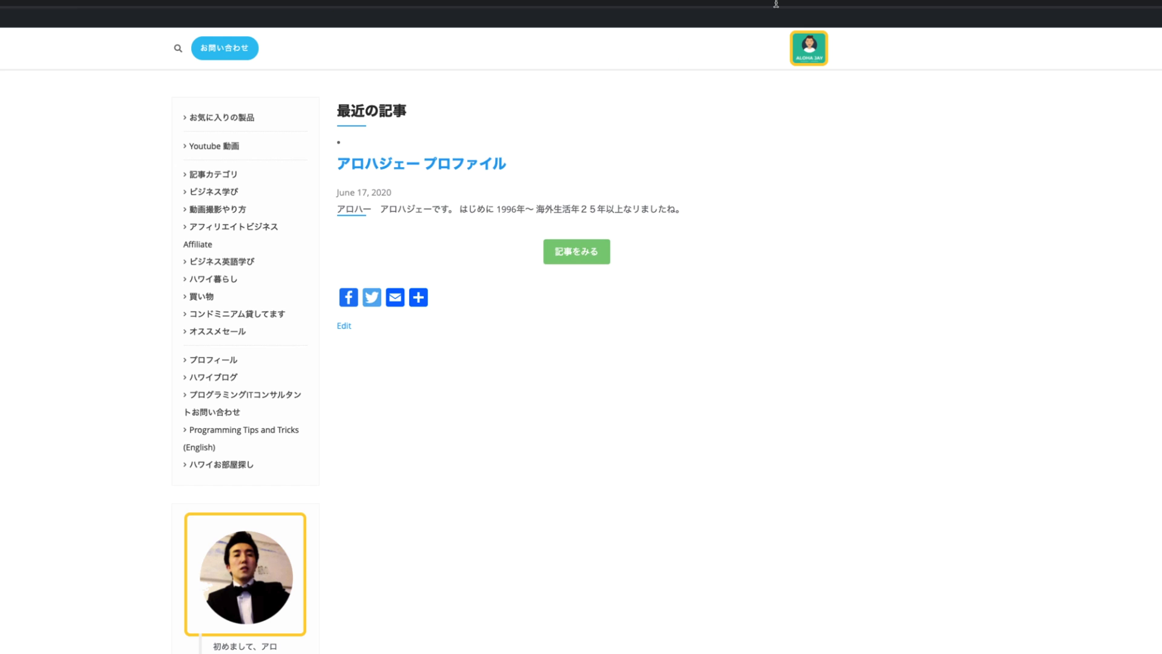
Look over the blog homepage and load more articles three times below the recent articles list
scroll(477, 422, "down", 10)
scroll(478, 422, "up", 10)
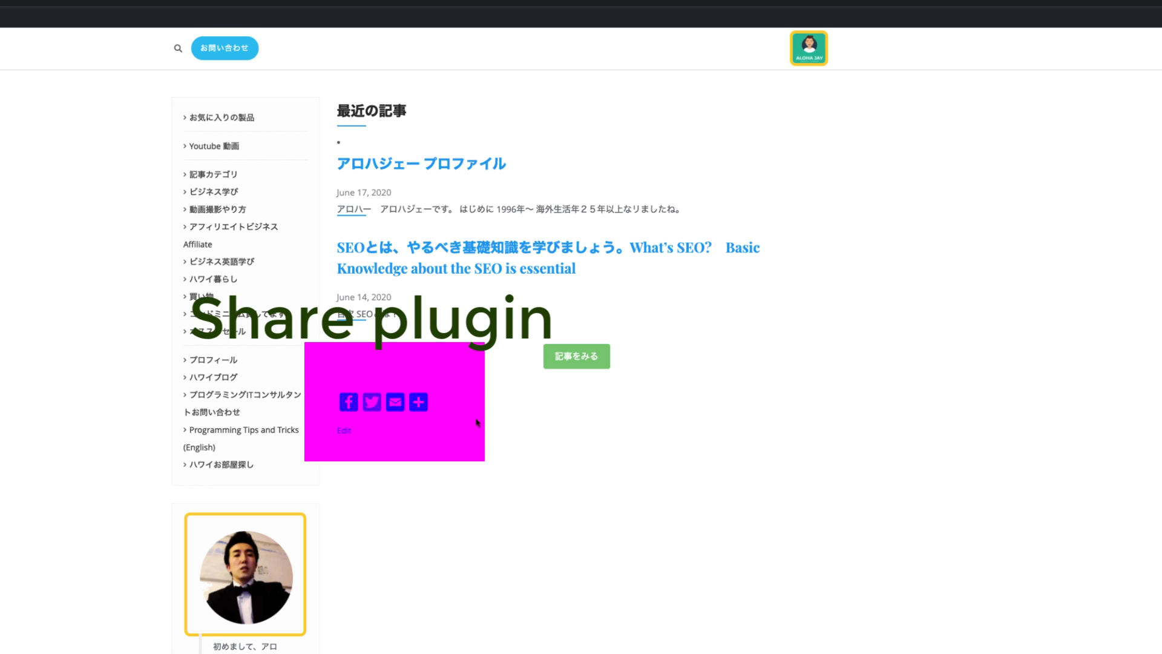
left_click(576, 359)
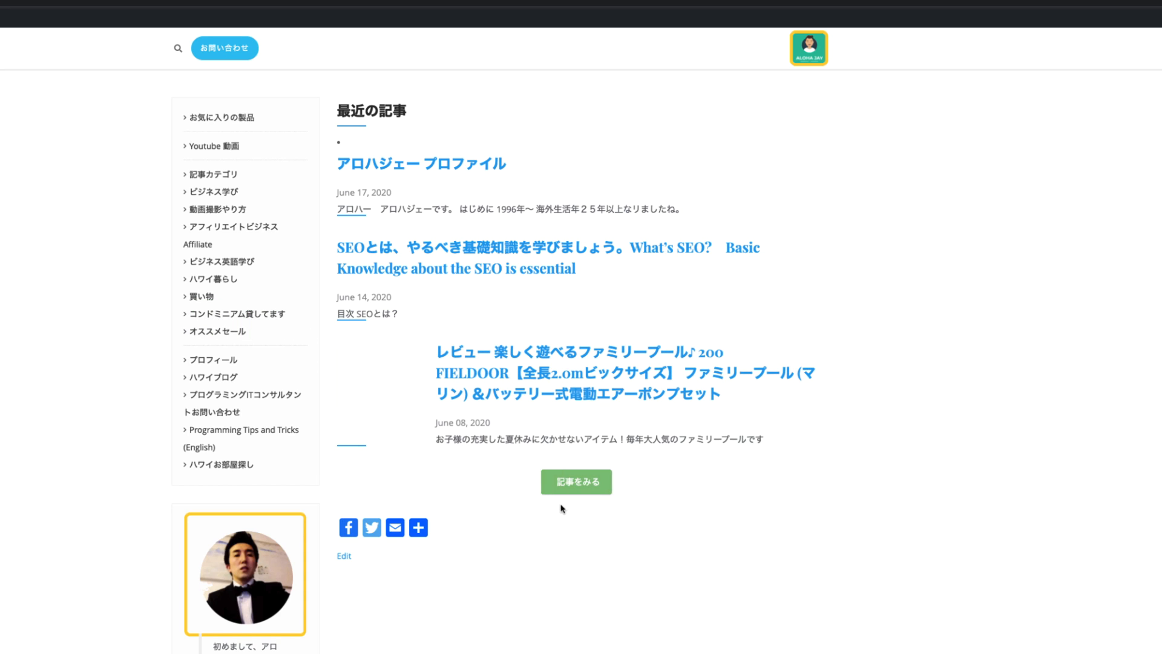
left_click(599, 488)
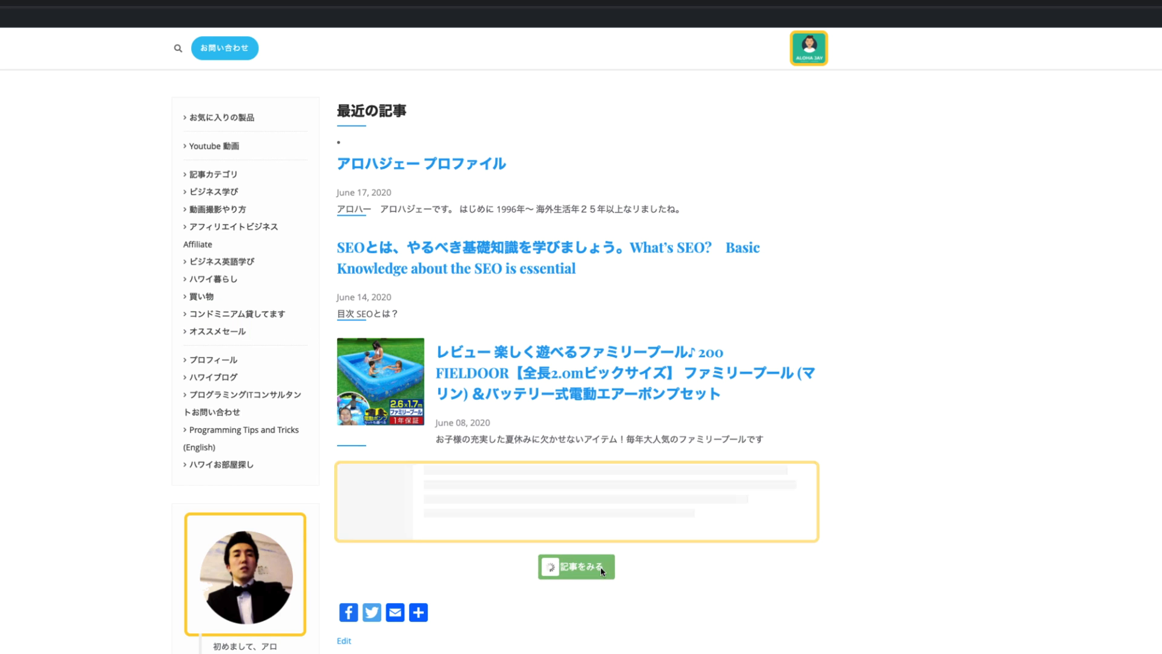
left_click(595, 609)
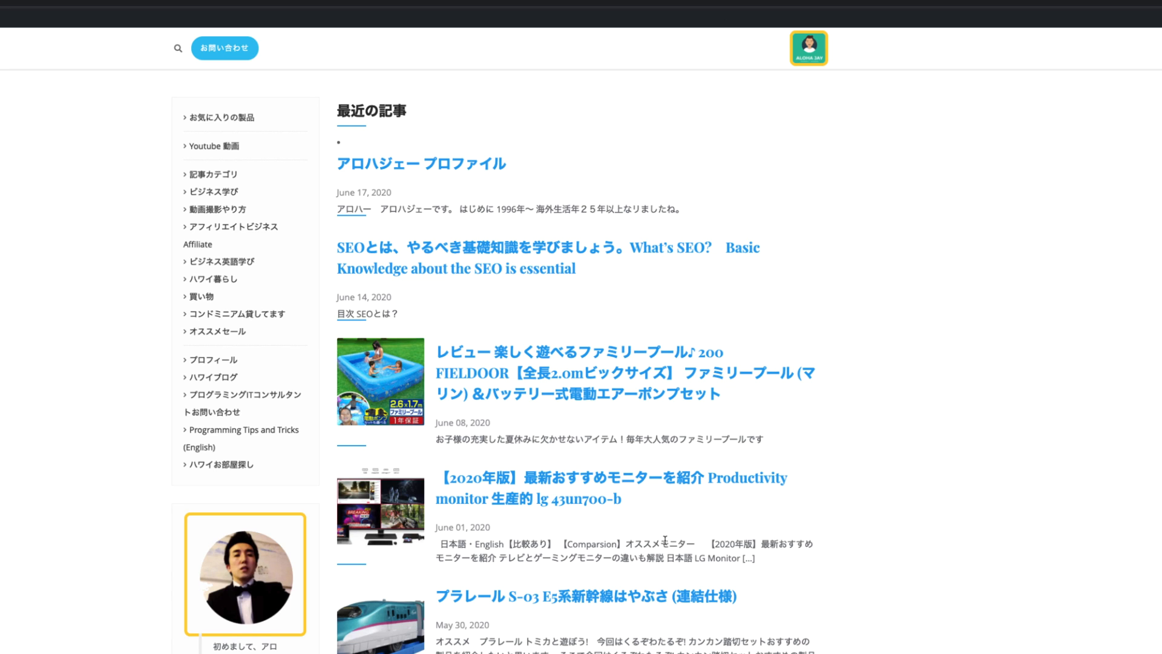
Open the FIELDOOR family pool review article and examine how its images load along the page
left_click(498, 394)
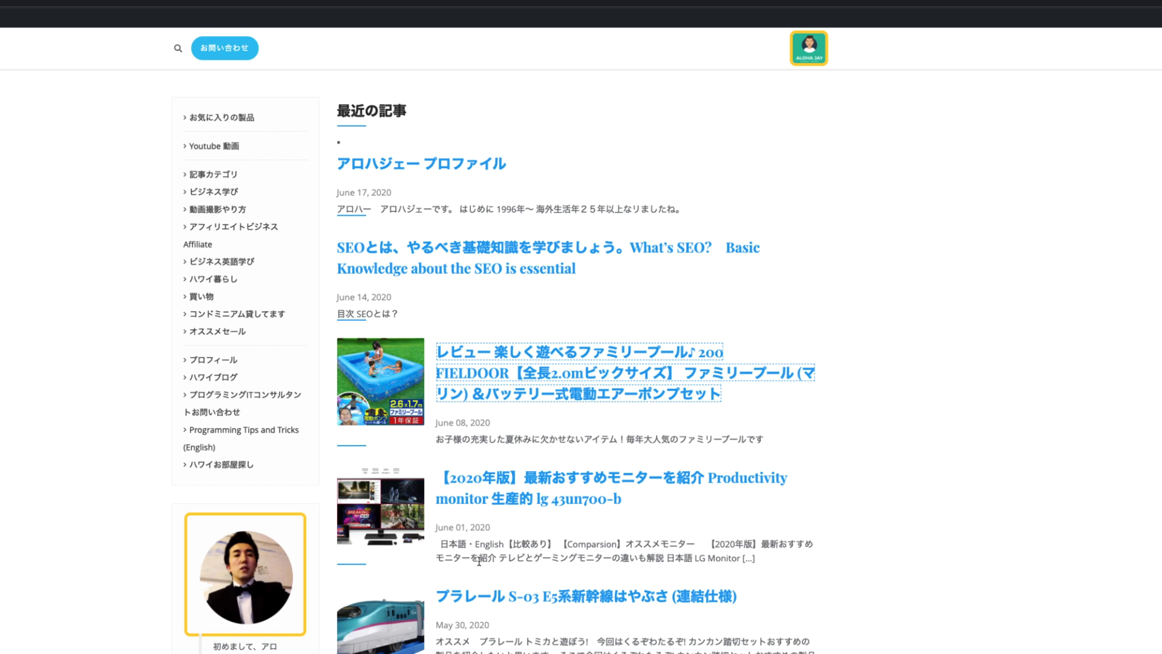
scroll(477, 550, "down", 10)
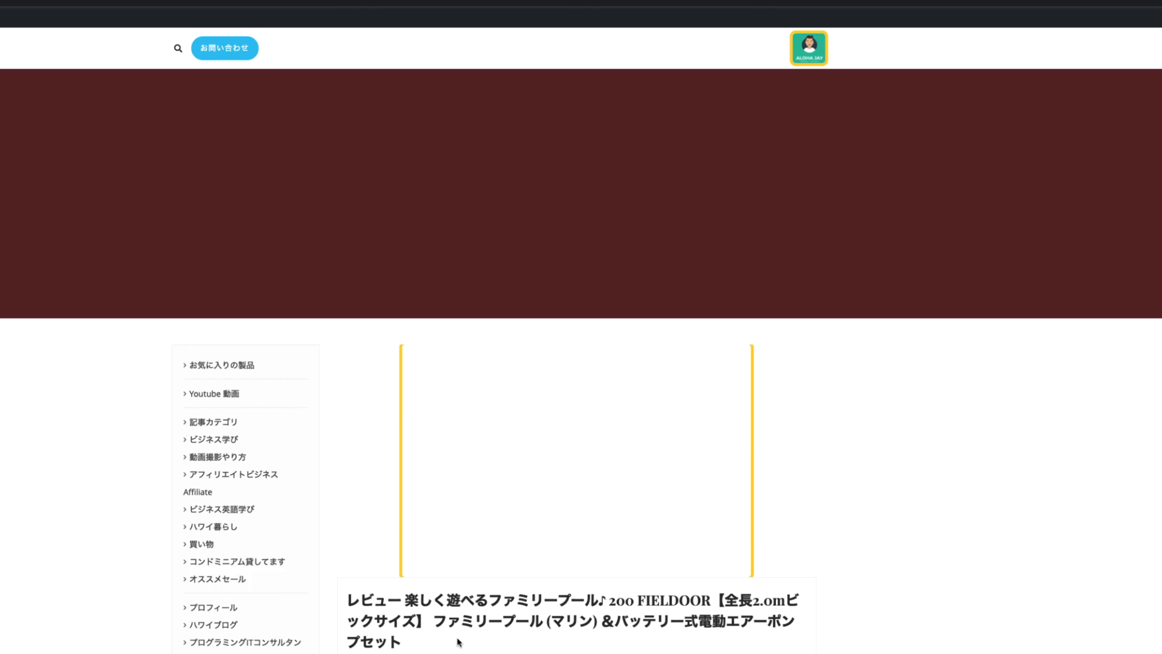
scroll(459, 643, "down", 6)
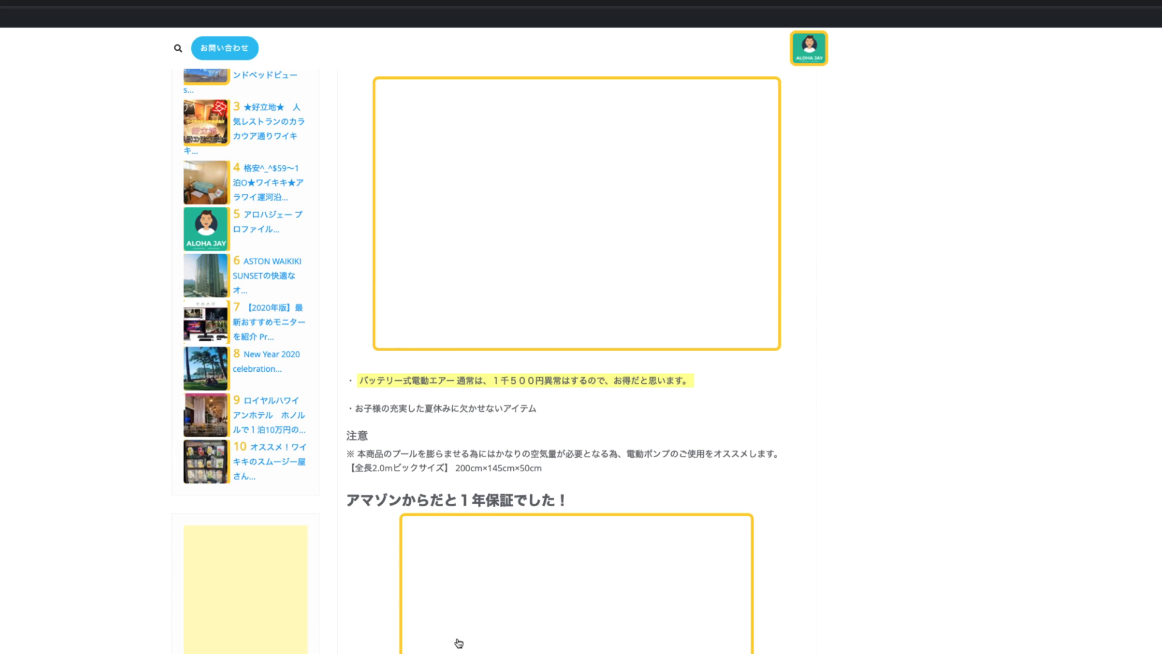
scroll(459, 643, "up", 5)
scroll(459, 643, "down", 4)
scroll(459, 643, "up", 12)
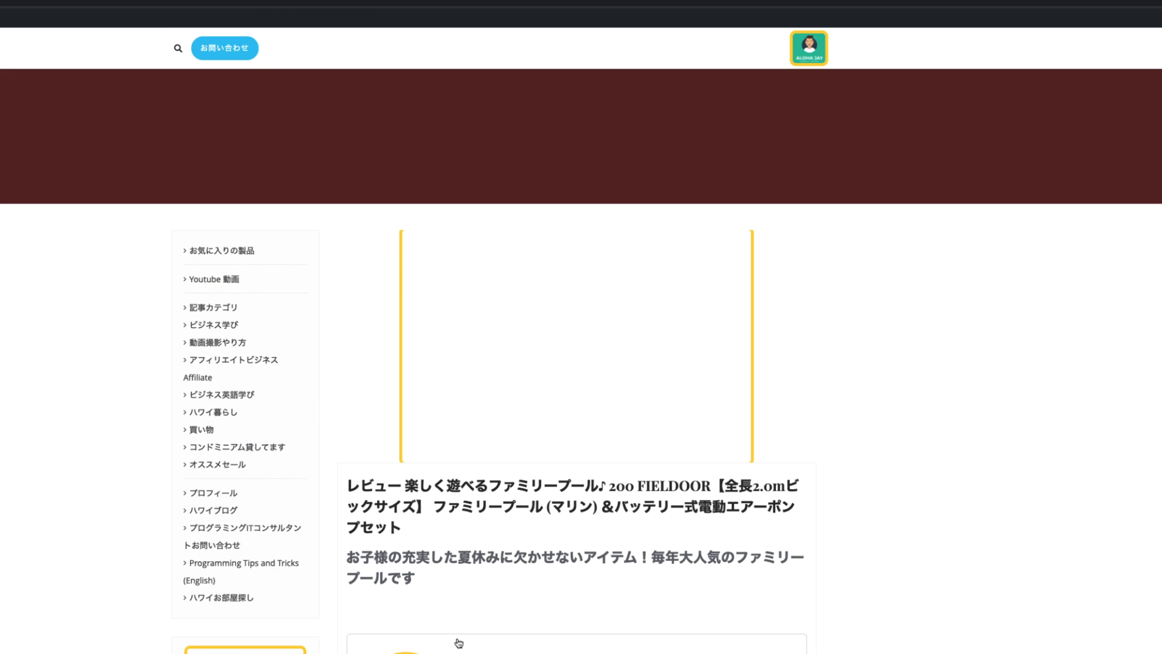
scroll(459, 643, "up", 5)
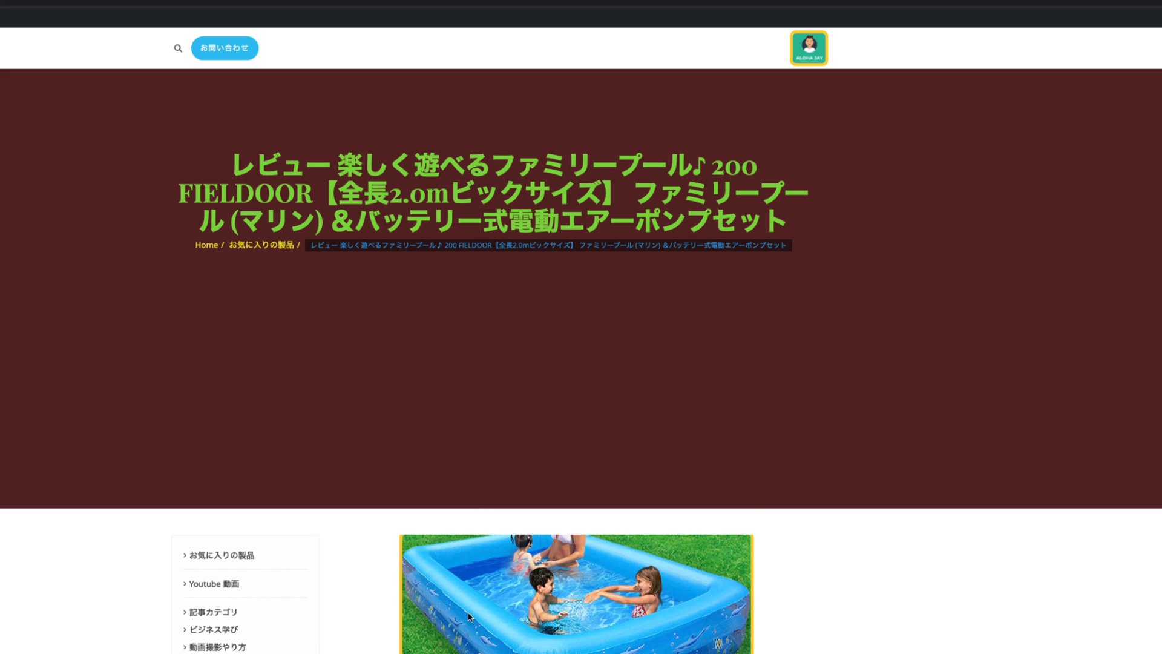
scroll(469, 616, "down", 10)
scroll(576, 360, "down", 15)
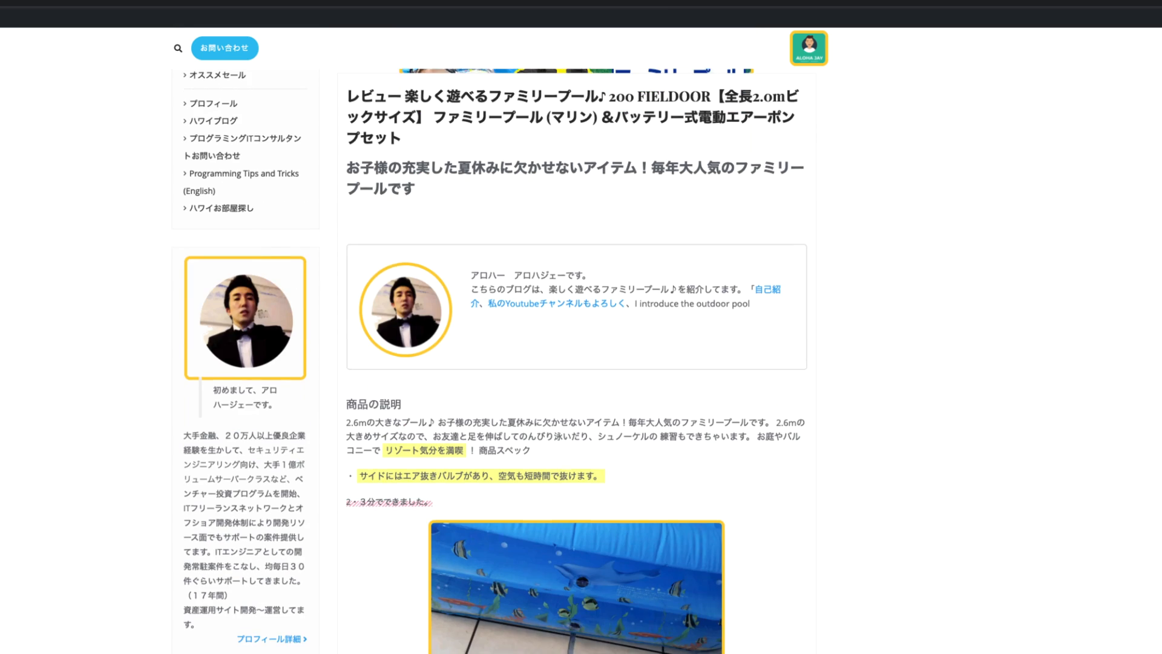
scroll(576, 360, "up", 5)
scroll(576, 360, "up", 15)
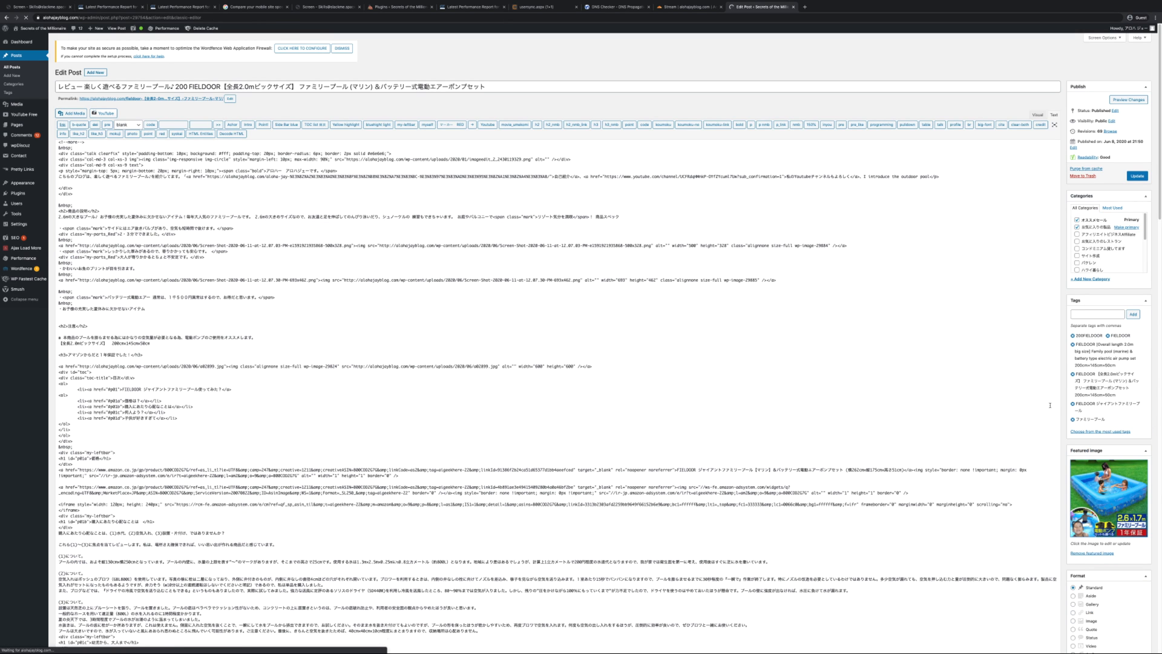
Open the pool review post's featured image for editing, check the plugins list, and return to the image editor
left_click(1123, 478)
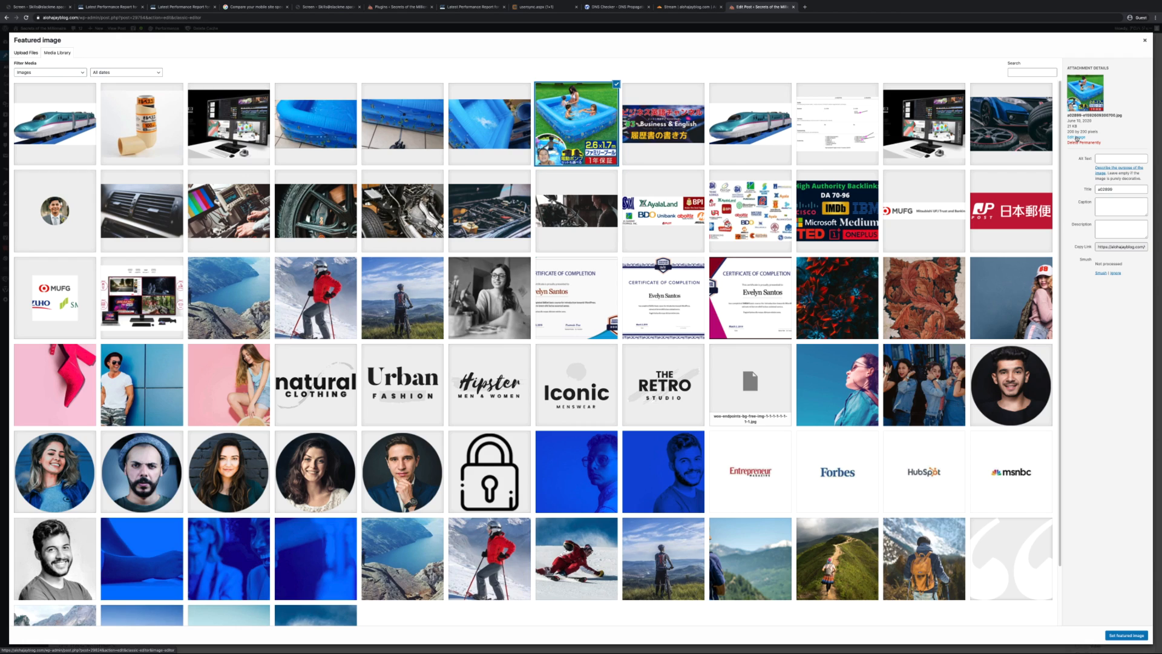
left_click(1077, 138)
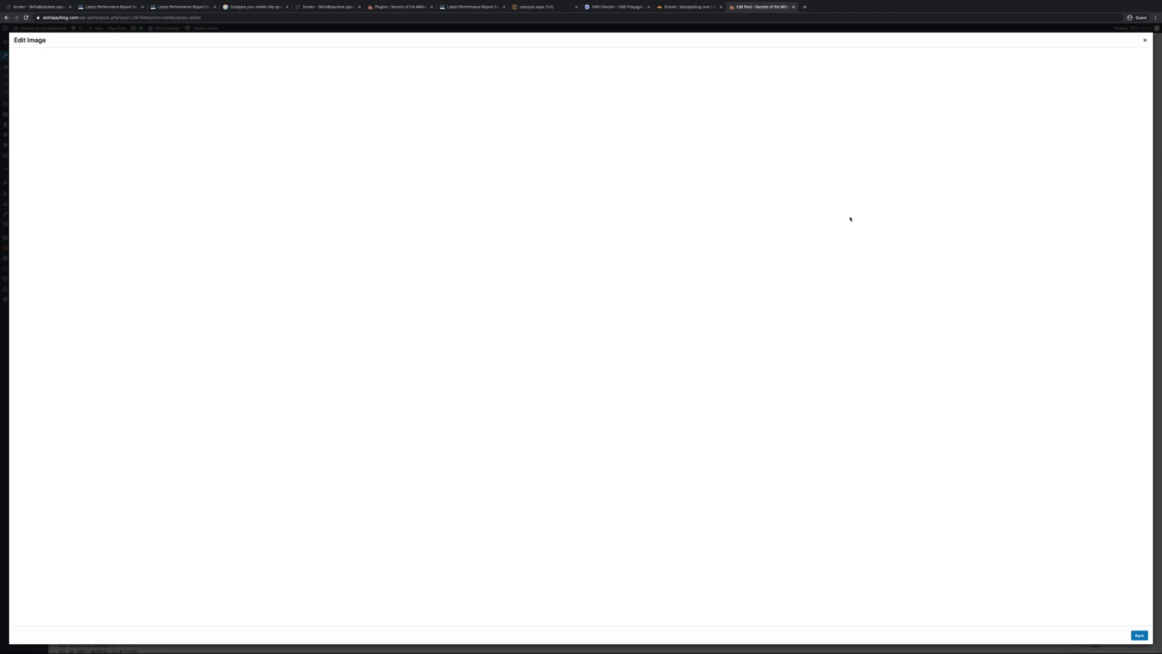
left_click(399, 7)
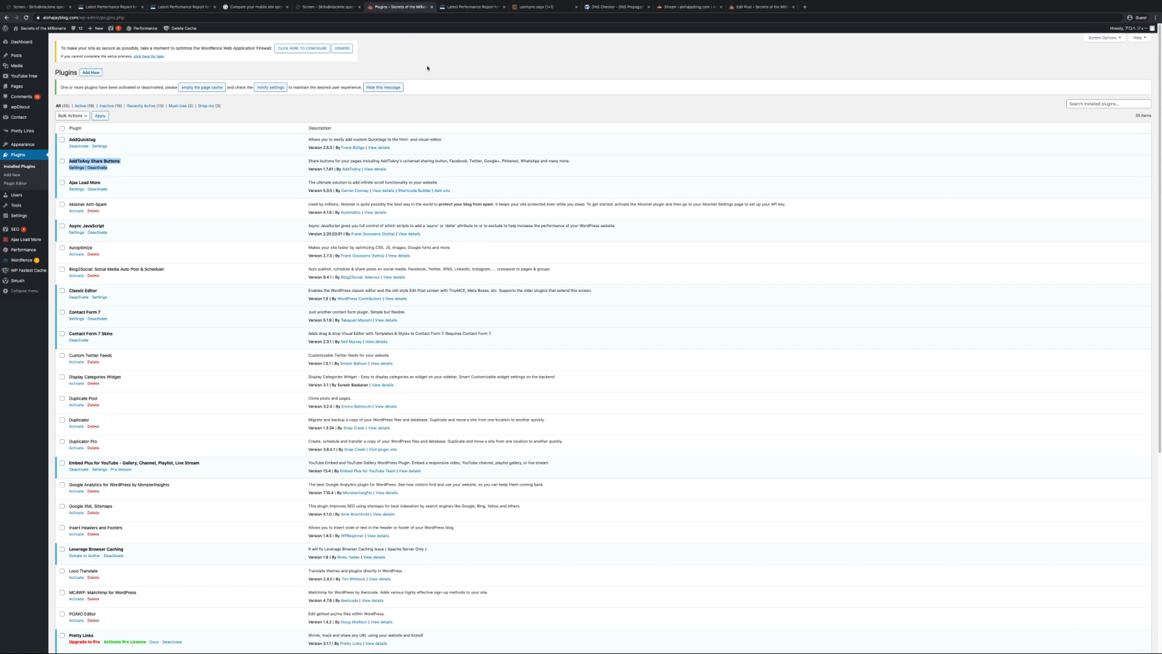
left_click(742, 8)
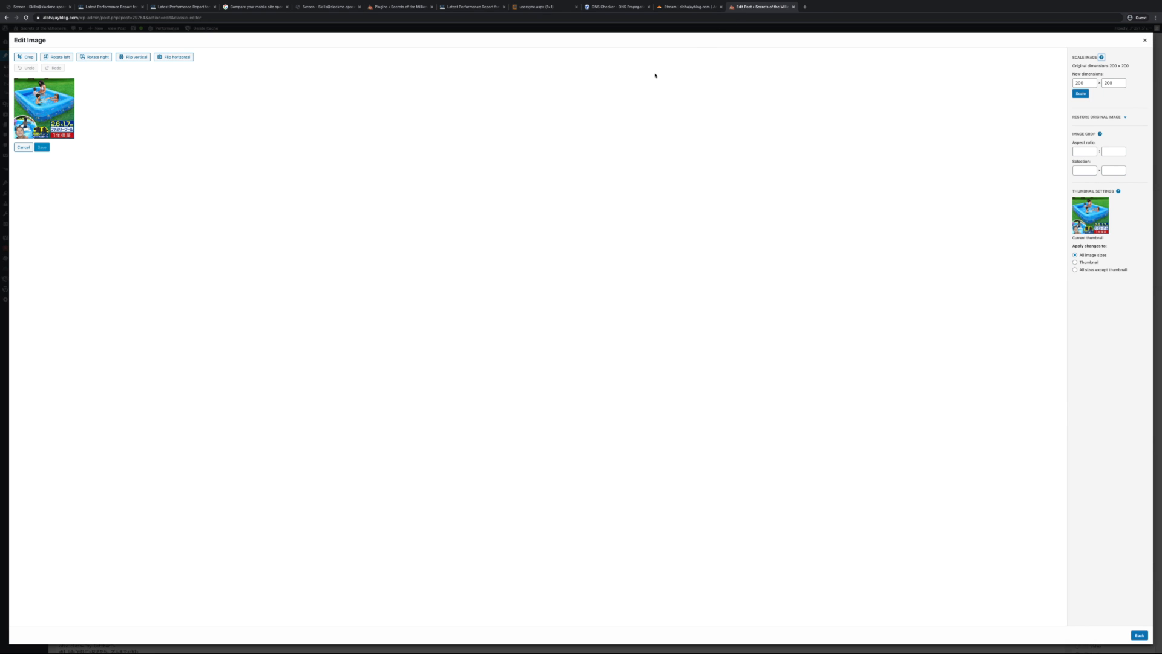
Open alohajayblog.com in a new browser tab
left_click(804, 7)
type("alohajayblog.com")
key("Return")
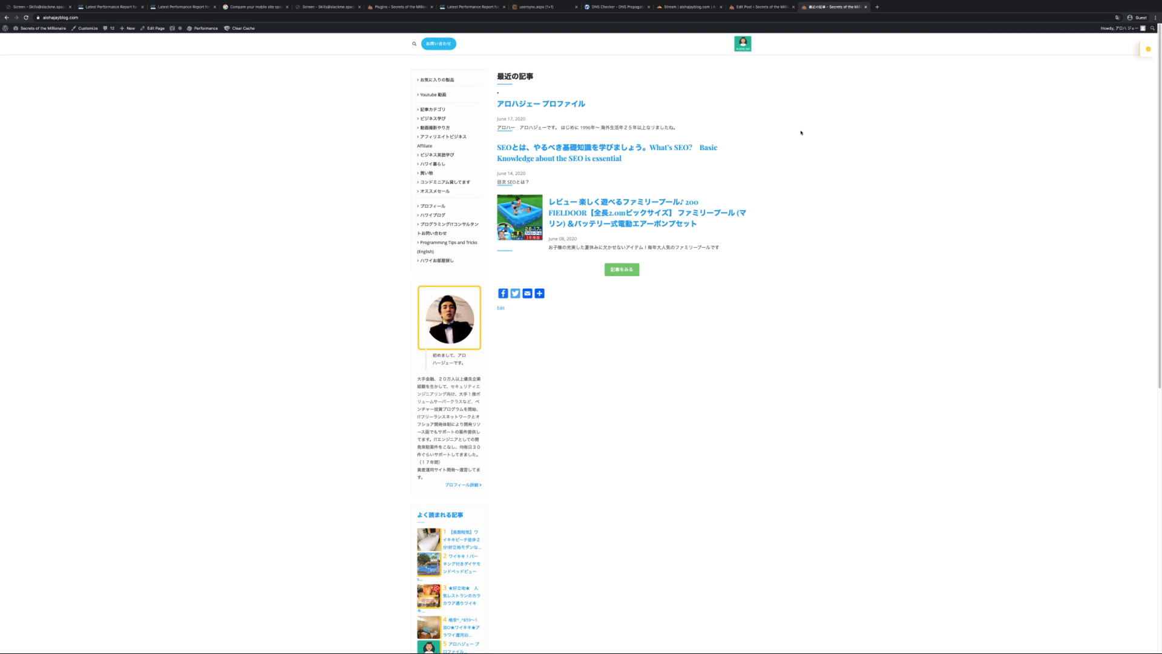
Check the width and height fields for scaling the pool review's featured image, and return to the media library
left_click(751, 7)
left_click(1114, 83)
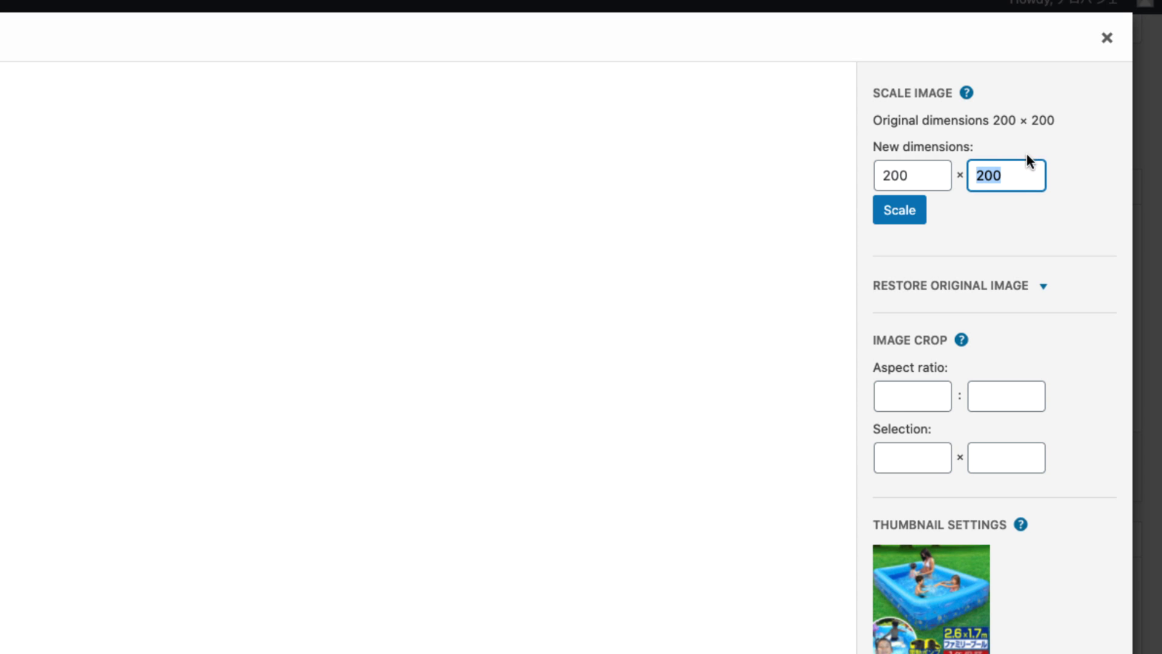
left_click(1019, 175)
left_click_drag(1018, 175, 952, 167)
left_click(930, 178)
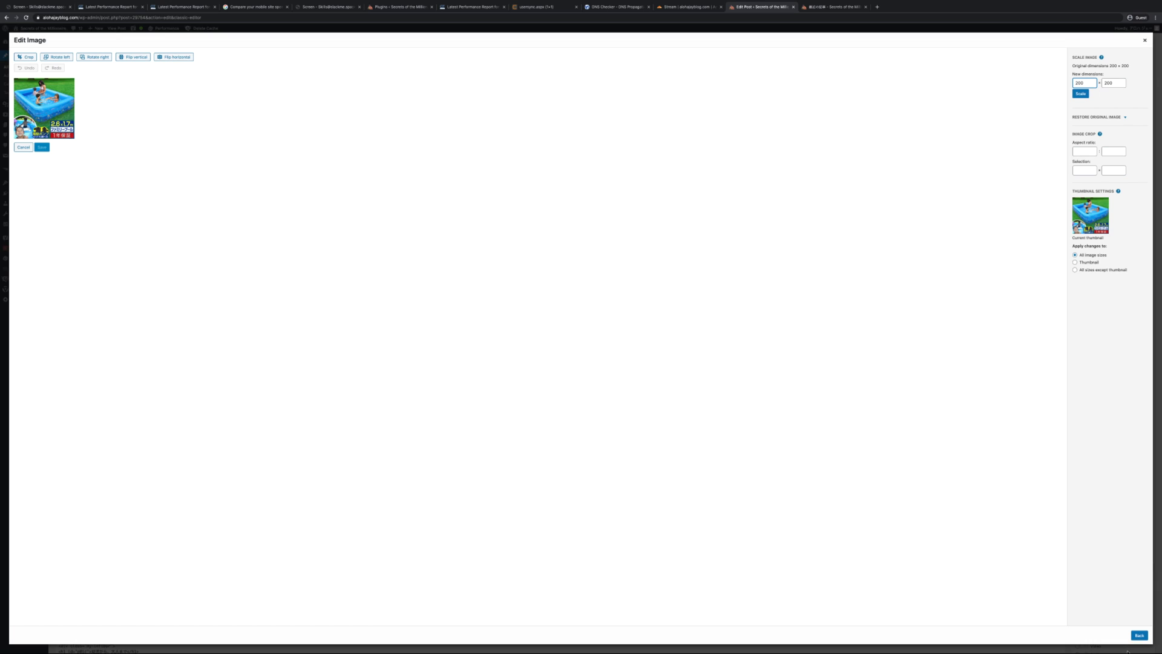
left_click(1137, 638)
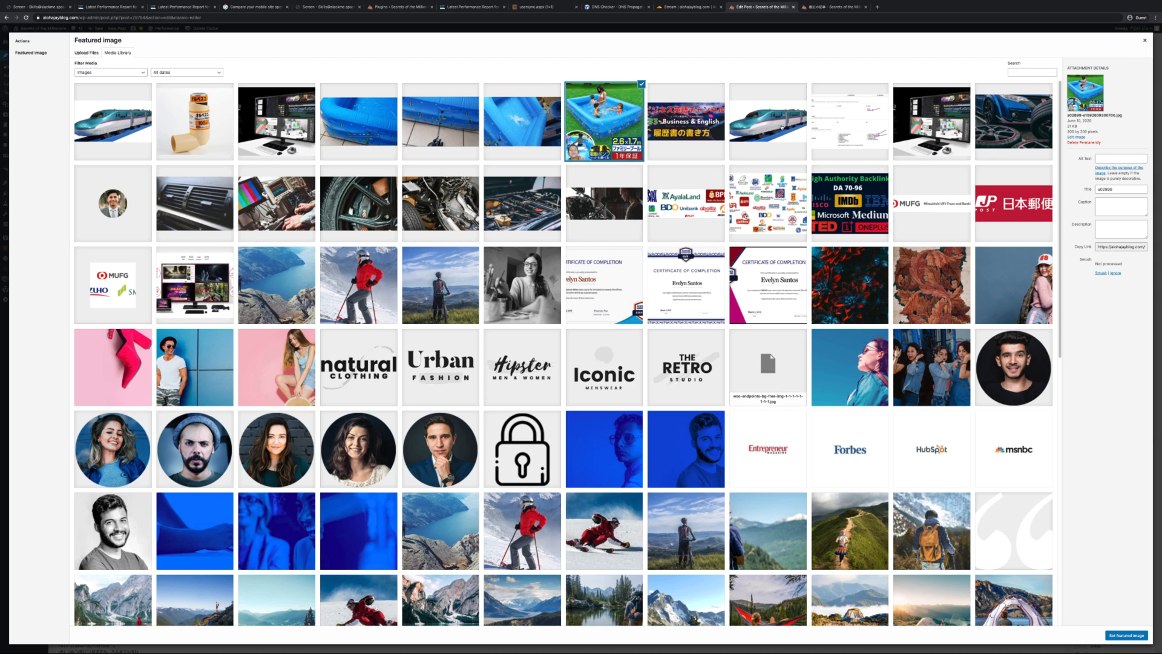
Open the image of the woman in sunglasses for editing, enter 200 as its new height, and close without scaling
left_click(787, 200)
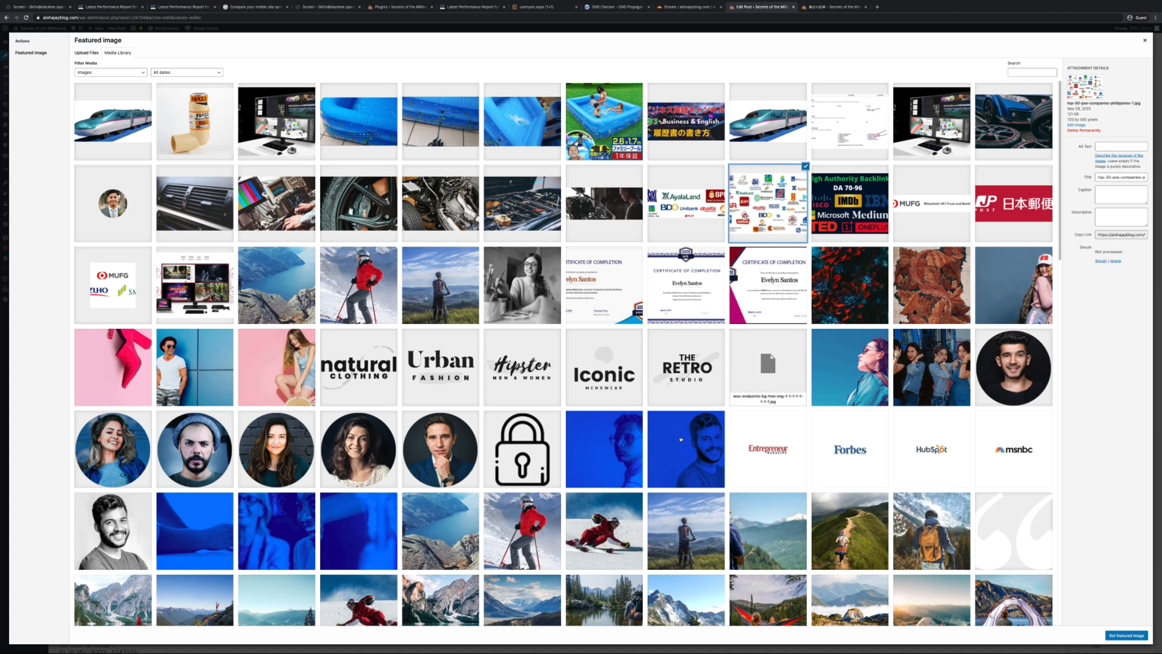
left_click(836, 393)
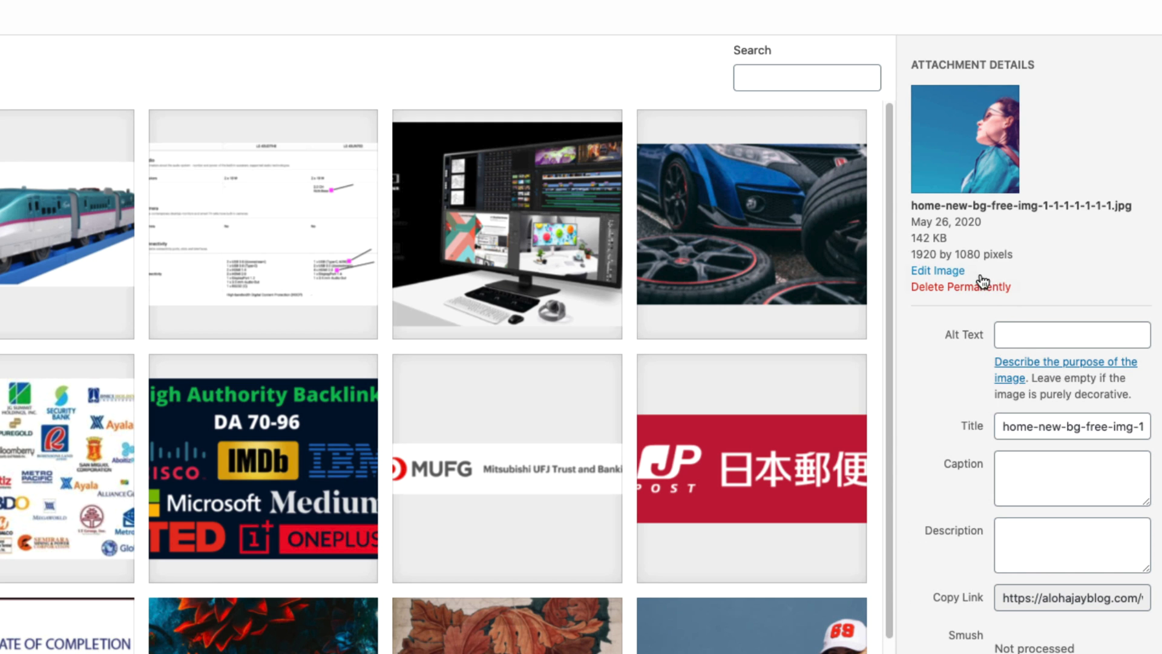
left_click(961, 273)
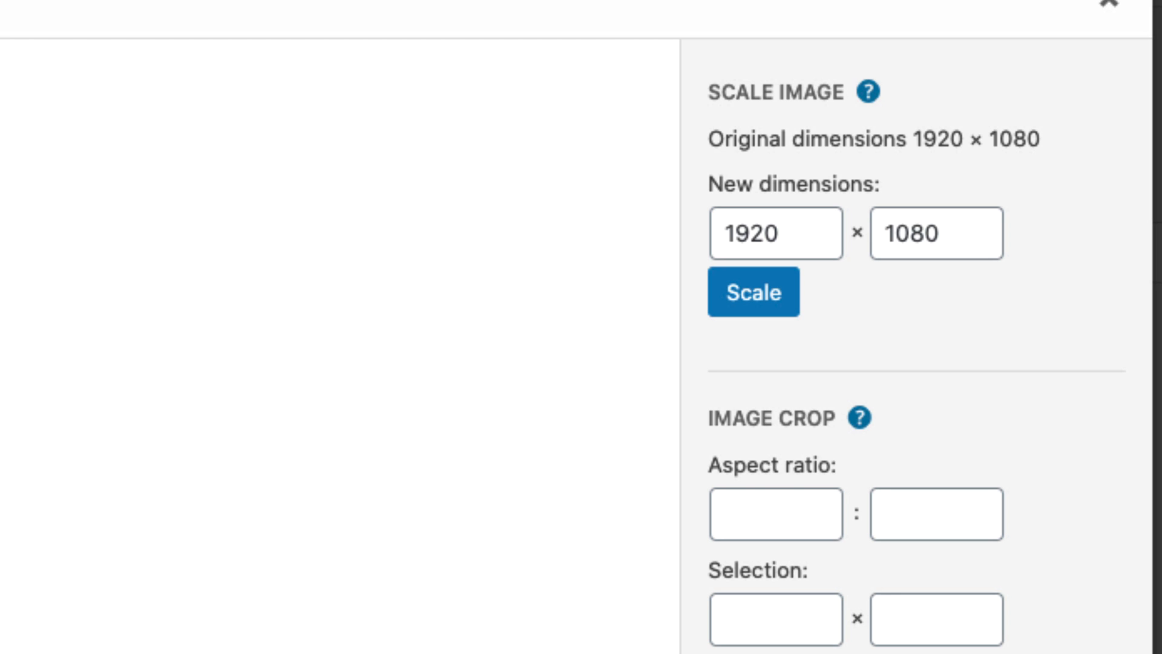
left_click(973, 242)
double_click(973, 241)
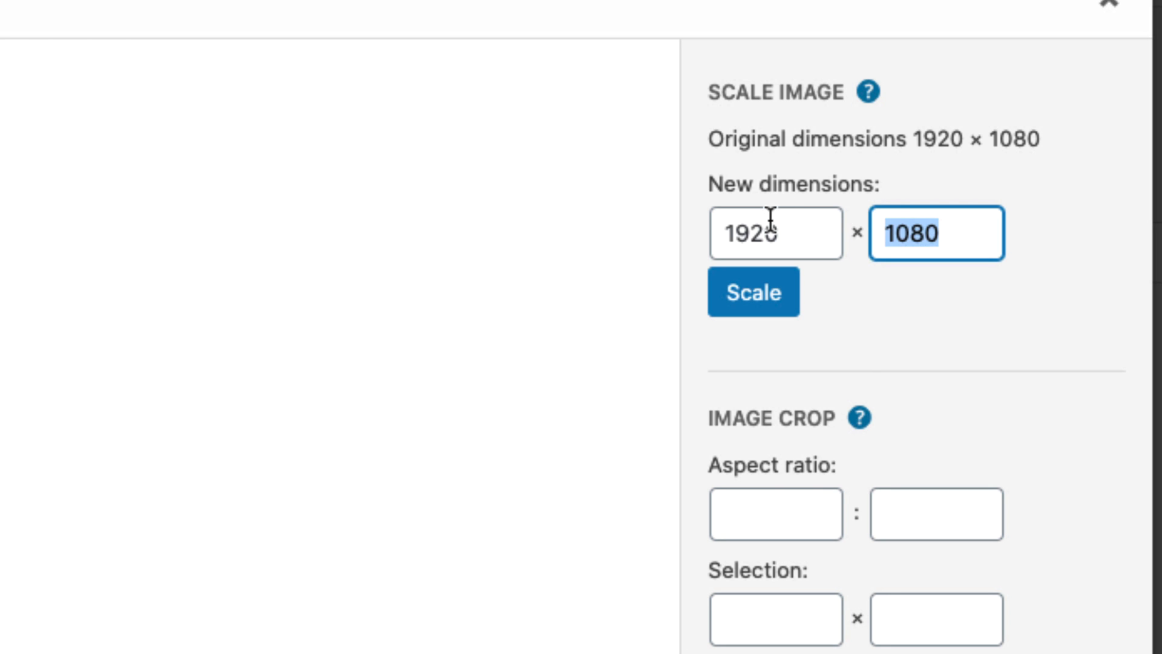
type("200")
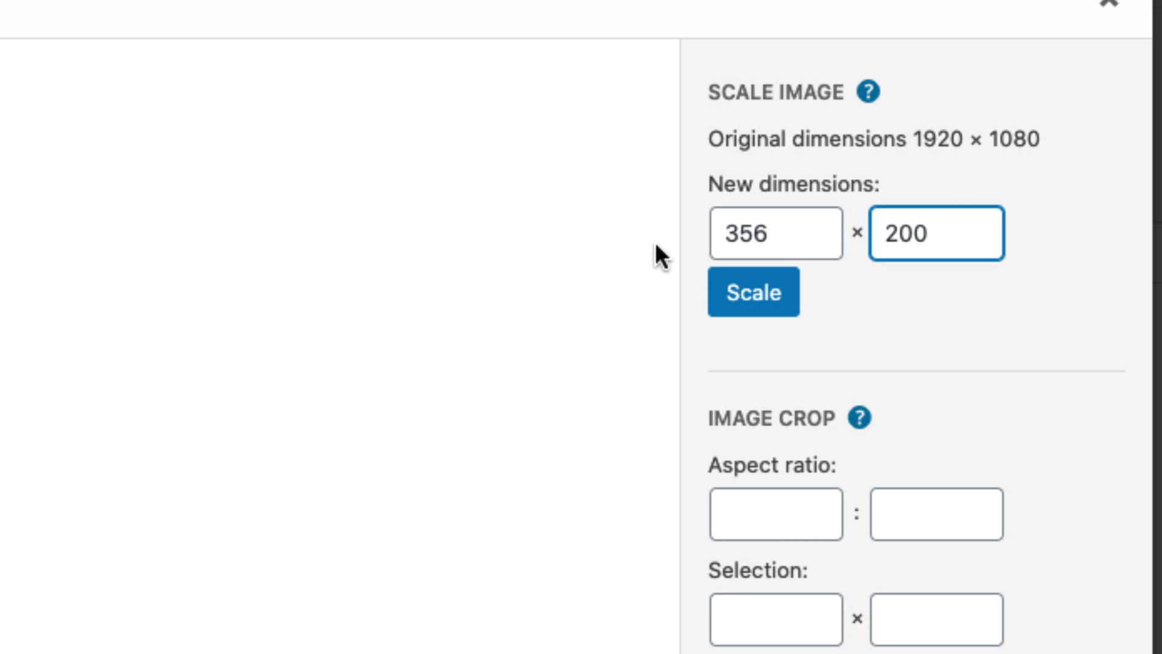
left_click(1103, 17)
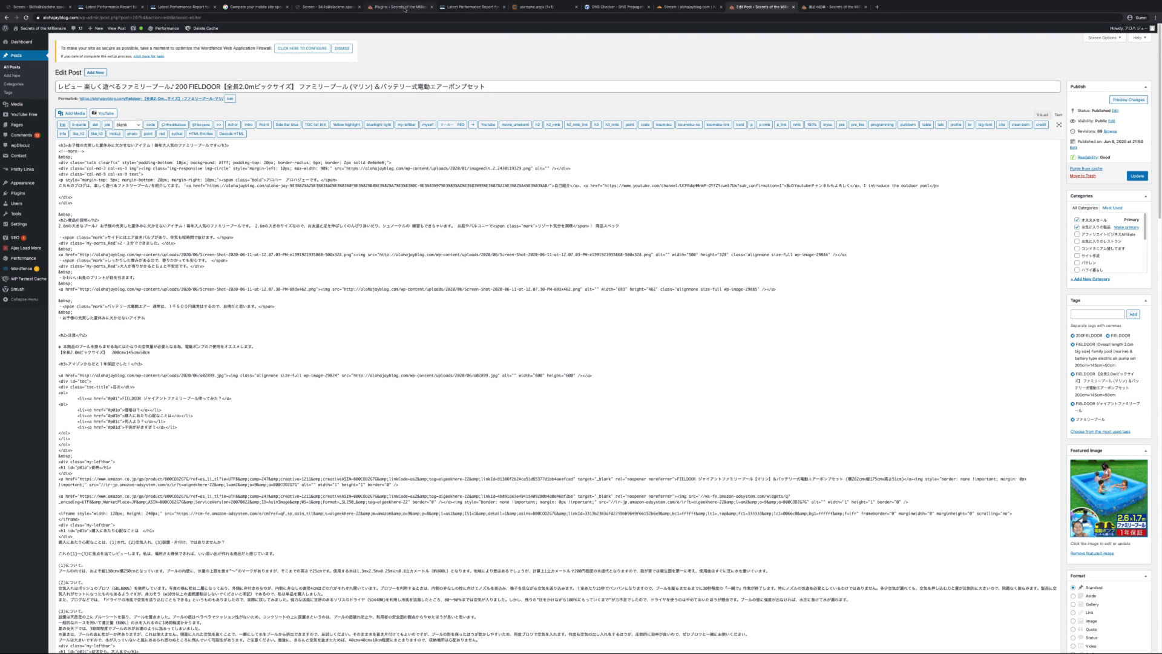
Return to the blog homepage and load more articles below the recent articles list to examine how they load
left_click(818, 11)
left_click(622, 269)
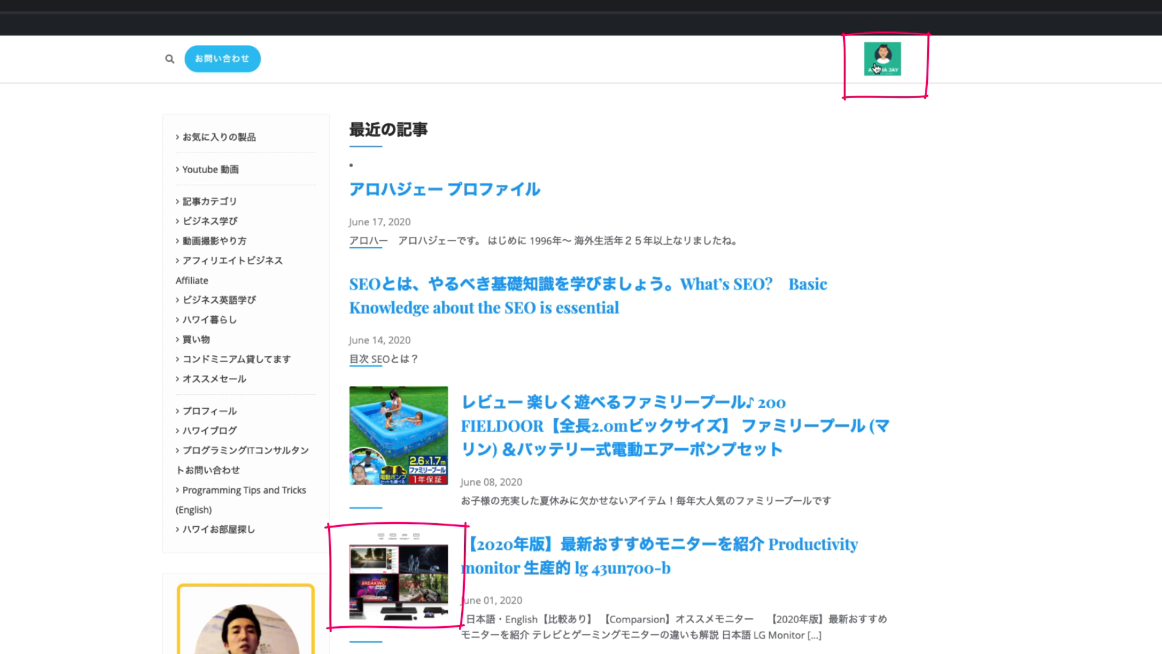
scroll(796, 162, "down", 5)
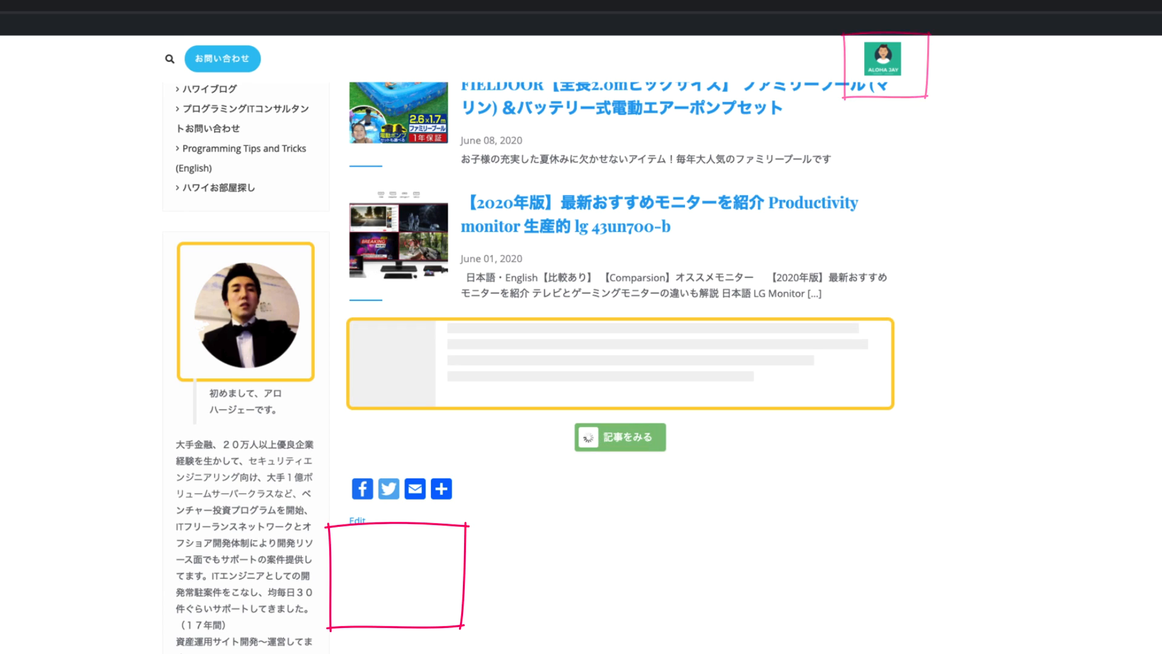
scroll(620, 363, "up", 5)
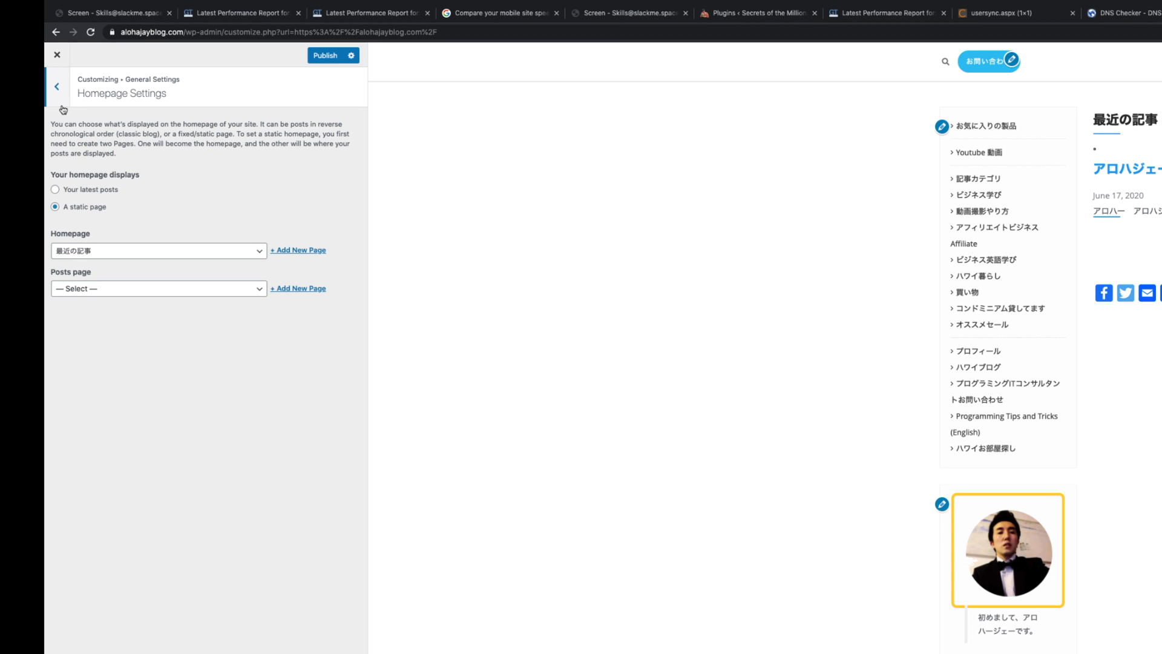
Look through the theme customizer's general and typography settings, and leave the customizer without publishing
left_click(60, 95)
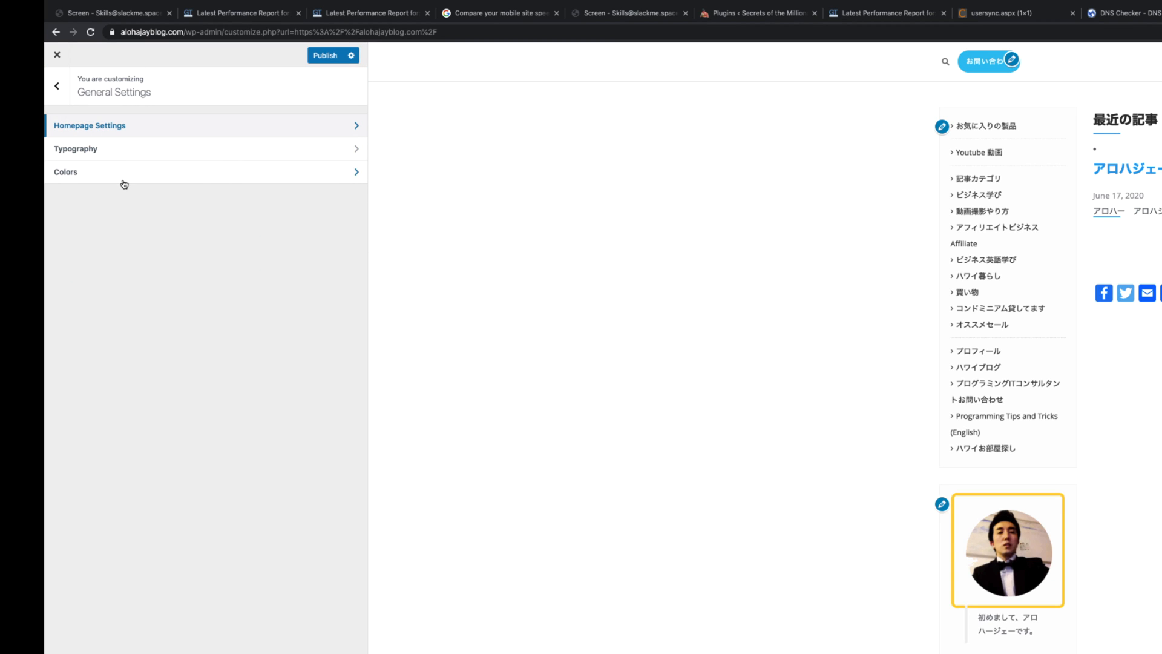
left_click(127, 155)
left_click(137, 130)
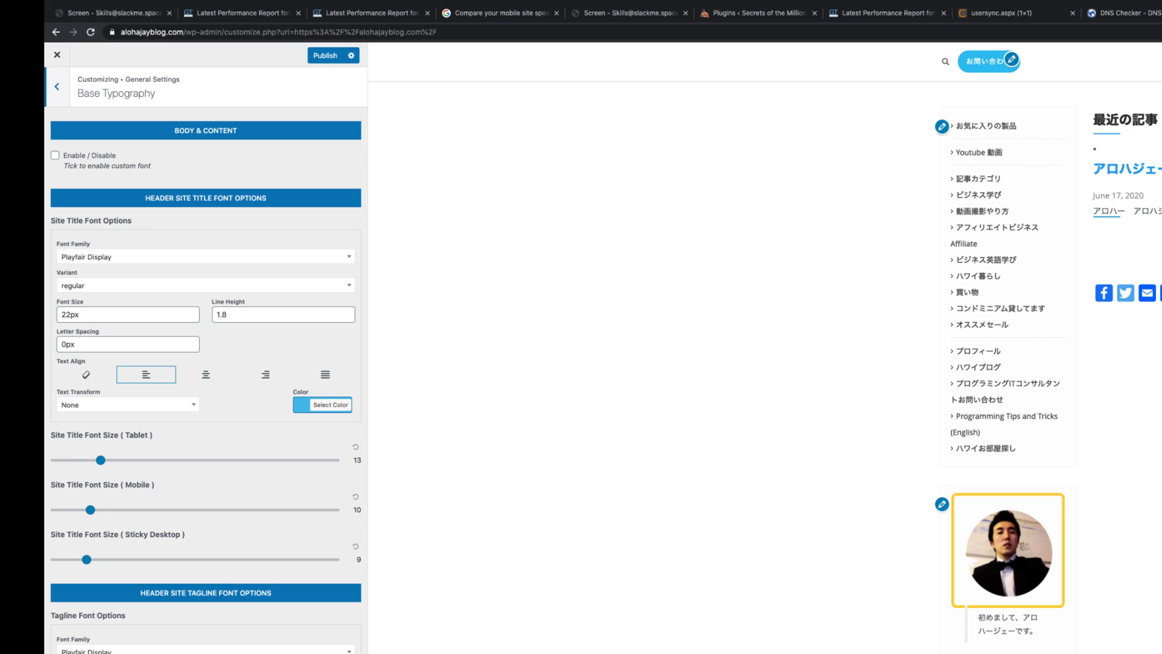
left_click(59, 86)
left_click(67, 94)
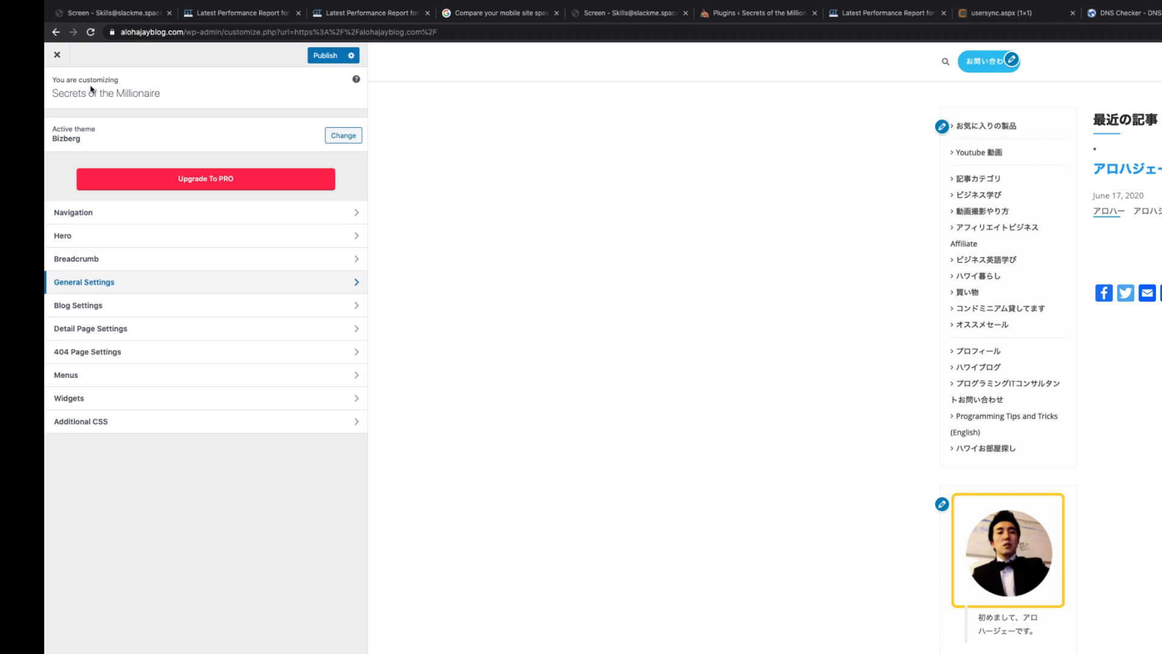
left_click(63, 64)
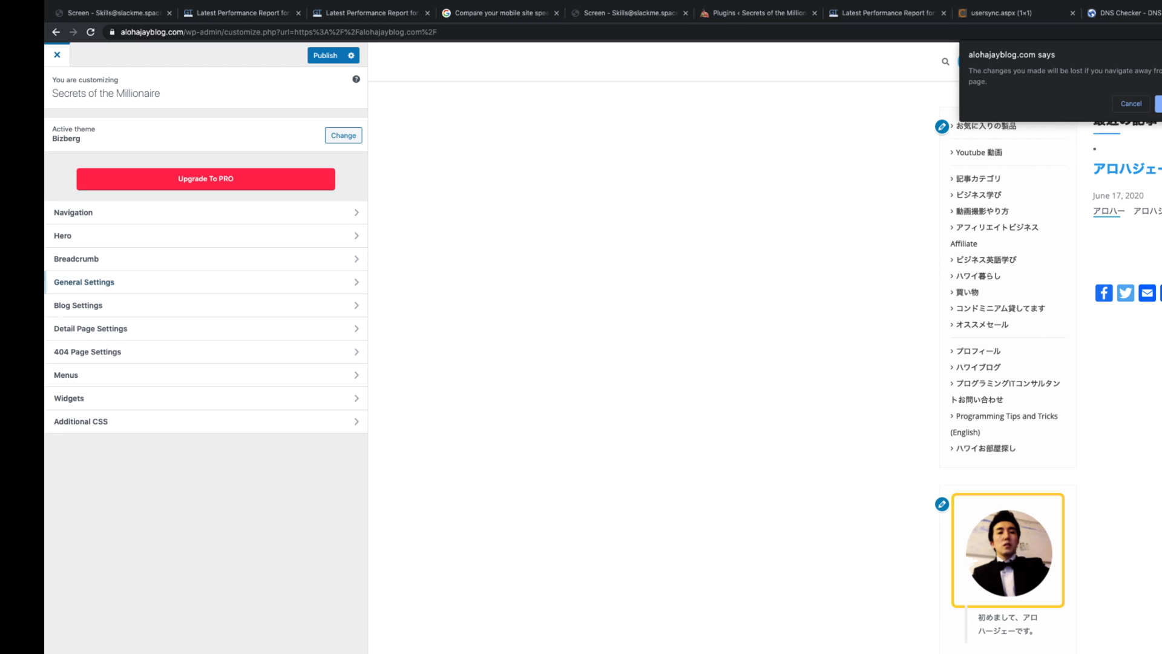
left_click(1158, 104)
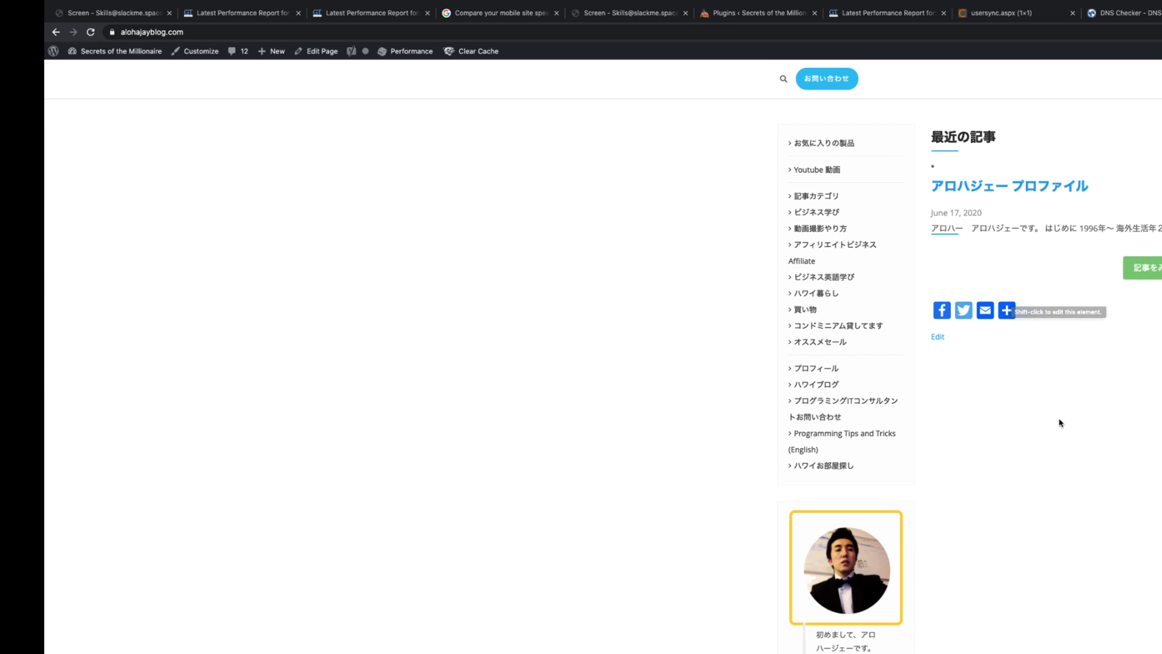
Examine how the recent articles and popular posts load along the blog homepage
scroll(1060, 423, "down", 10)
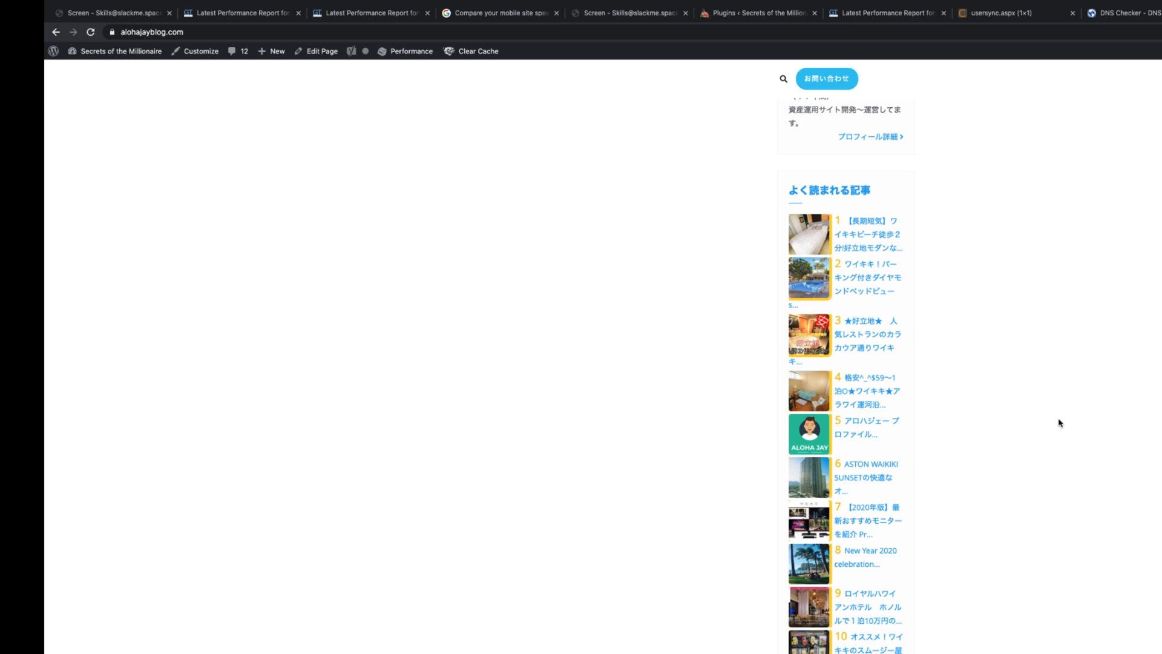
scroll(1059, 422, "up", 10)
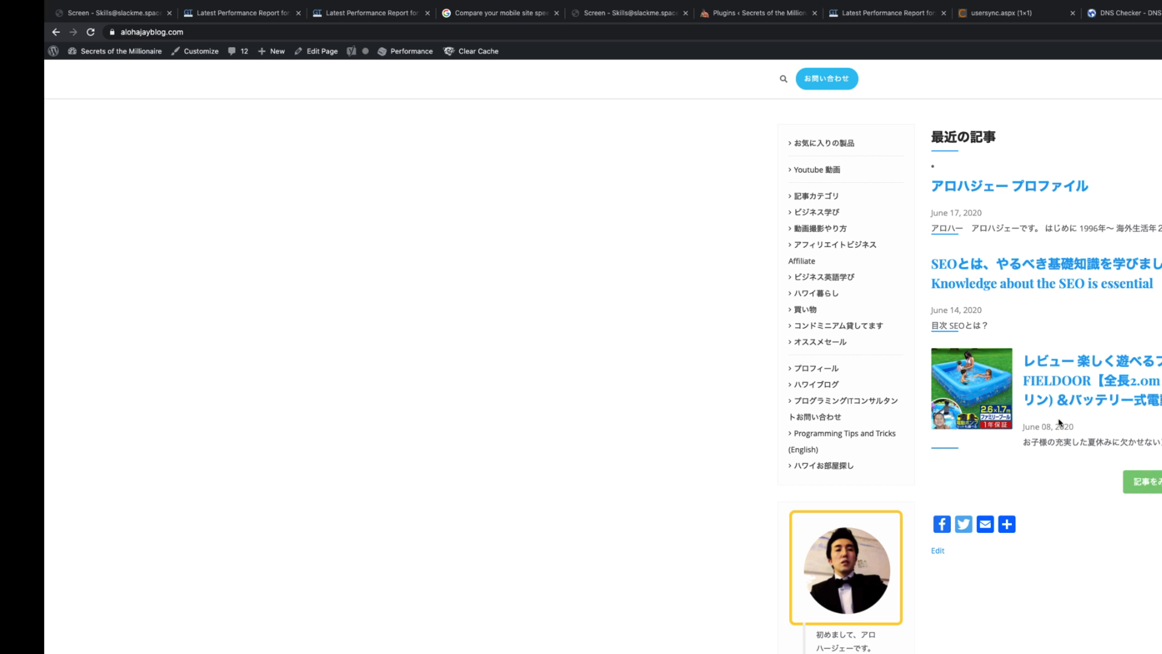
scroll(1060, 423, "down", 5)
scroll(1059, 423, "up", 5)
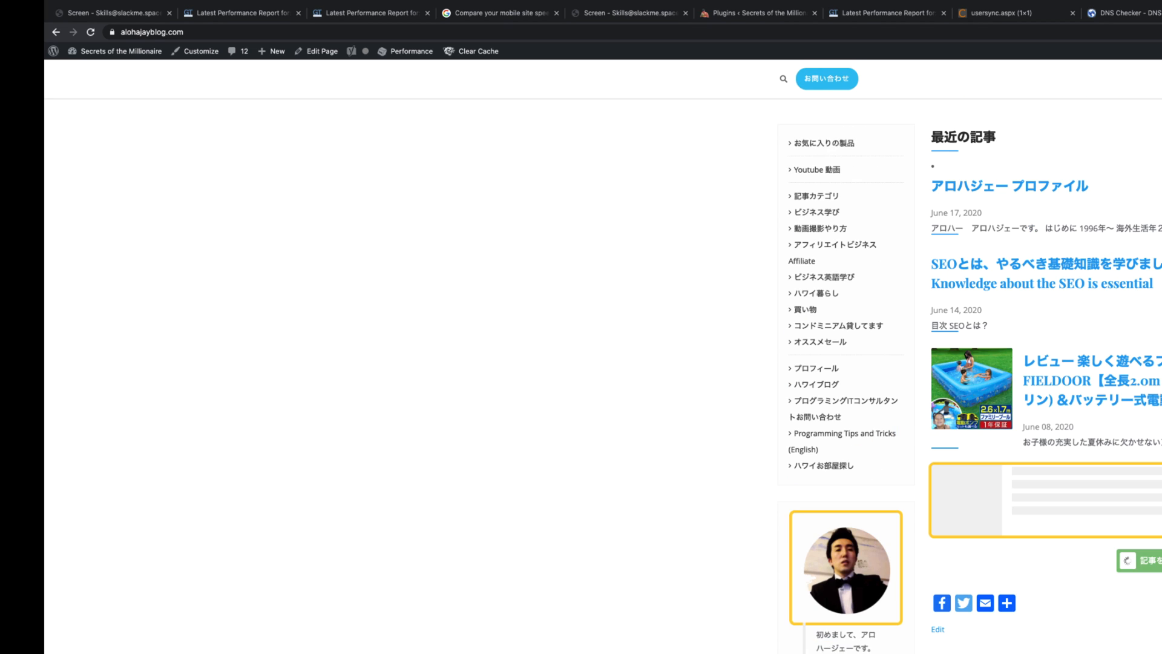
scroll(1059, 422, "down", 12)
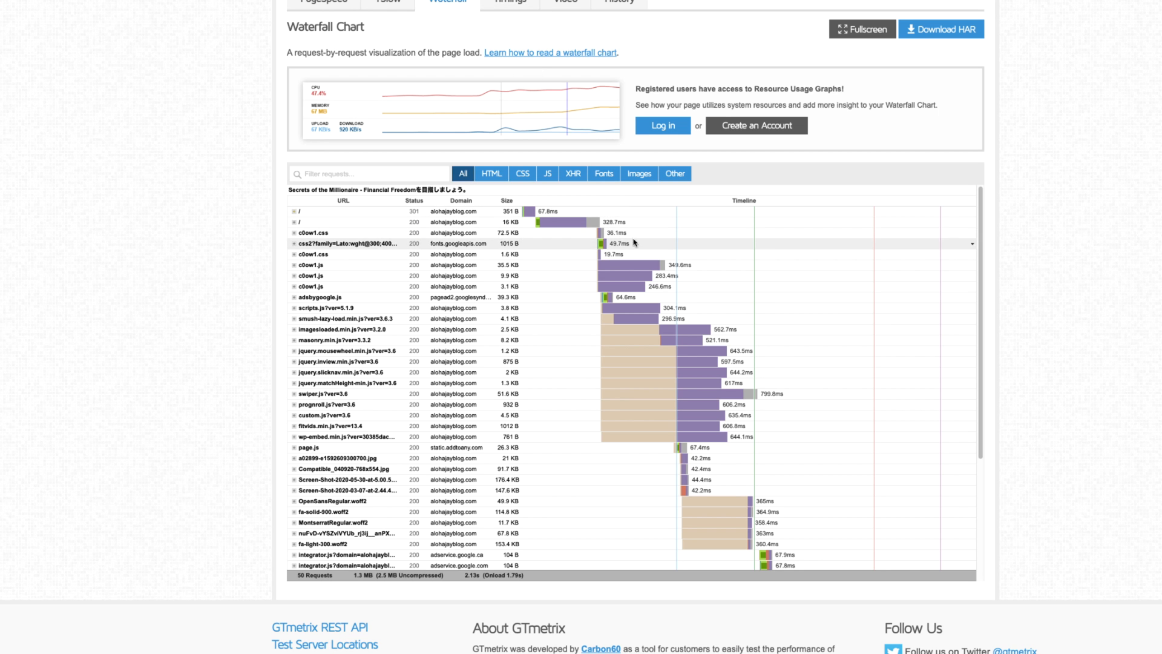
Review the PageSpeed recommendations in the GTmetrix report, including Minify JavaScript, Serve resources from a consistent URL and Optimize images
left_click(324, 8)
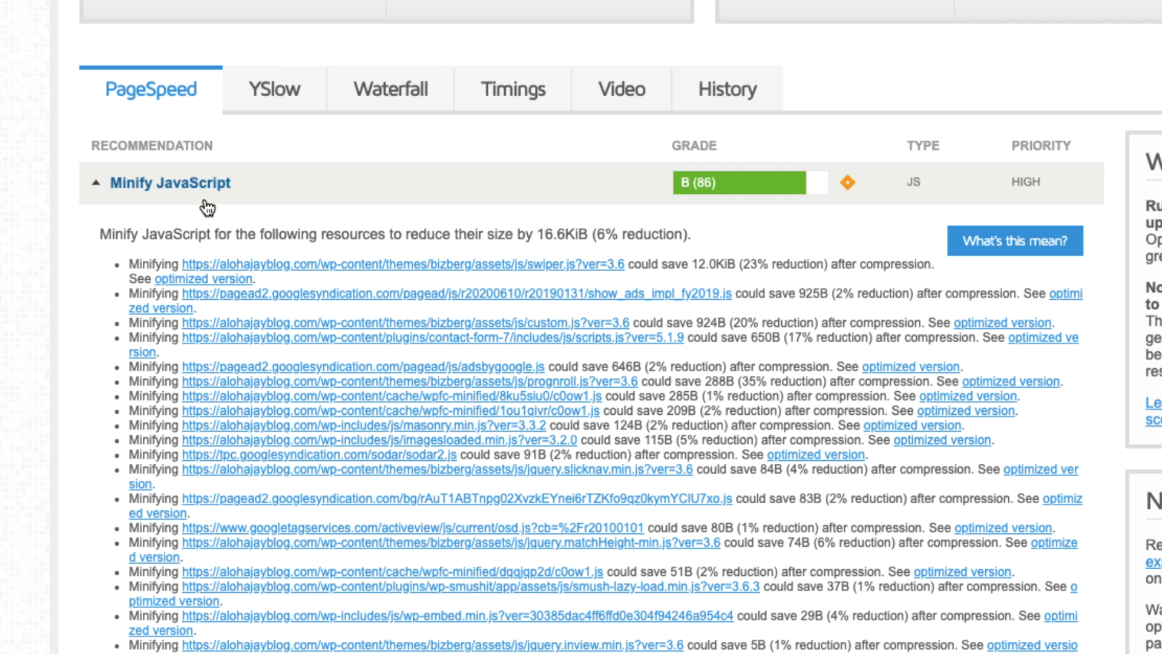
scroll(348, 648, "down", 3)
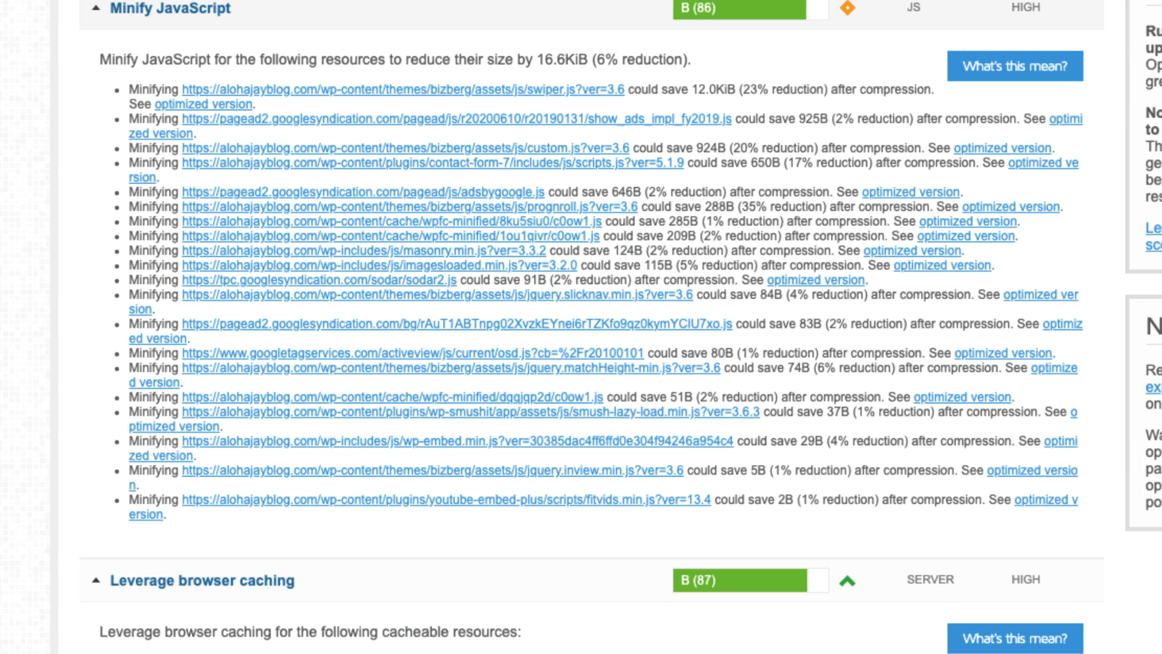
scroll(387, 575, "down", 9)
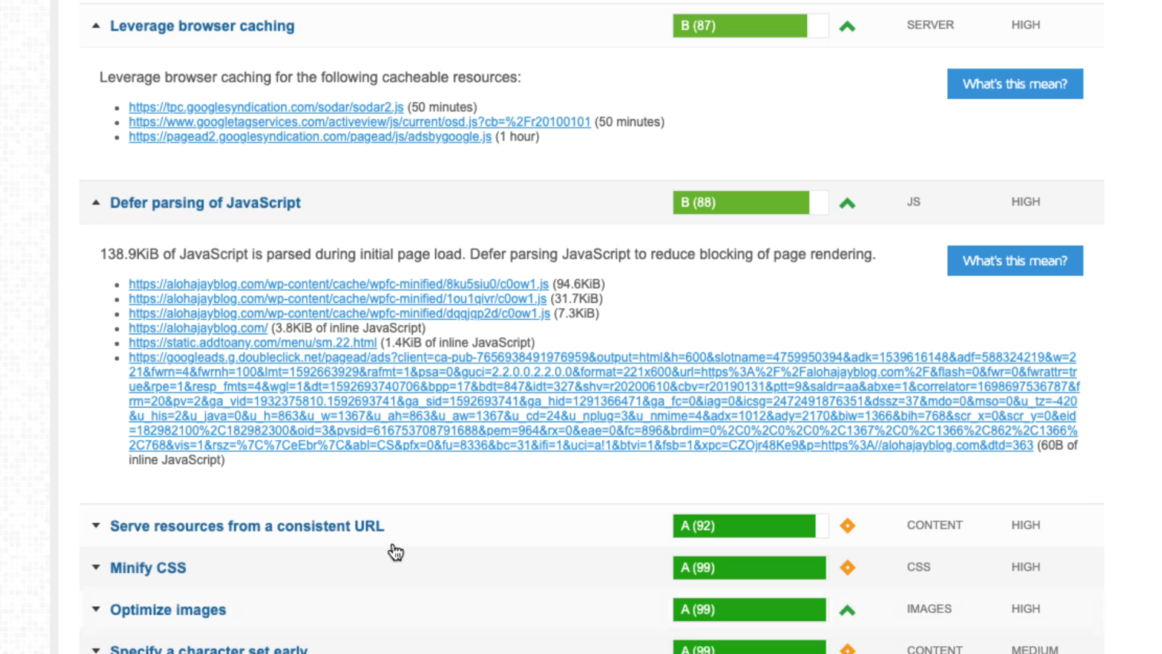
left_click(400, 527)
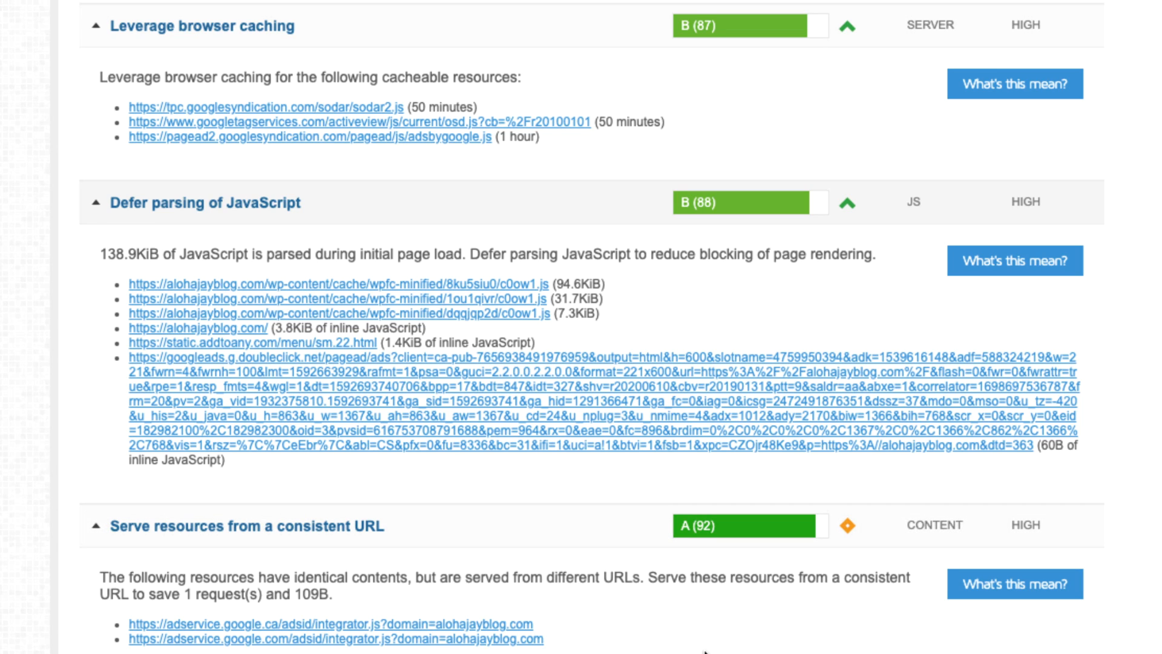
scroll(695, 651, "down", 9)
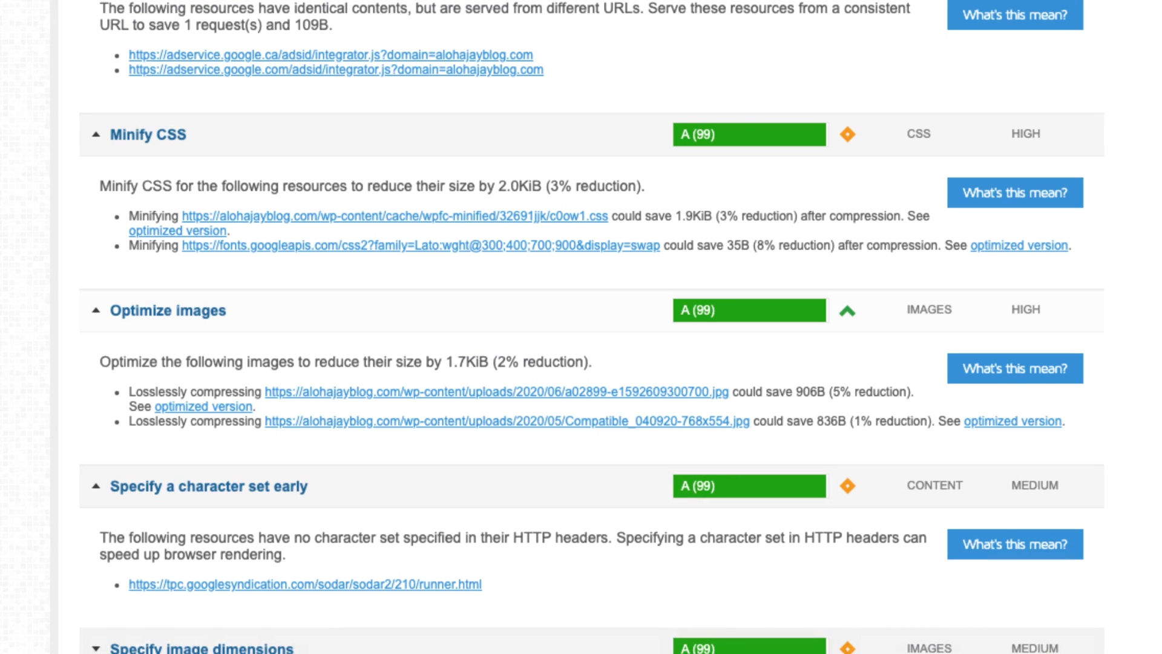
scroll(578, 645, "up", 9)
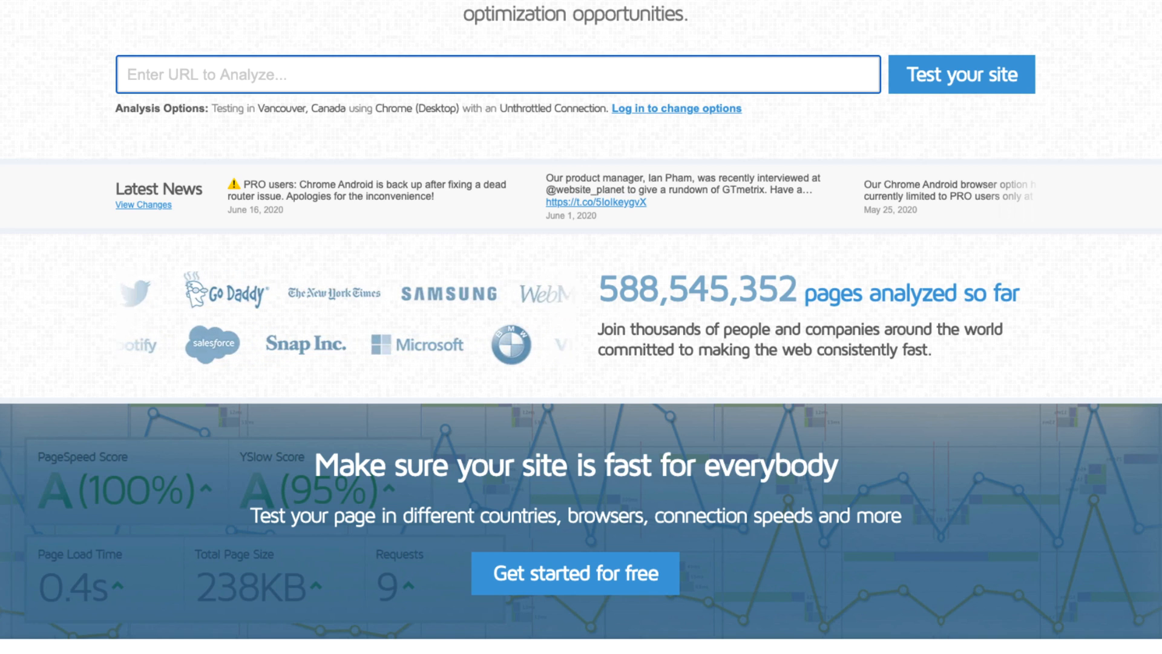
Run a GTmetrix speed test on alohajayblog.com
type("alohajayblo")
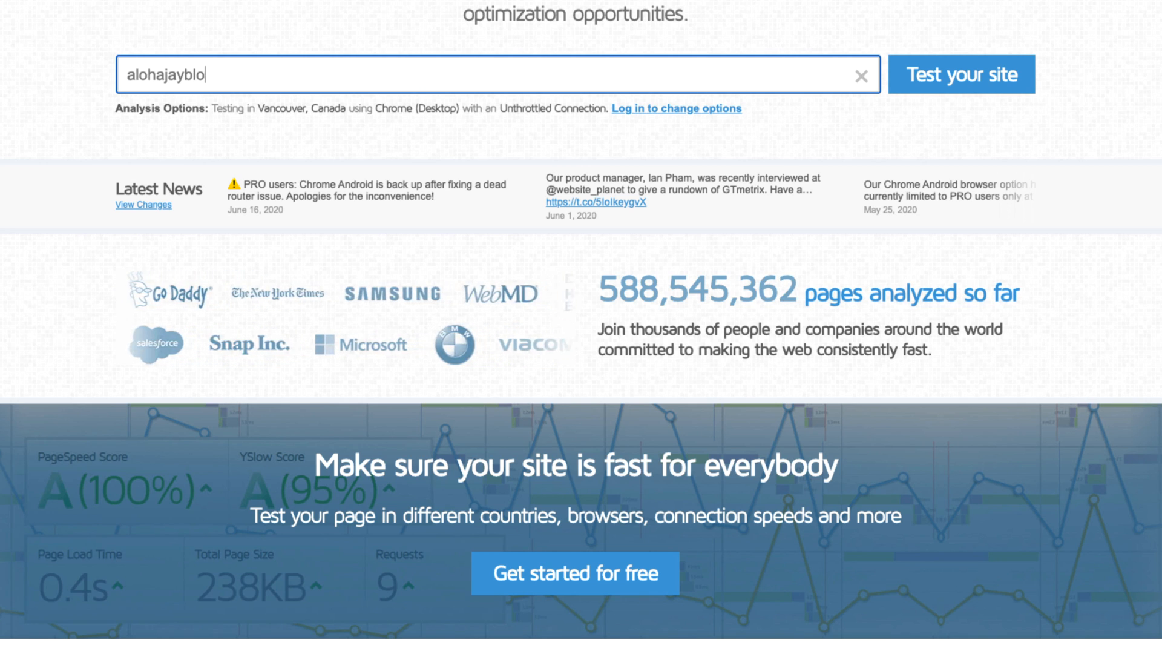
type("g.com")
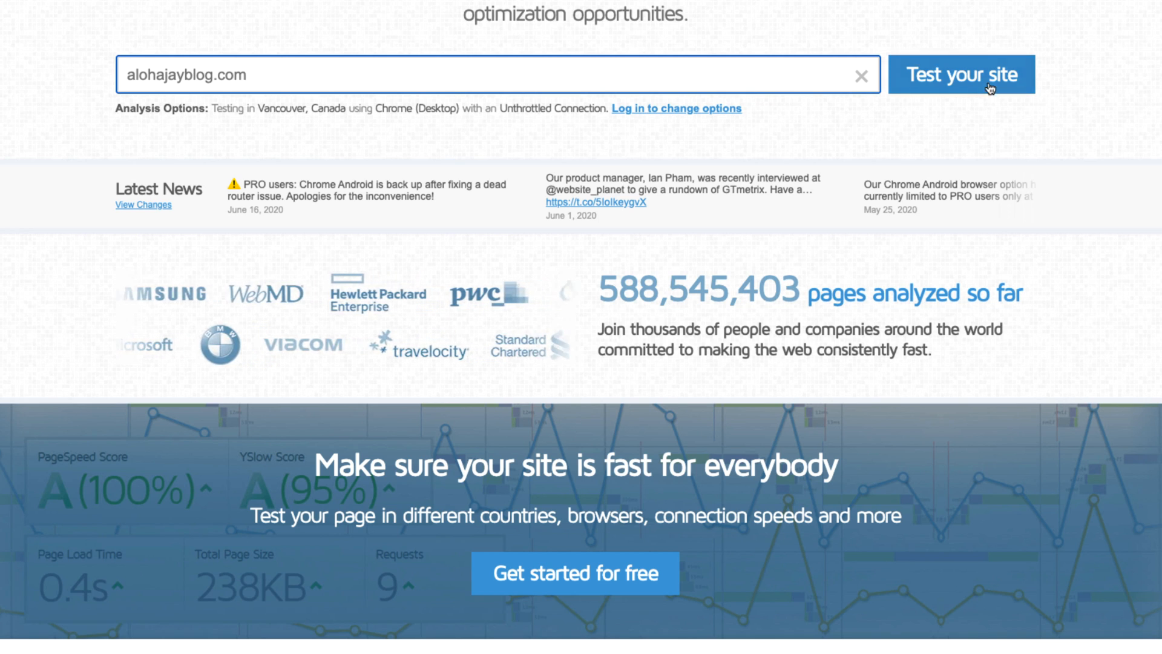
left_click(991, 88)
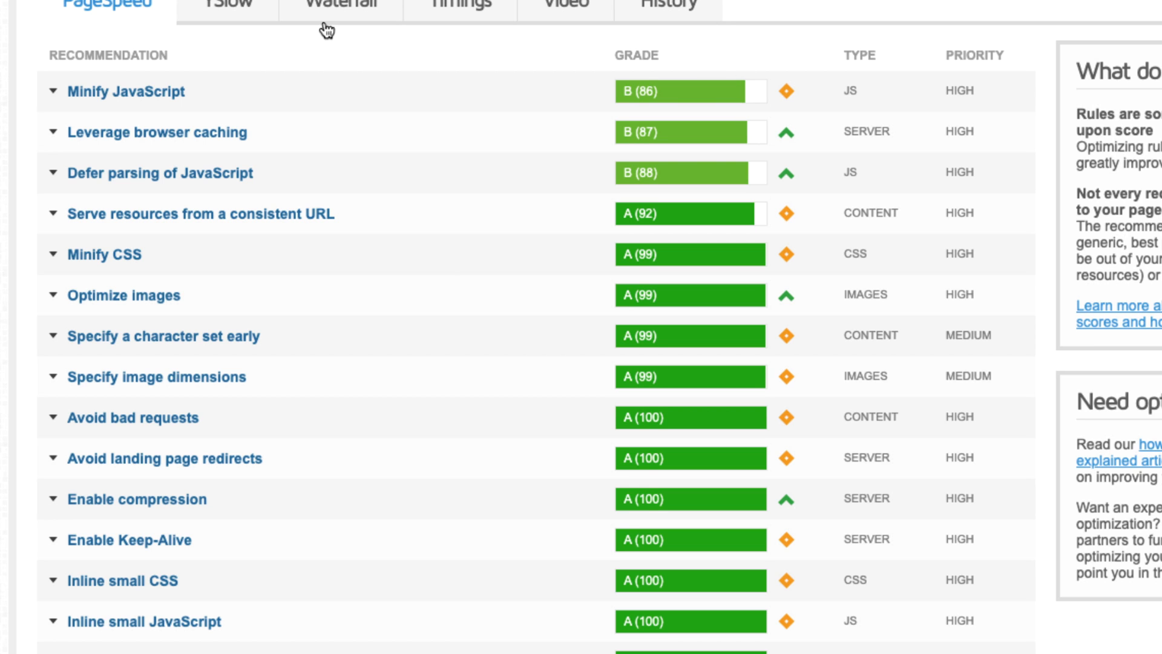
Examine the new report's Waterfall chart and its PageSpeed details for Minify JavaScript, browser caching and deferred JavaScript parsing
left_click(234, 11)
left_click(325, 10)
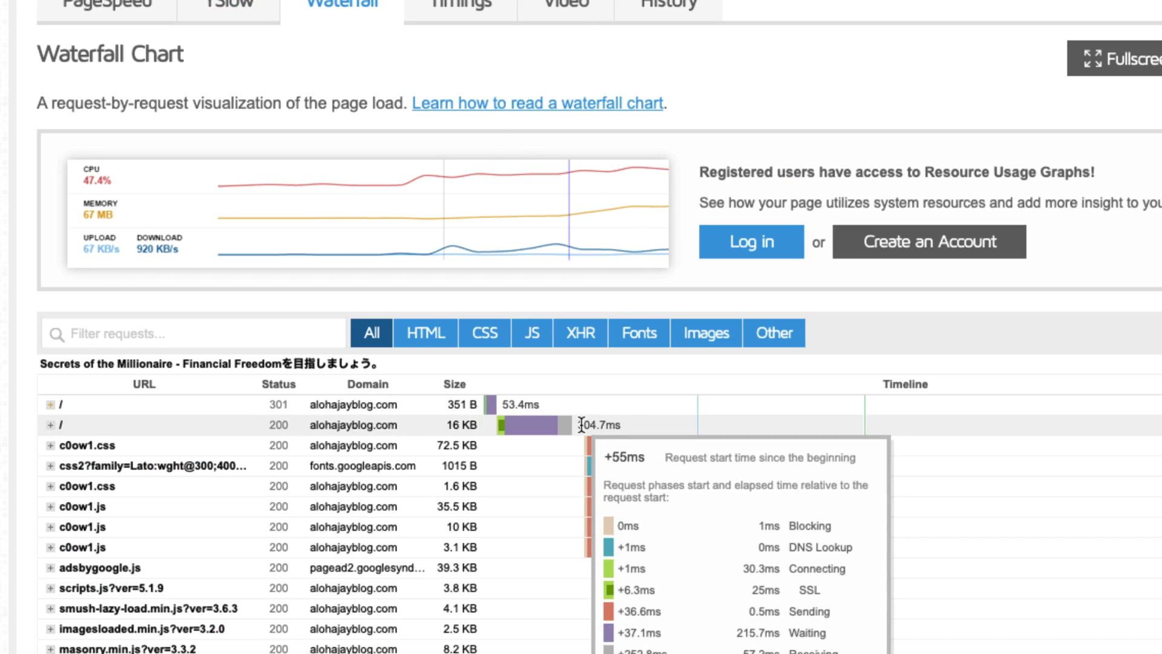
left_click(144, 23)
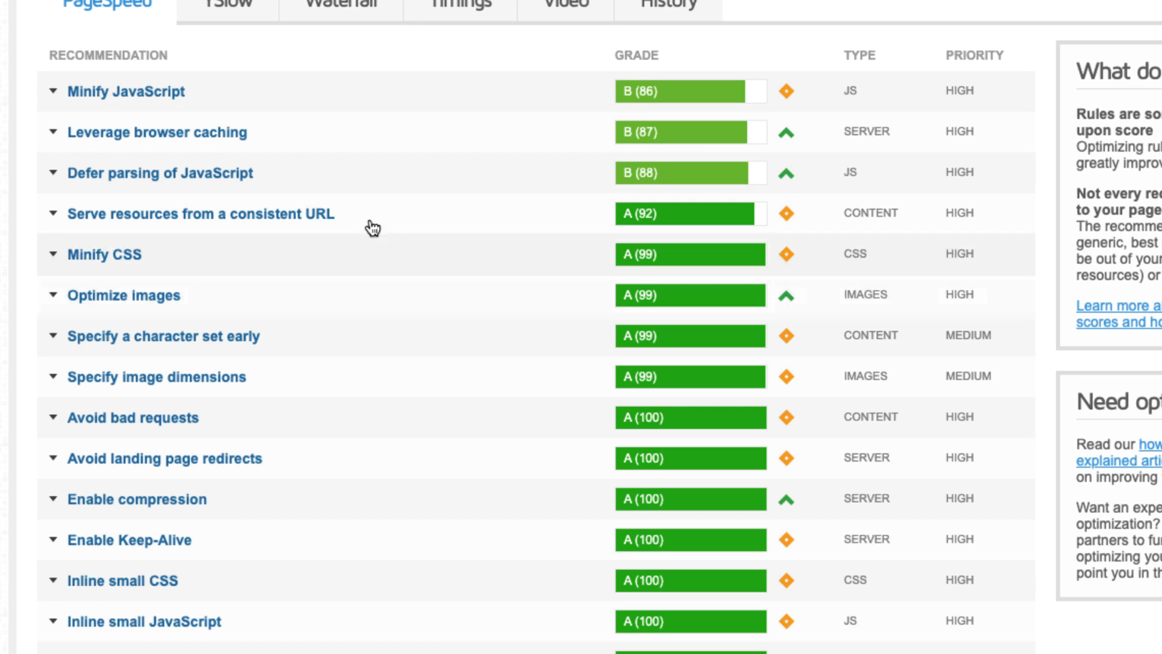
left_click(445, 102)
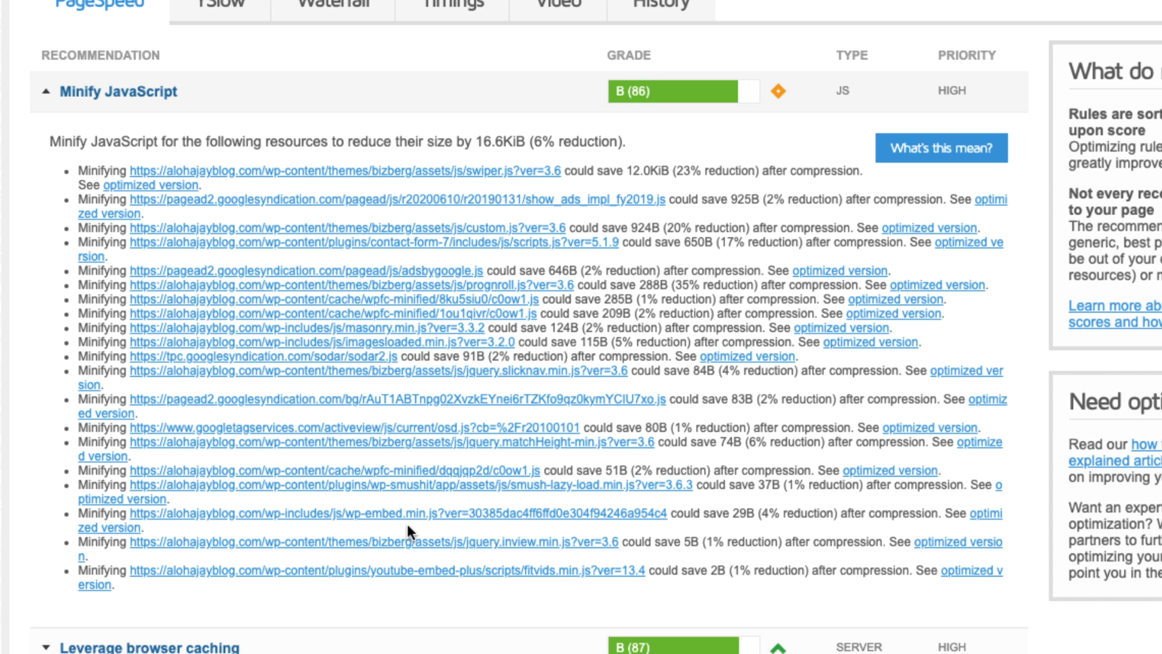
left_click(408, 632)
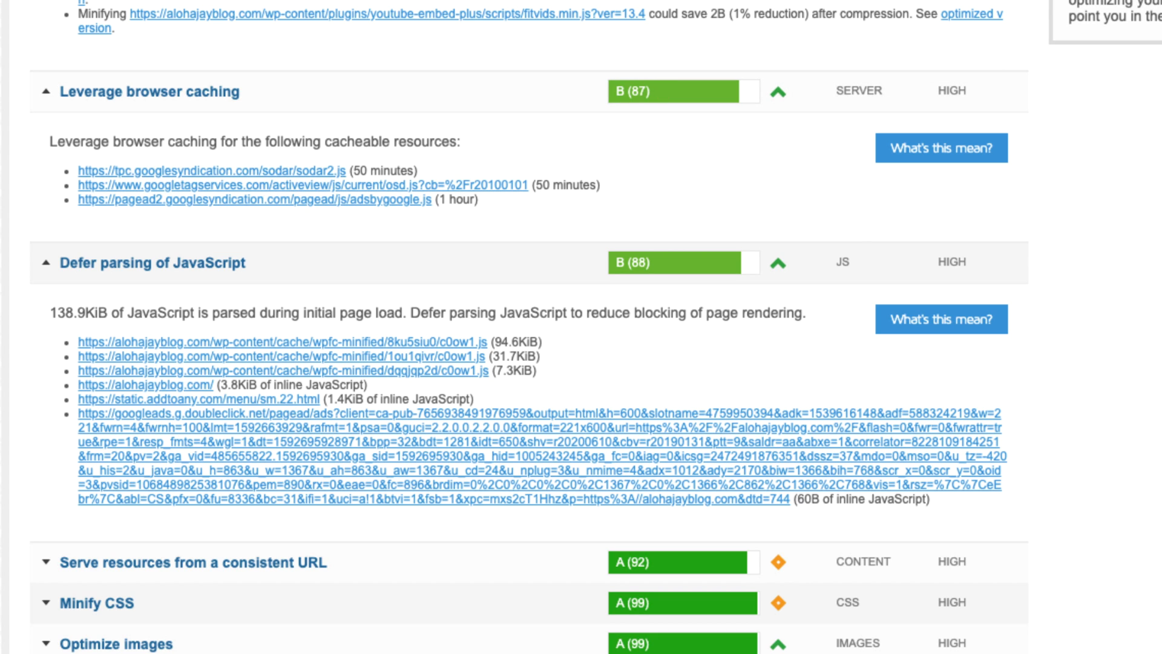
scroll(706, 554, "up", 7)
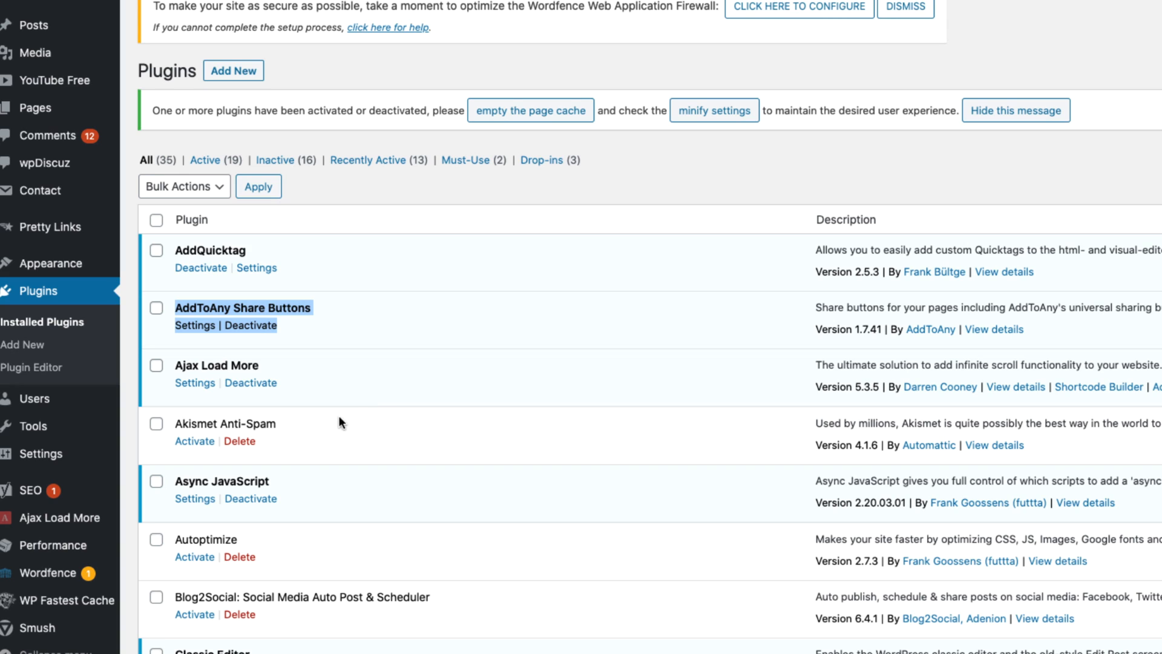
Examine the Ajax Load More, Async JavaScript, Autoptimize and Classic Editor entries in the installed plugins list
left_click_drag(266, 369, 168, 371)
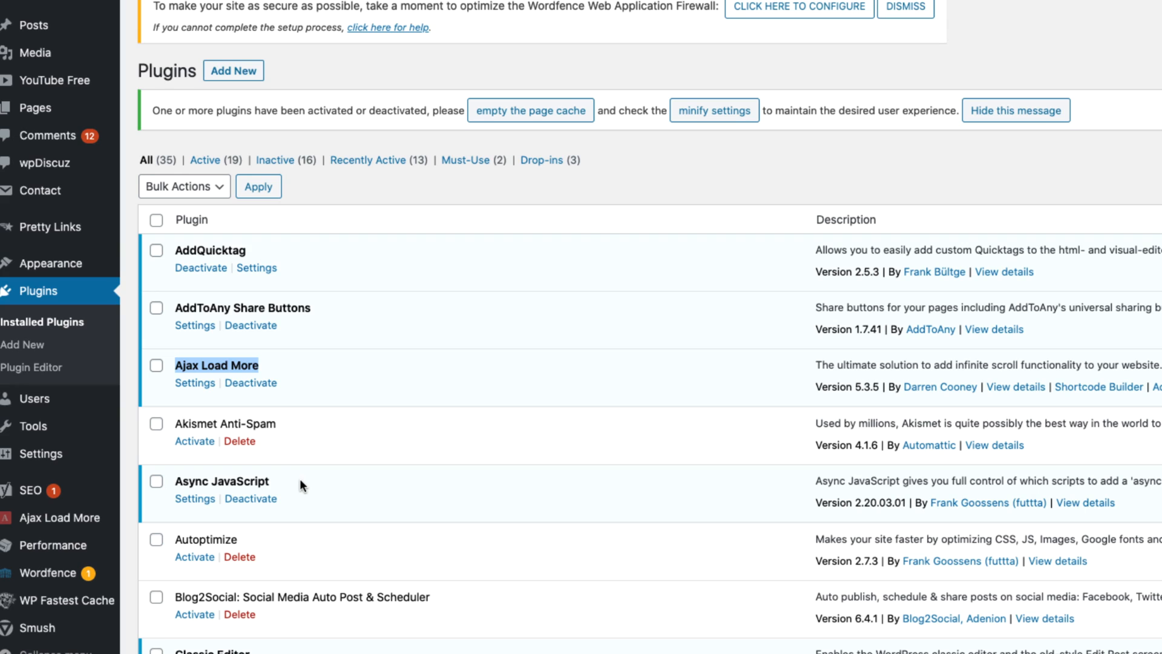
left_click_drag(273, 482, 173, 478)
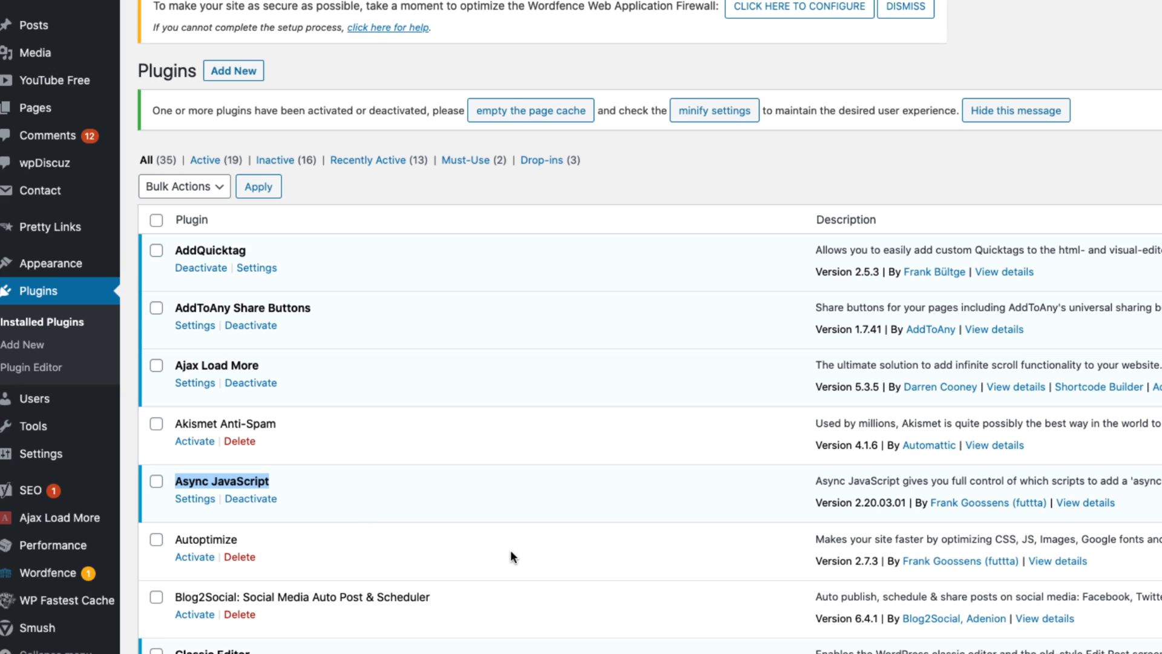
scroll(473, 550, "down", 1)
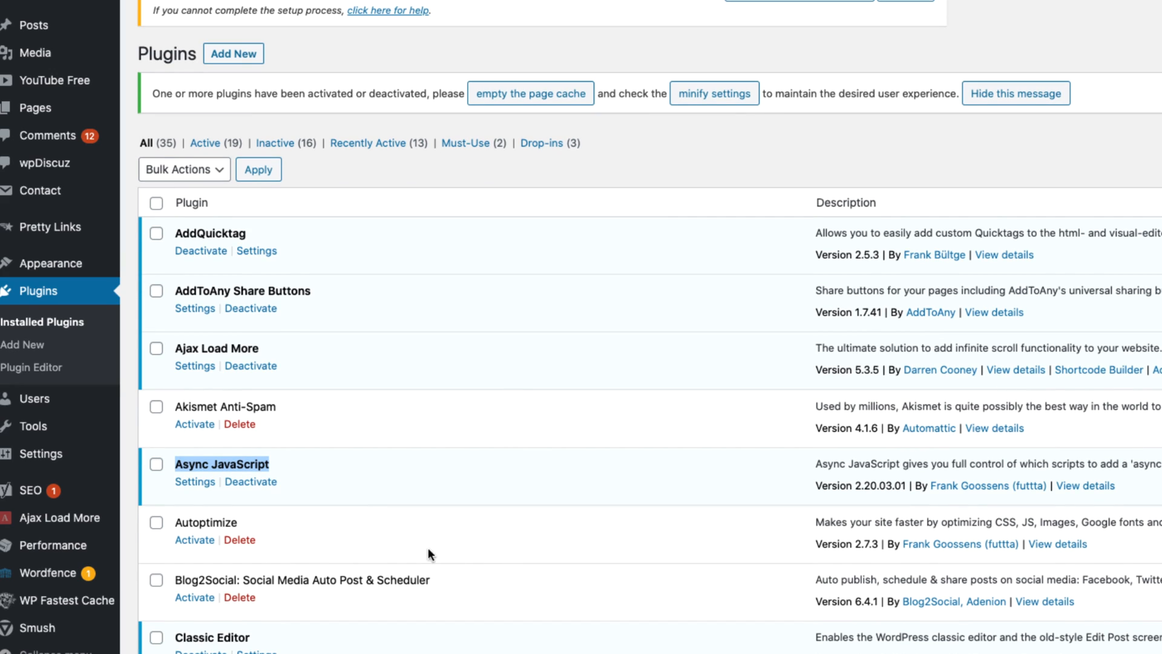
left_click(253, 518)
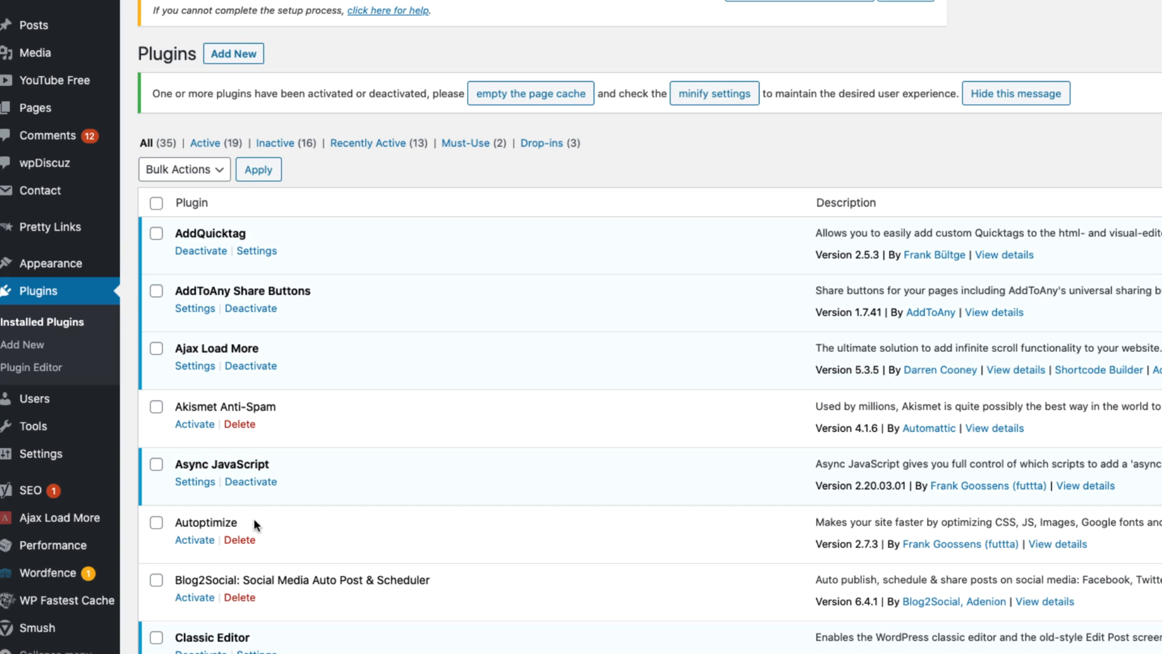
left_click_drag(278, 527, 173, 524)
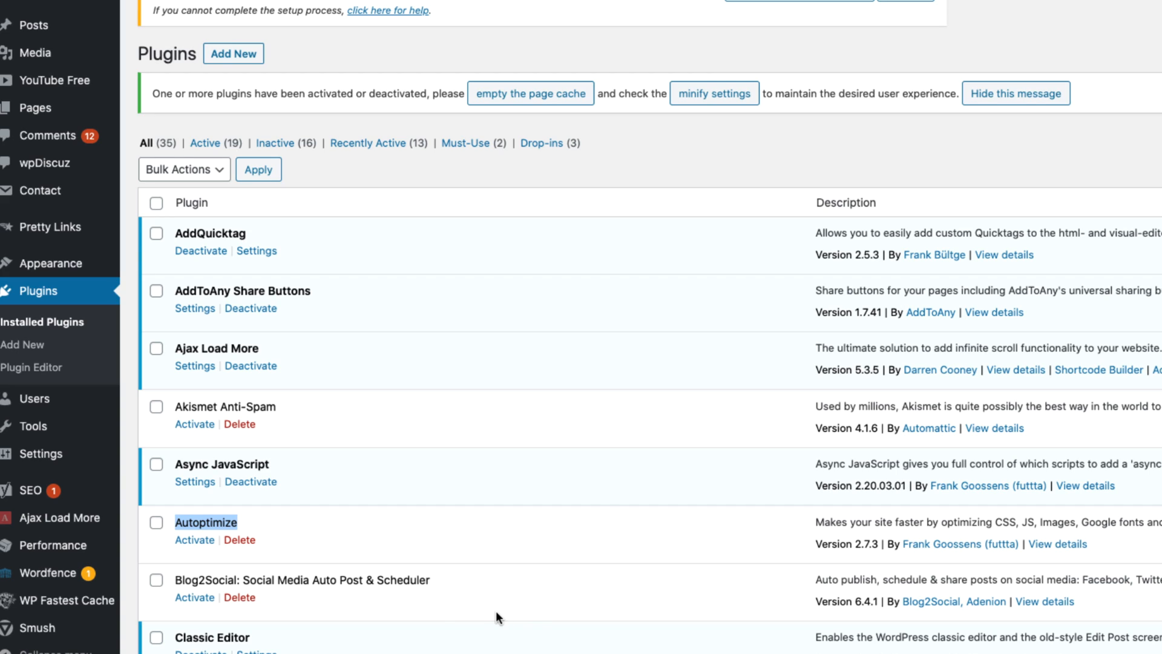
left_click(287, 646)
Review the rest of the installed plugins, from Contact Form 7 past Embed Plus for YouTube and Smush to Yoast SEO
scroll(286, 646, "down", 2)
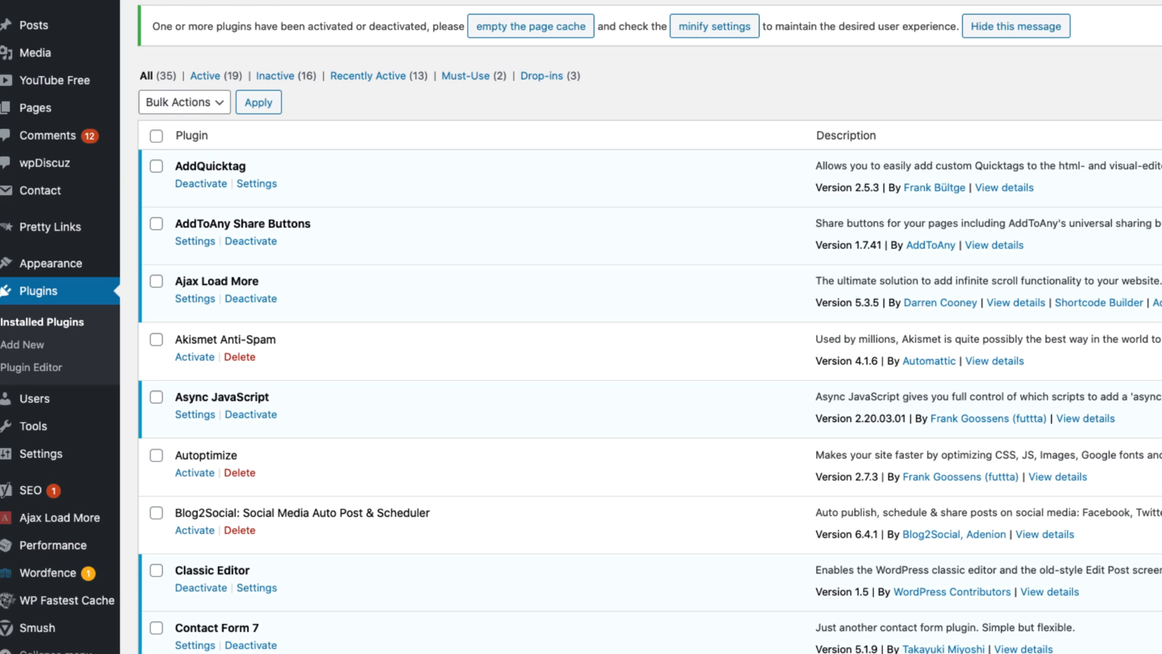
scroll(649, 327, "down", 3)
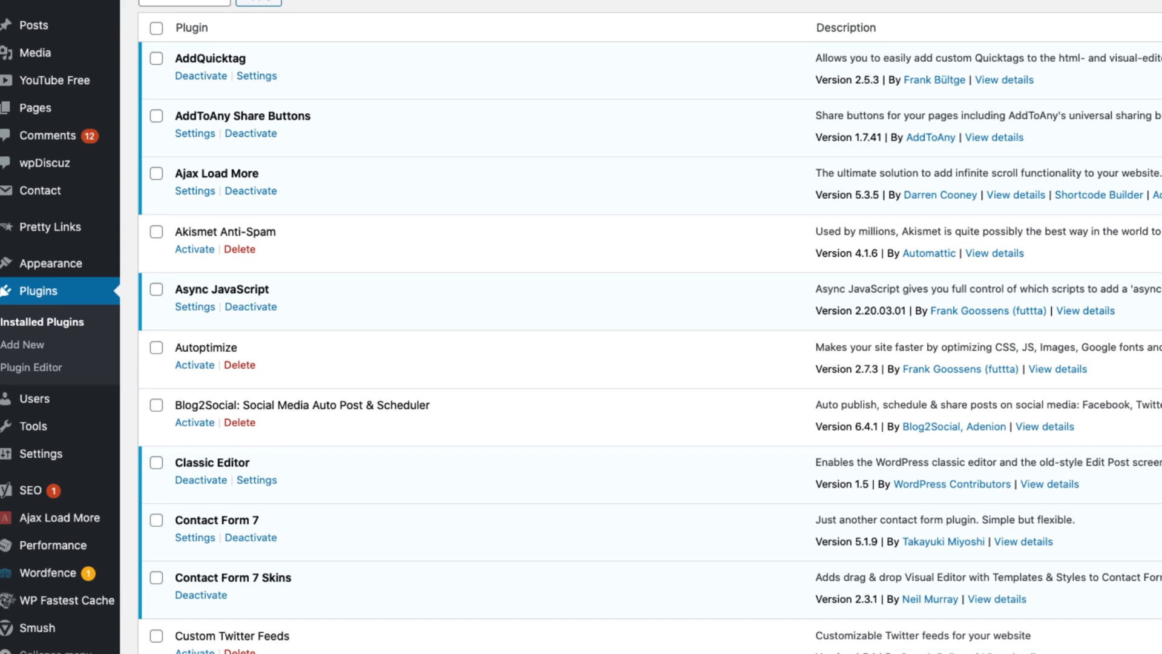
scroll(649, 327, "down", 2)
scroll(649, 327, "down", 4)
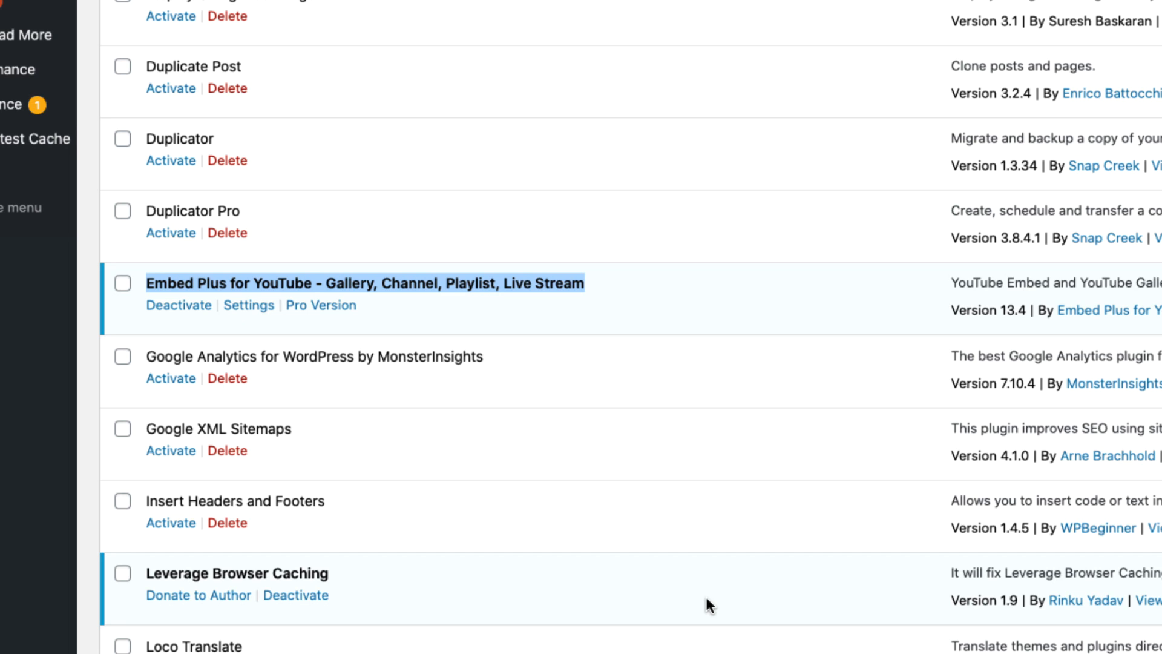
left_click(577, 367)
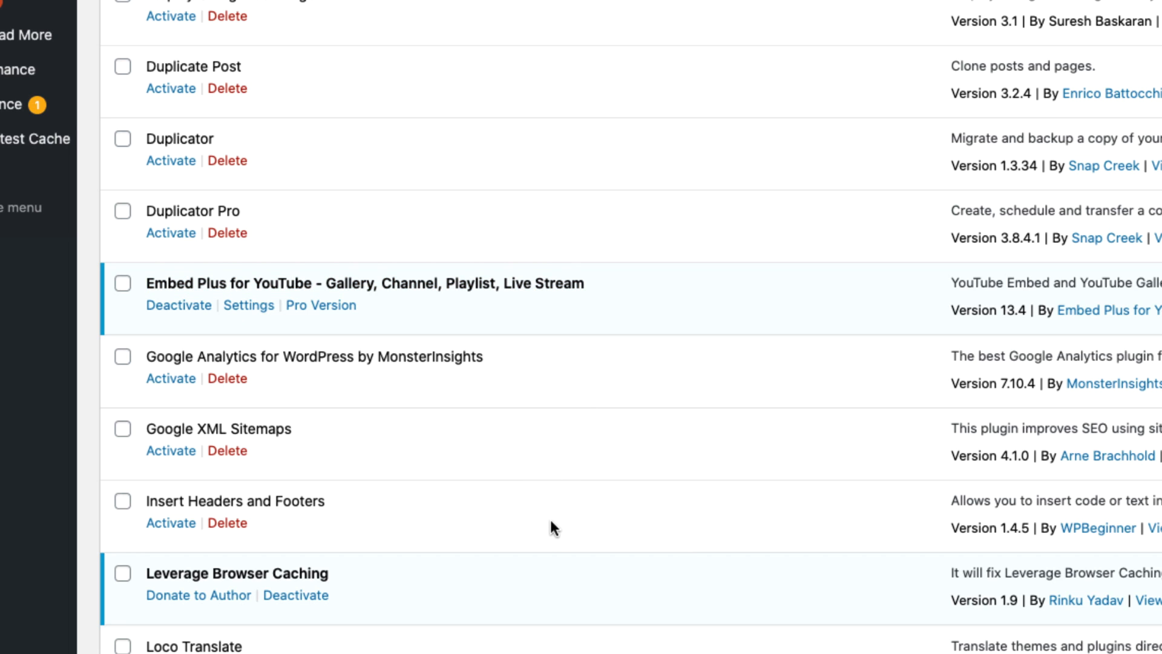
scroll(550, 521, "down", 1)
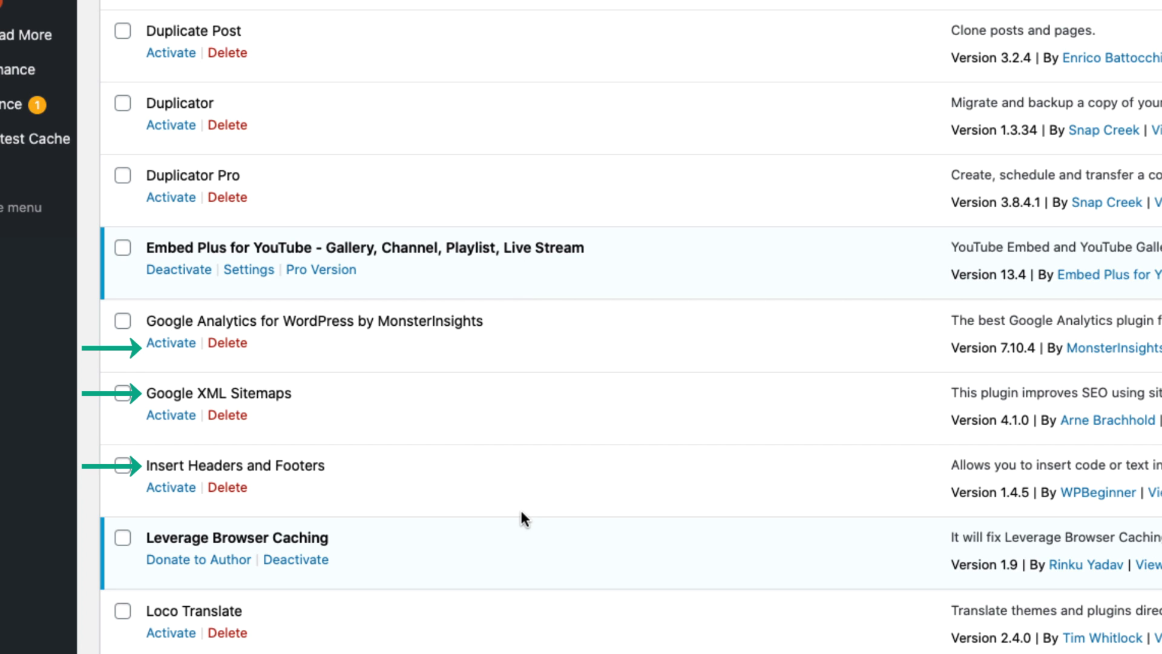
scroll(521, 512, "down", 7)
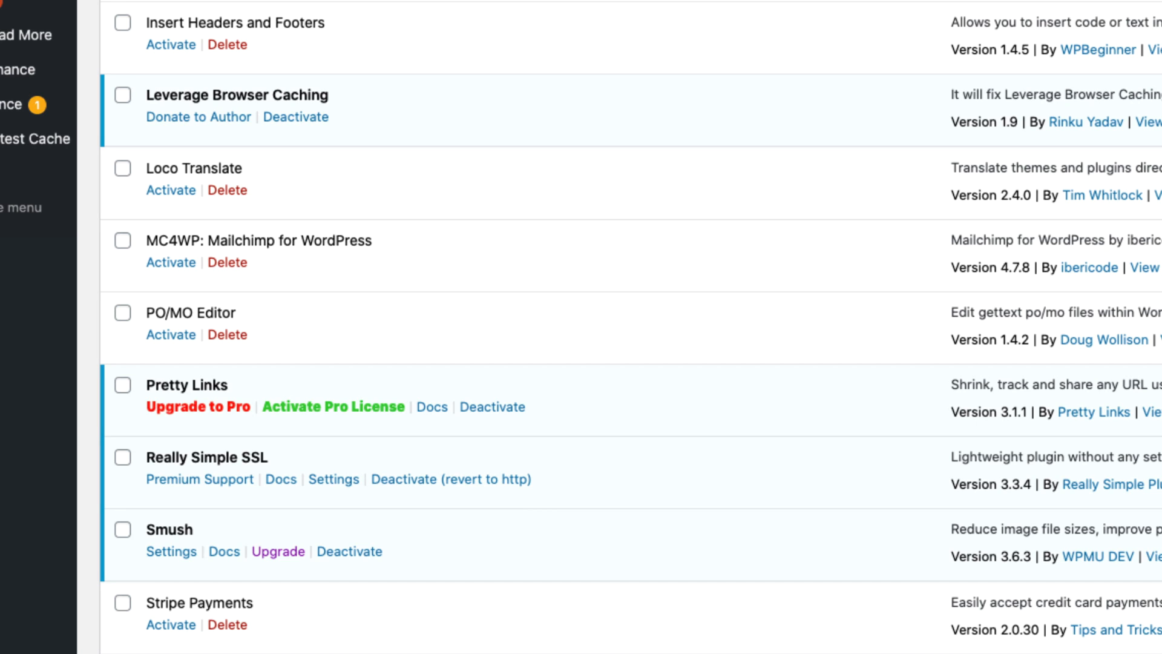
scroll(249, 539, "down", 8)
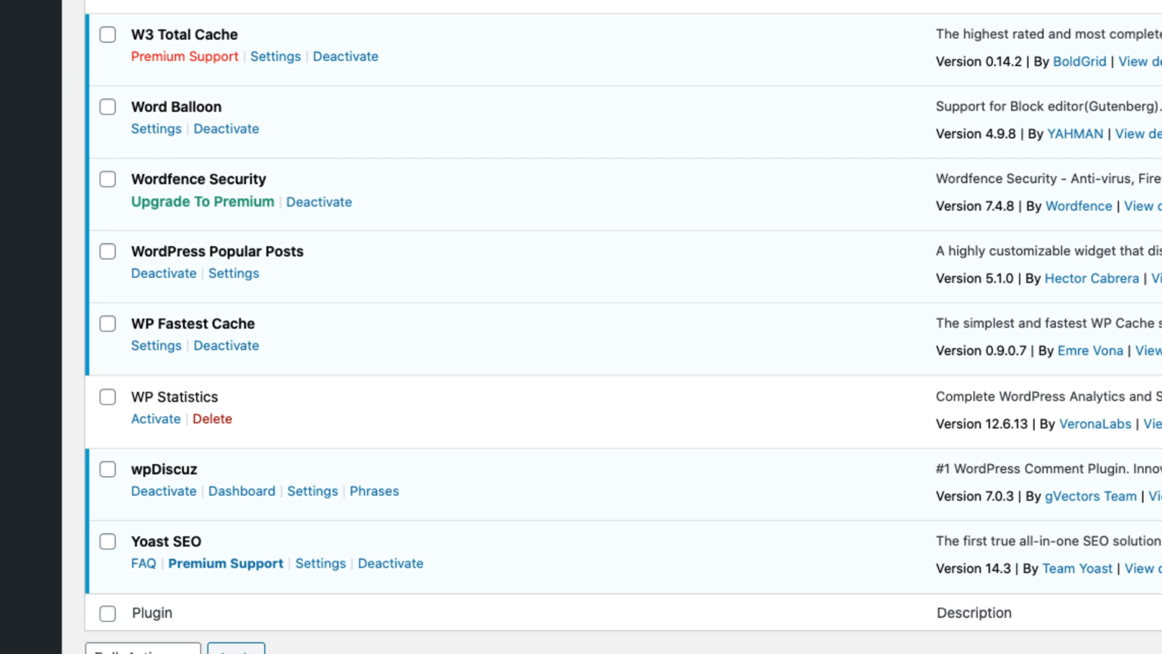
Examine the Leverage Browser Caching plugin entry and the browser caching and Cache-Control header code in the htaccess file
scroll(509, 182, "up", 10)
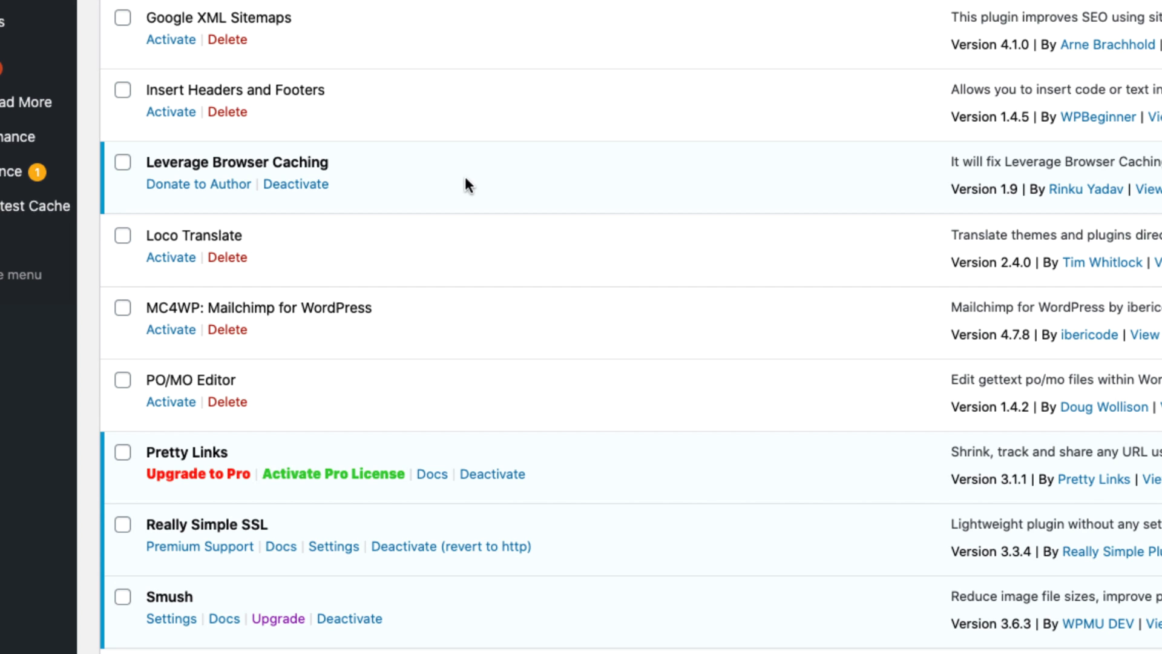
left_click_drag(348, 163, 102, 155)
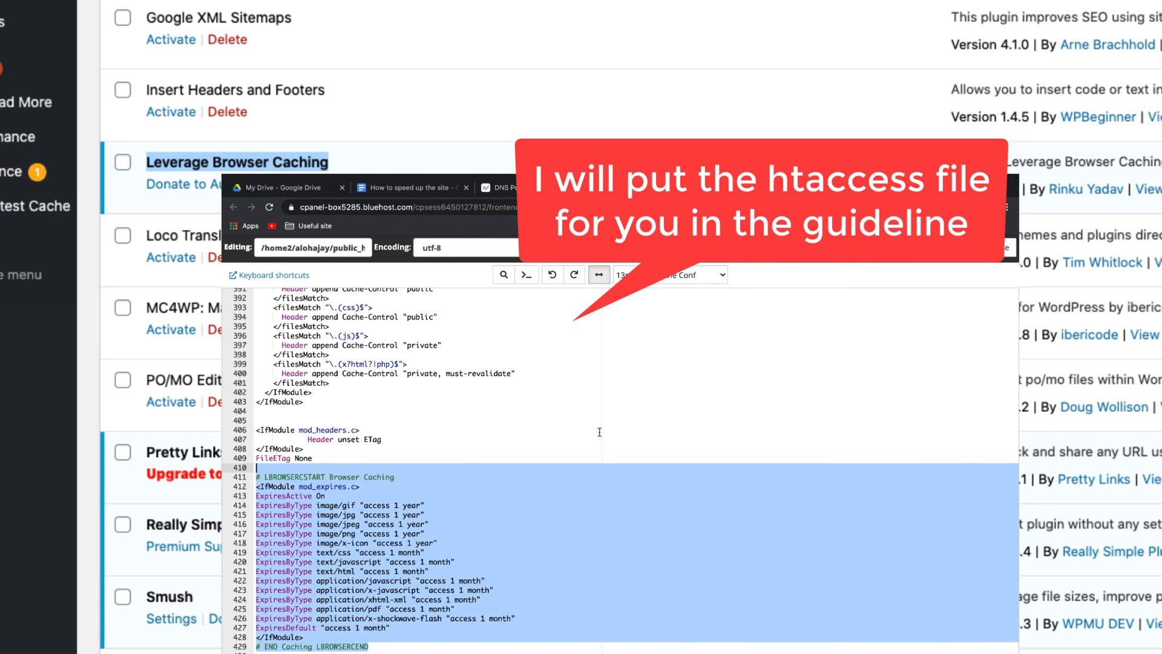
left_click(593, 436)
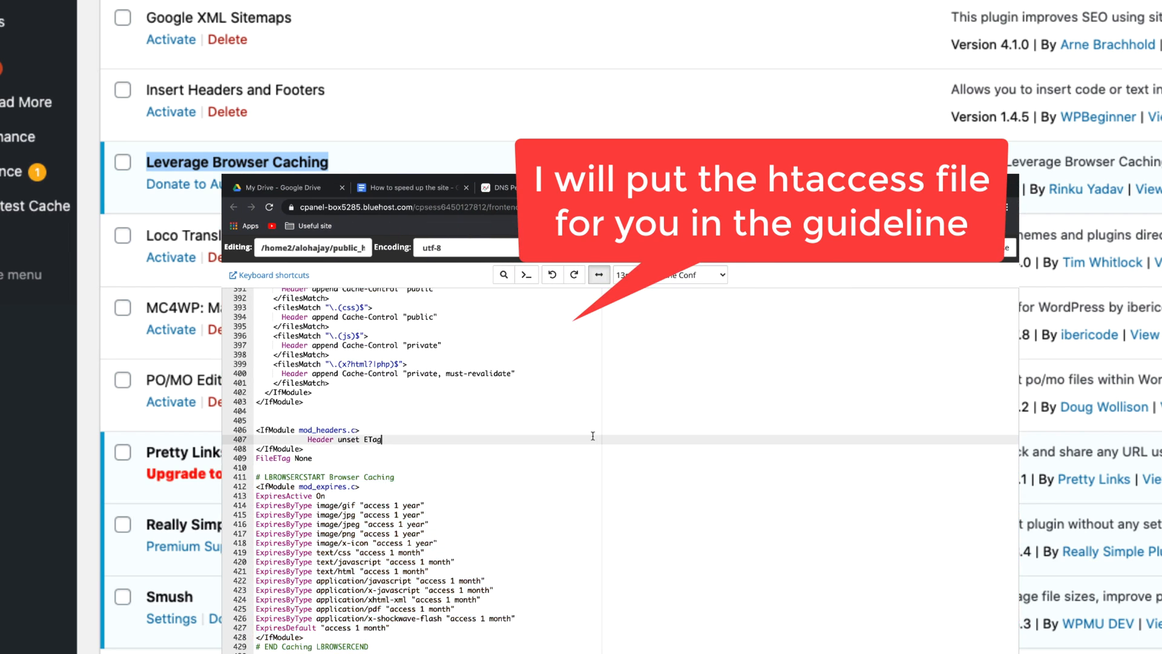
left_click_drag(386, 604, 356, 543)
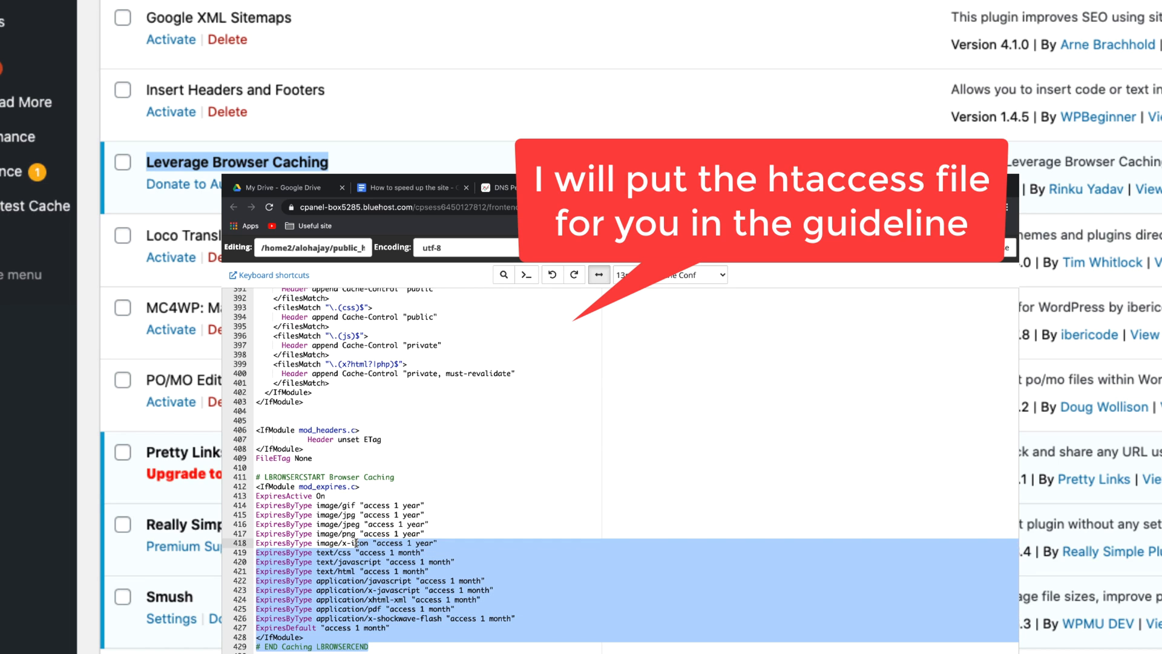
scroll(356, 542, "up", 5)
scroll(356, 542, "up", 4)
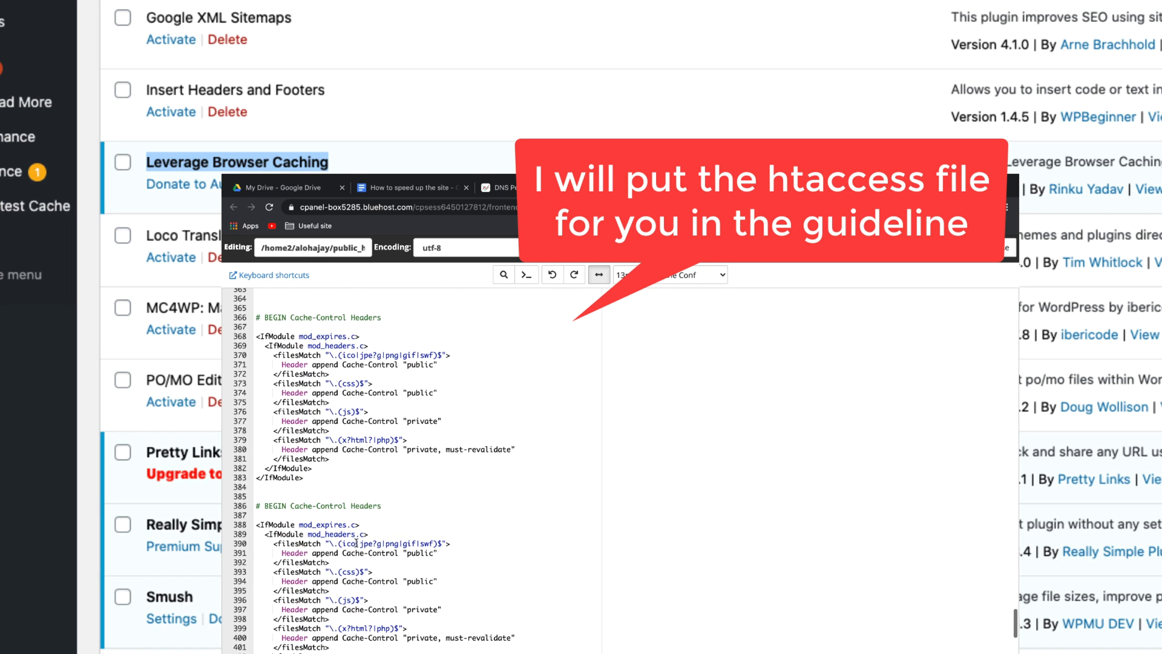
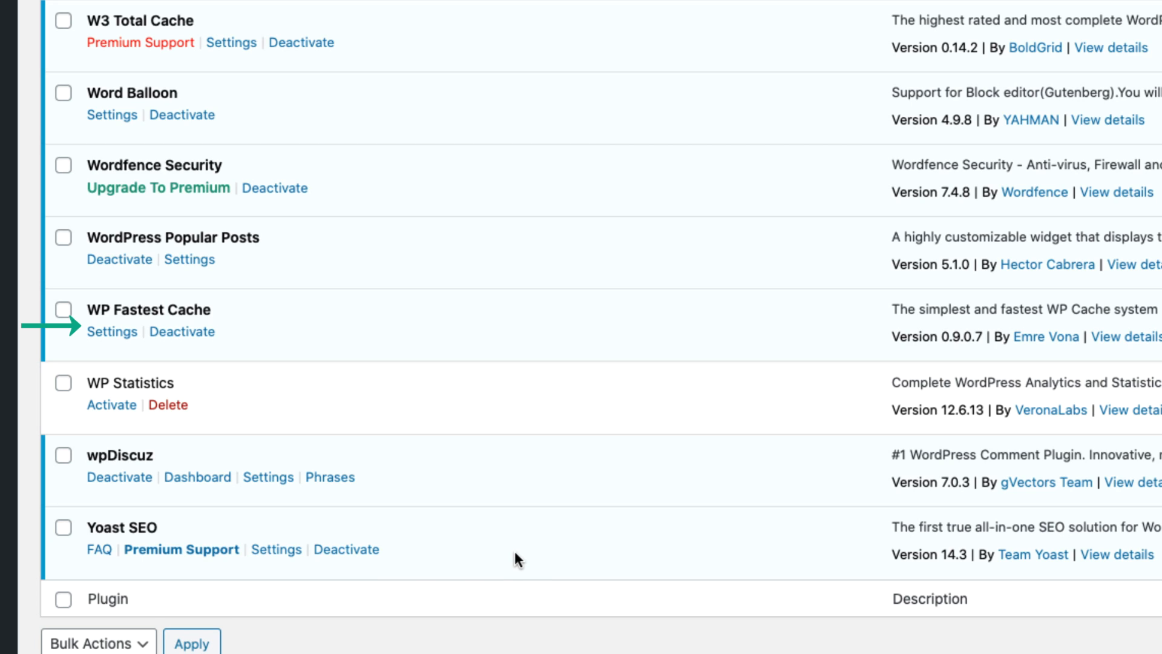
Compare the W3 Total Cache and WP Fastest Cache entries with the other active plugins, from Embed Plus for YouTube to Yoast SEO
left_click_drag(484, 542, 107, 523)
left_click_drag(234, 309, 303, 9)
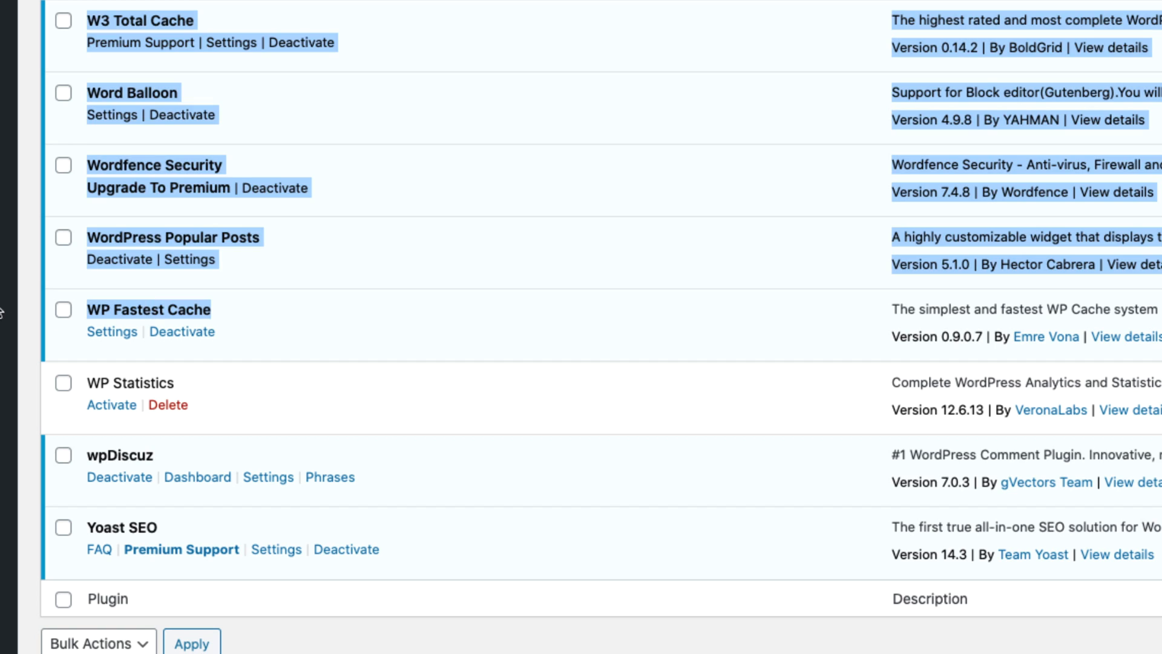
left_click(329, 249)
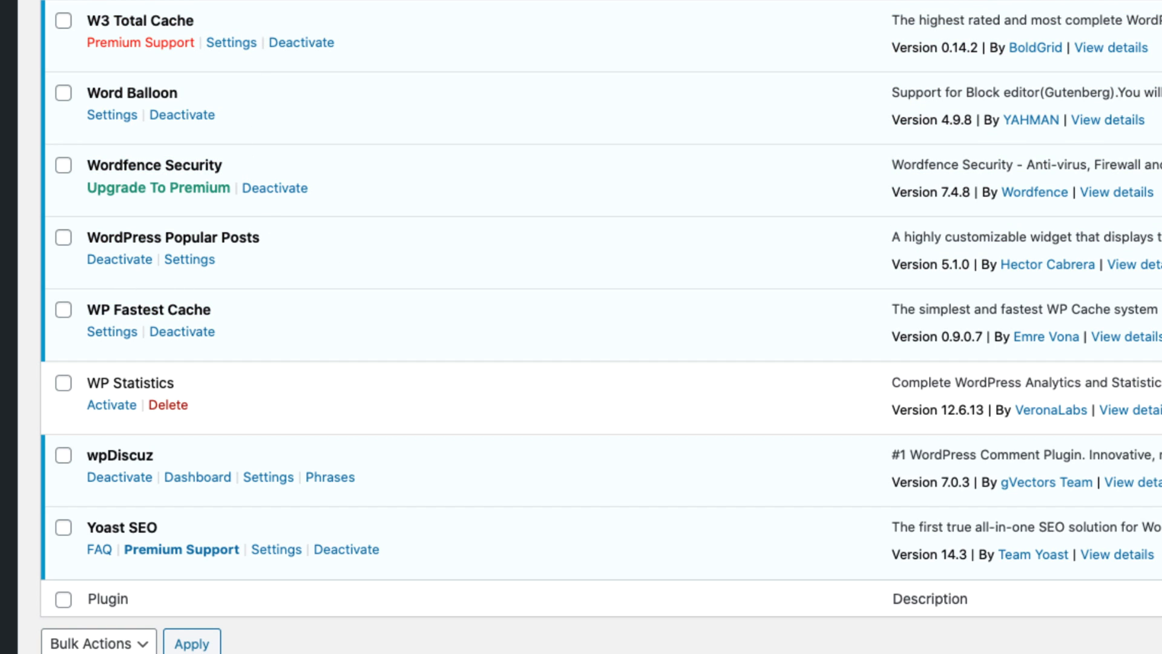
scroll(581, 327, "up", 9)
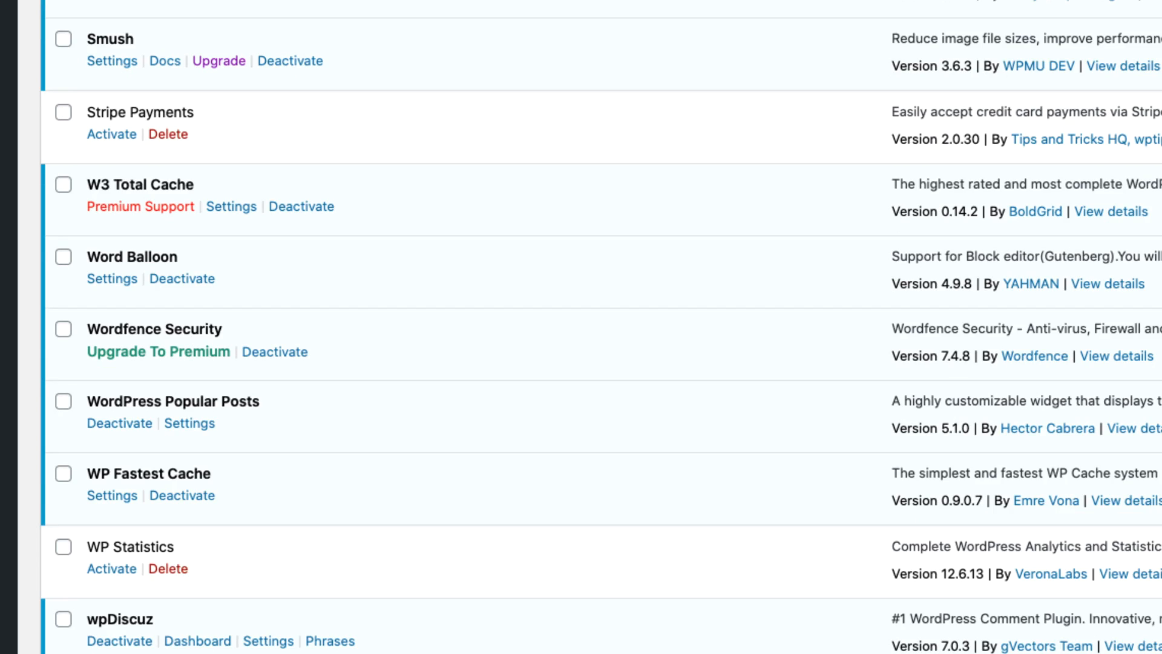
scroll(581, 327, "up", 6)
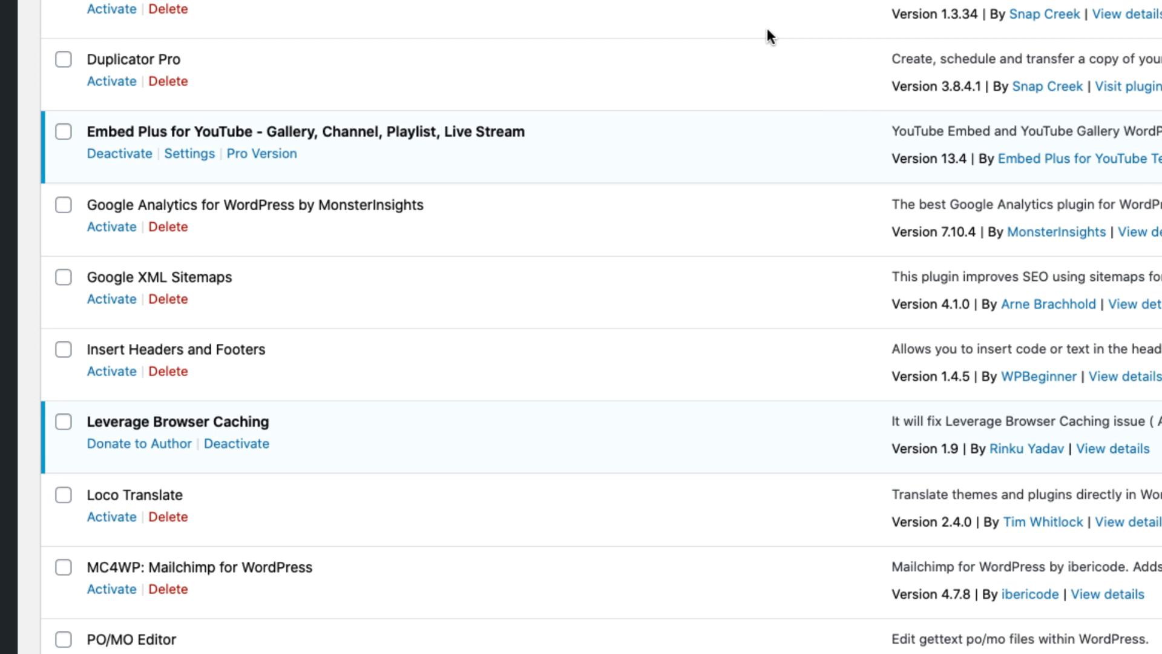
scroll(768, 28, "down", 15)
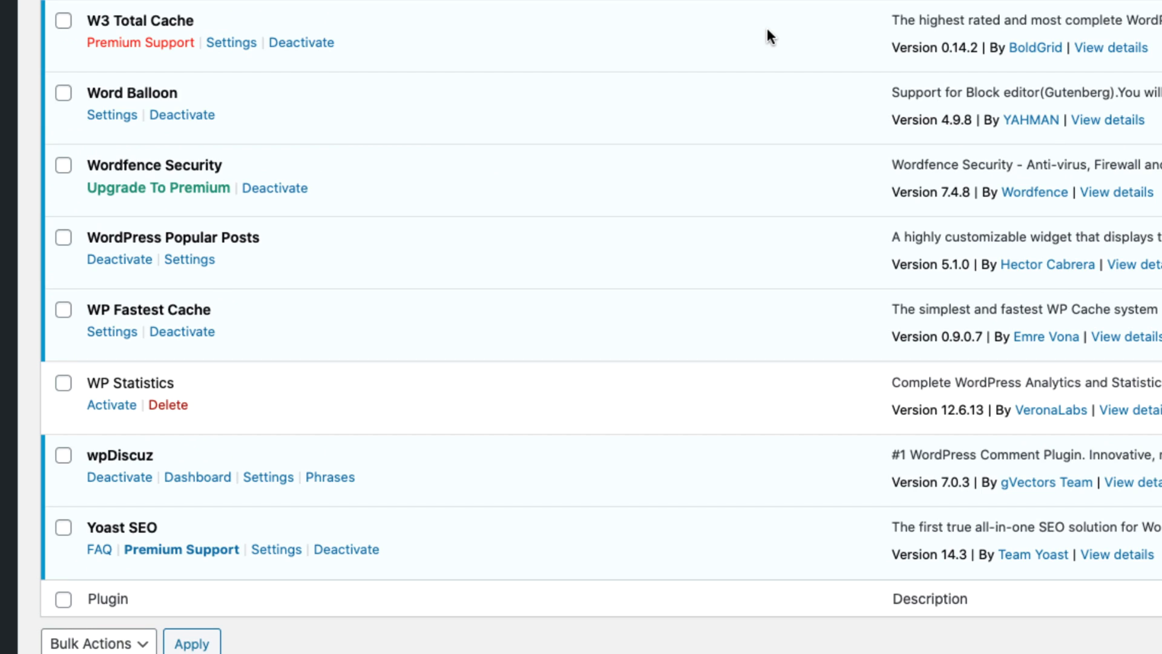
scroll(767, 30, "up", 15)
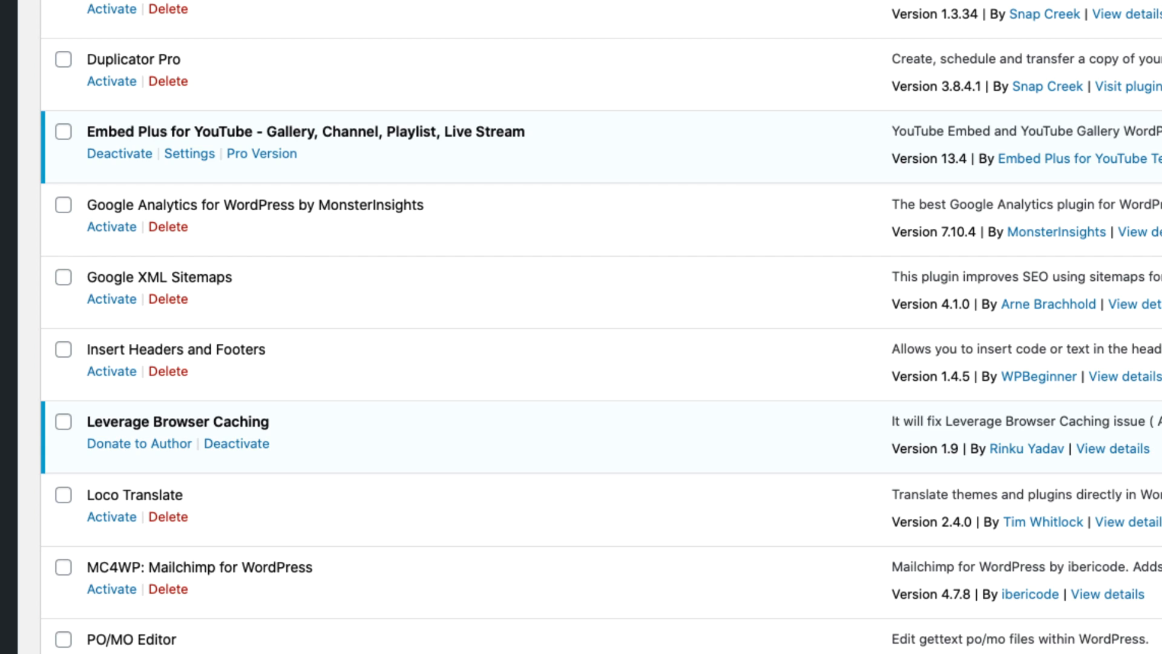
scroll(539, 498, "down", 3)
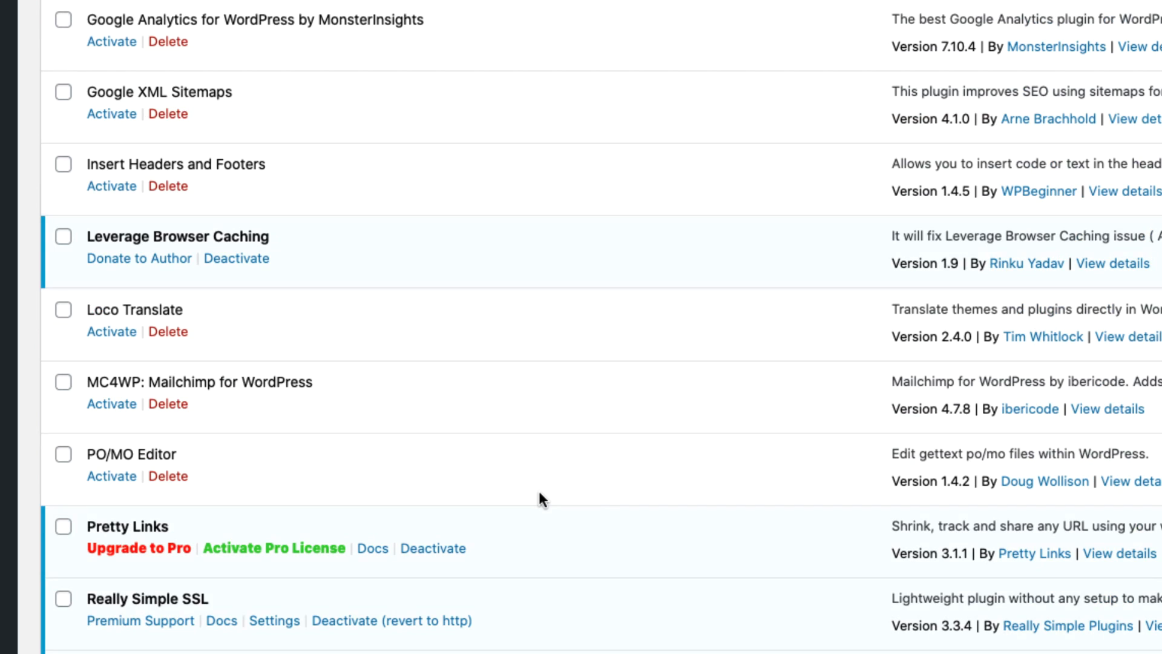
scroll(542, 500, "down", 10)
scroll(540, 497, "down", 4)
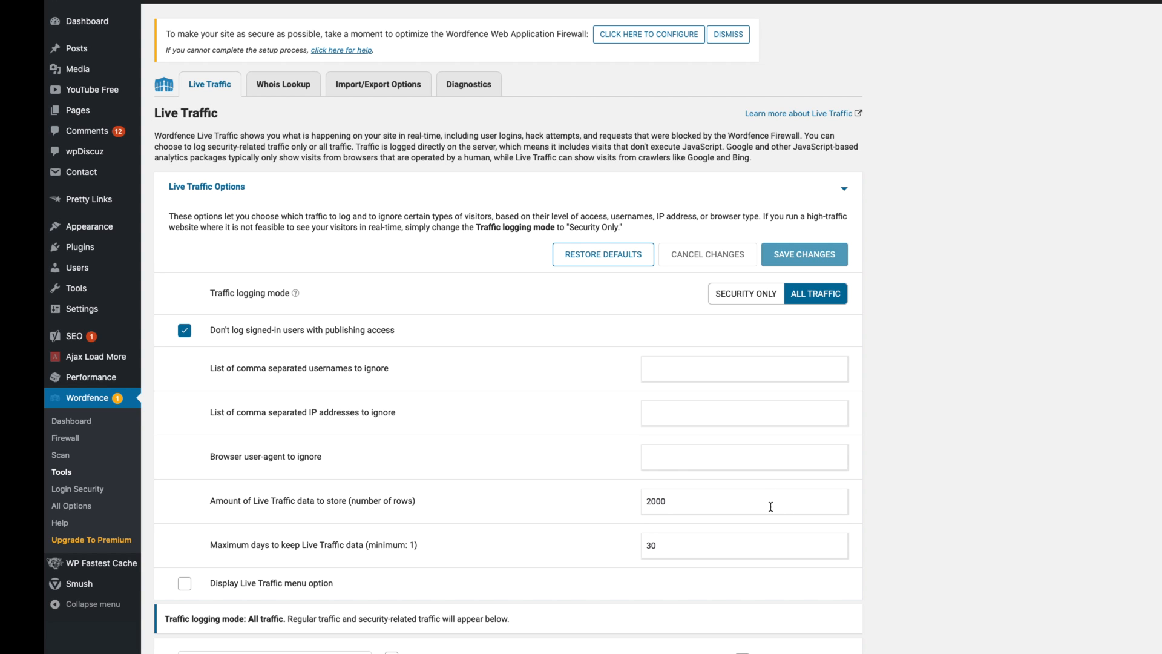
Open Wordfence's scan management options and examine the low resource scanning setting under Performance Options
left_click(62, 456)
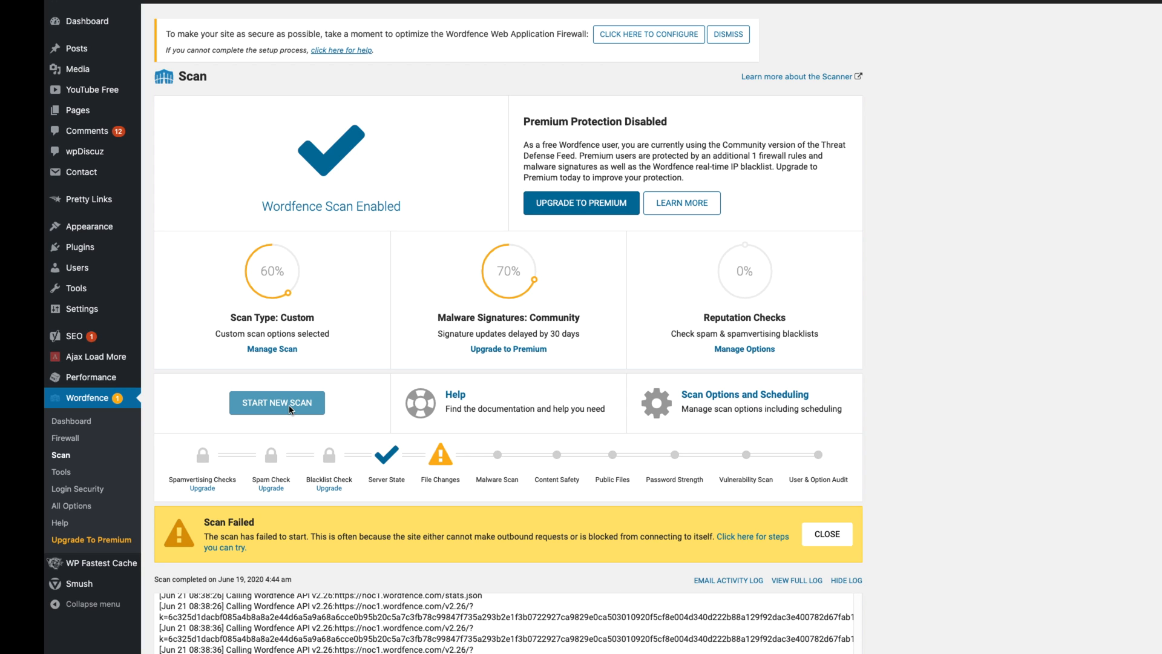
left_click(272, 349)
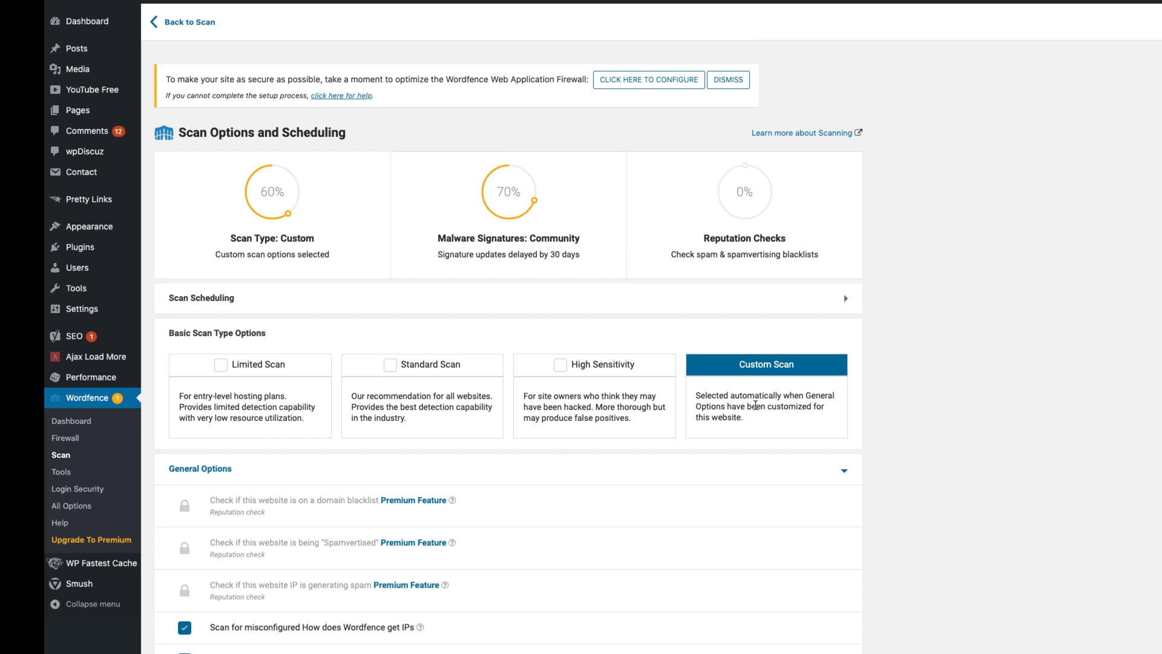
scroll(750, 455, "down", 5)
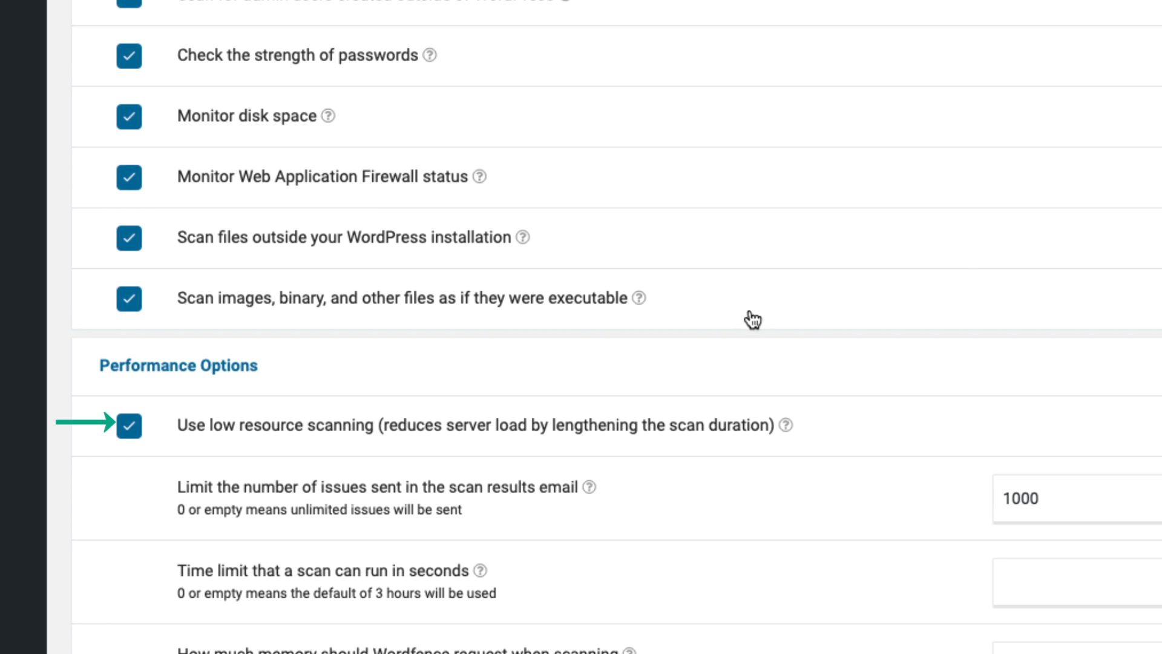
left_click_drag(264, 441, 809, 420)
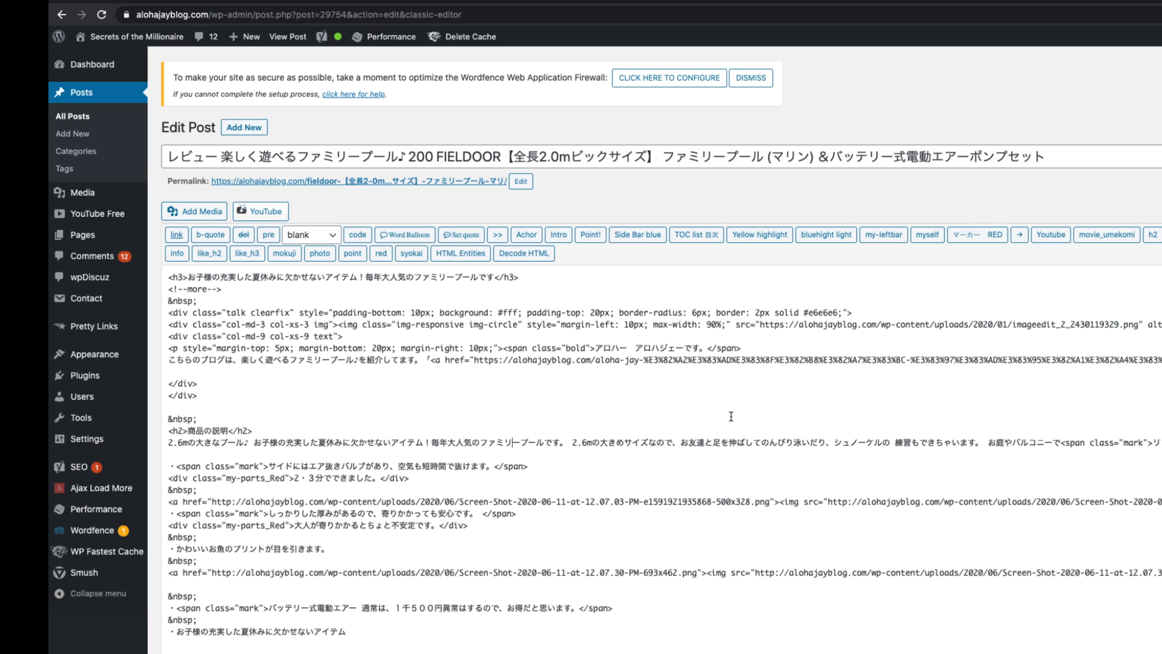
scroll(569, 582, "down", 10)
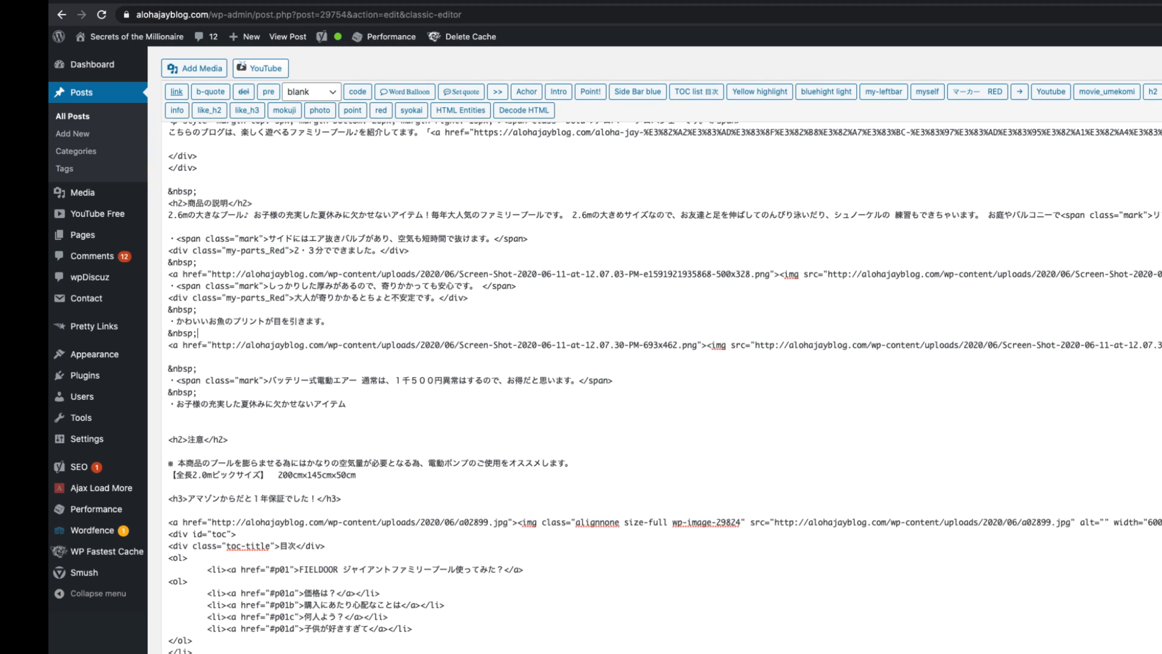
scroll(605, 364, "up", 15)
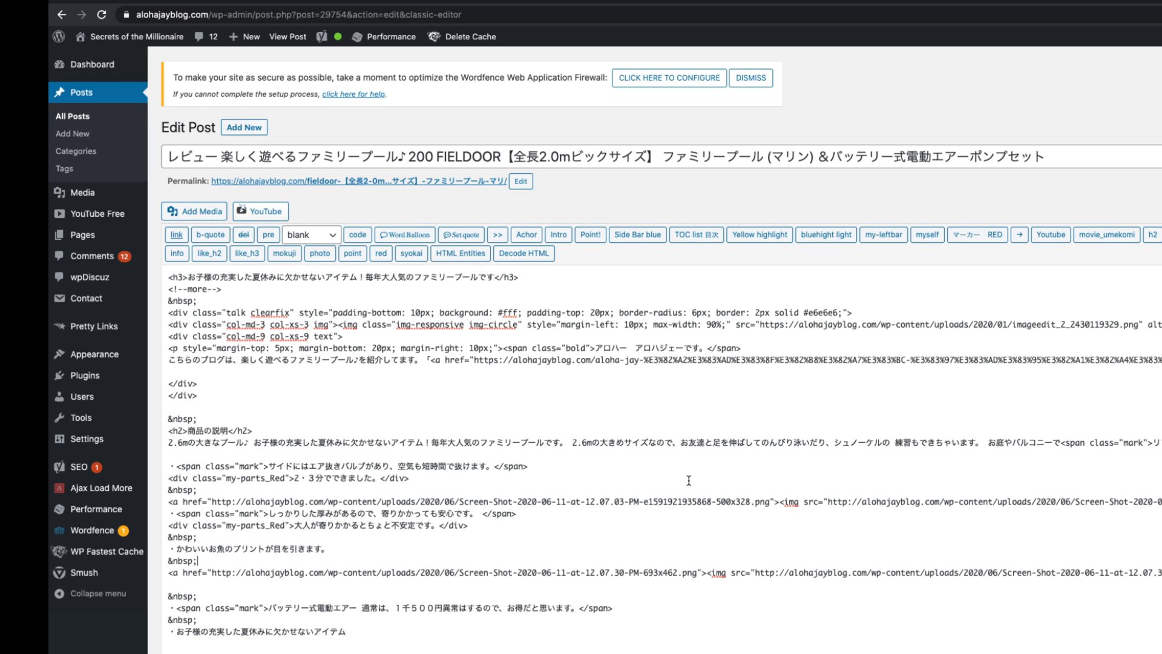
mouse_move(100, 357)
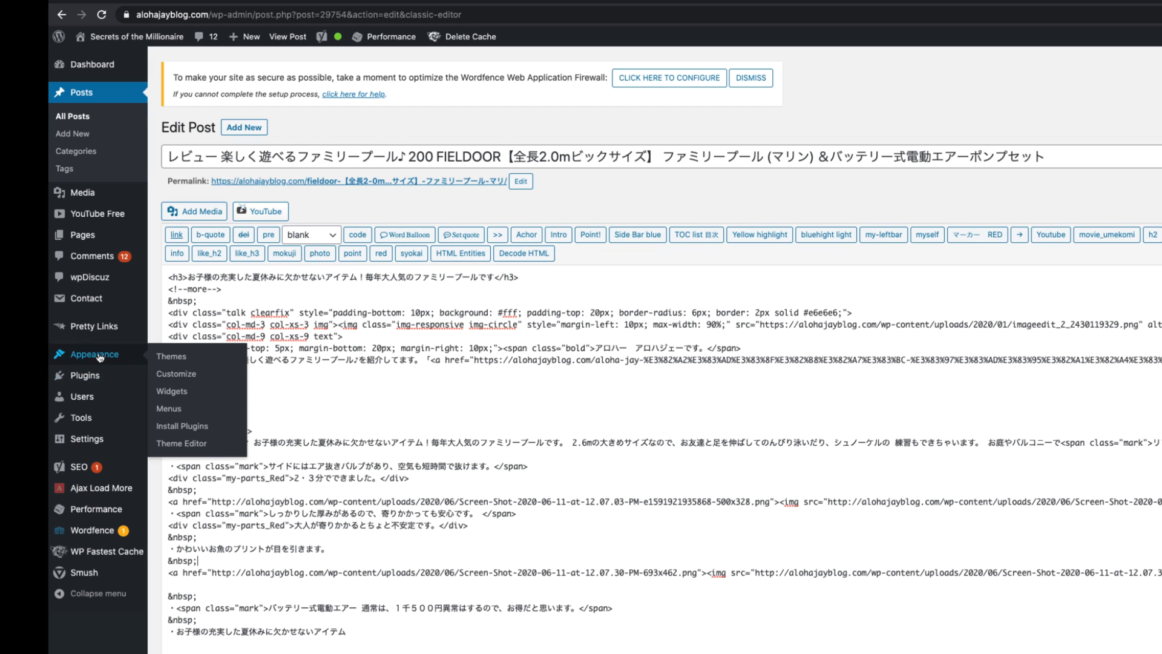
mouse_move(99, 381)
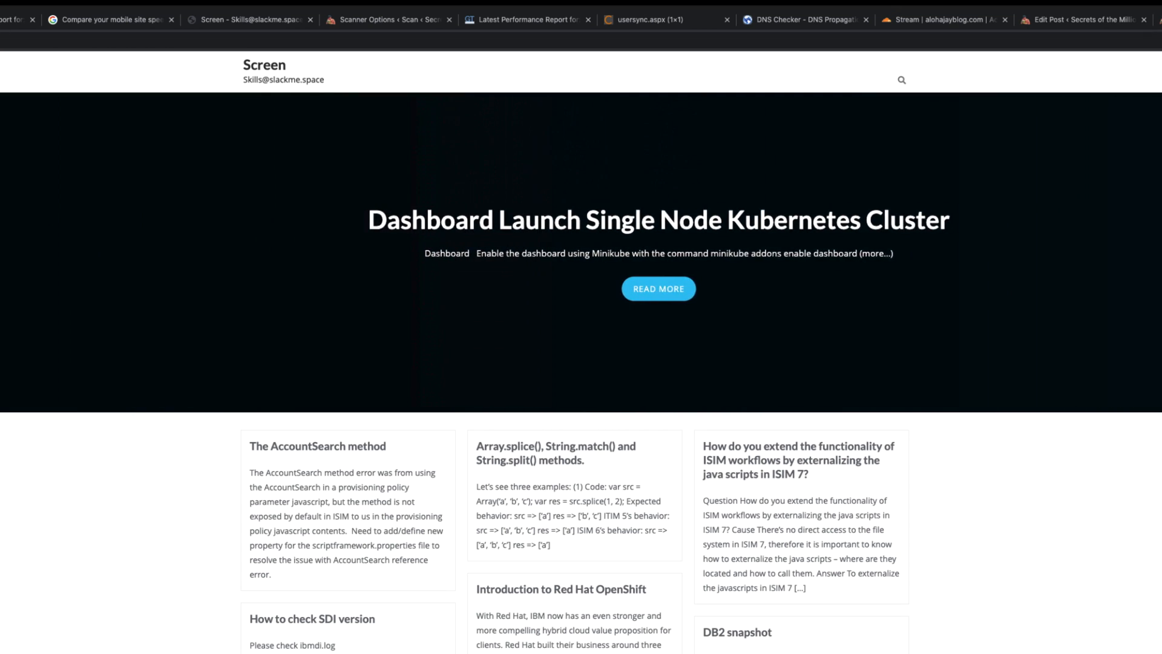
Load alohajayblog.com in a new browser tab and open the Developer Tools for it
key("super+t")
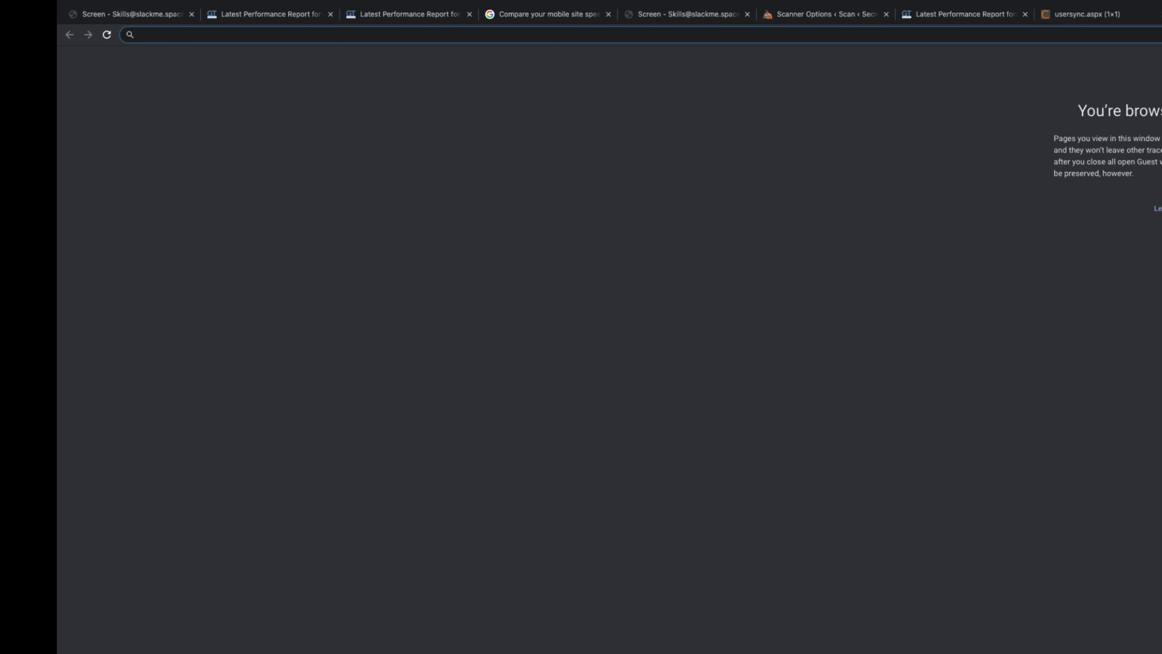
type("al")
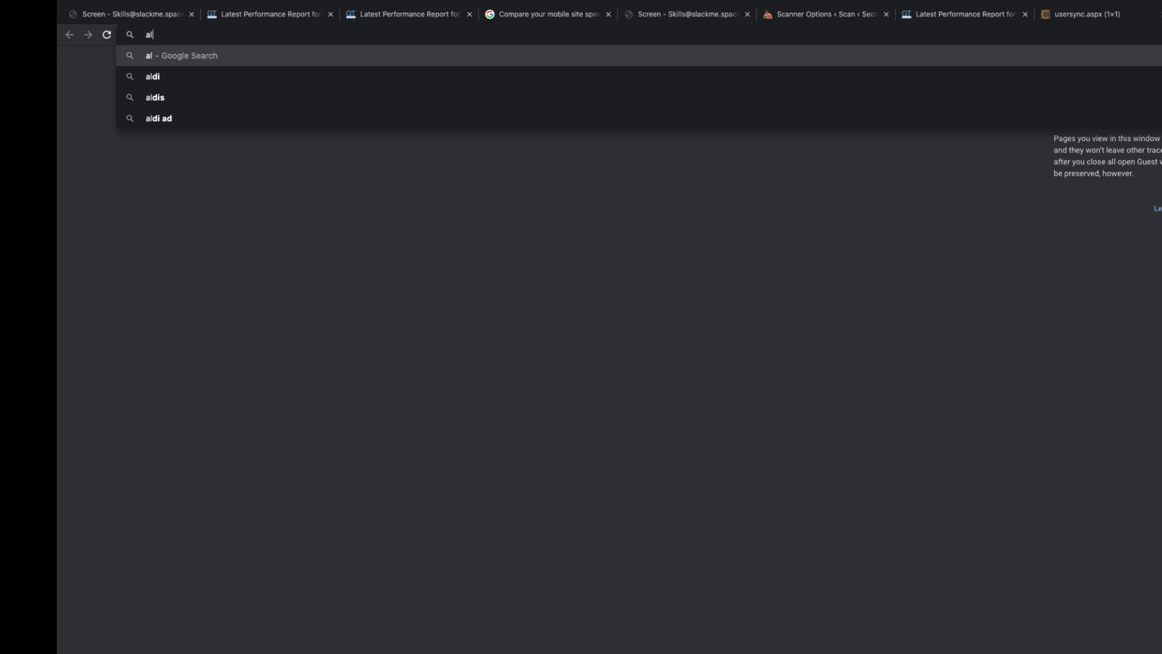
type("oha")
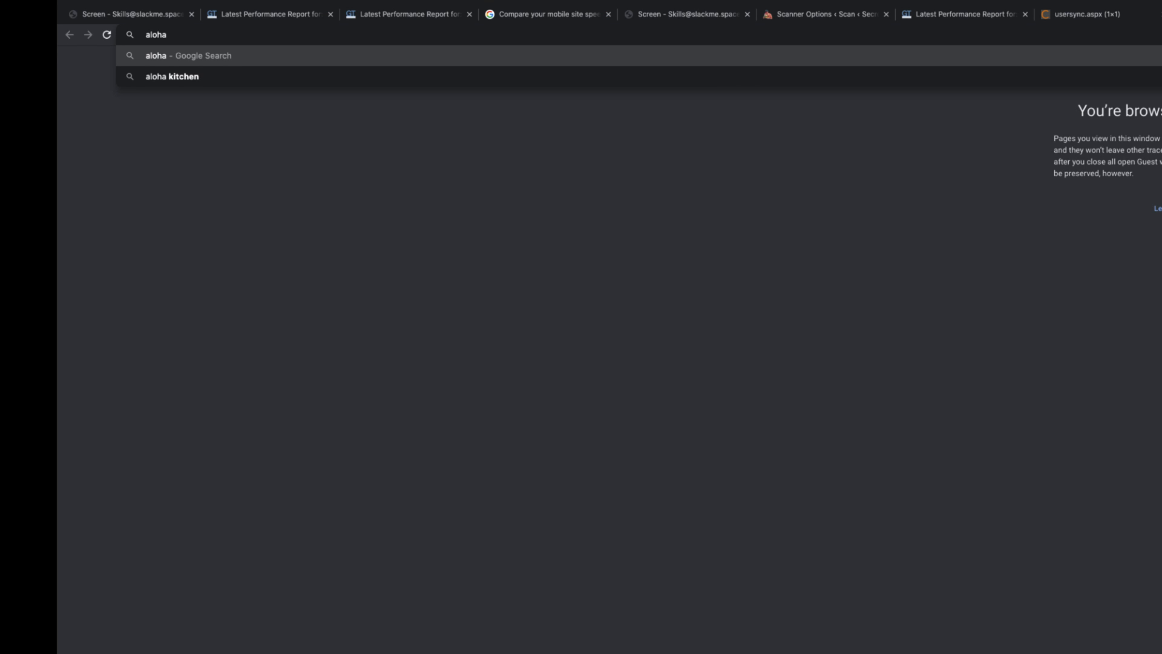
type("j")
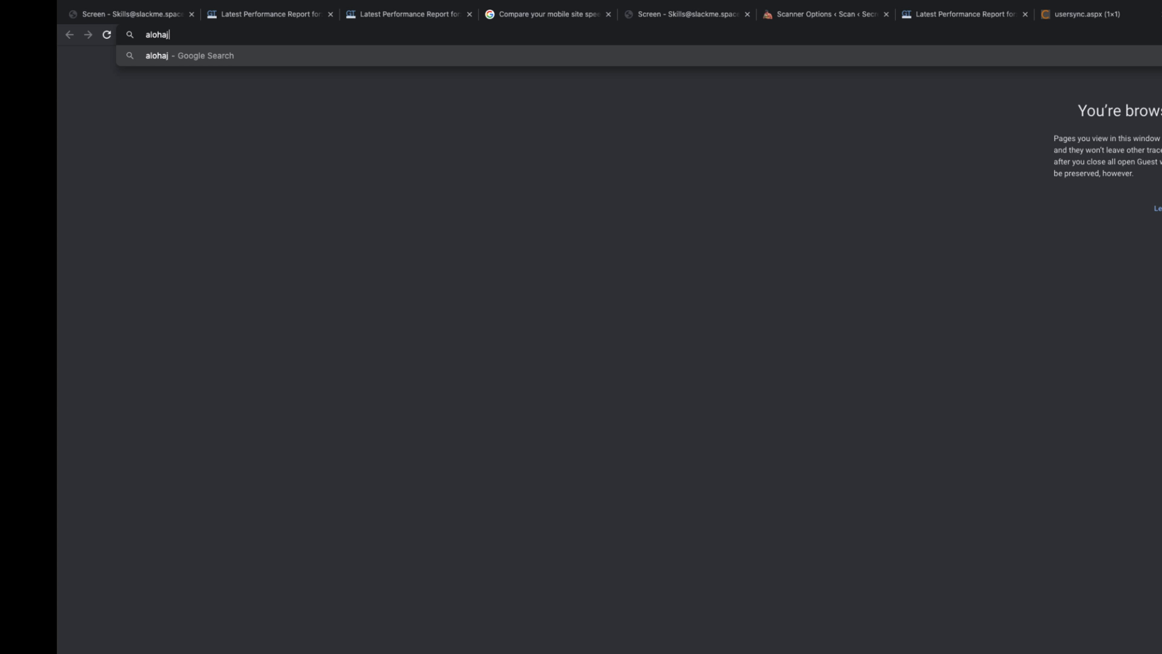
key("BackSpace")
key("BackSpace")
key("BackSpace")
key("BackSpace")
type("oha")
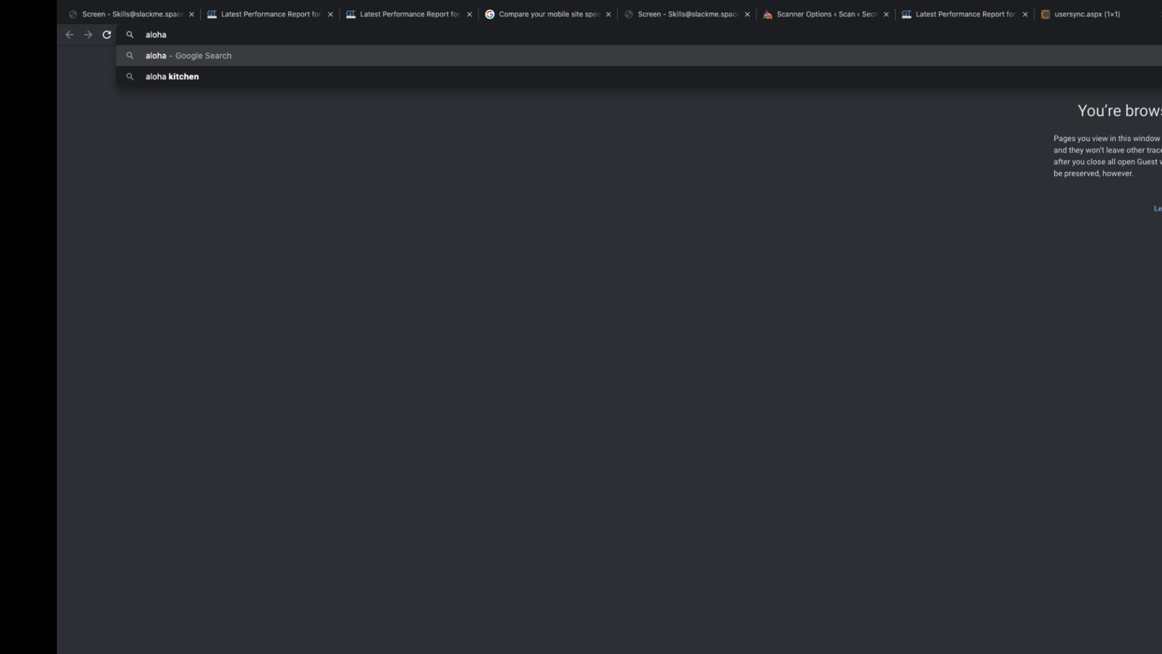
type("jayblog.com")
key("Return")
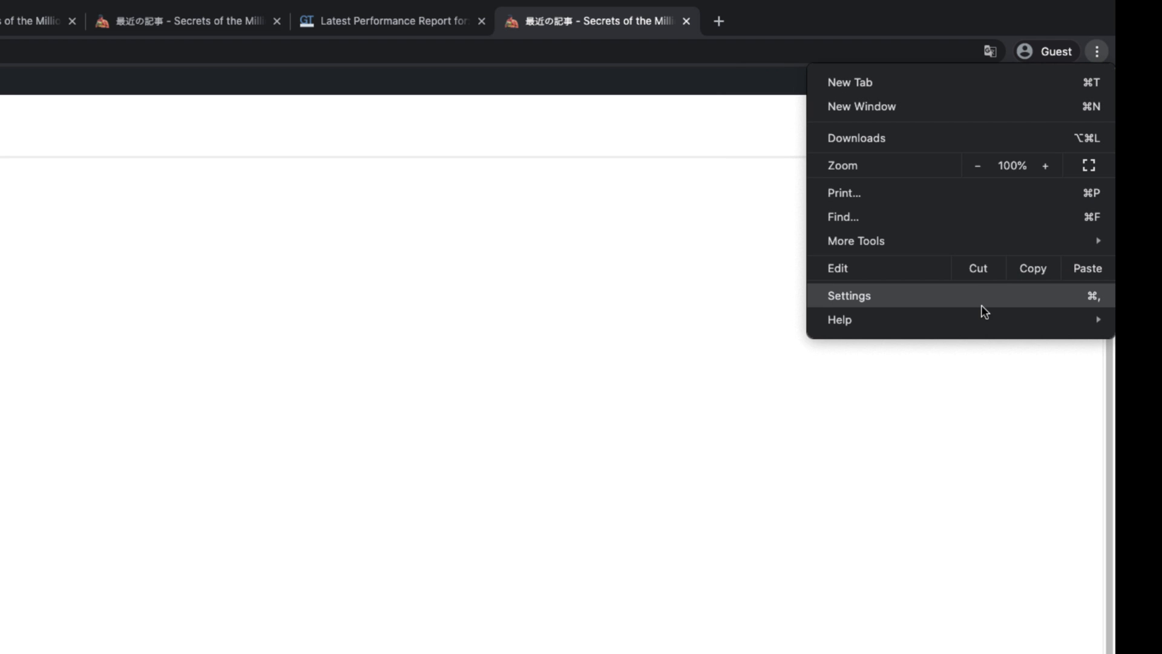
mouse_move(972, 245)
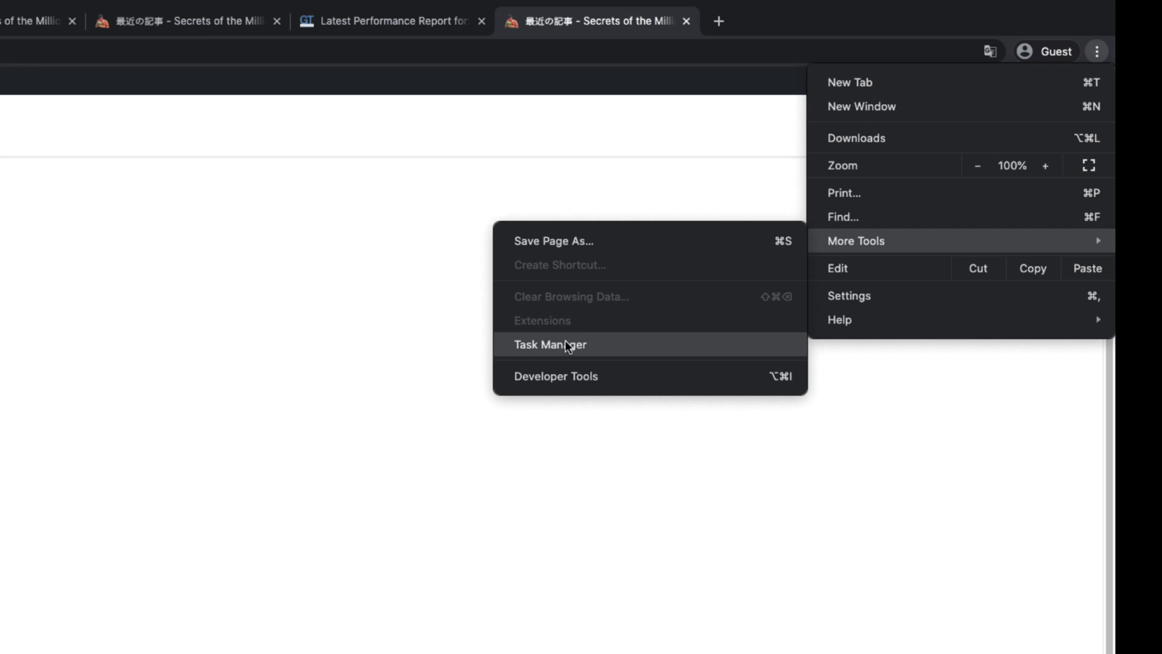
left_click(561, 375)
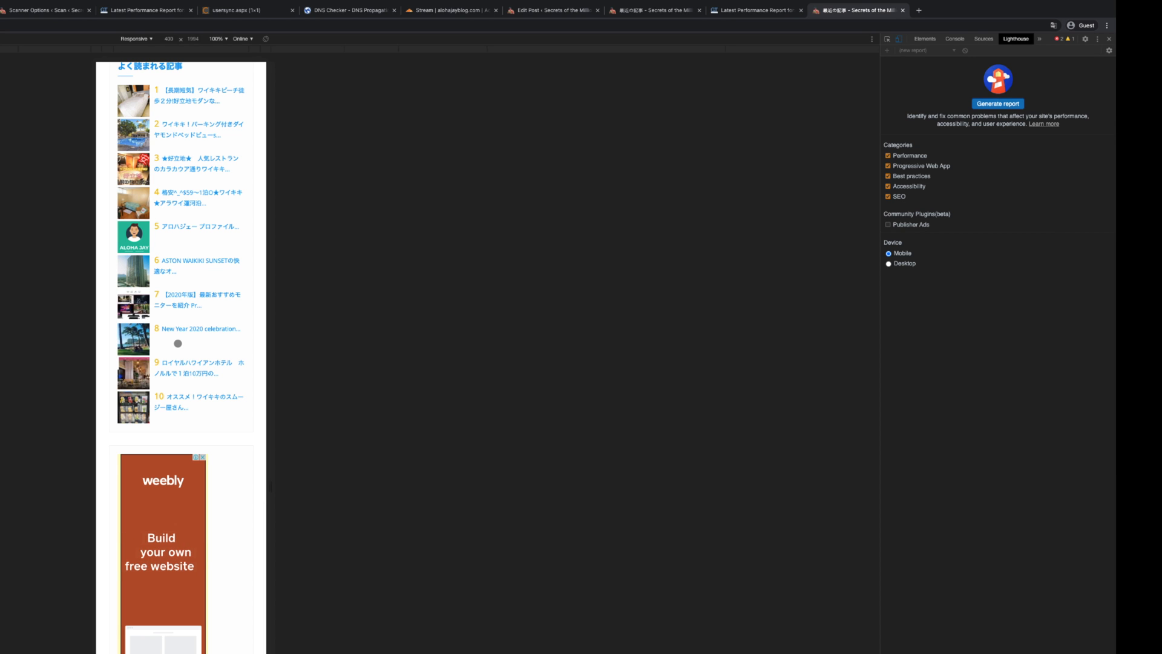
Load more posts on the blog's home page in the responsive mobile preview and look through the post list
scroll(178, 343, "up", 15)
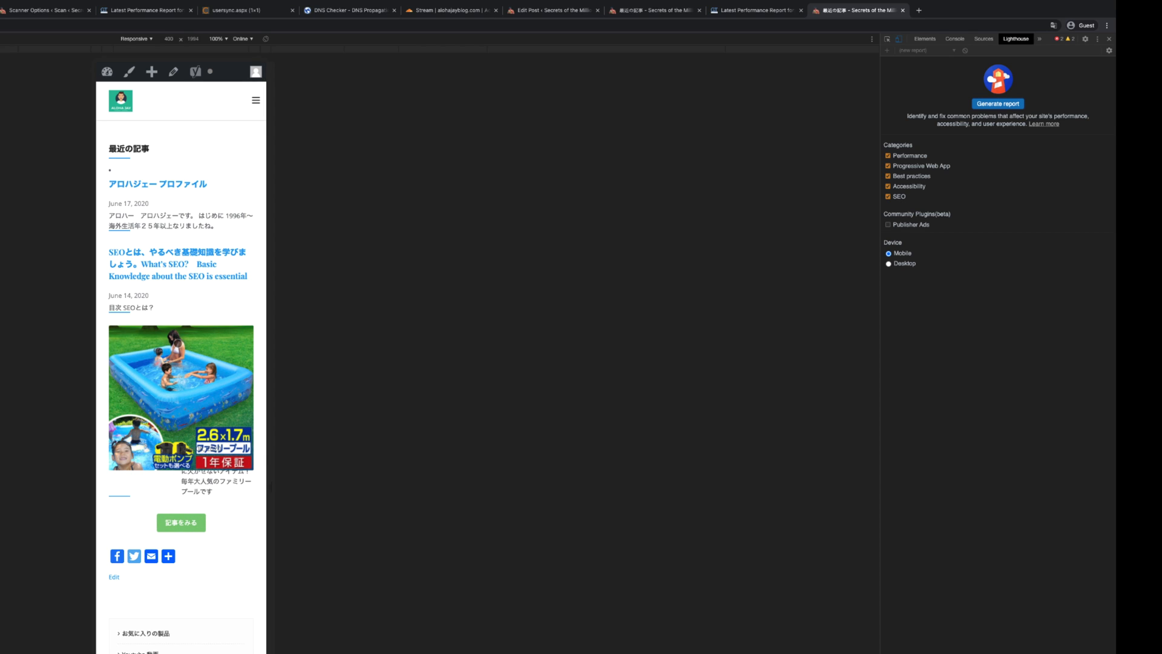
left_click(189, 520)
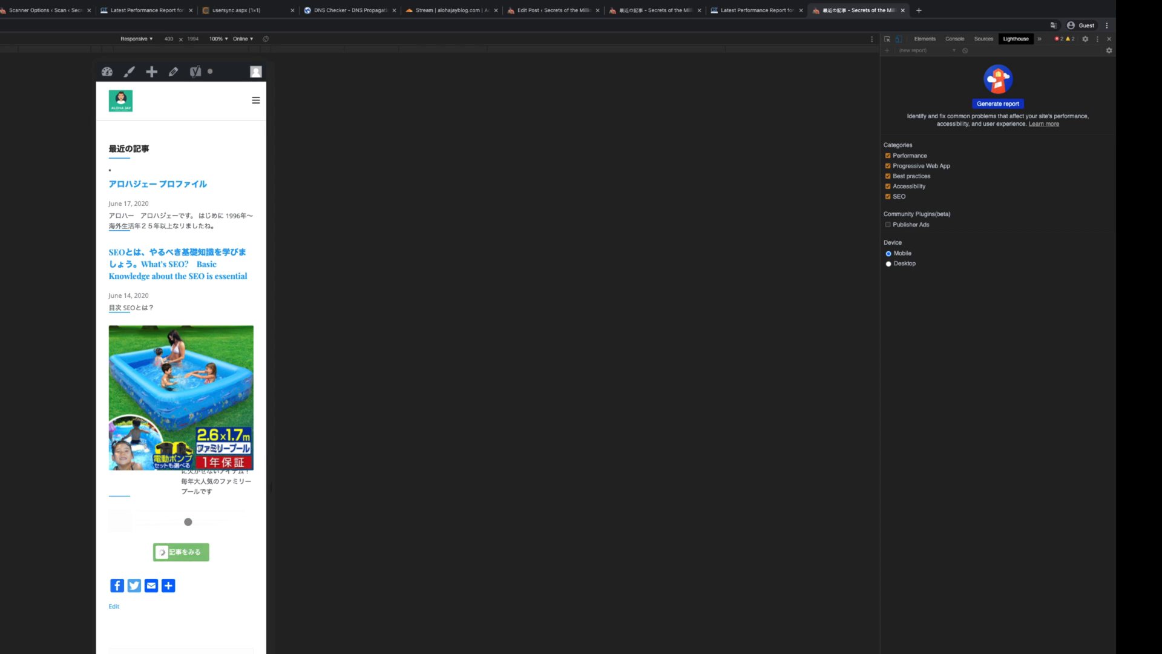
scroll(189, 530, "down", 15)
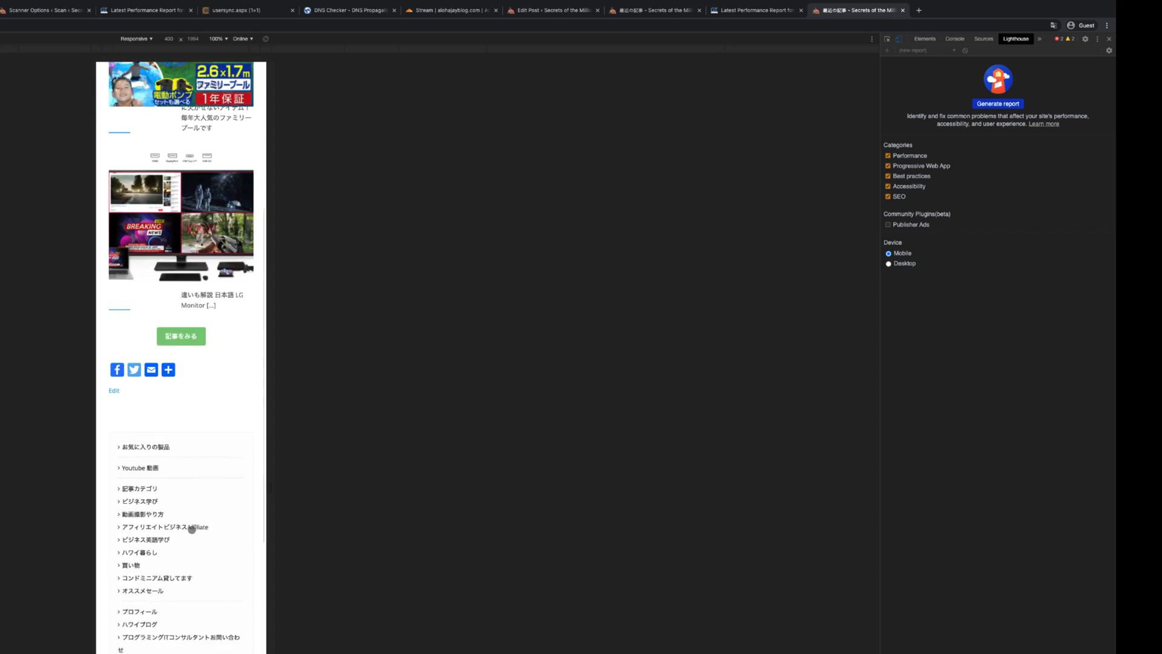
scroll(192, 529, "down", 5)
scroll(191, 529, "up", 20)
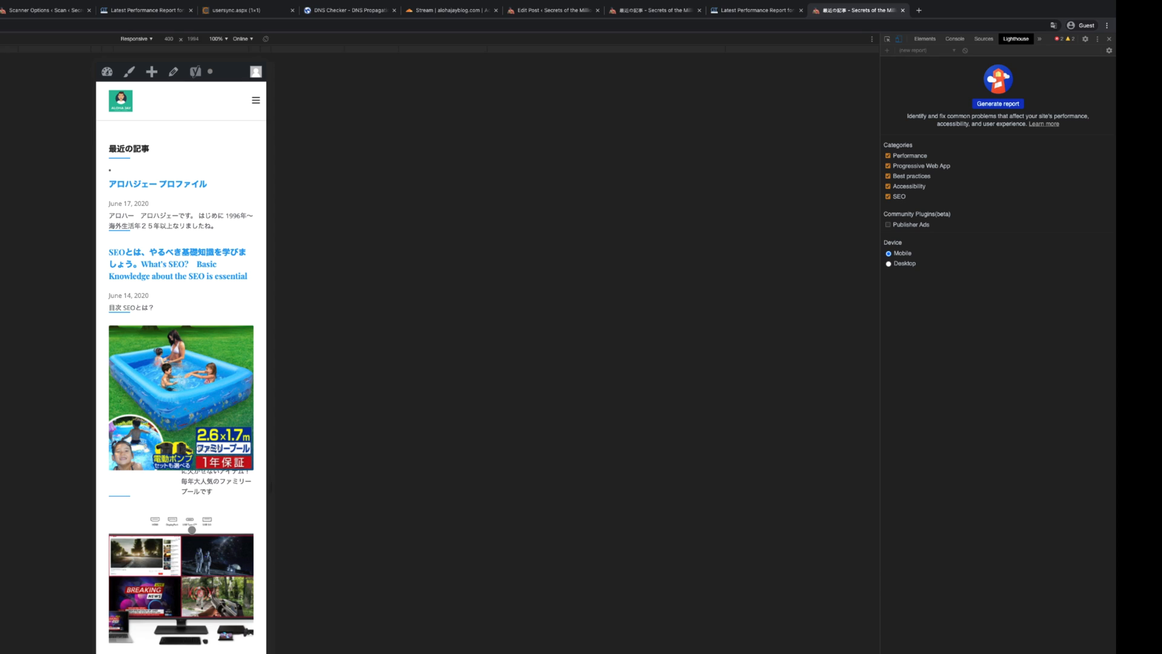
scroll(194, 458, "down", 6)
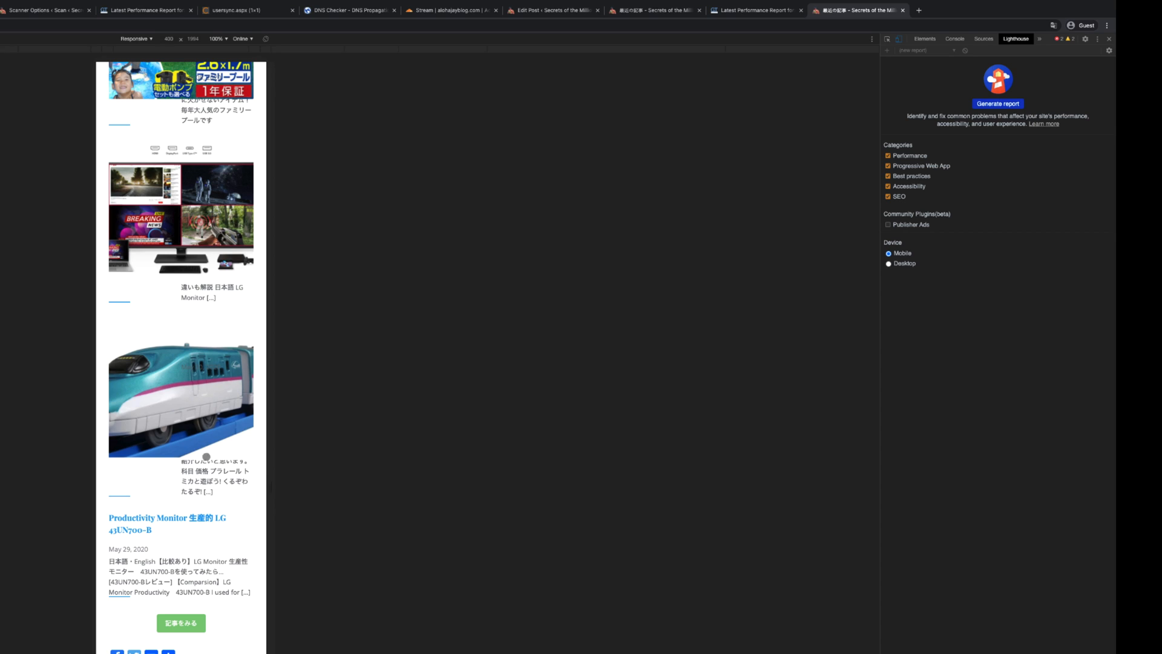
scroll(198, 586, "up", 2)
scroll(198, 587, "up", 4)
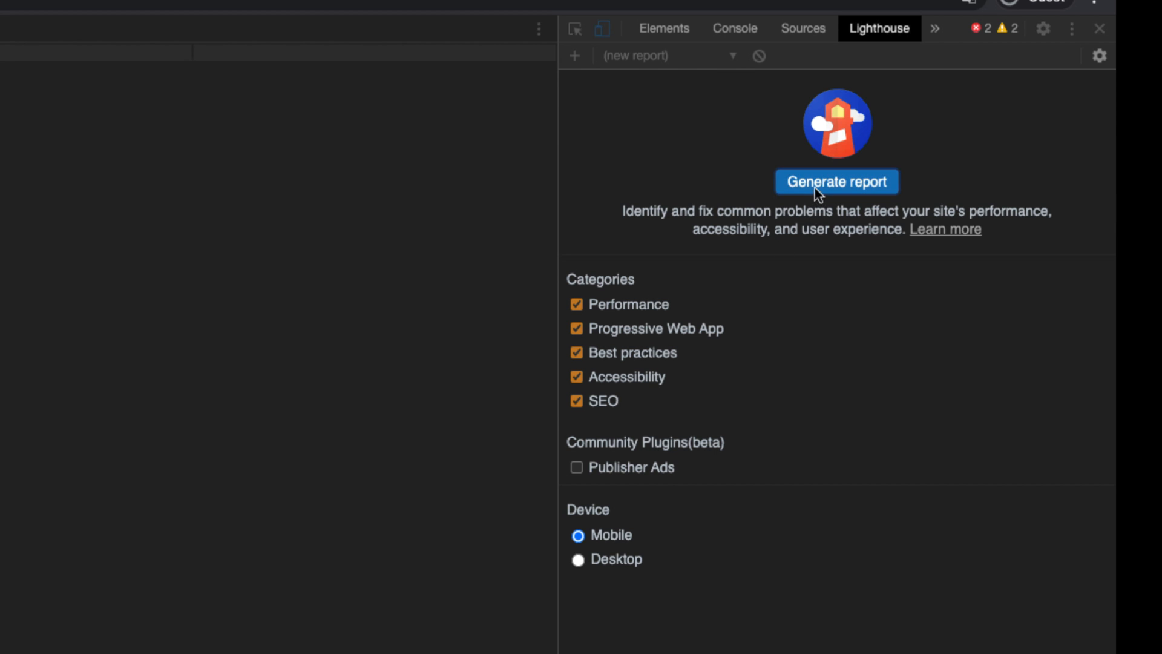
Generate a Lighthouse report for the Mobile device with all five categories and browse the posts in the phone preview
left_click(819, 185)
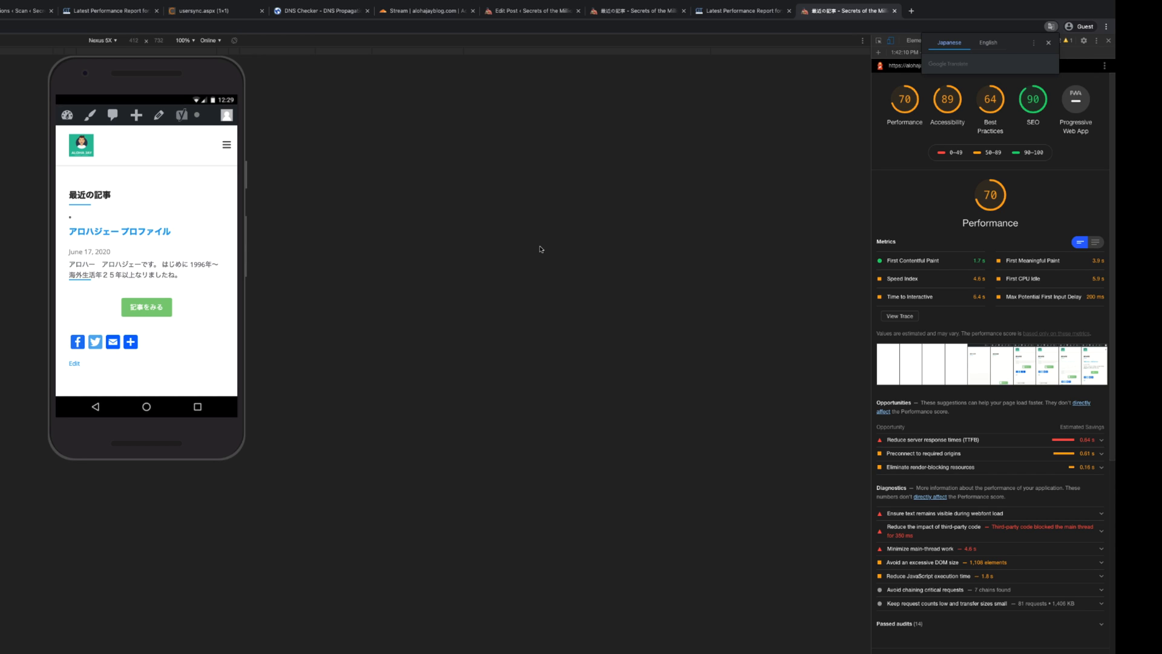
scroll(185, 203, "down", 2)
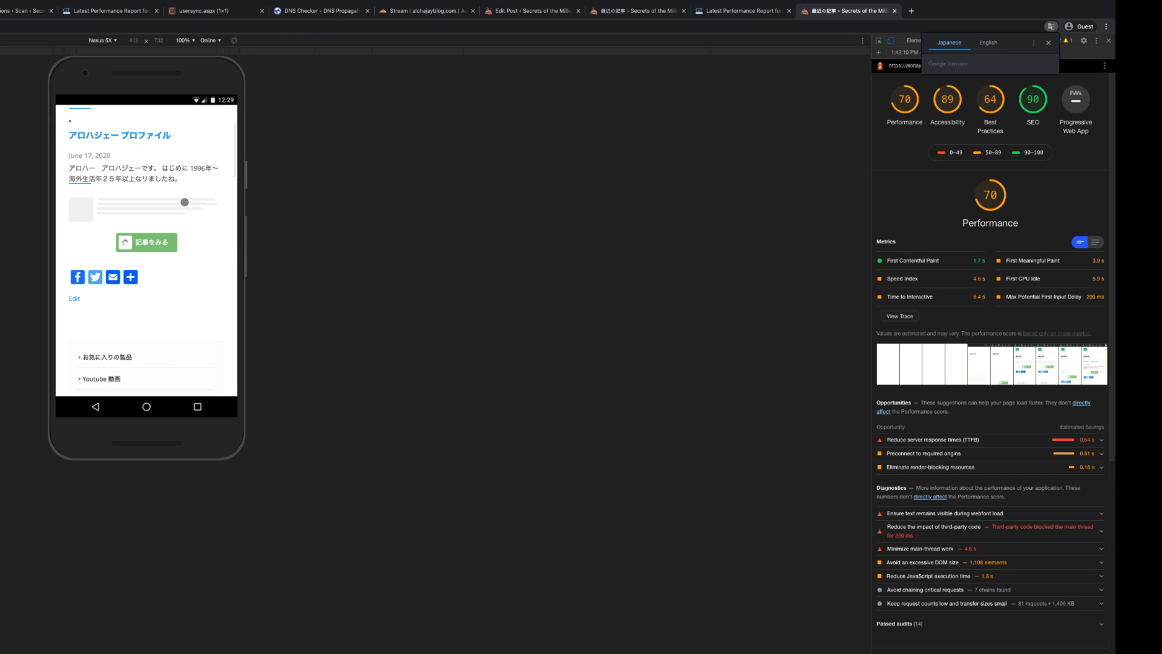
scroll(185, 203, "down", 10)
scroll(184, 203, "up", 12)
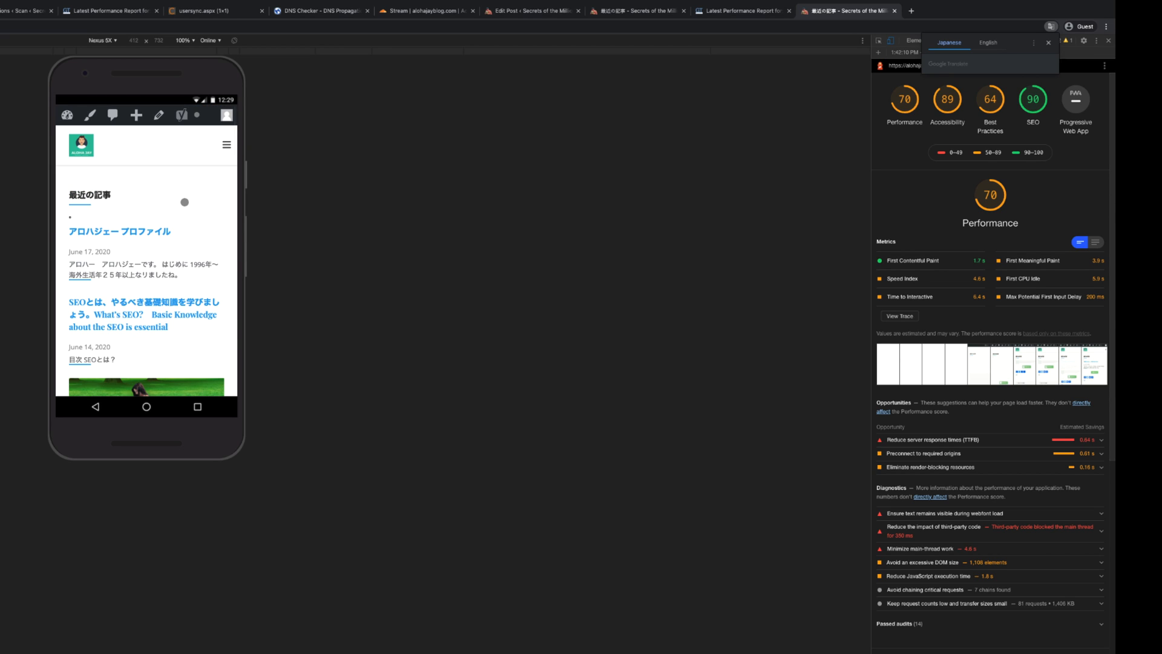
scroll(184, 202, "down", 4)
scroll(185, 202, "up", 2)
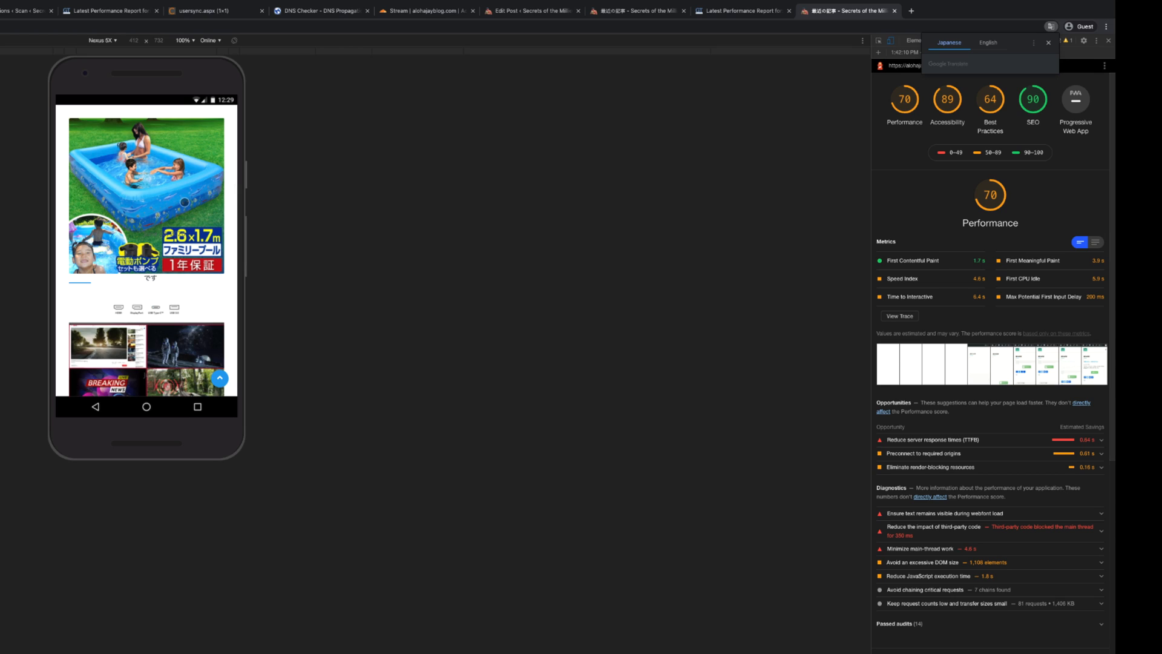
scroll(184, 202, "down", 3)
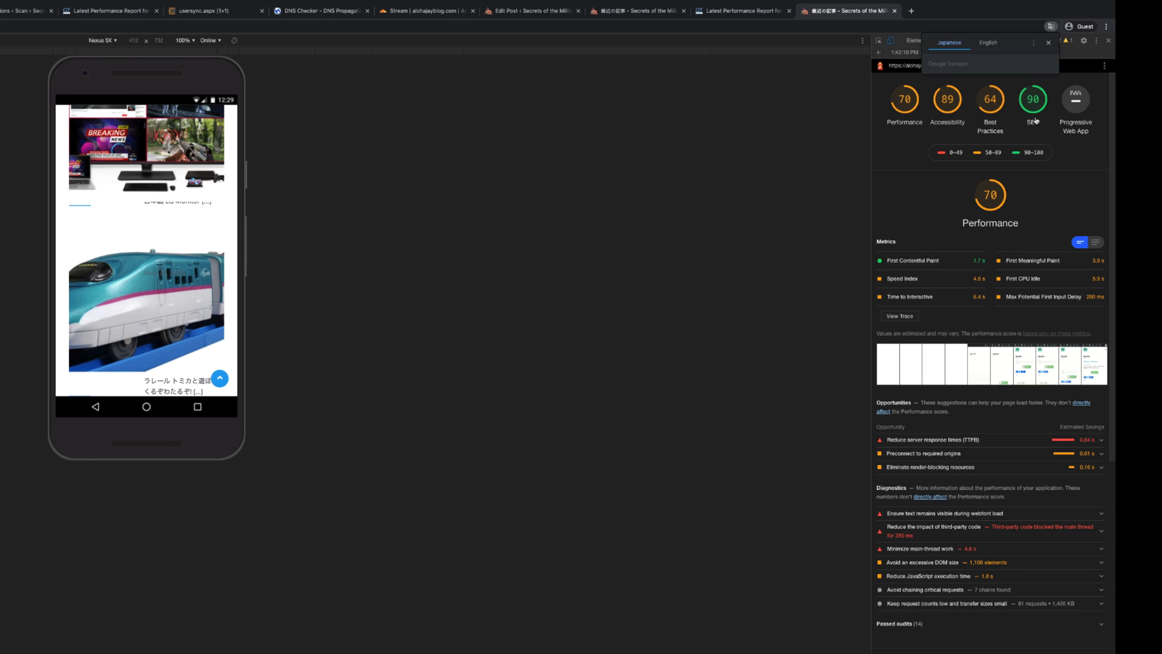
Widen the Lighthouse report and examine its expanded performance audits, from server response times to webfont loading and third-party code
left_click_drag(872, 452, 0, 467)
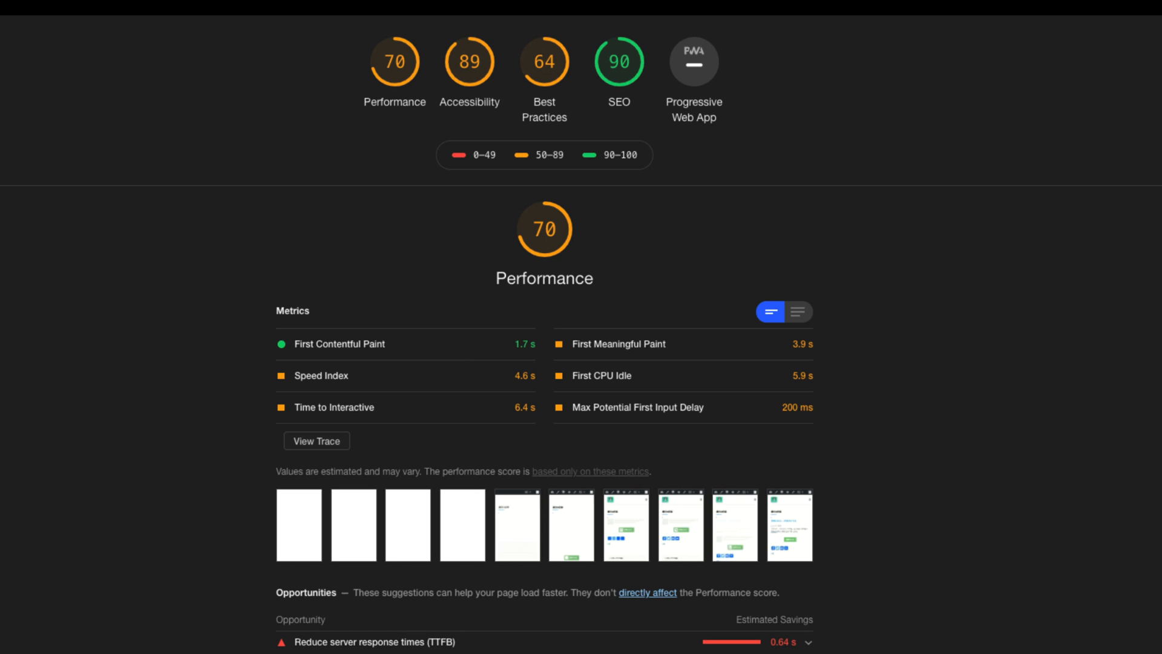
left_click(563, 649)
scroll(545, 363, "down", 8)
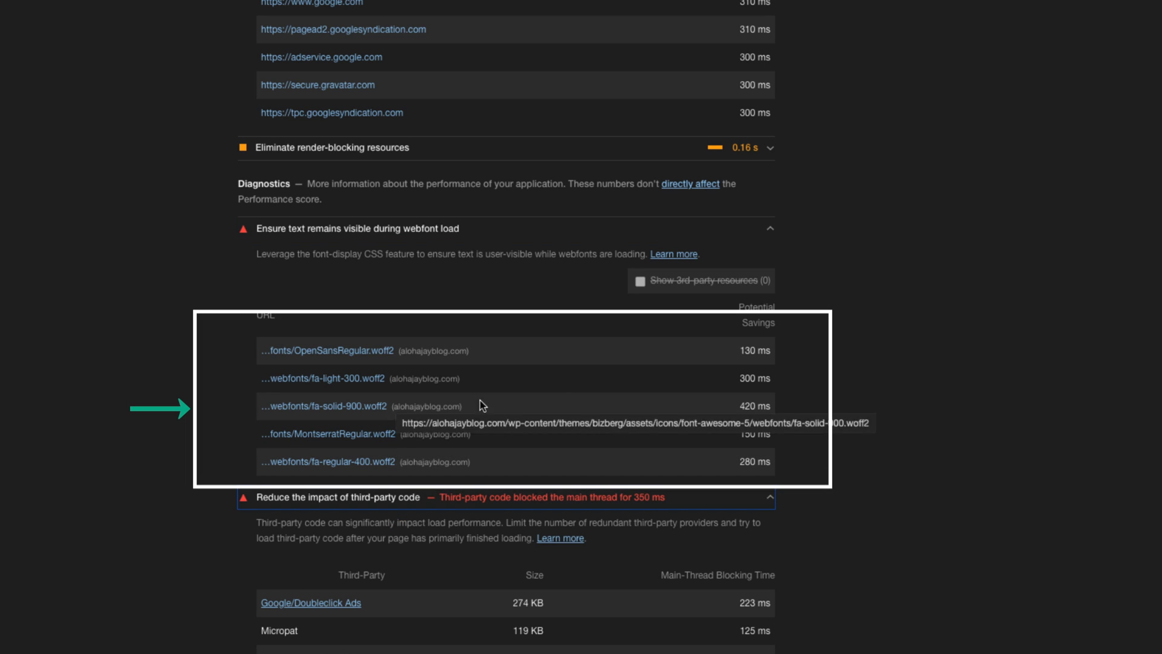
left_click_drag(267, 328, 492, 457)
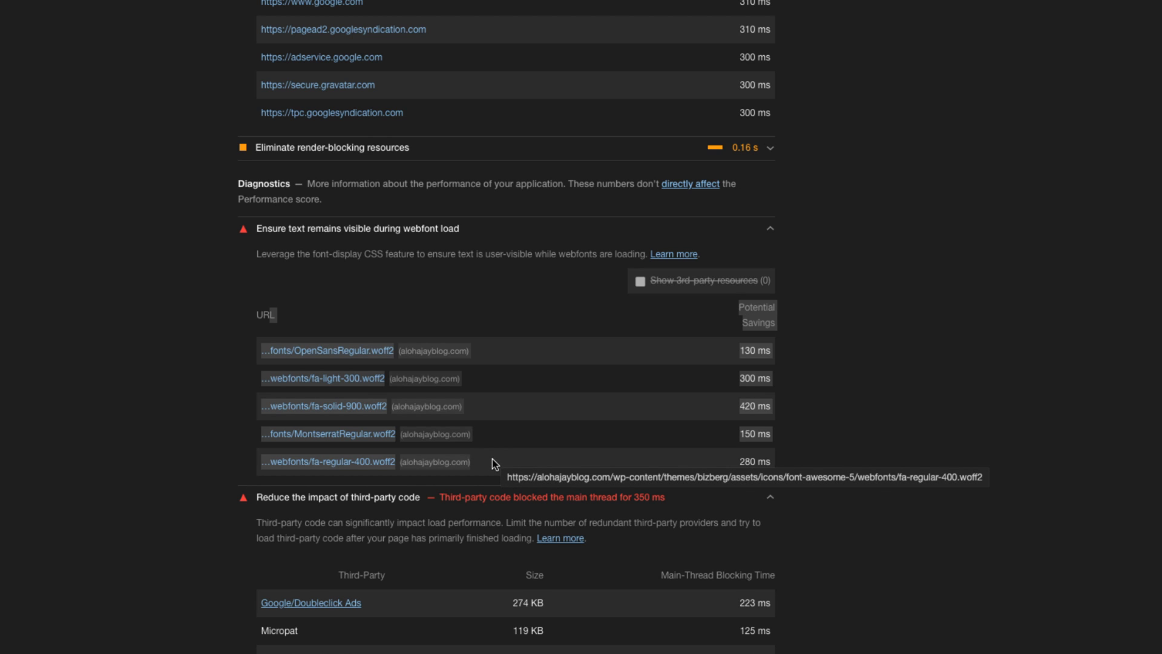
scroll(492, 459, "down", 5)
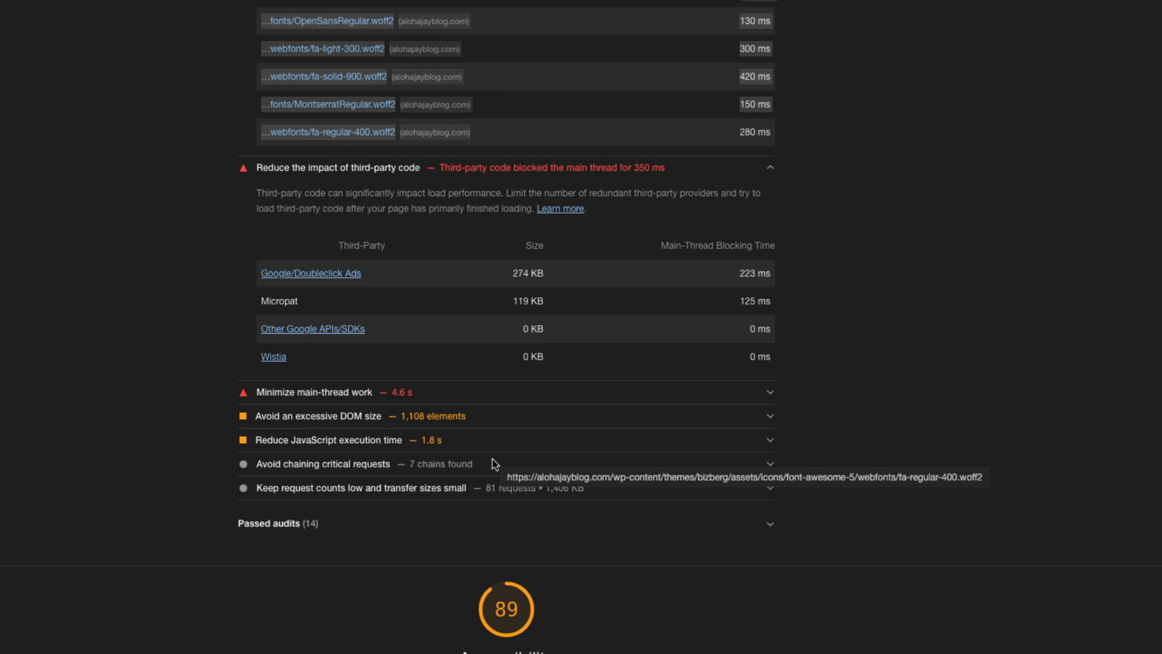
Expand the Minimize main-thread work audit and examine its time breakdown by category
scroll(492, 463, "down", 3)
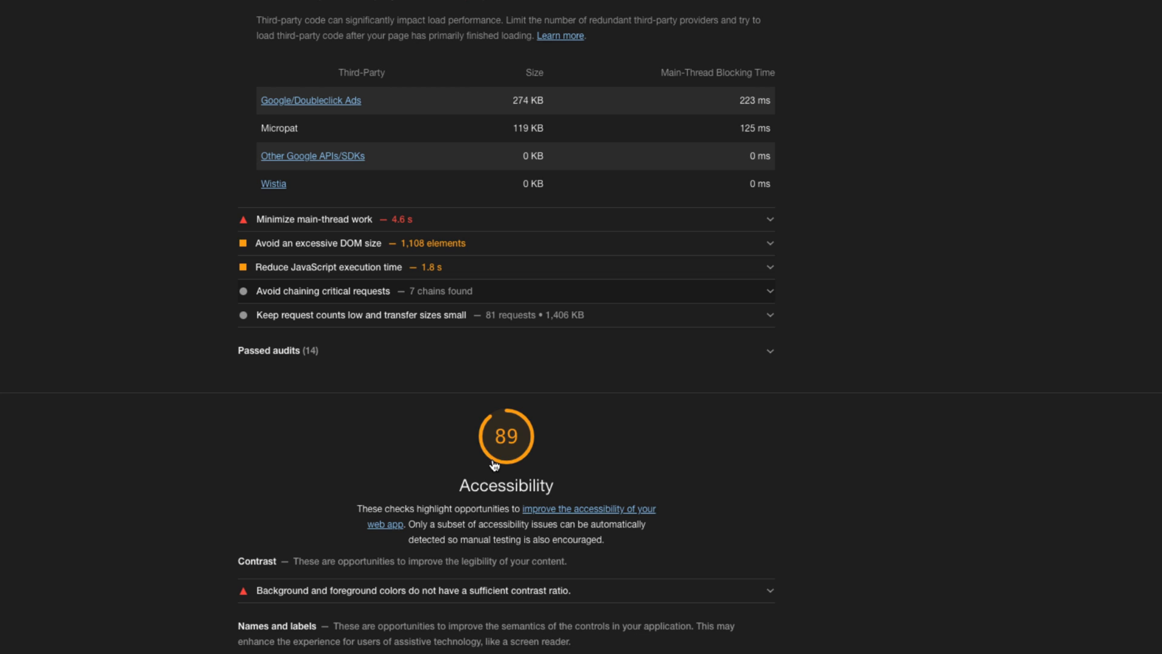
left_click(531, 220)
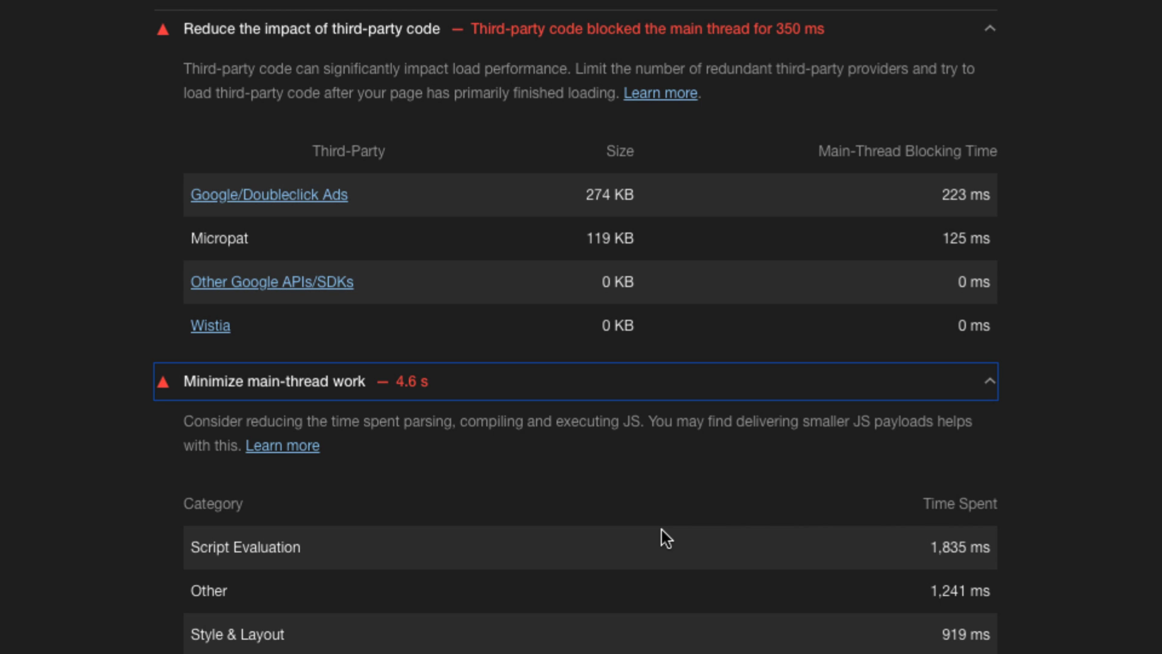
scroll(582, 327, "down", 9)
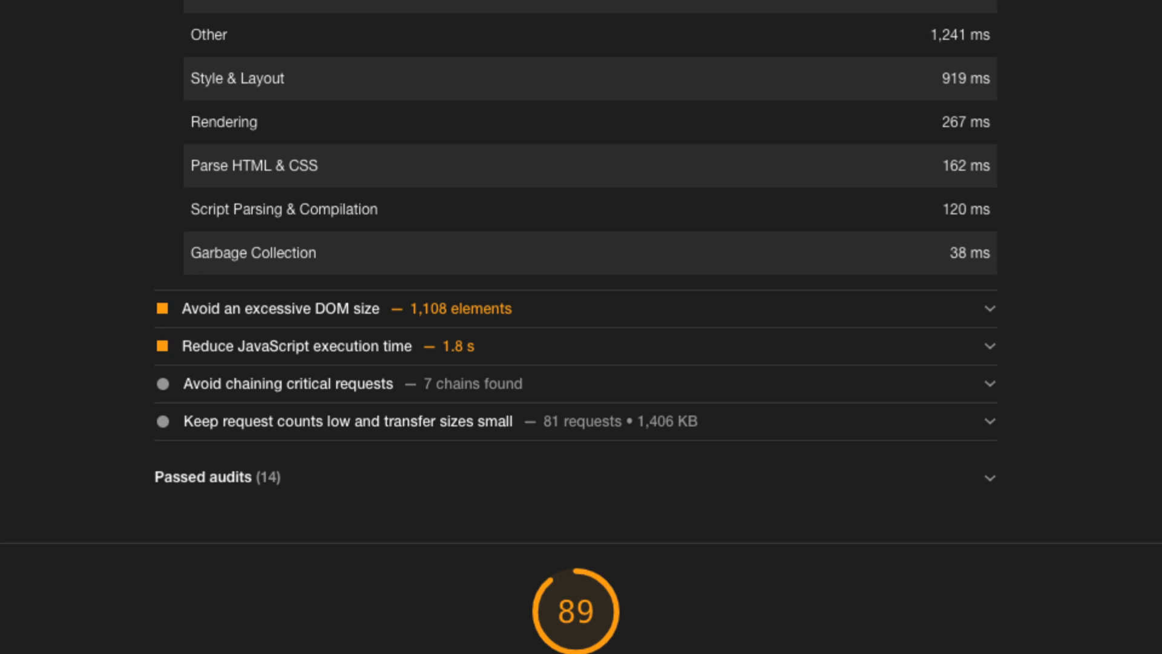
scroll(582, 327, "up", 15)
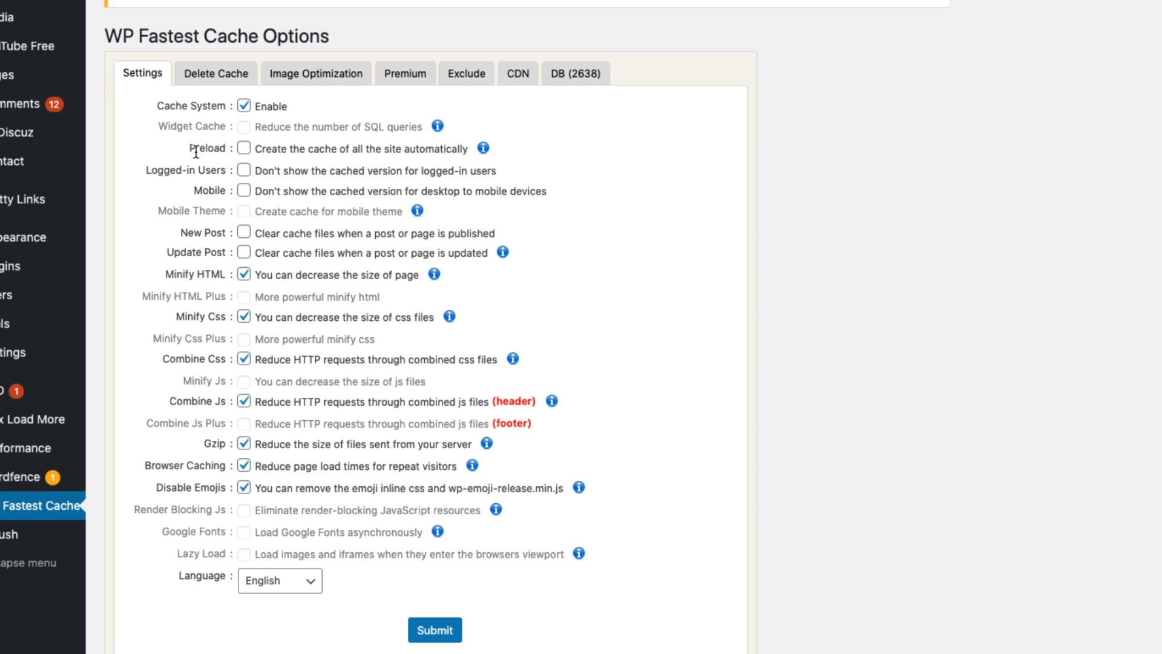
Review the WP Fastest Cache options, highlighting the Preload and Gzip settings
left_click_drag(190, 150, 223, 152)
left_click_drag(224, 445, 202, 445)
mouse_move(45, 454)
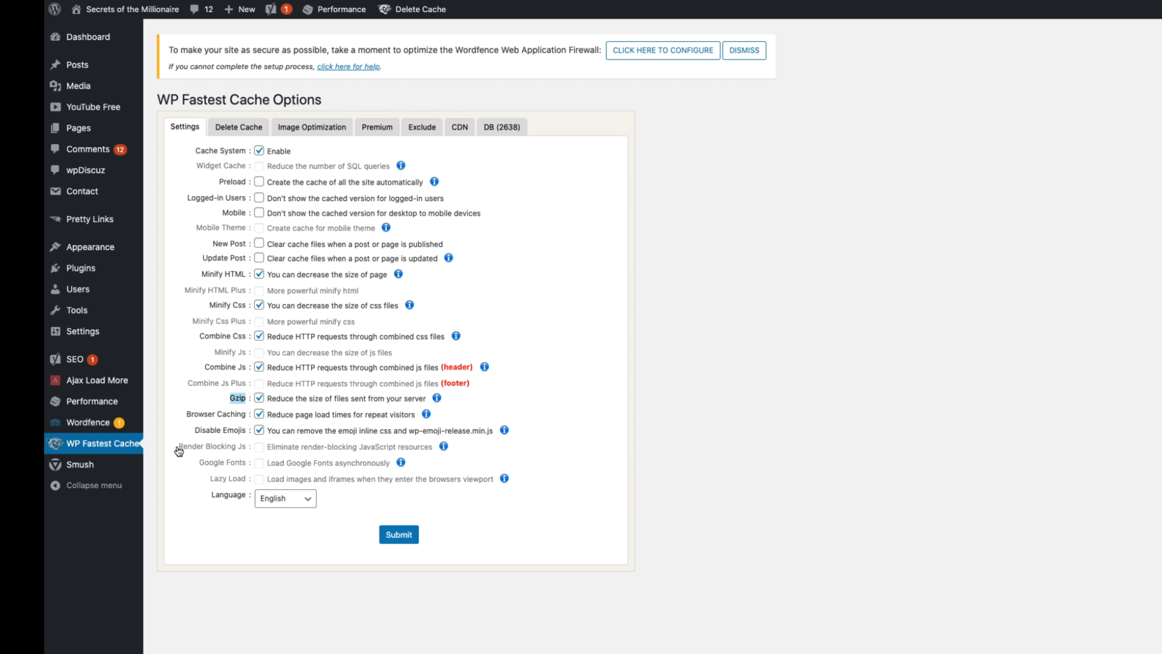
Open the General Settings of W3 Total Cache and review the Page Cache and Minify options
left_click(92, 401)
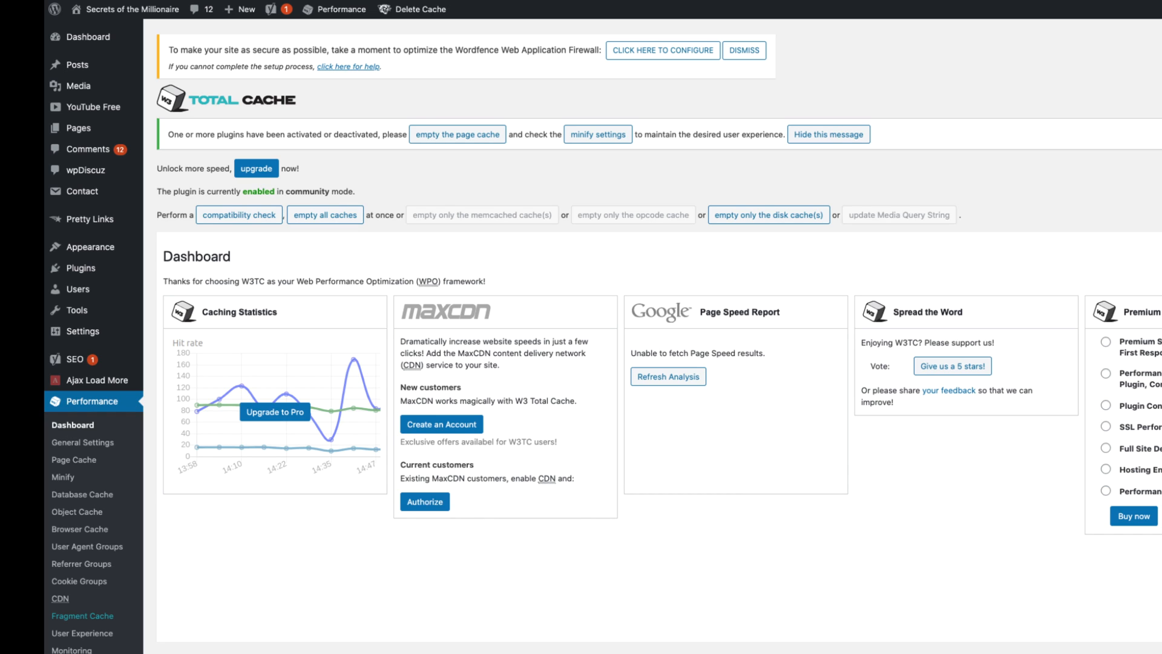
left_click(84, 448)
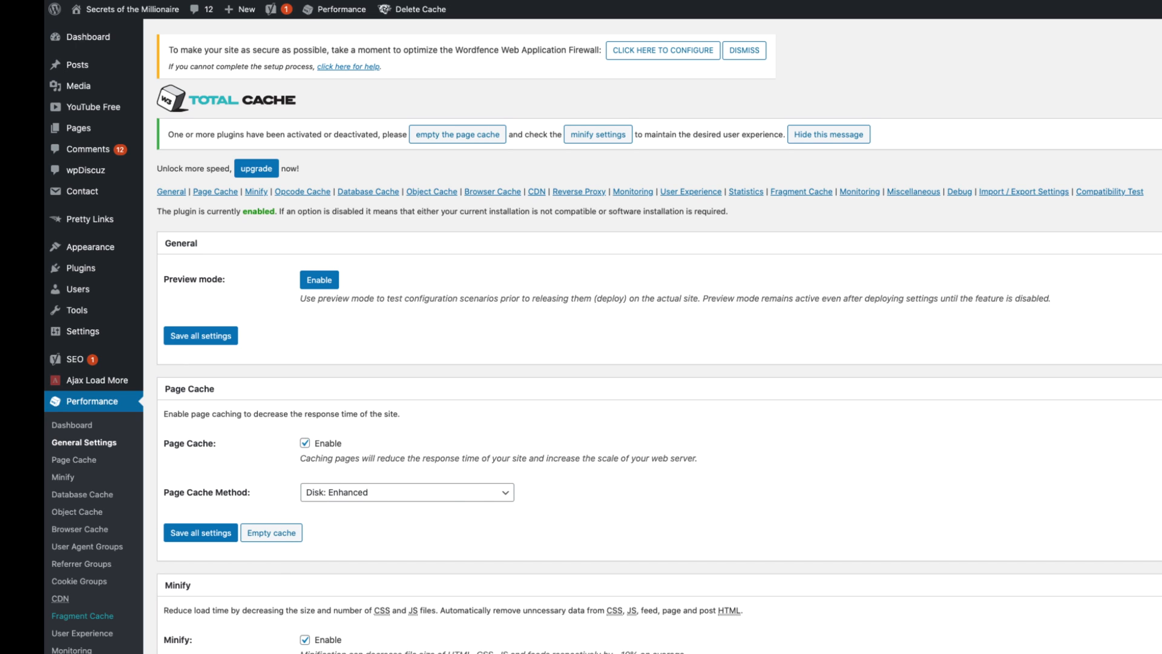
scroll(251, 455, "down", 2)
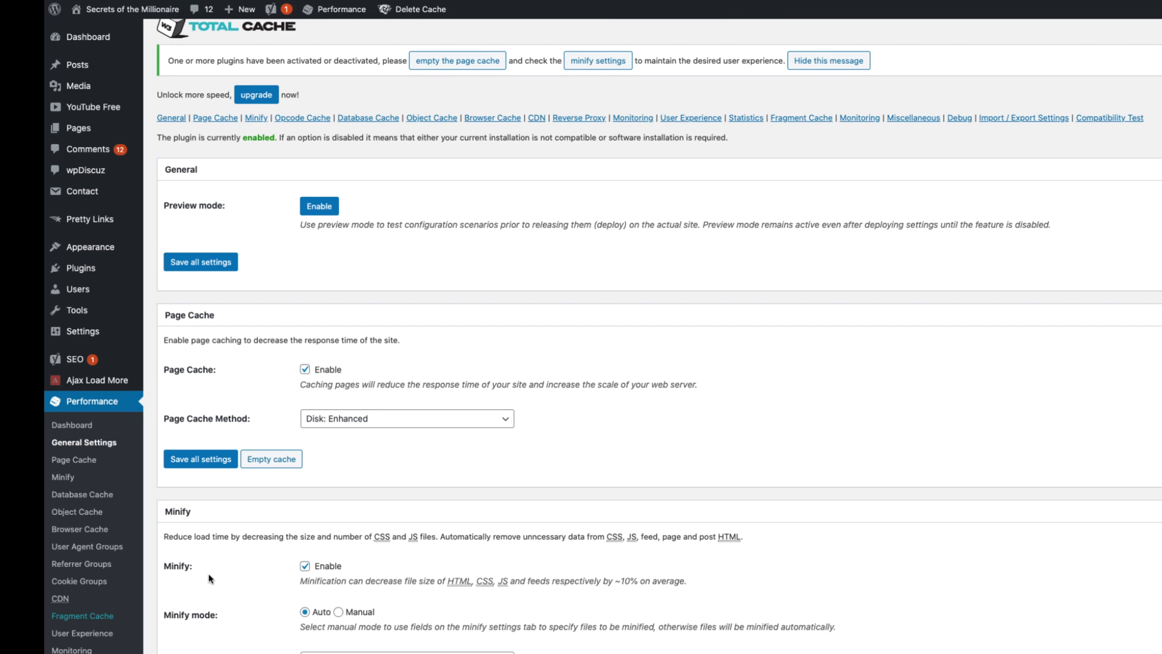
Review the remaining W3 Total Cache general settings, from Minify and the database, object and browser caches to CDN, User Experience and Statistics
scroll(216, 628, "down", 4)
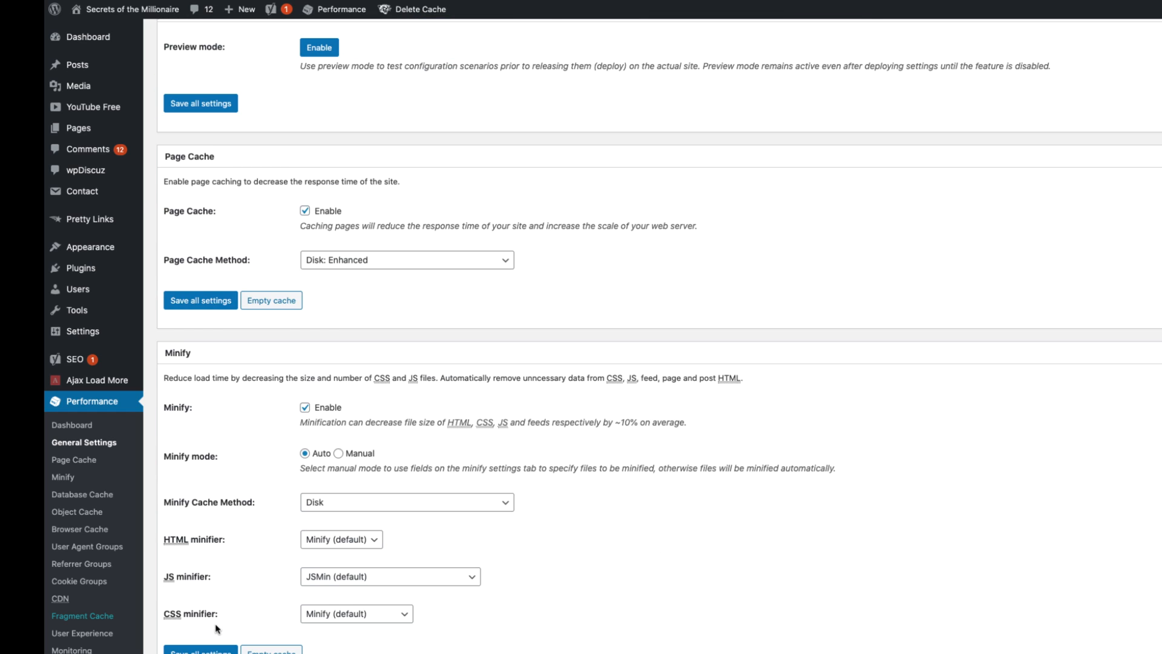
scroll(216, 628, "down", 9)
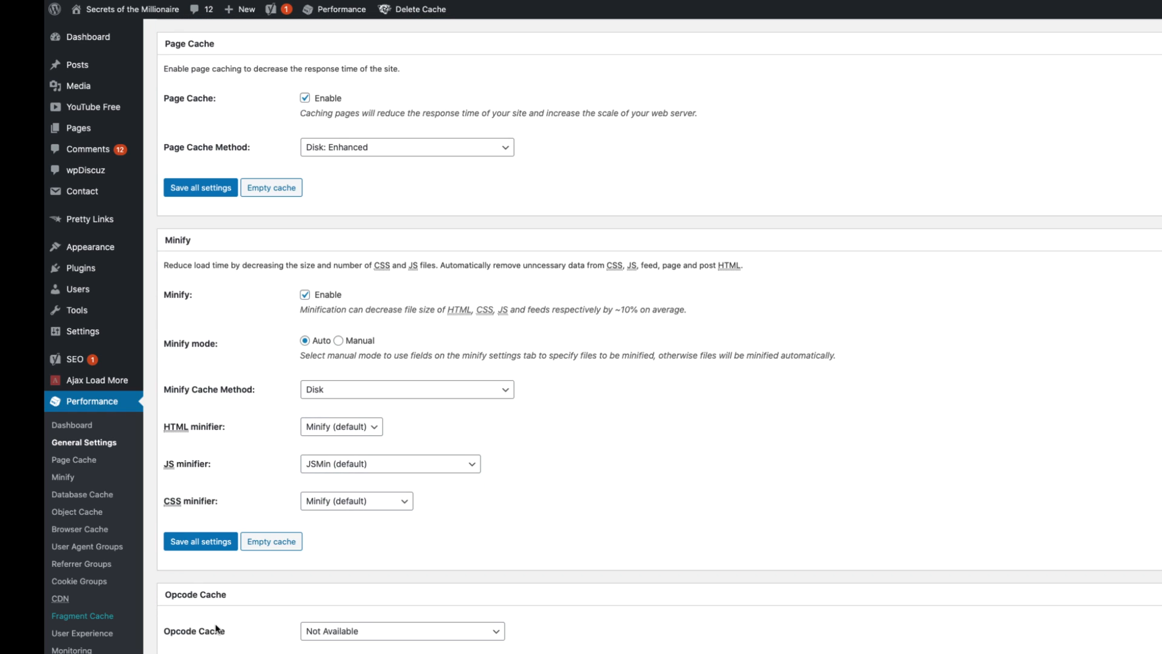
scroll(217, 628, "down", 8)
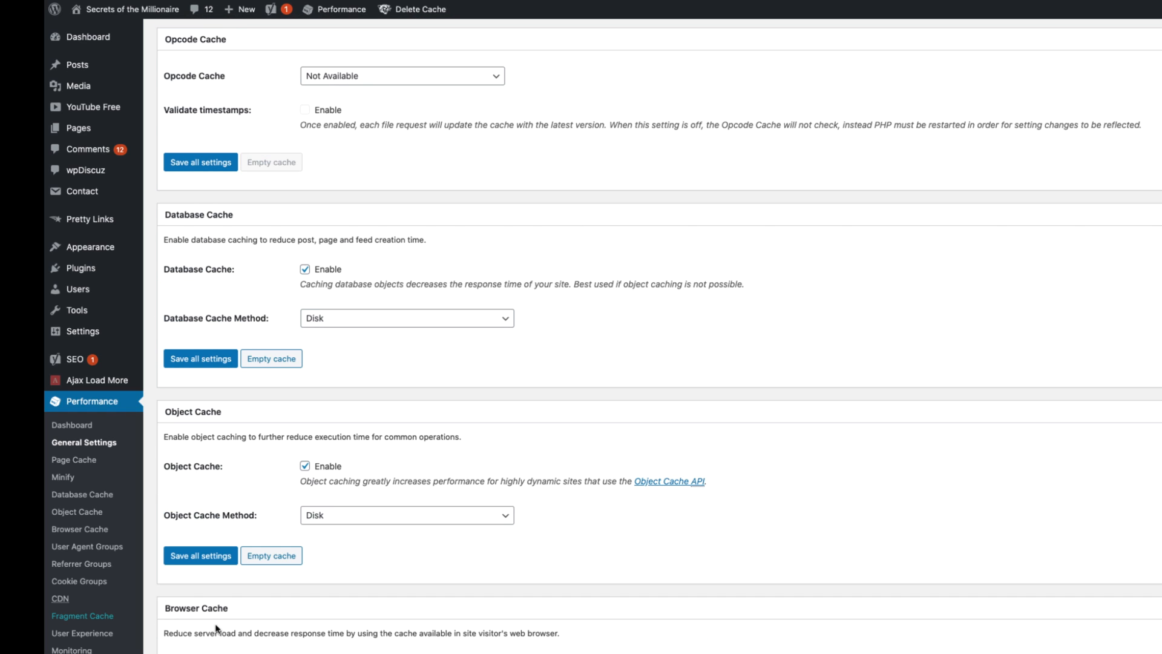
scroll(216, 629, "down", 12)
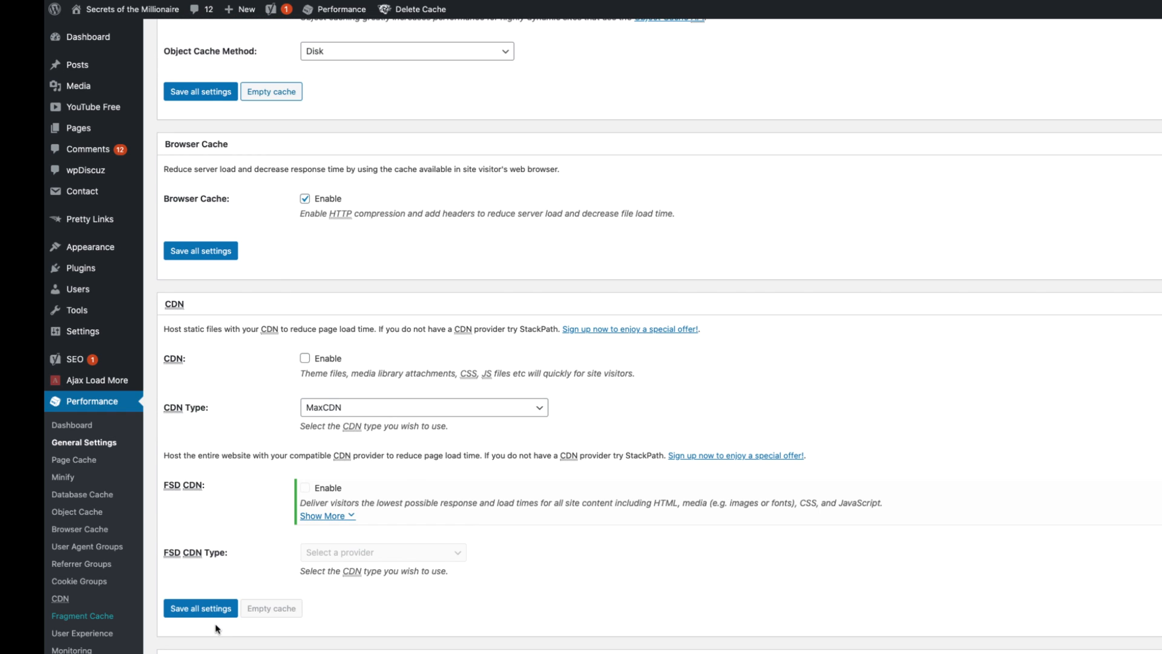
scroll(216, 629, "down", 5)
scroll(216, 628, "down", 20)
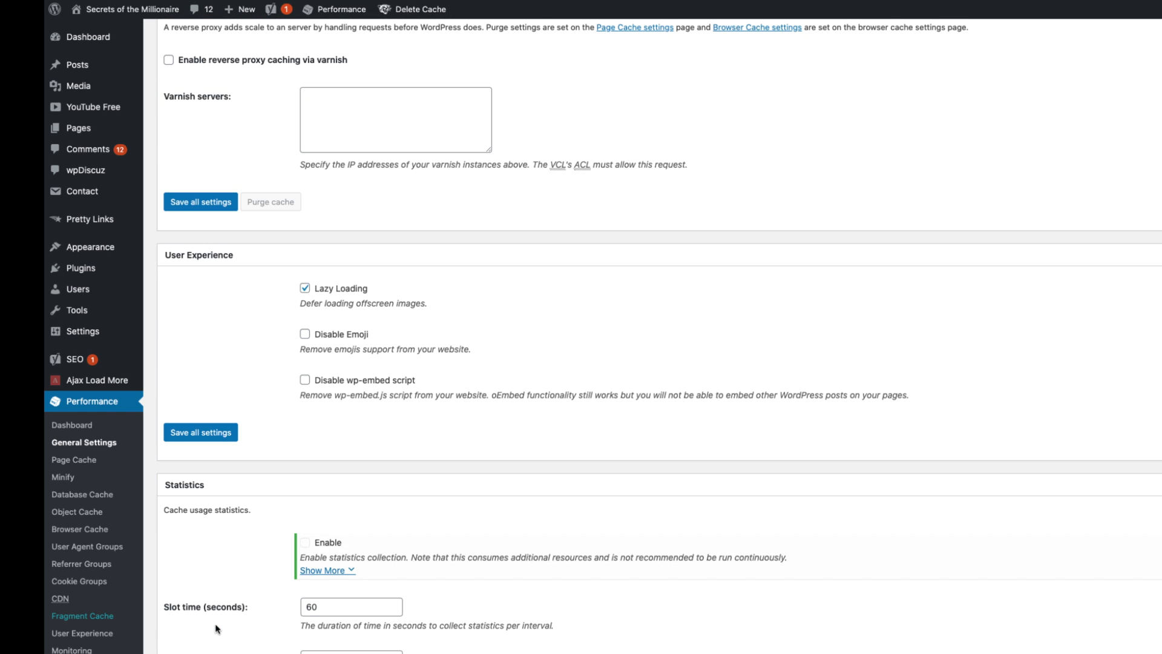
scroll(216, 628, "down", 5)
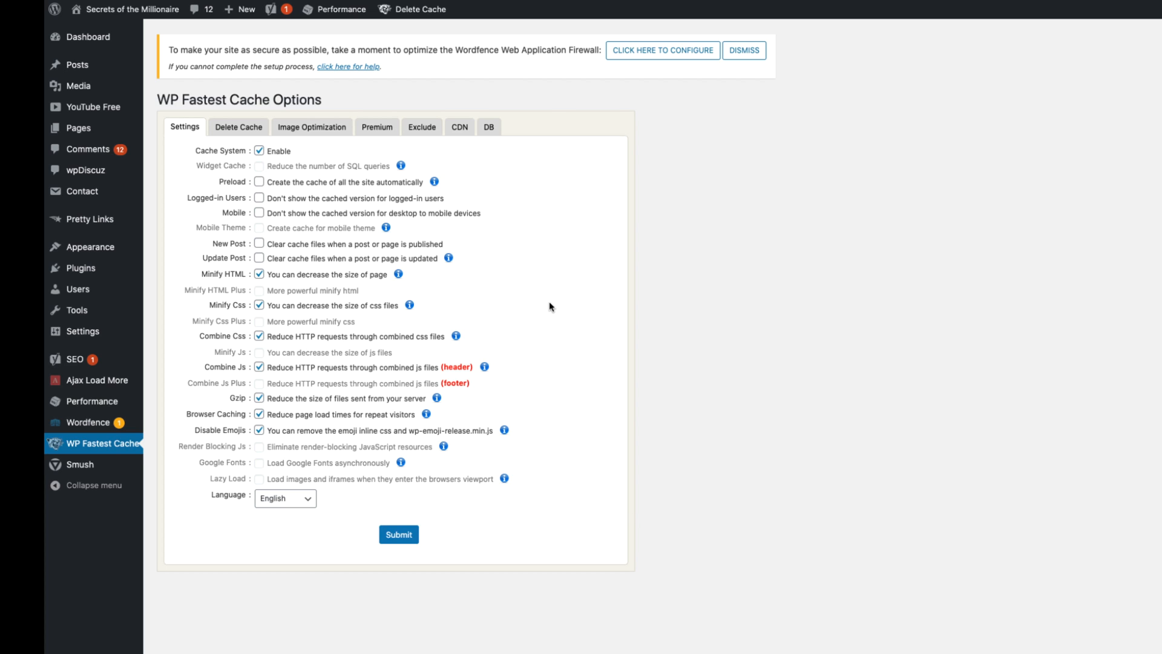
Open the CDN settings of WP Fastest Cache to view the available providers
left_click(461, 132)
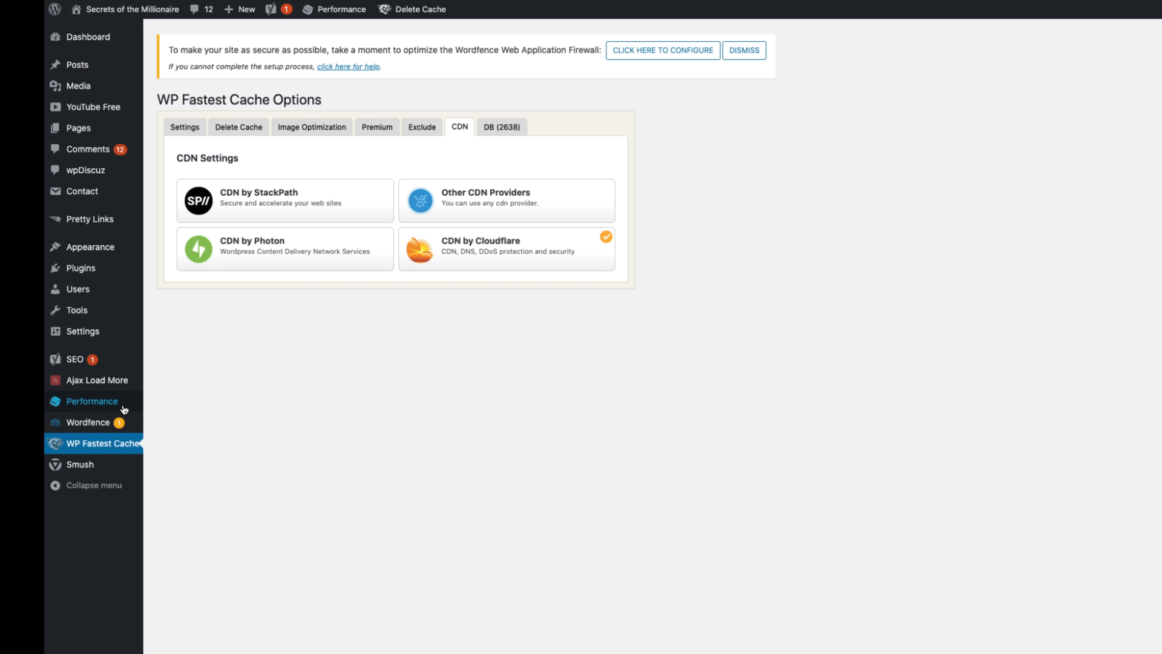
Open the W3 Total Cache Page Cache settings and review the General, Aliases and Cache Preload sections
mouse_move(121, 407)
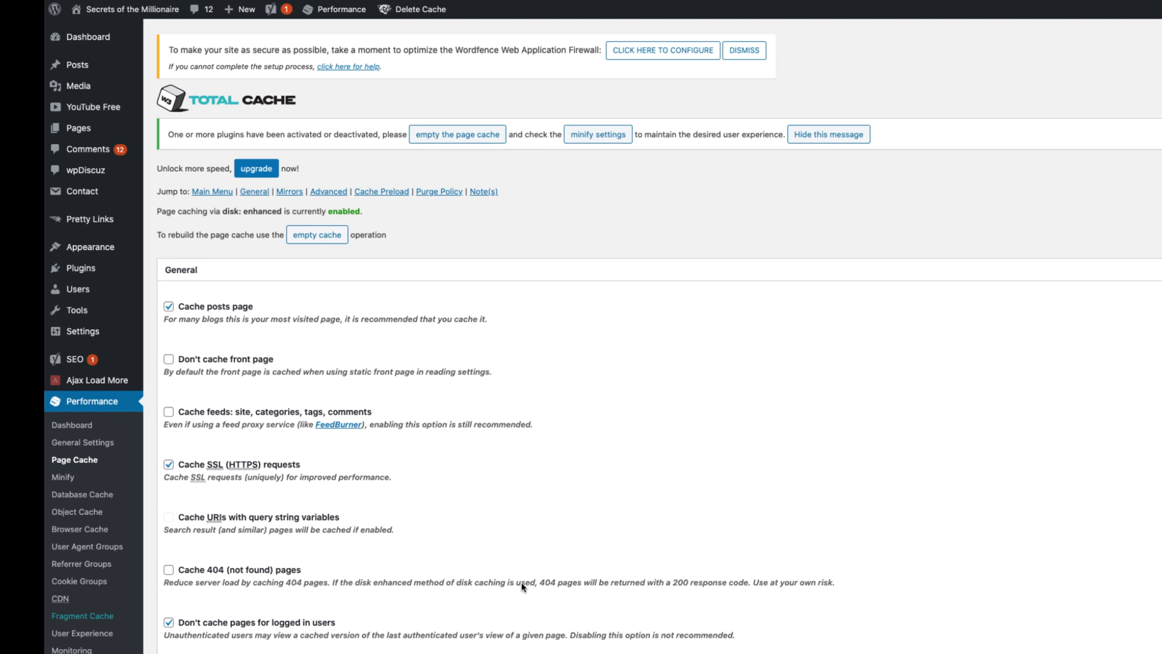
scroll(524, 583, "down", 8)
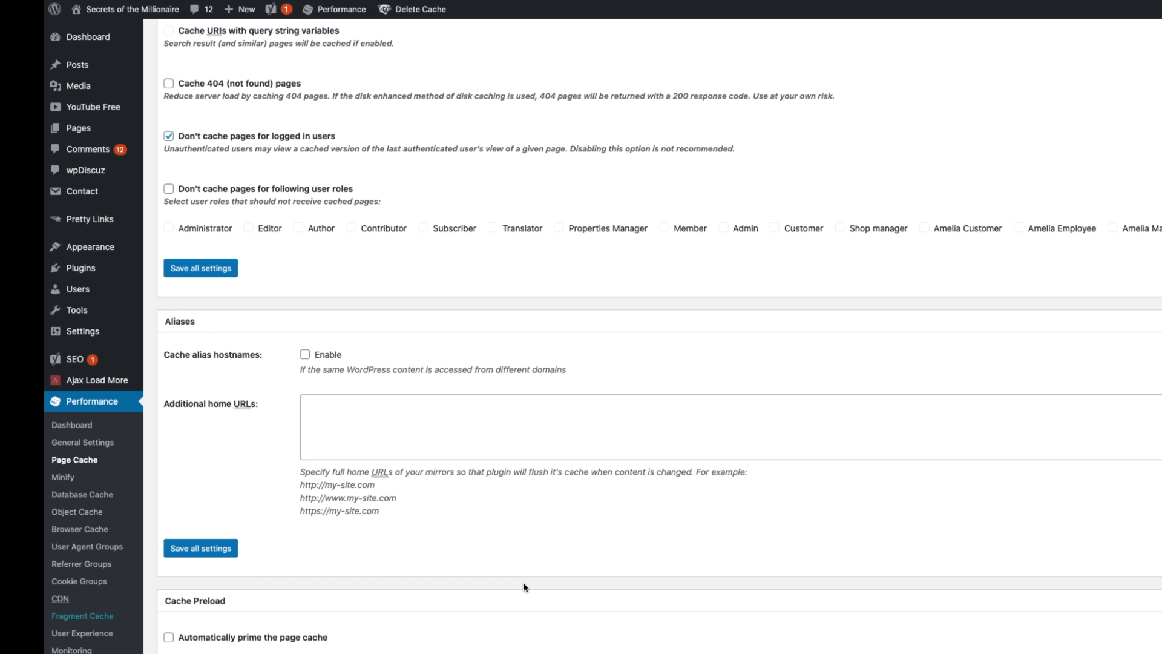
scroll(523, 583, "down", 5)
Review the W3 Total Cache Minify settings, including the embed type choices for JS before </head>, and open the Database Cache settings
left_click(68, 480)
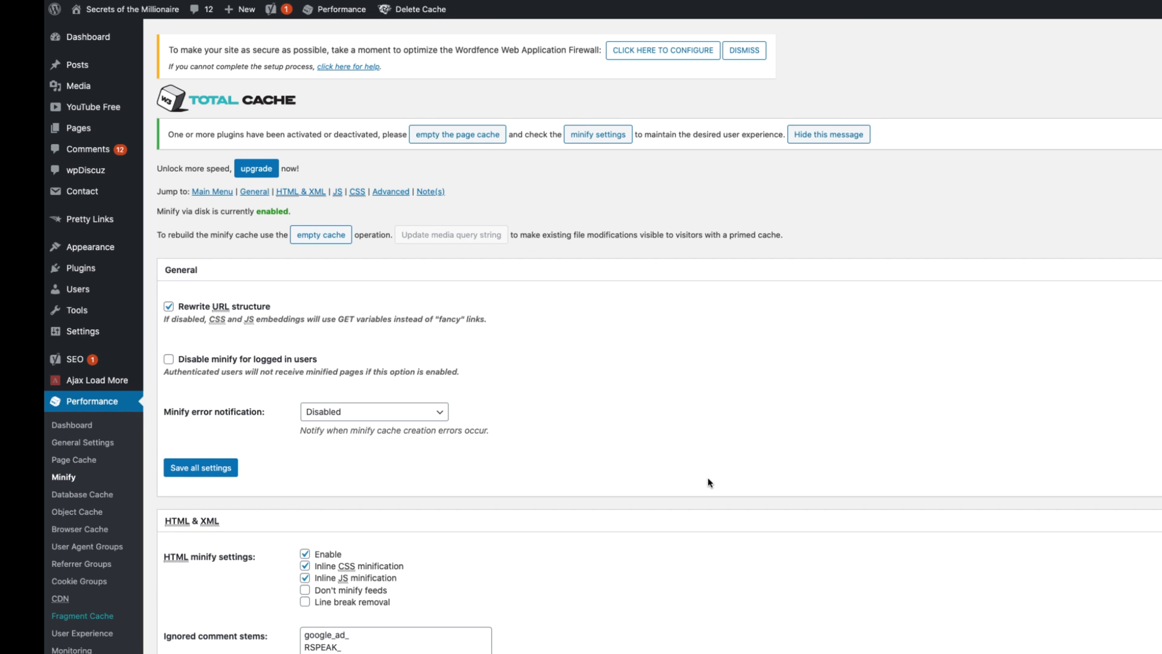
scroll(708, 478, "down", 2)
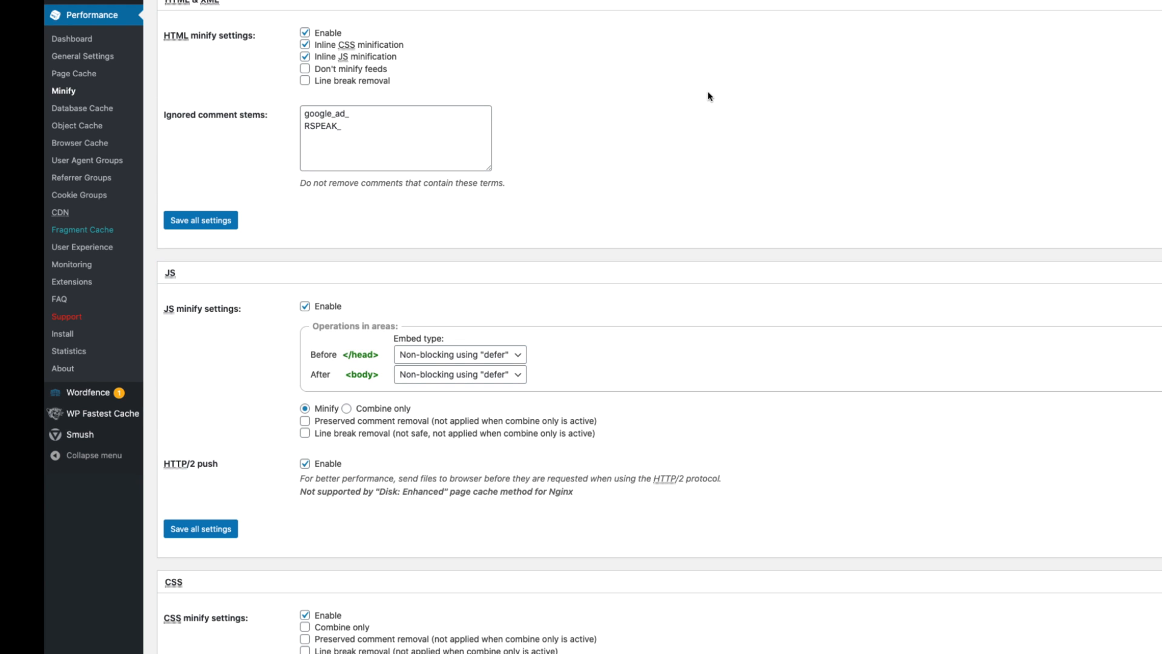
scroll(708, 95, "down", 2)
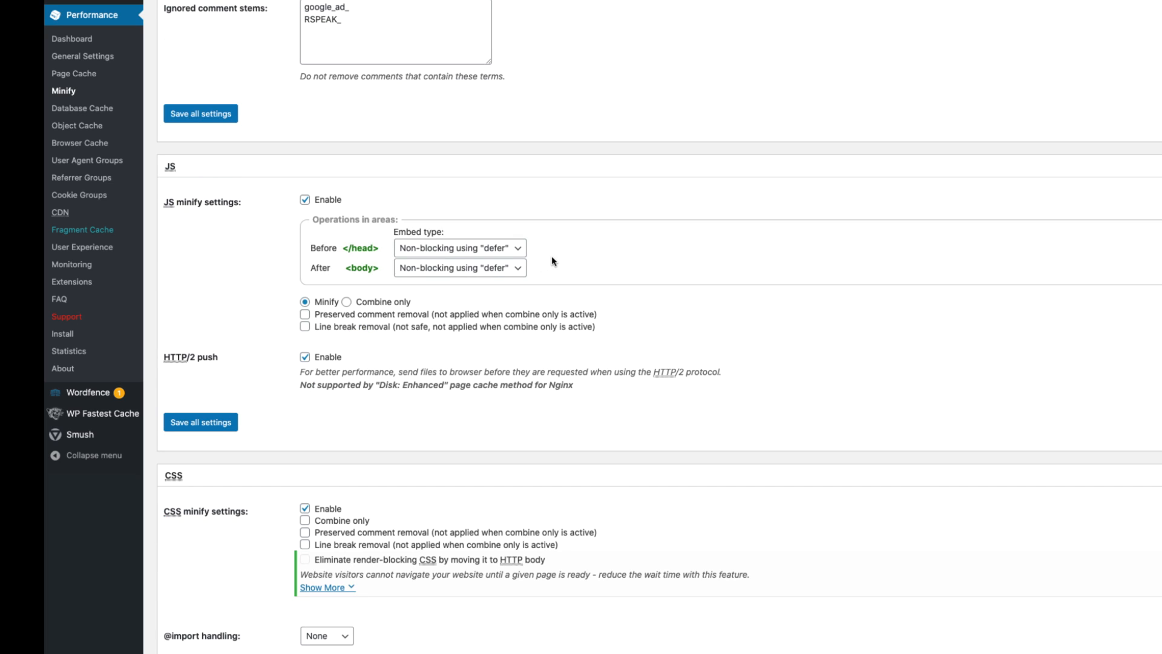
left_click(500, 248)
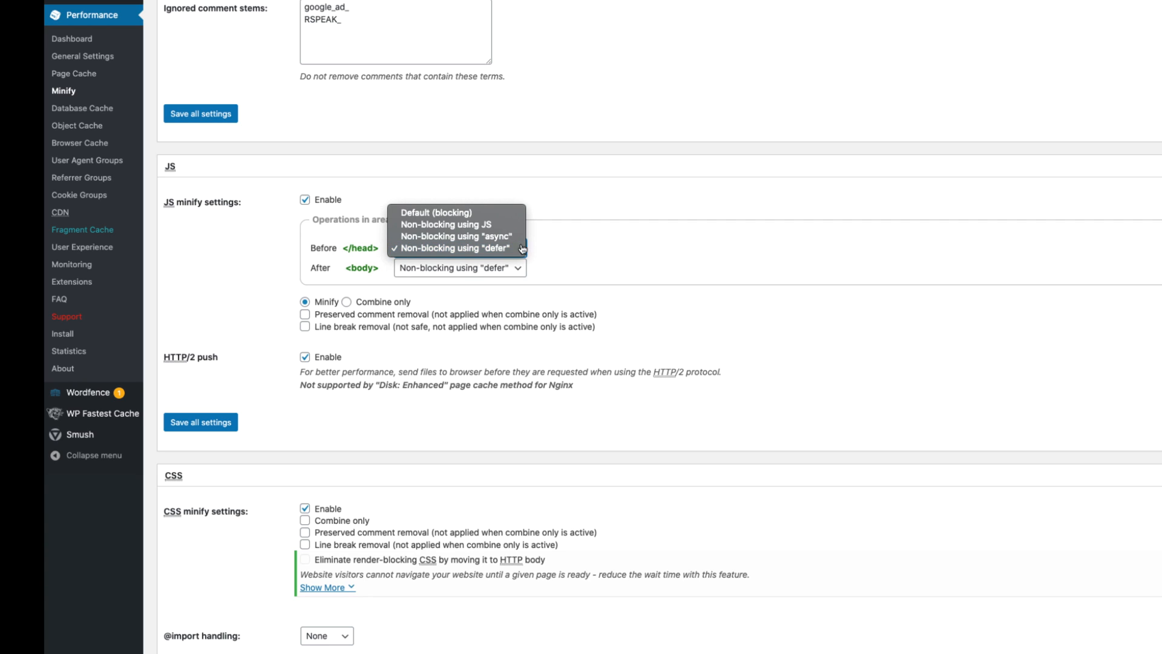
left_click(701, 257)
left_click(102, 111)
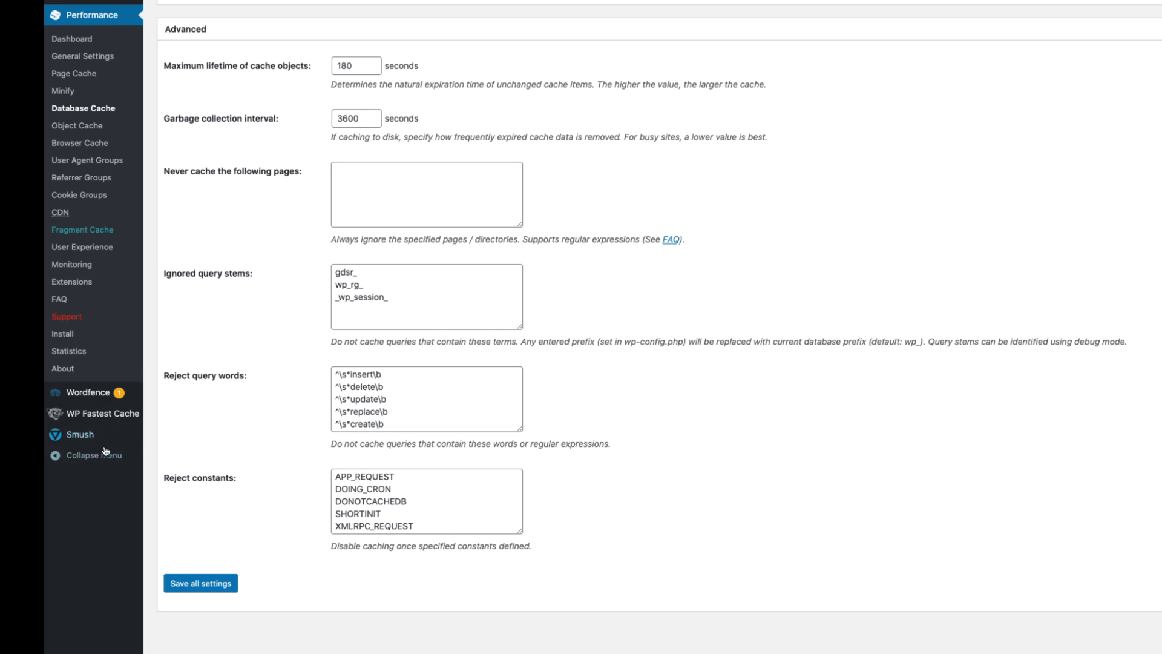
Open the Smush dashboard and review the Bulk Smush settings for image sizes, automatic compression, metadata and image resizing
mouse_move(103, 443)
left_click(172, 440)
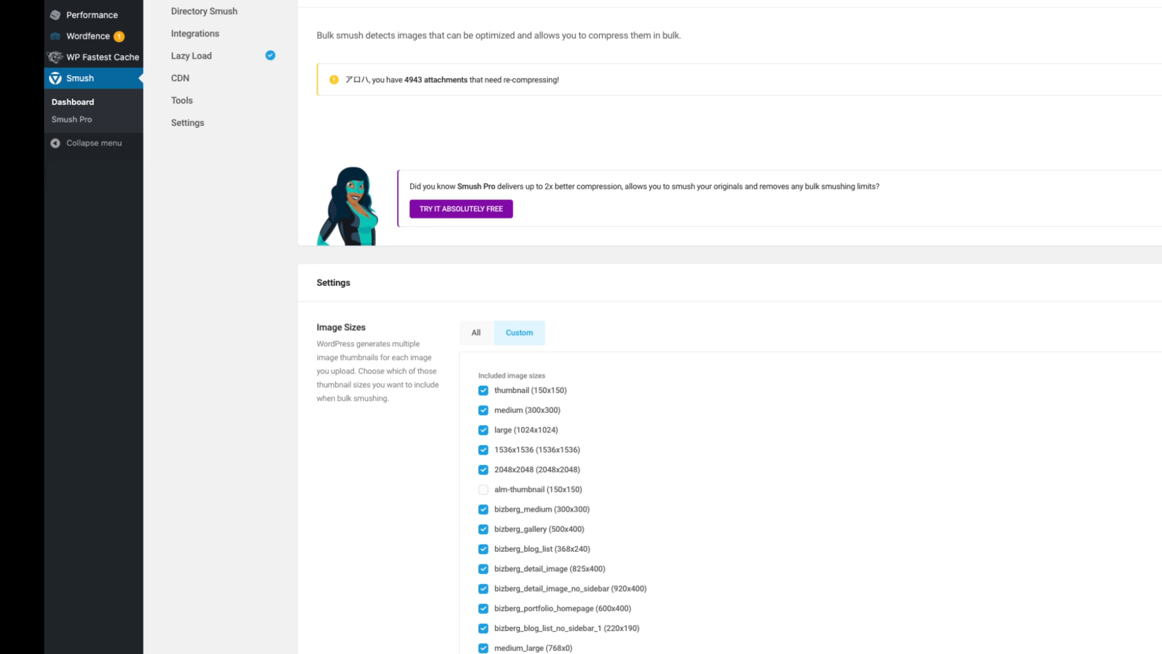
scroll(726, 363, "down", 6)
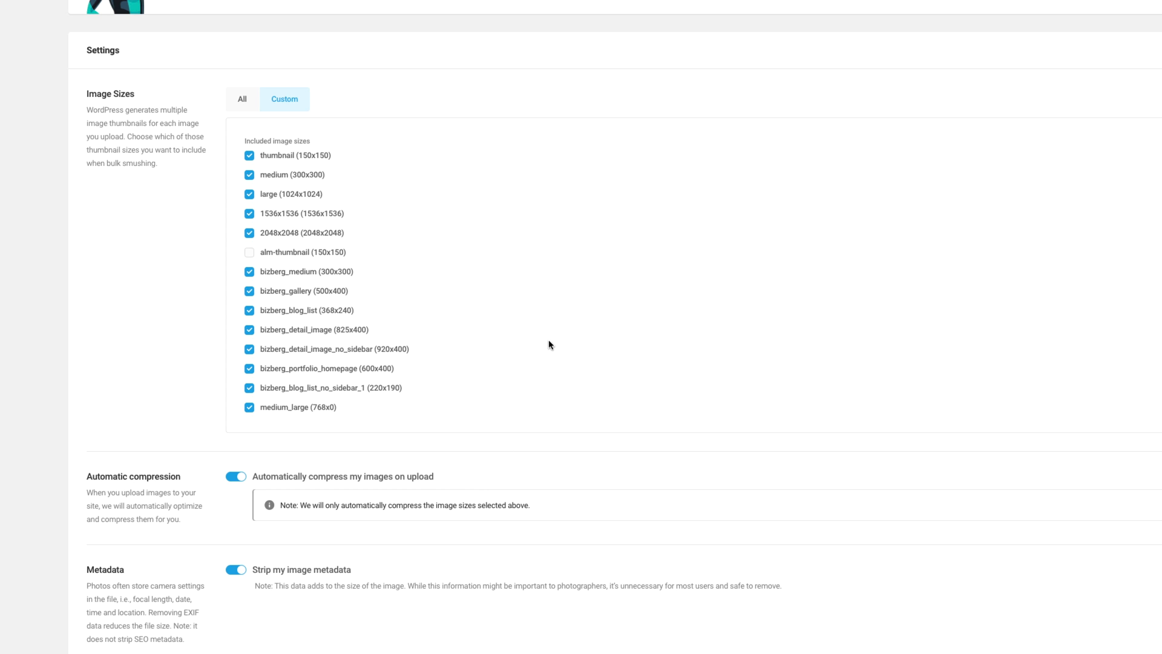
scroll(498, 434, "down", 1)
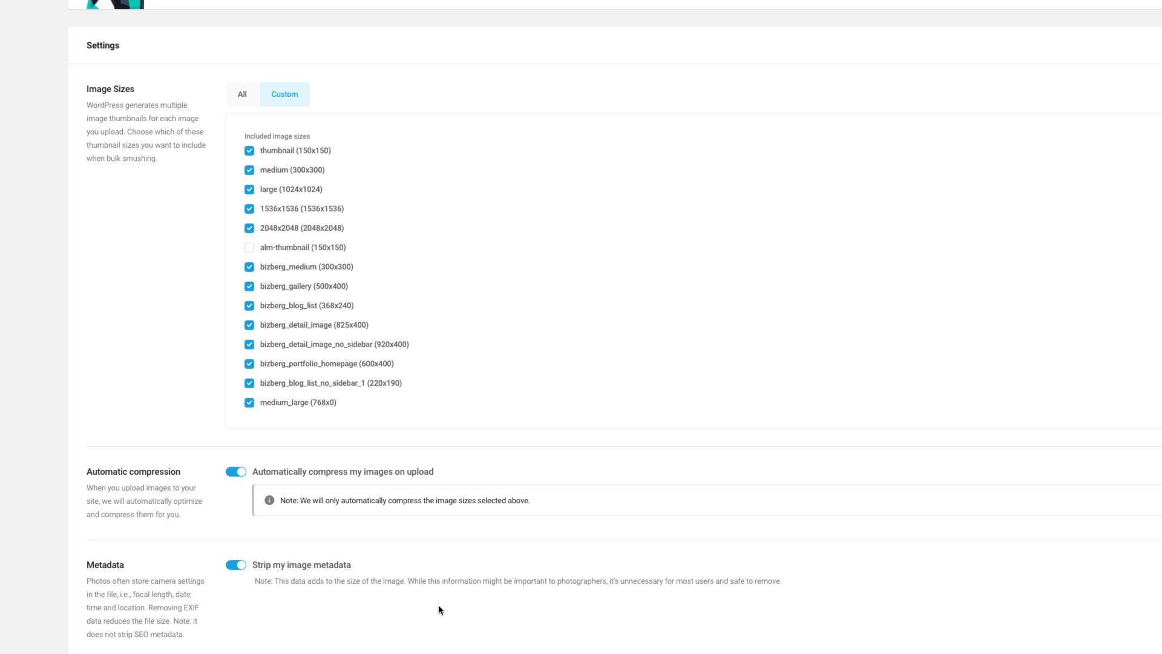
scroll(440, 610, "down", 1)
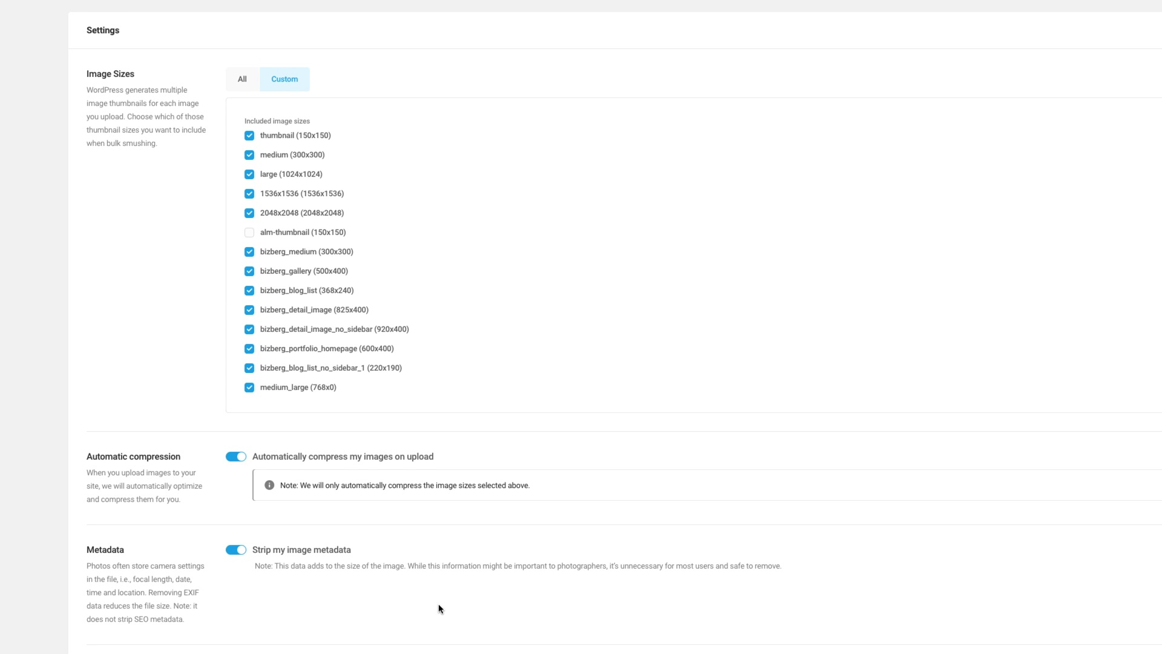
scroll(440, 609, "down", 1)
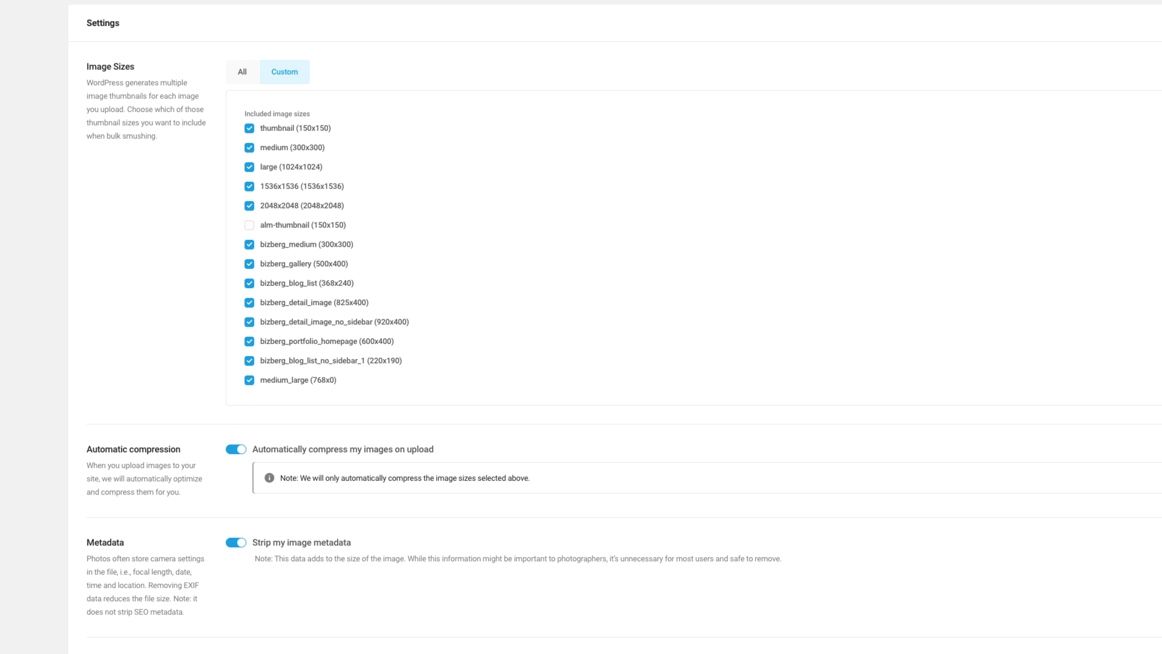
scroll(615, 327, "up", 4)
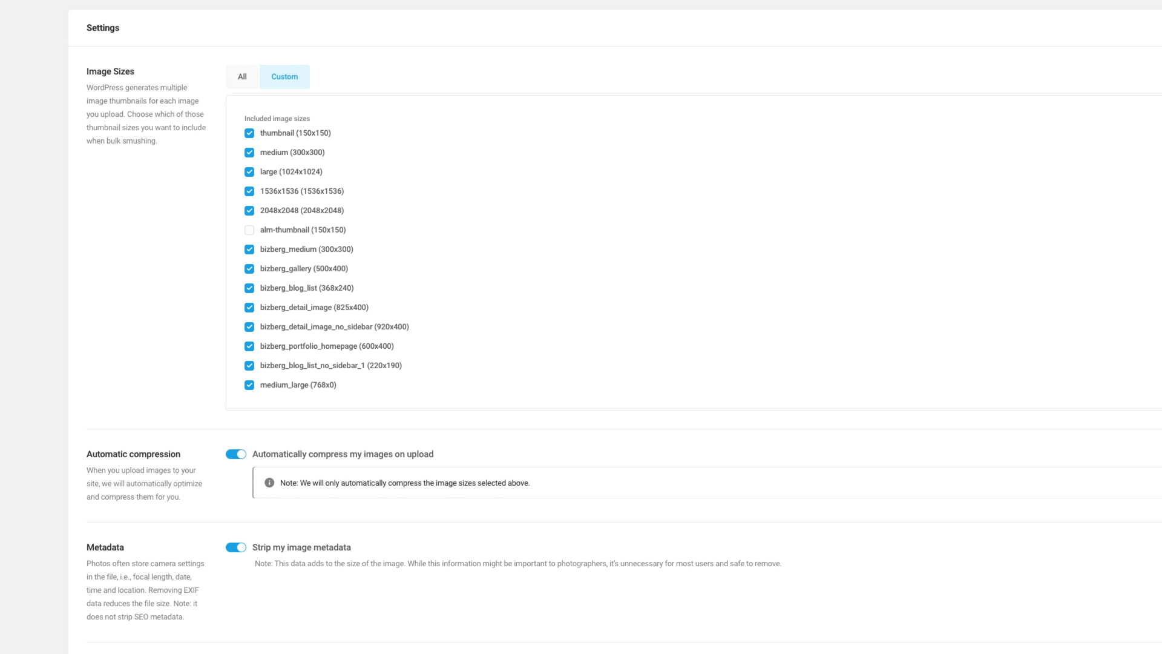
scroll(615, 327, "up", 3)
scroll(615, 326, "down", 11)
scroll(581, 326, "down", 11)
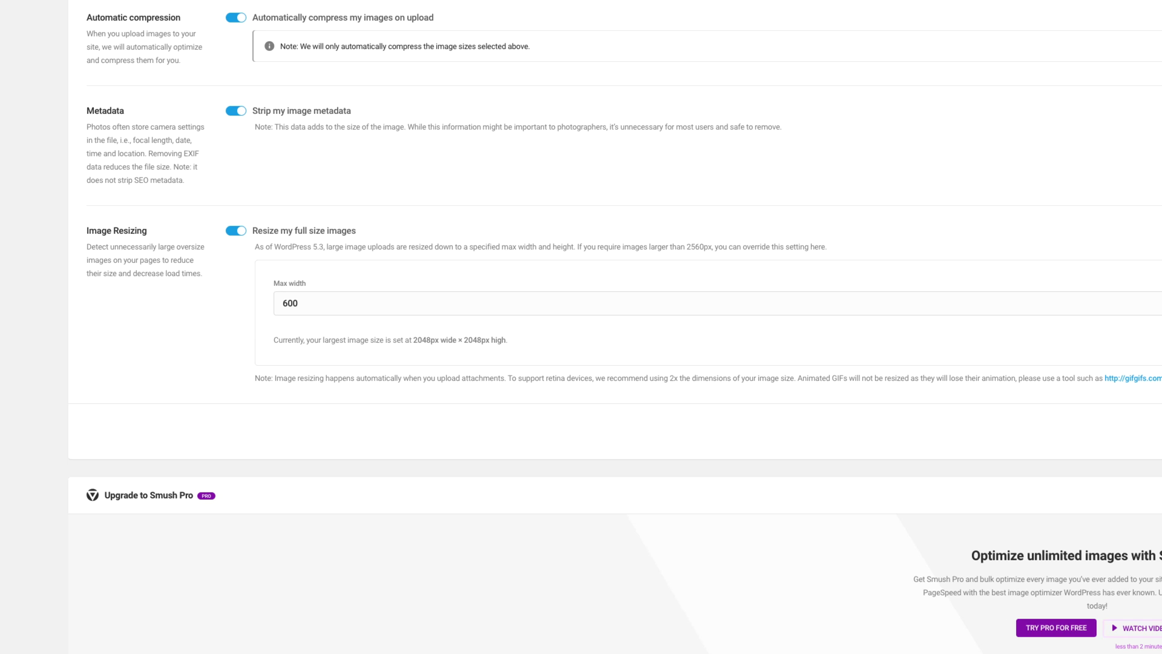
scroll(581, 327, "up", 19)
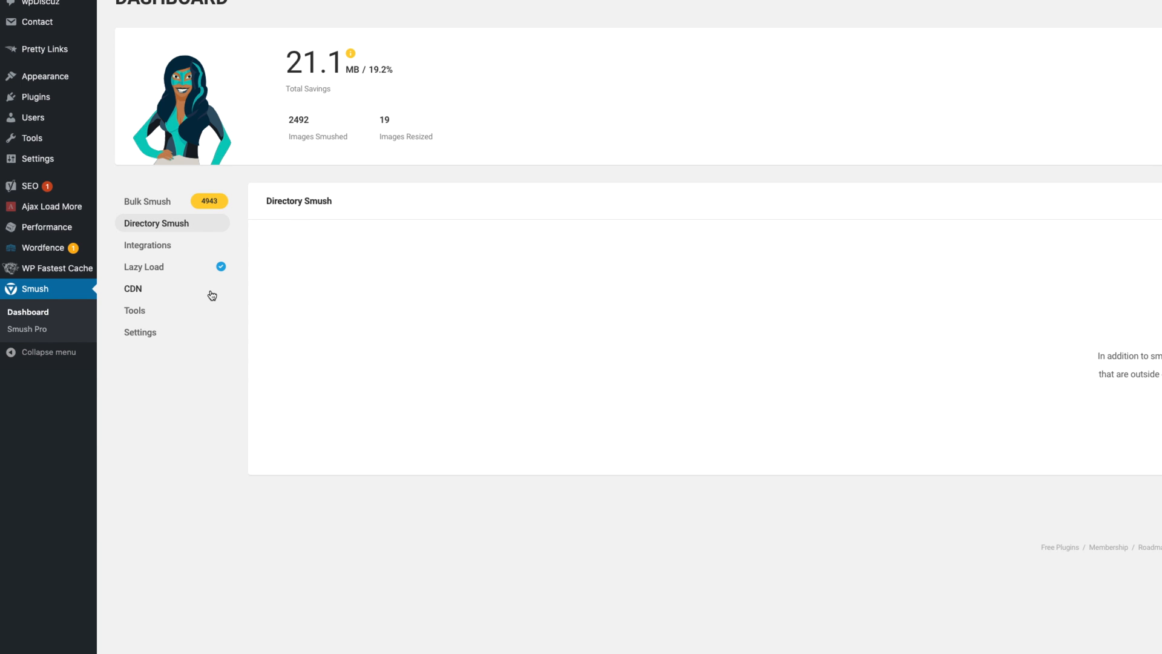
Review Smush's Integrations and Lazy Load settings, including media types and output locations, and open its CDN section
left_click(172, 248)
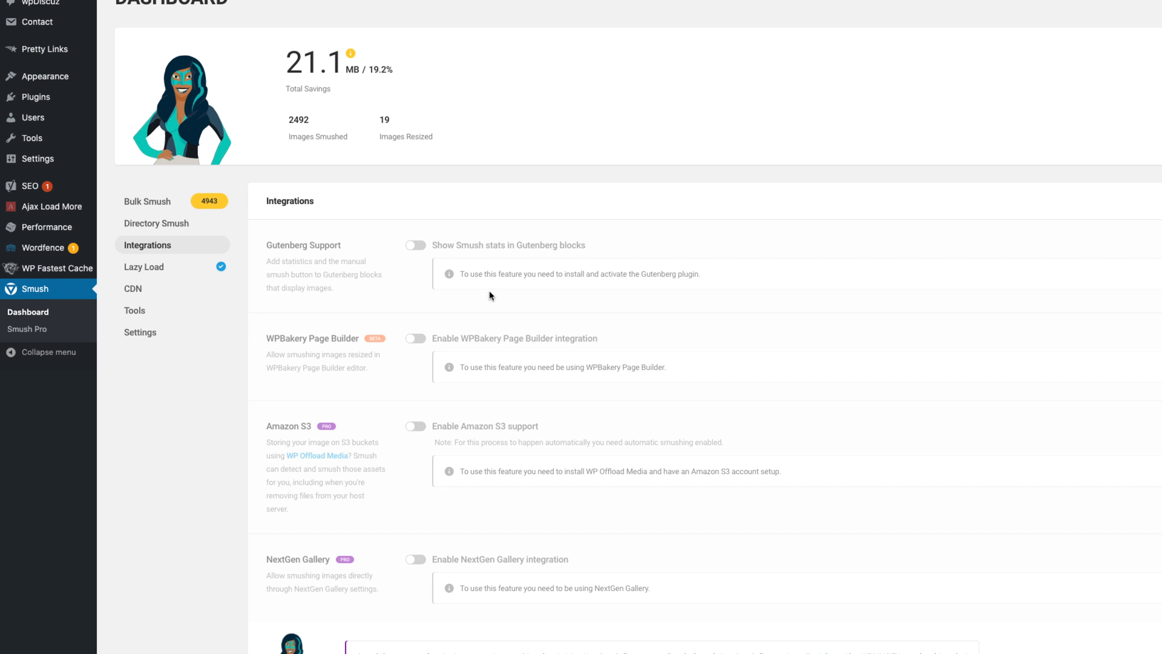
left_click(211, 273)
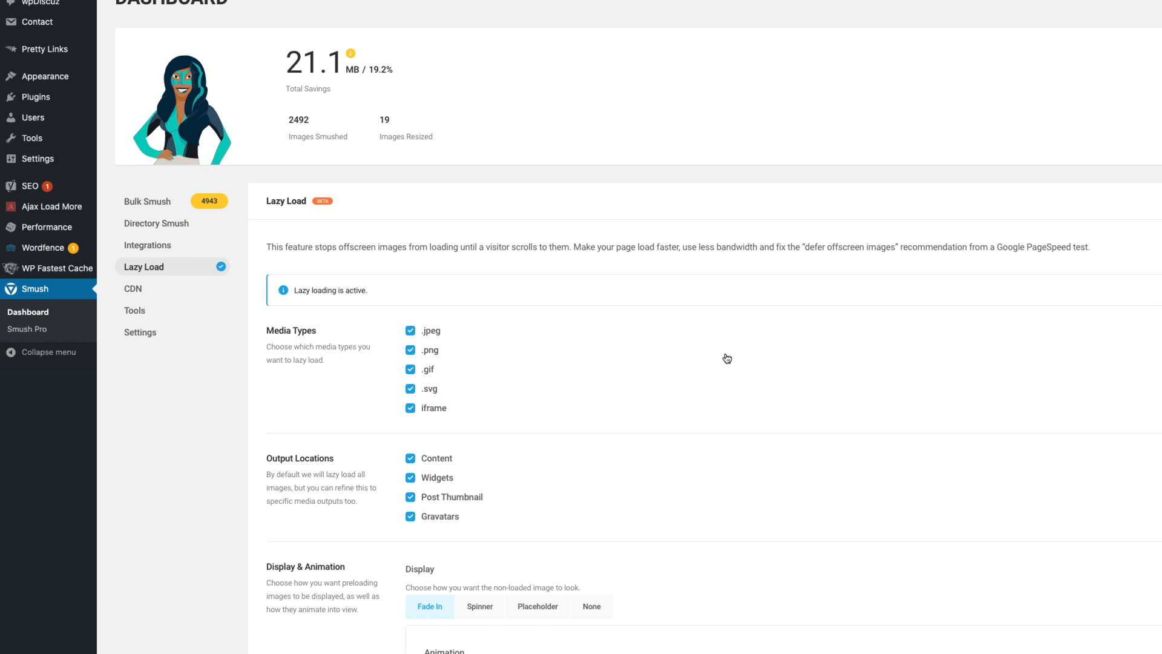
scroll(727, 358, "down", 2)
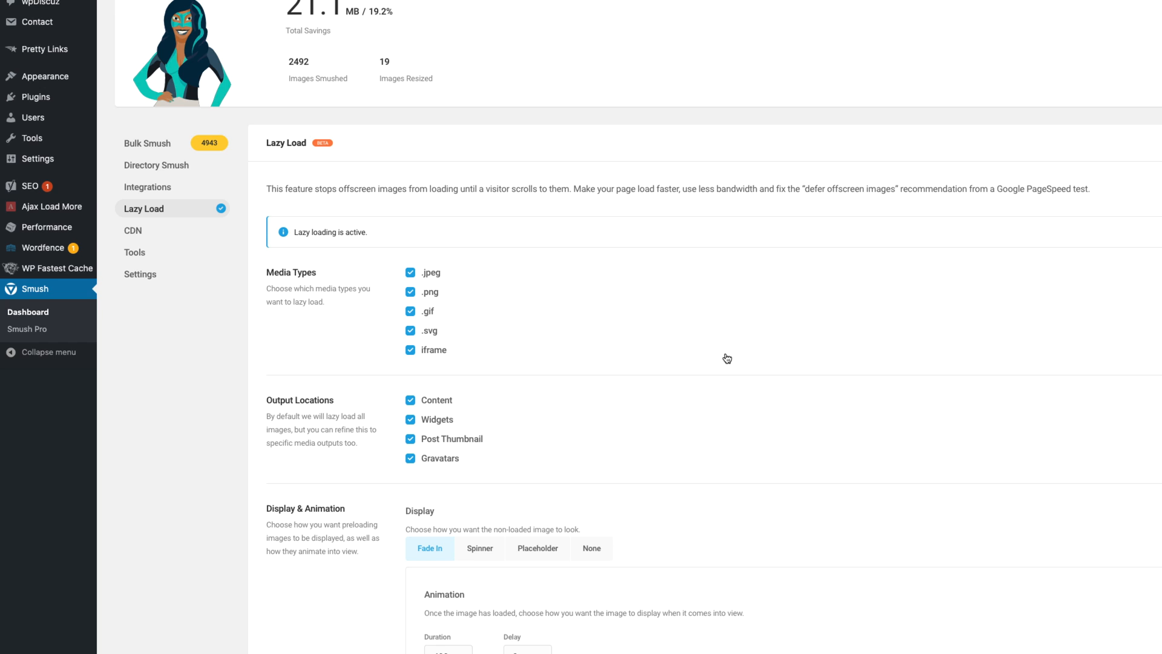
left_click(134, 231)
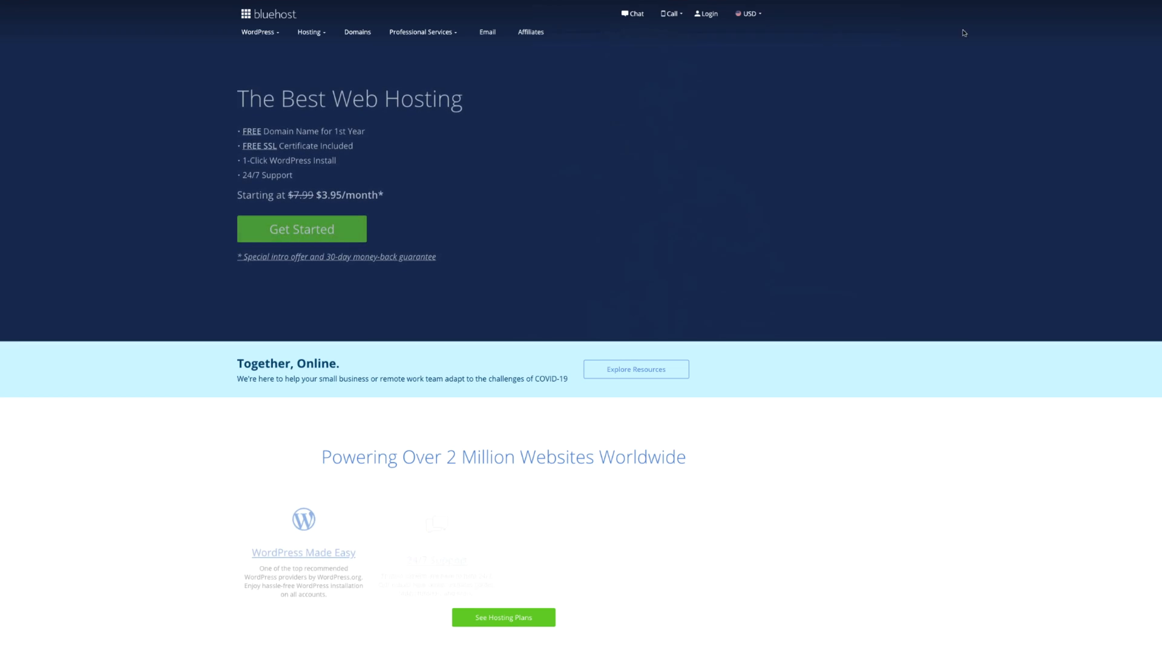
Switch to the Bluehost portal, open its advanced hosting tools and select Optimize Website in the Software section
scroll(677, 228, "down", 1)
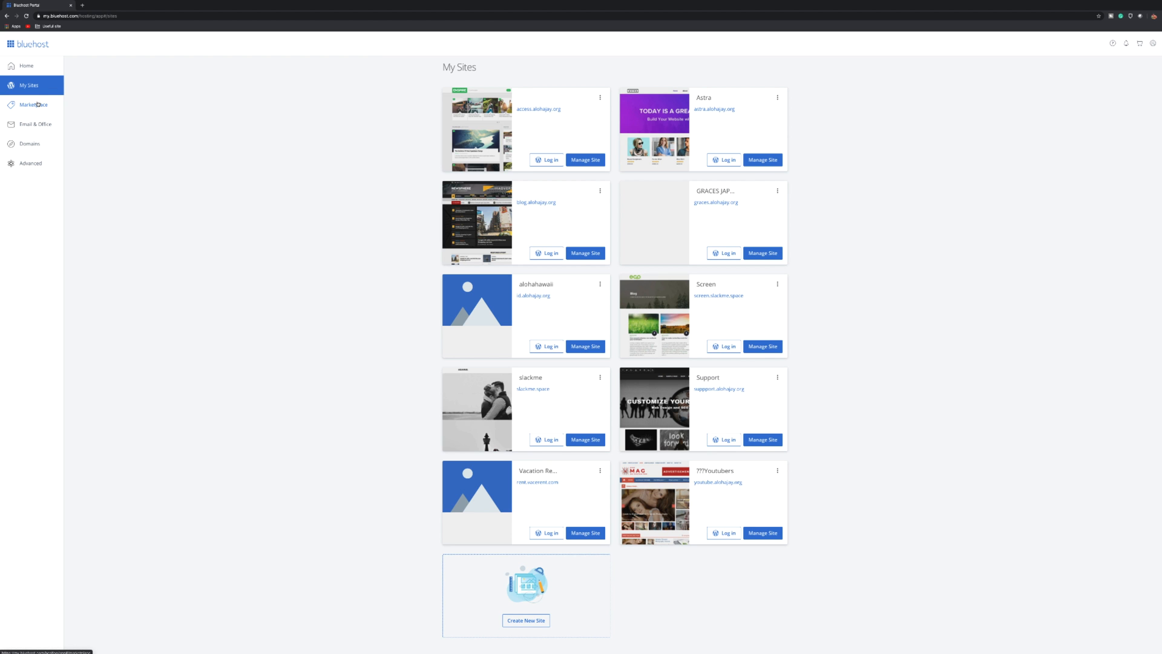
left_click(38, 163)
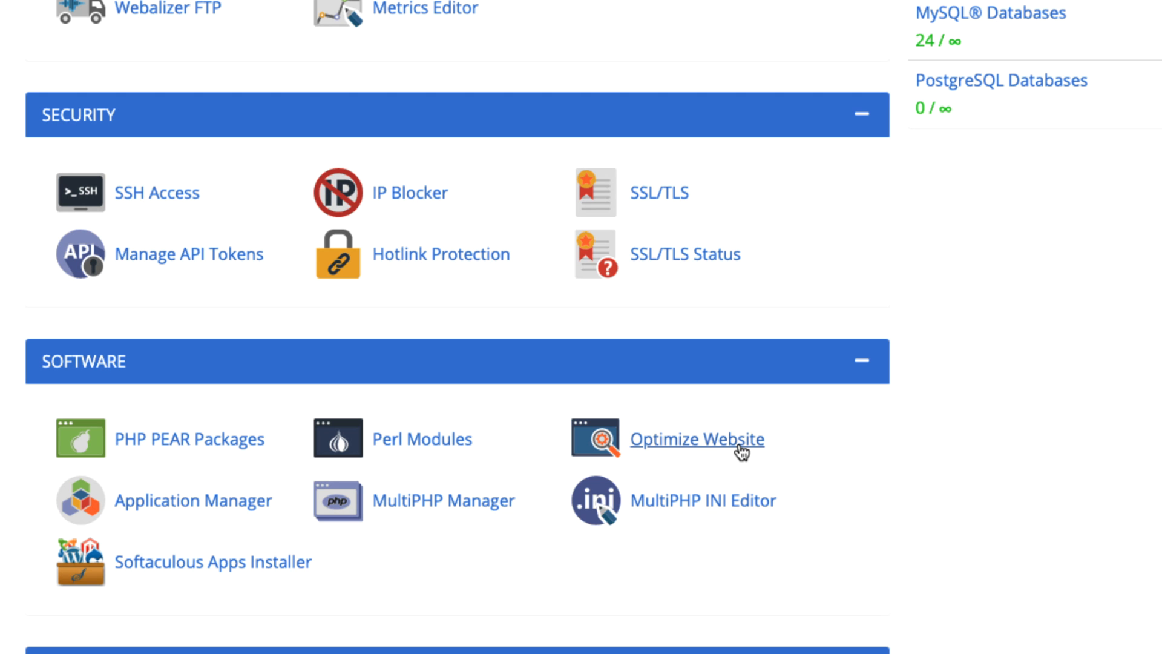
left_click(739, 446)
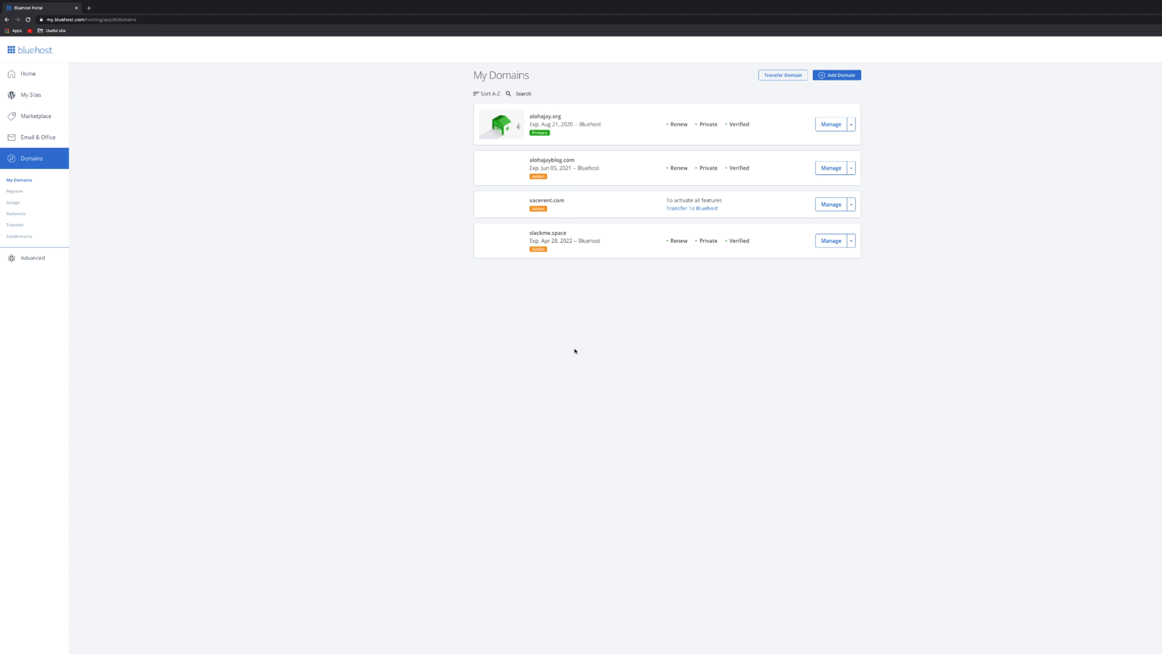
Open the management page of alohajayblog.com in Bluehost and examine its DNS section, highlighting the two Cloudflare name servers
left_click(831, 171)
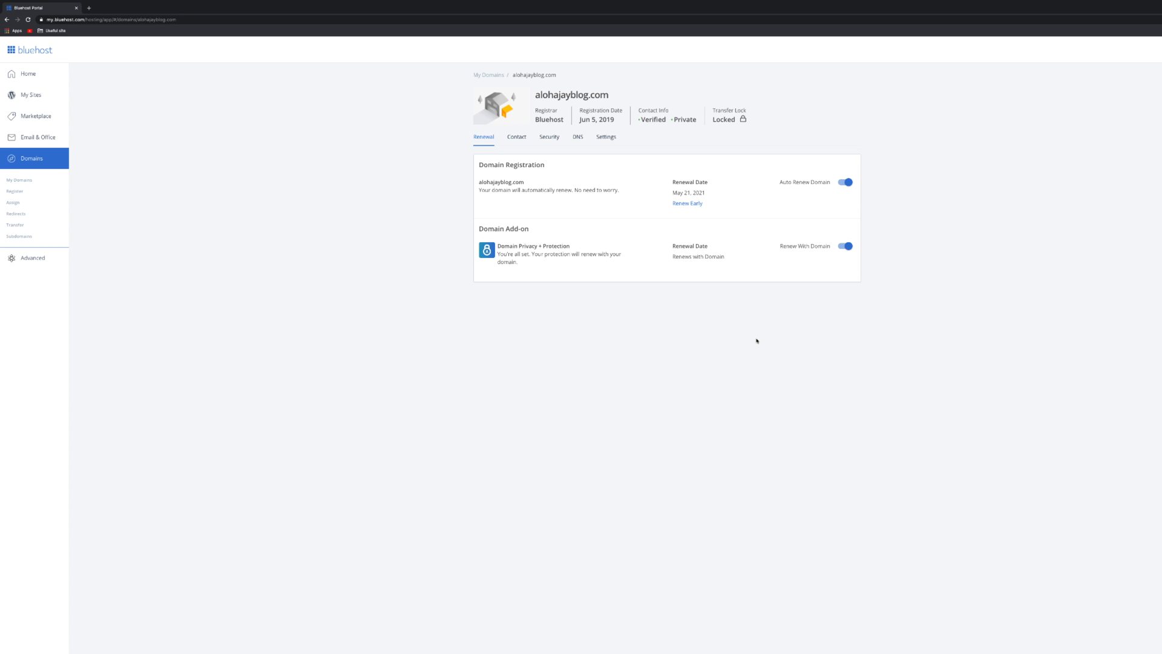
left_click(578, 136)
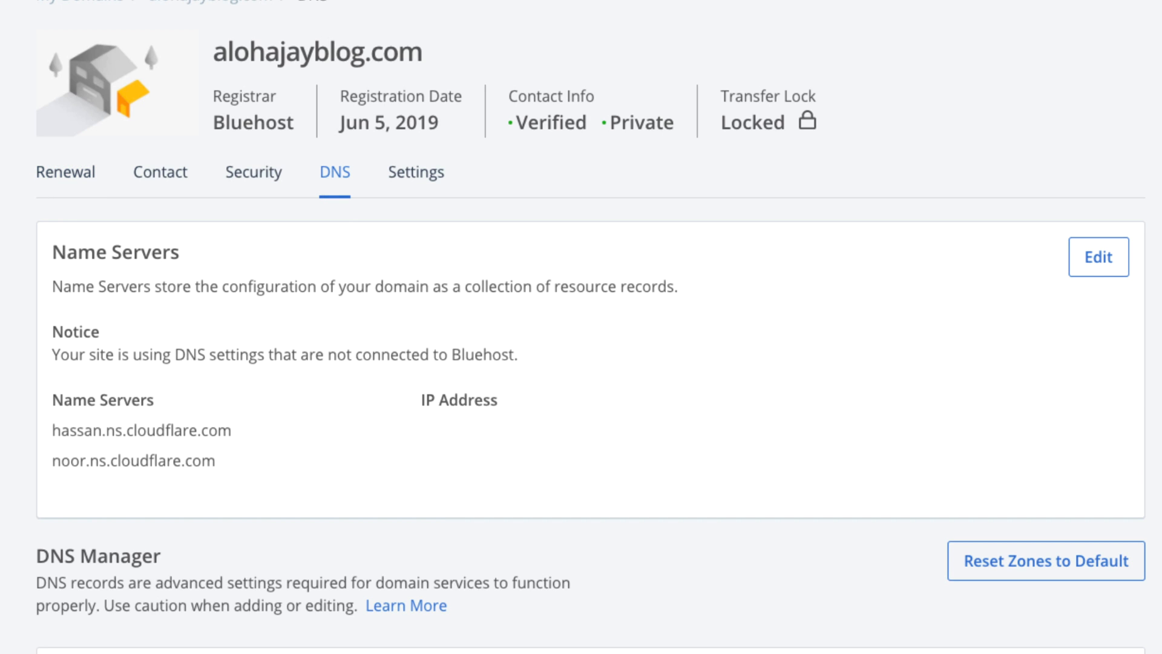
left_click_drag(218, 463, 49, 428)
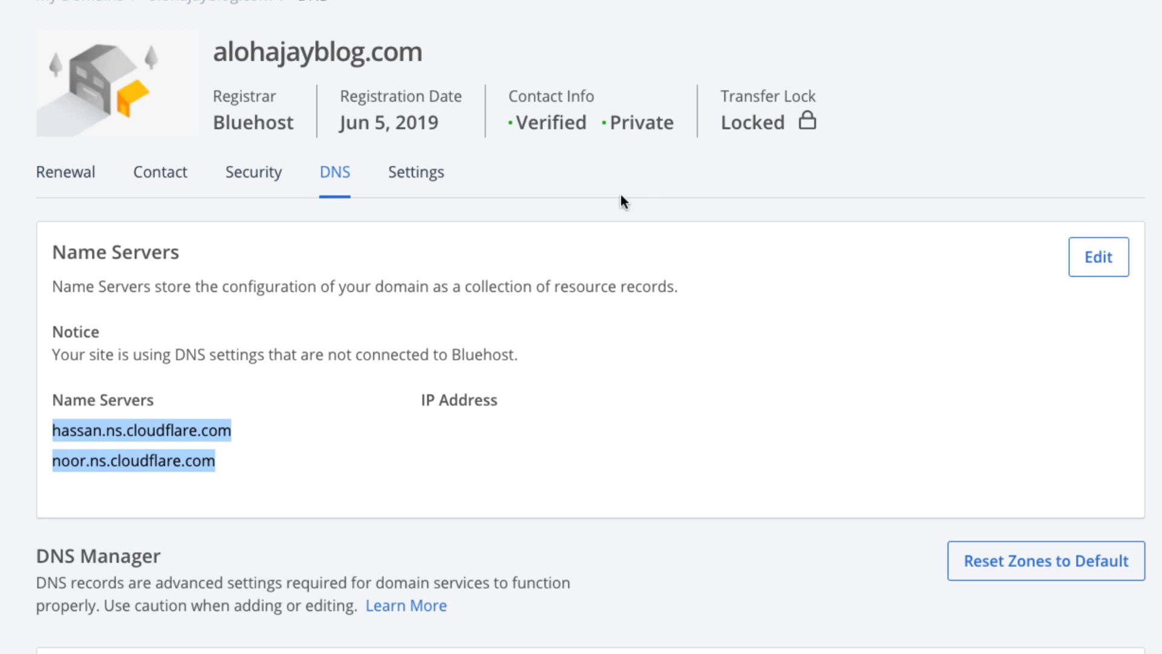
left_click(414, 186)
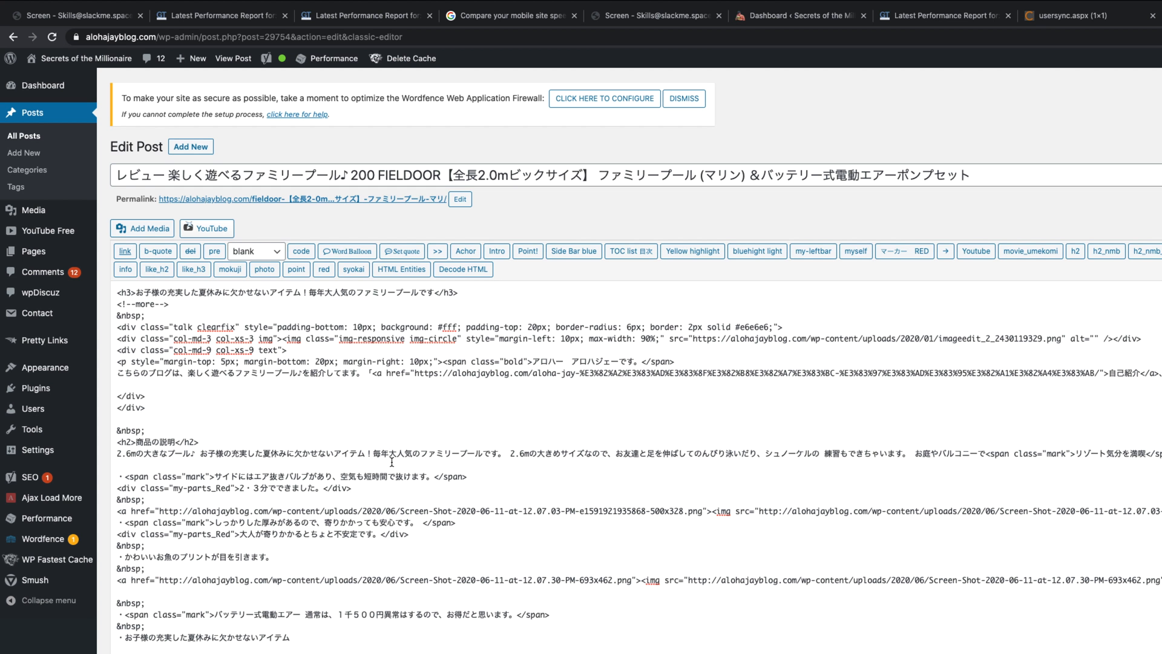
Switch to the WordPress admin and open the Reading Settings to view the homepage and feed options
mouse_move(45, 457)
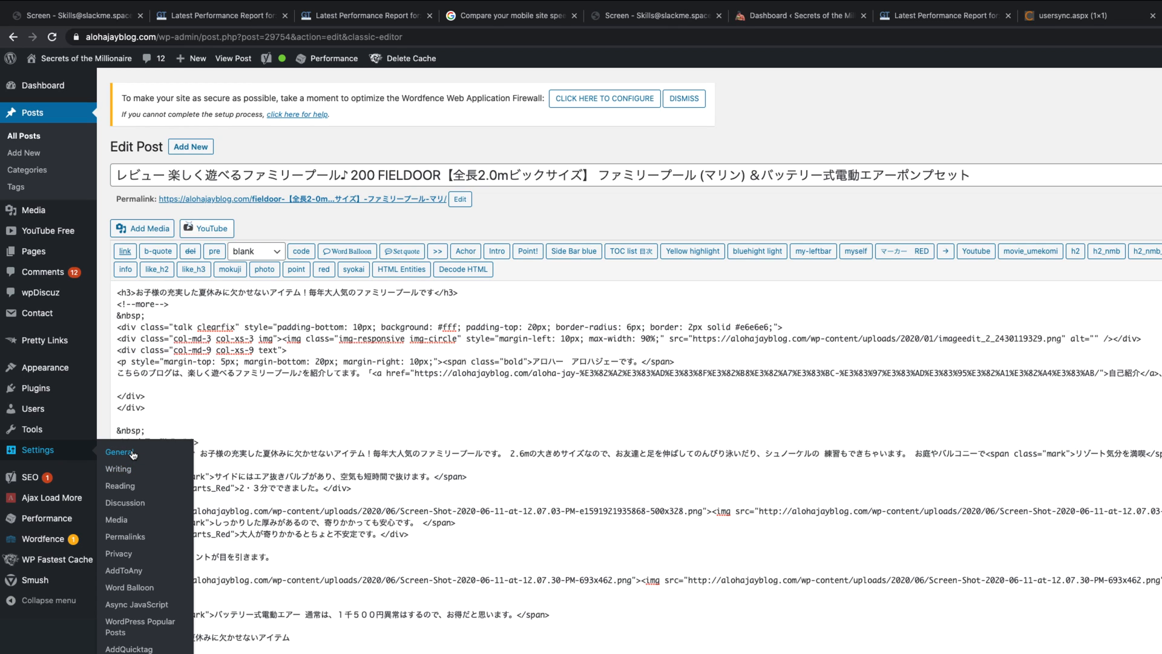
left_click(130, 488)
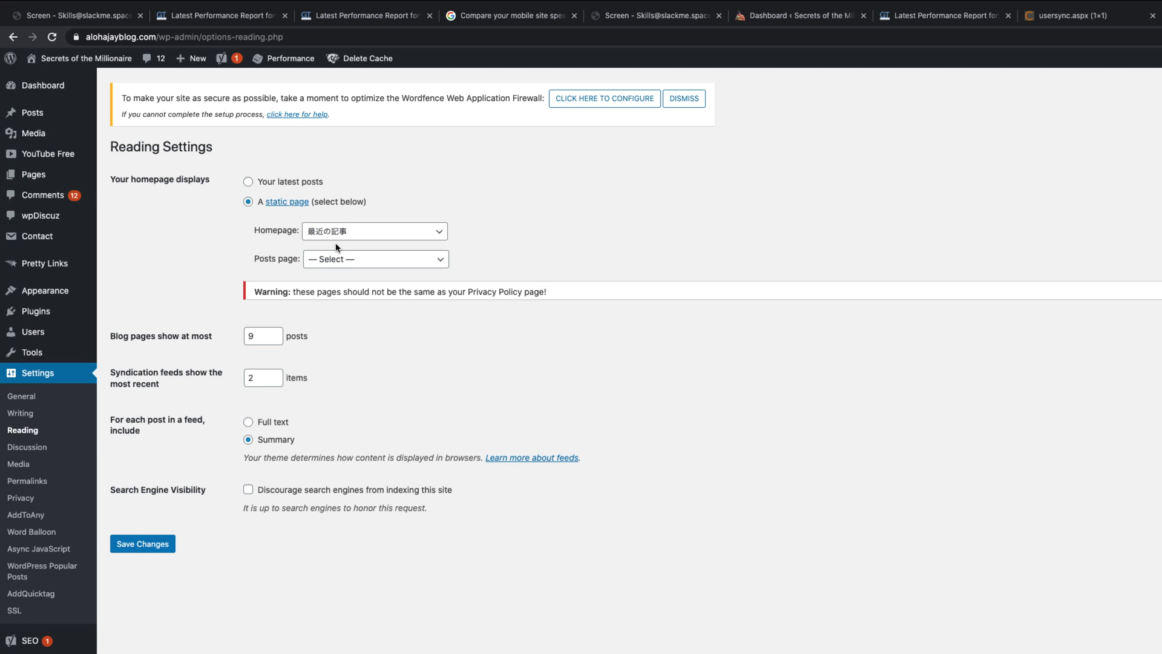
Set the homepage to display the latest posts, save the Reading Settings, and load alohajayblog.com in a new tab
left_click(248, 181)
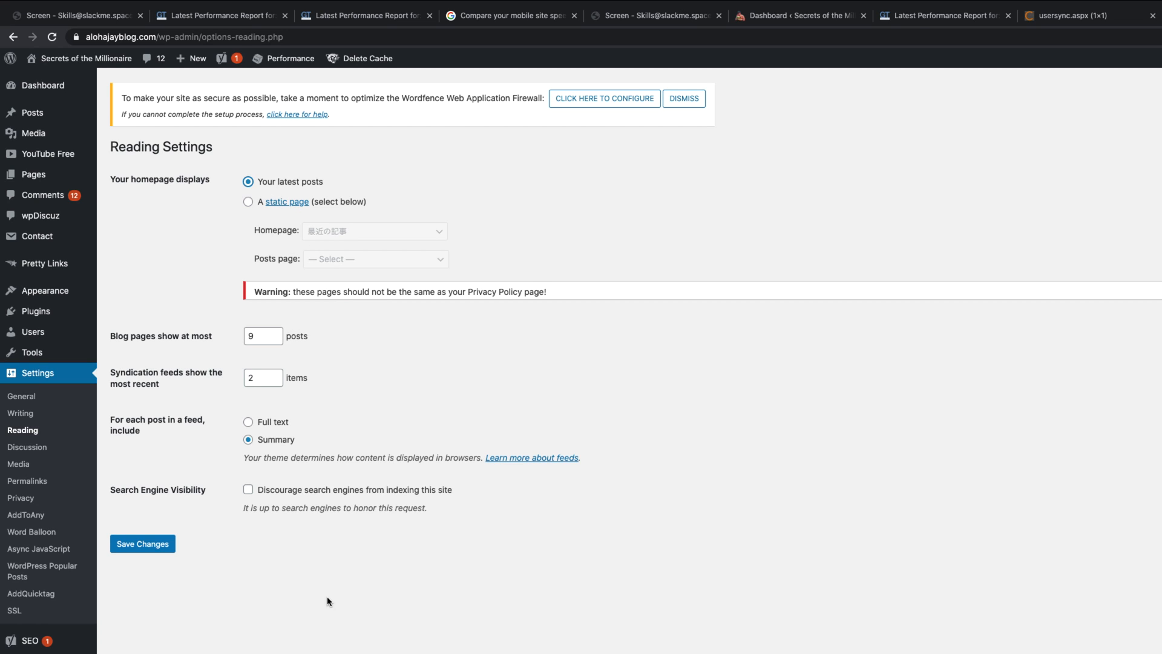
left_click(156, 548)
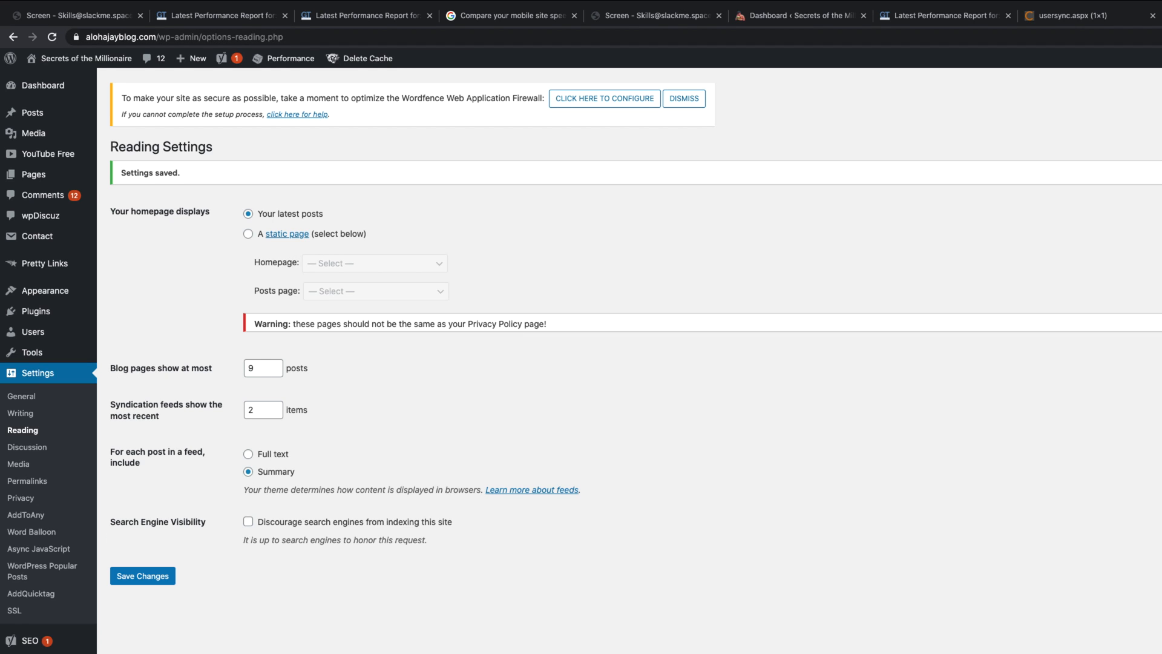
key("super+t")
type("a")
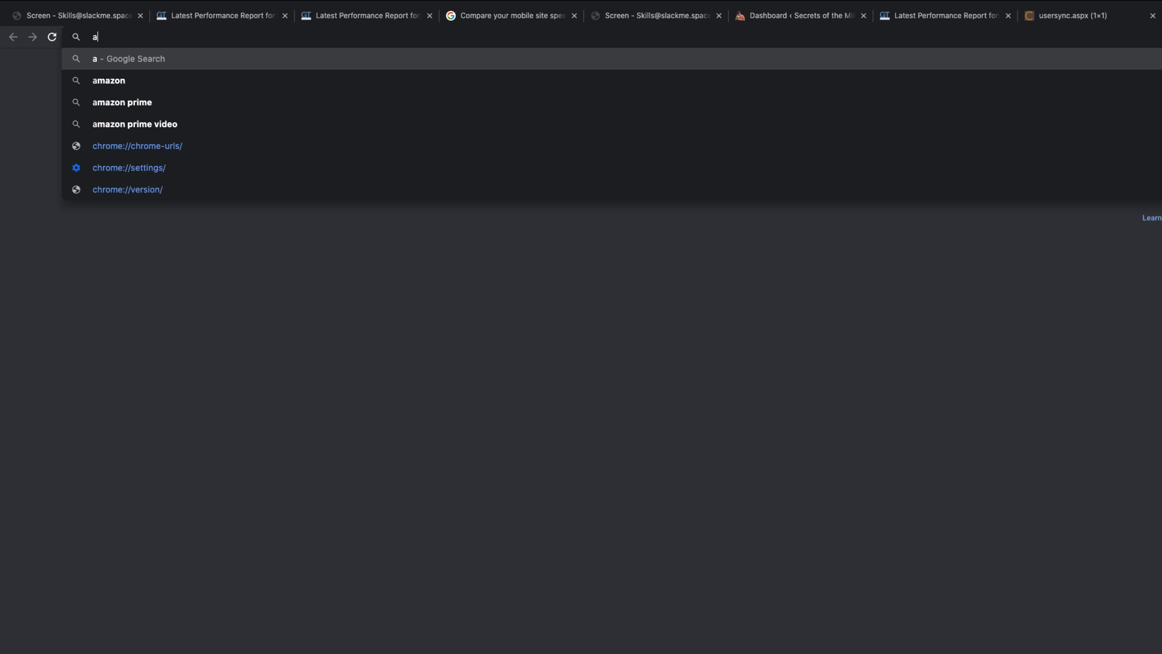
type("lohajy")
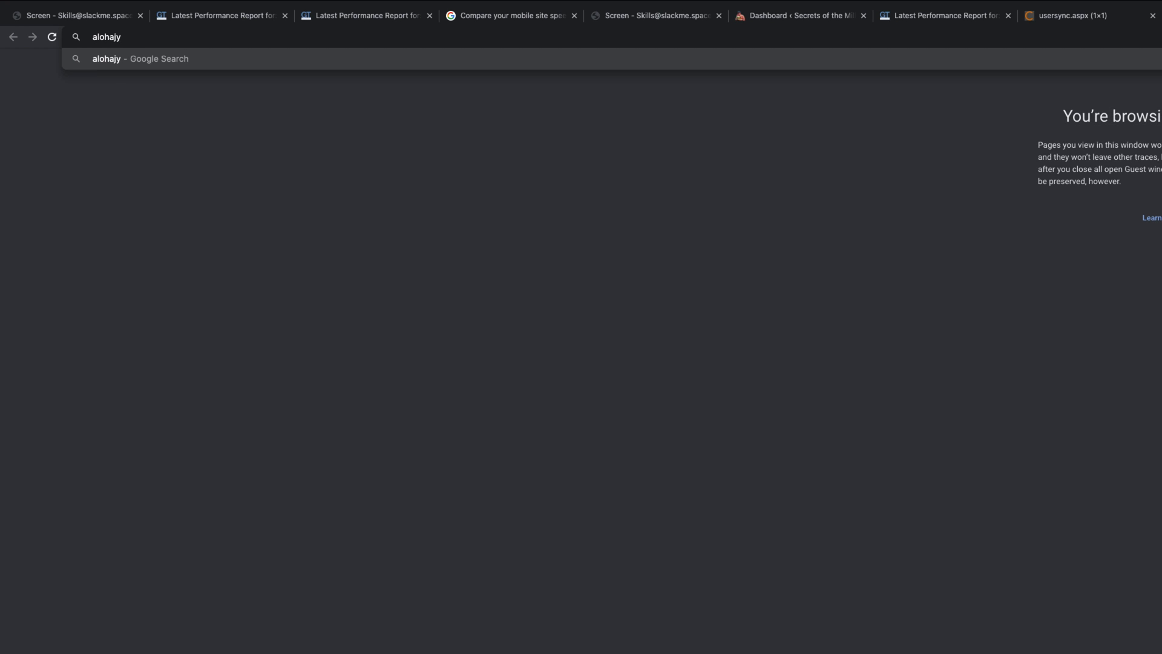
key("BackSpace")
type("ayblog.com")
key("Return")
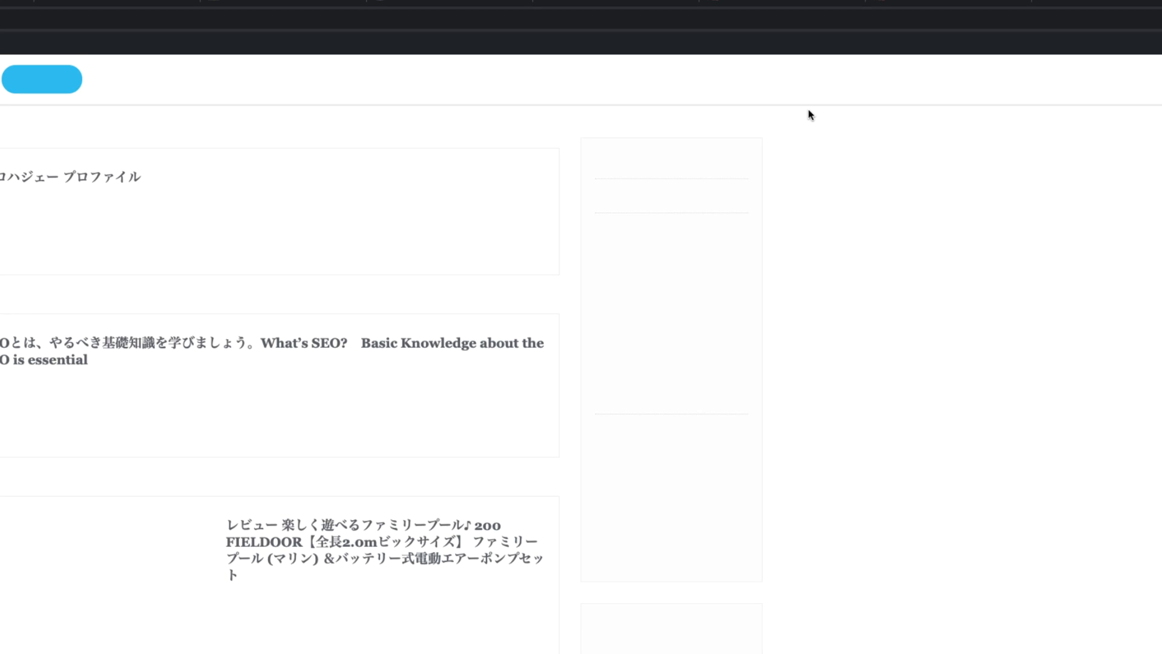
Examine the list of latest posts and the sidebar on the live blog homepage
scroll(701, 410, "down", 7)
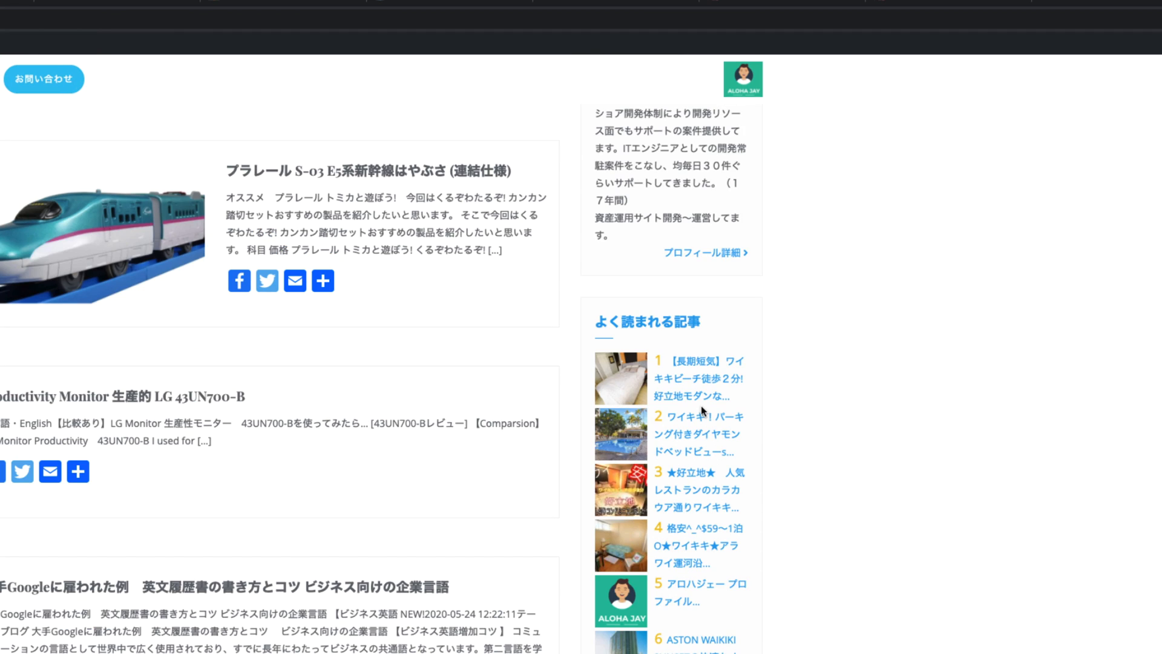
scroll(701, 410, "up", 14)
scroll(702, 412, "down", 10)
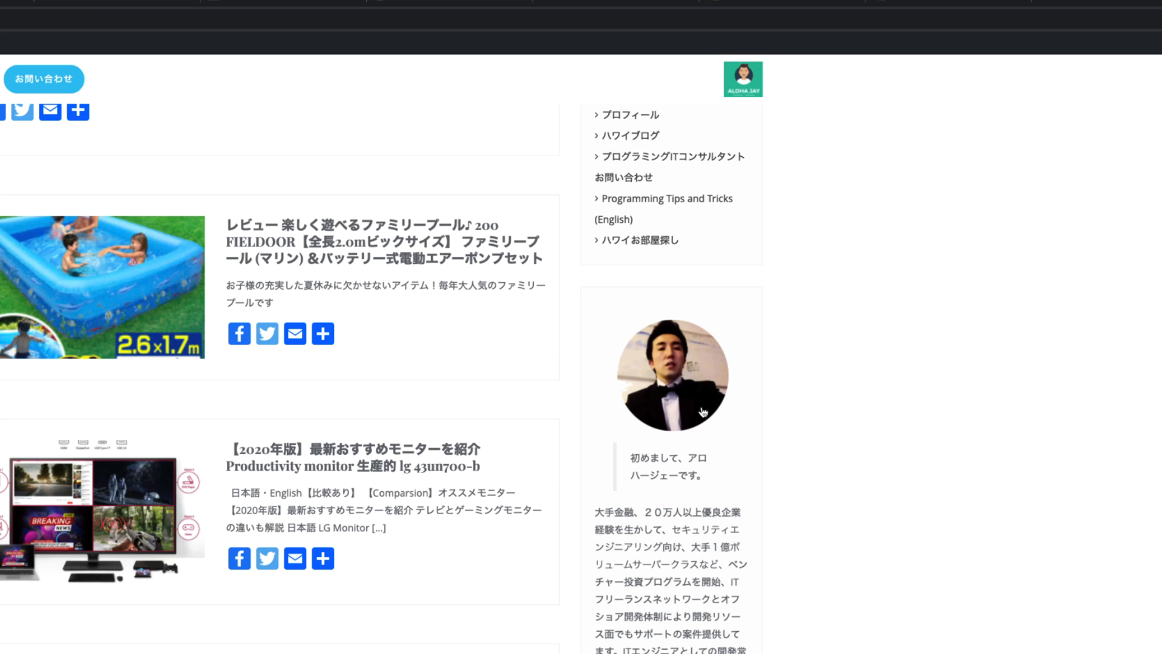
scroll(702, 412, "up", 10)
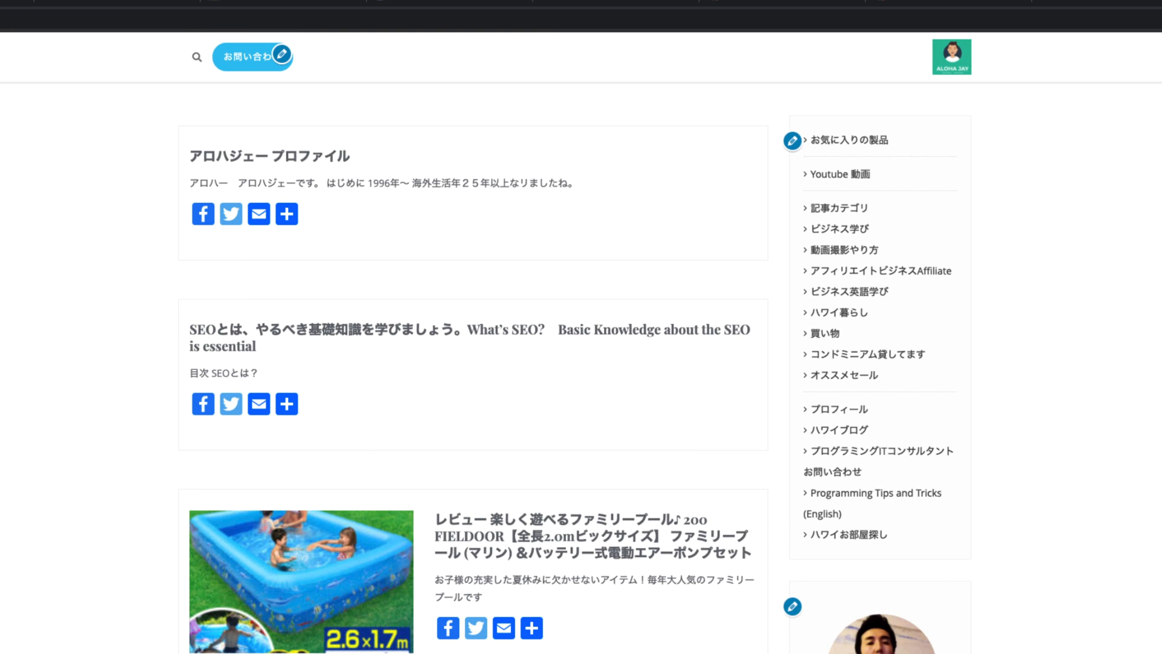
scroll(575, 518, "down", 3)
scroll(610, 584, "down", 15)
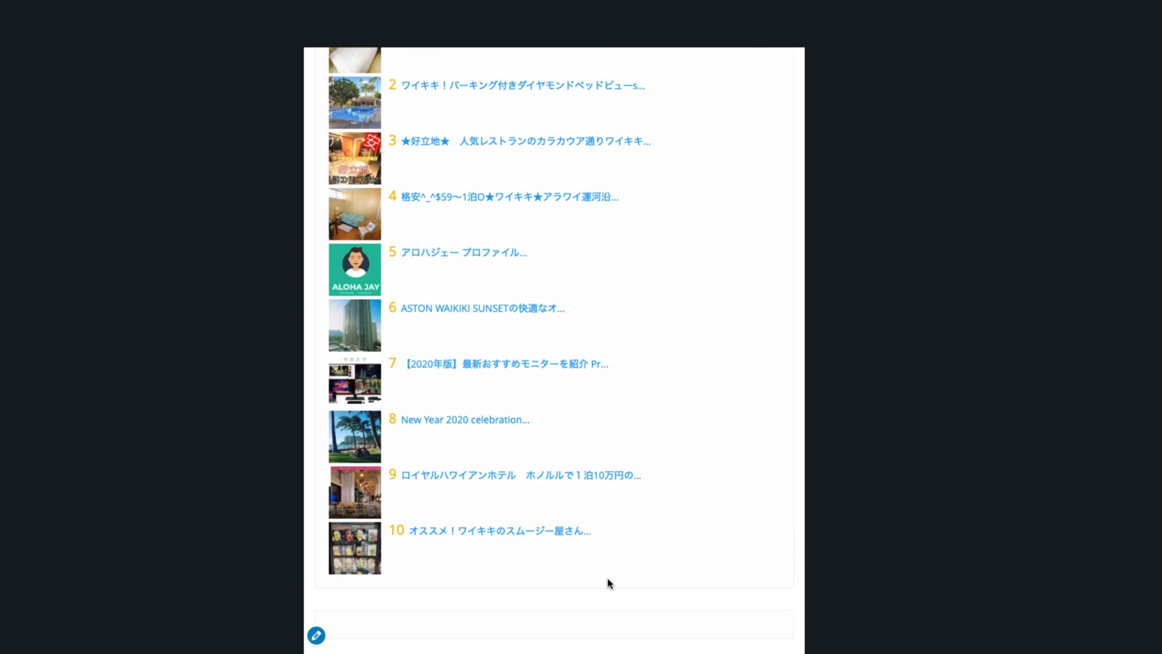
scroll(608, 584, "up", 20)
scroll(608, 584, "down", 10)
scroll(609, 583, "down", 10)
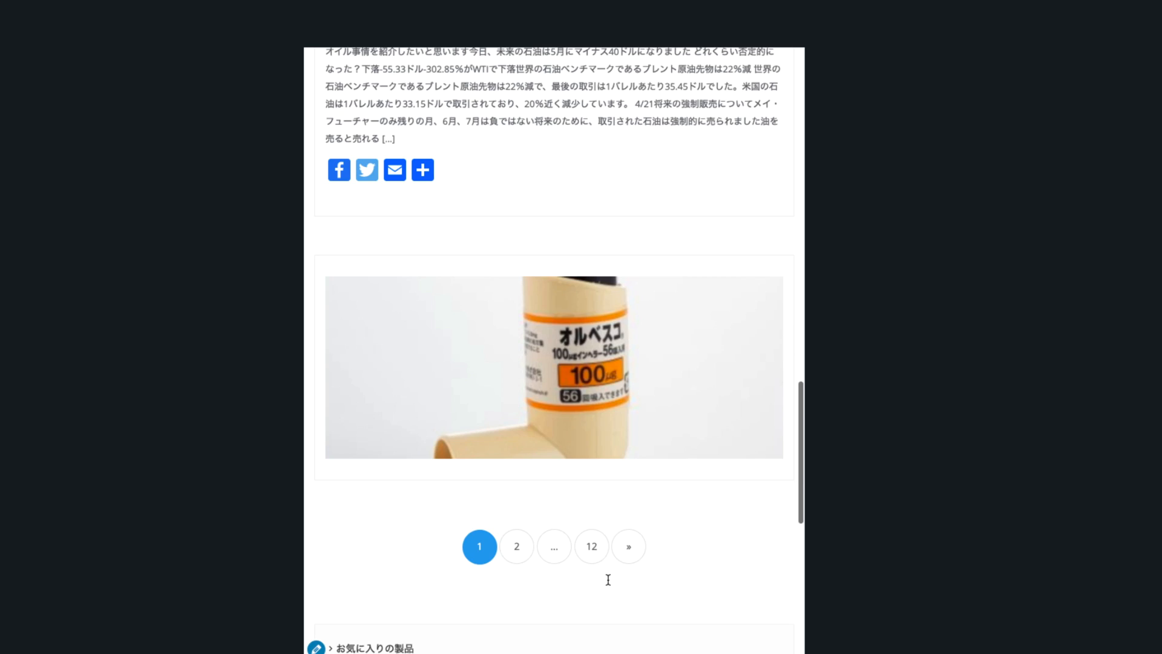
scroll(609, 579, "up", 20)
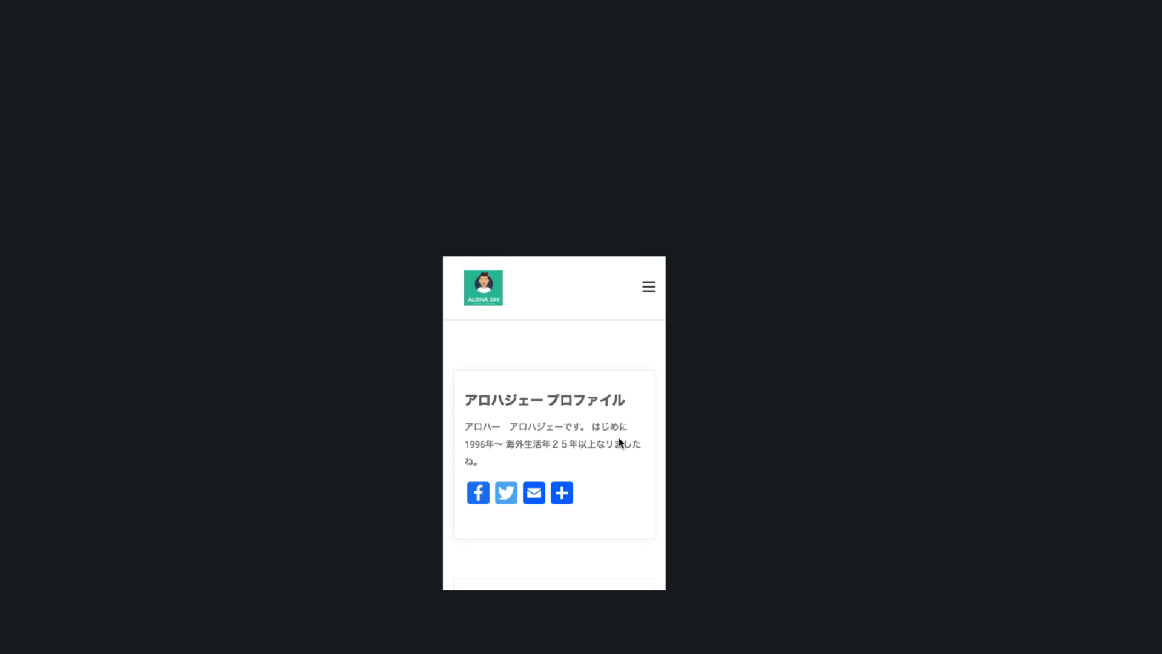
Review the blog homepage in the Customizer's mobile preview and leave the Customizer, discarding the changes
scroll(621, 442, "down", 5)
scroll(618, 440, "down", 15)
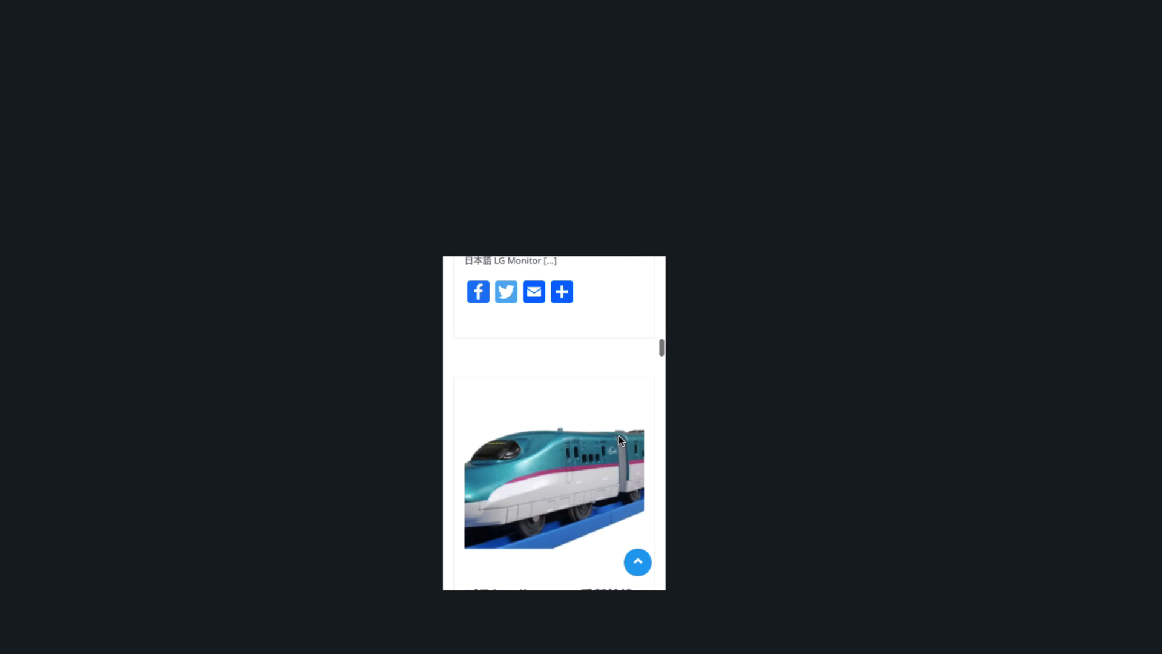
scroll(620, 440, "down", 15)
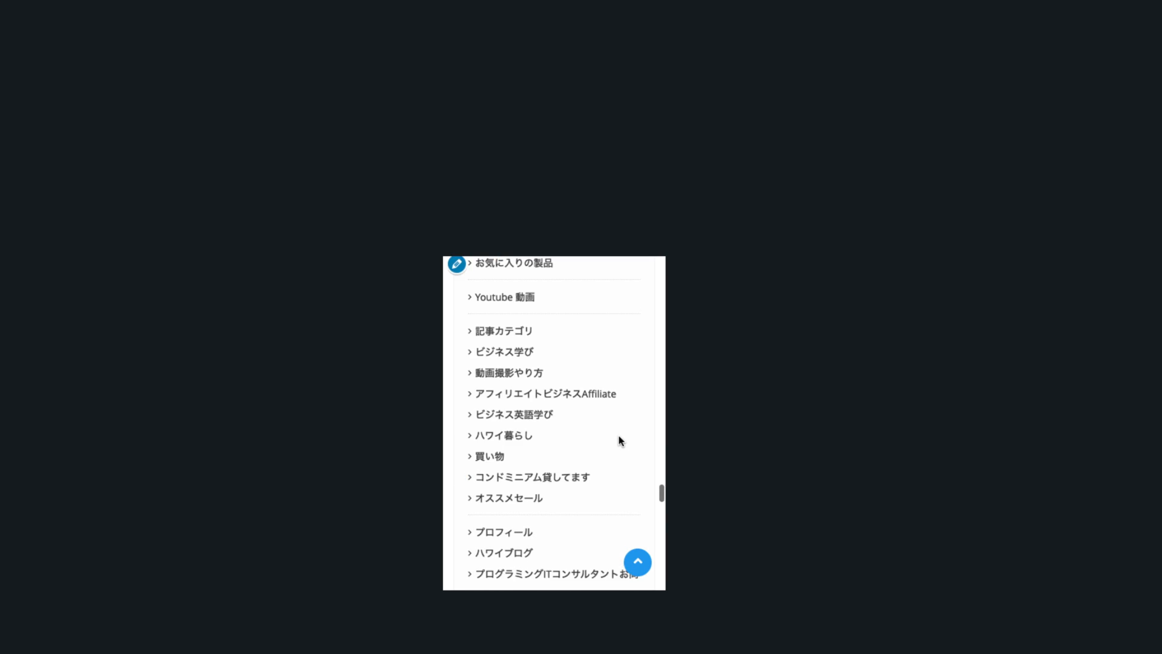
scroll(619, 441, "up", 5)
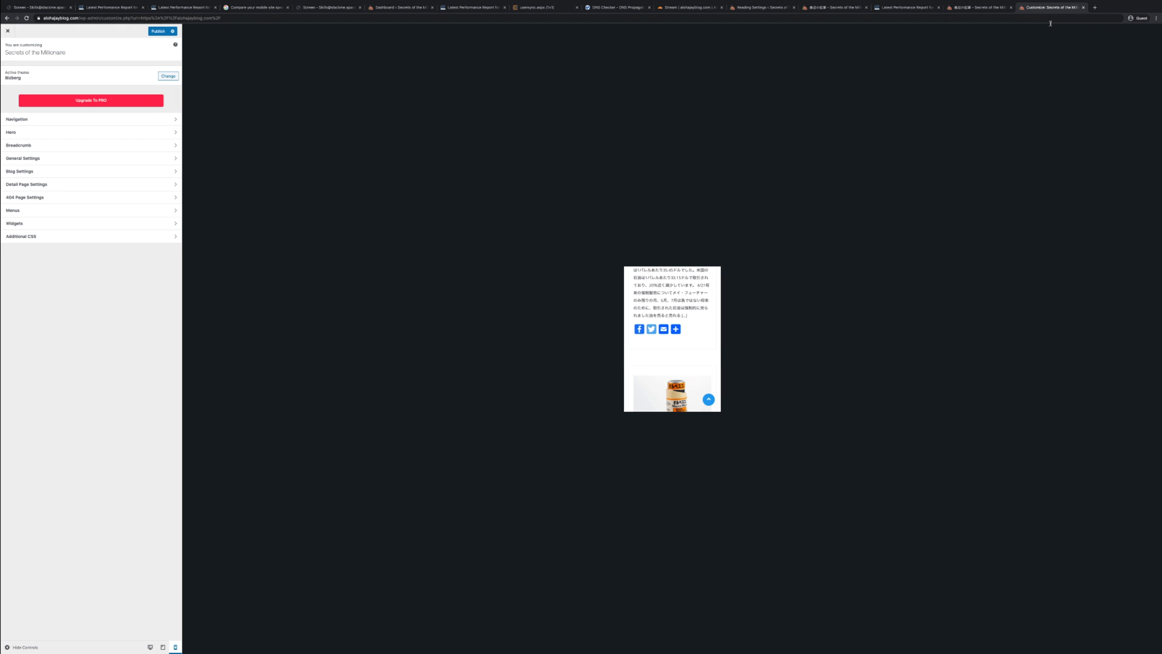
left_click(12, 34)
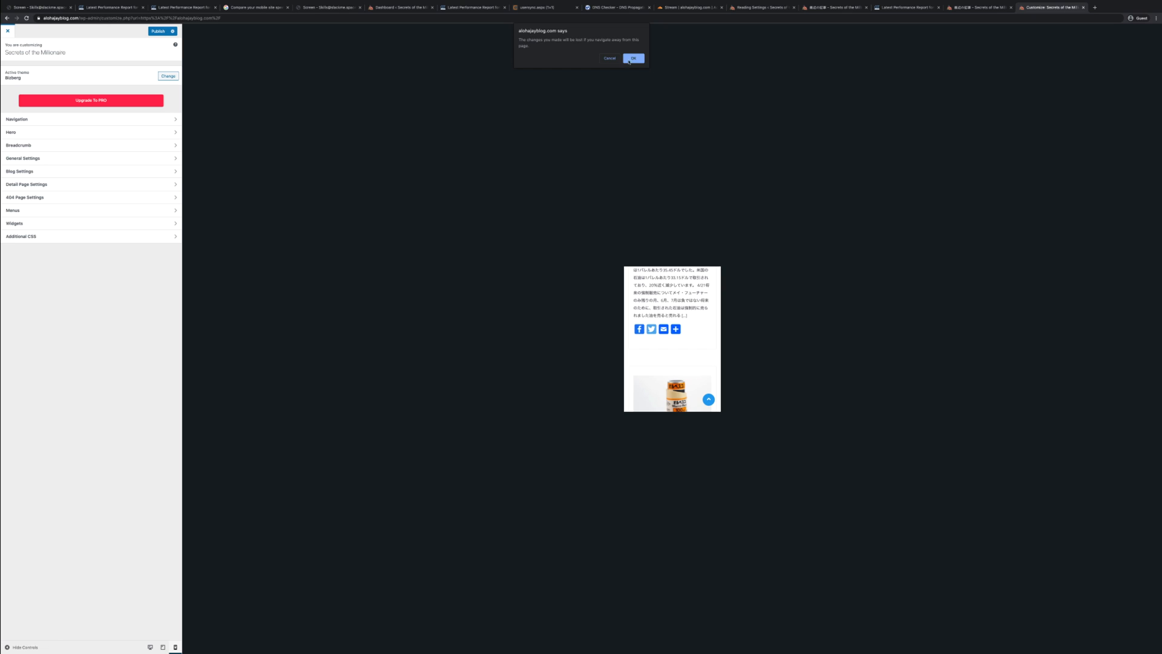
left_click(633, 58)
Revisit the open Smush, DNS checker, Cloudflare and blog pages and the earlier GTmetrix reports, highlighting the total page size
left_click(405, 10)
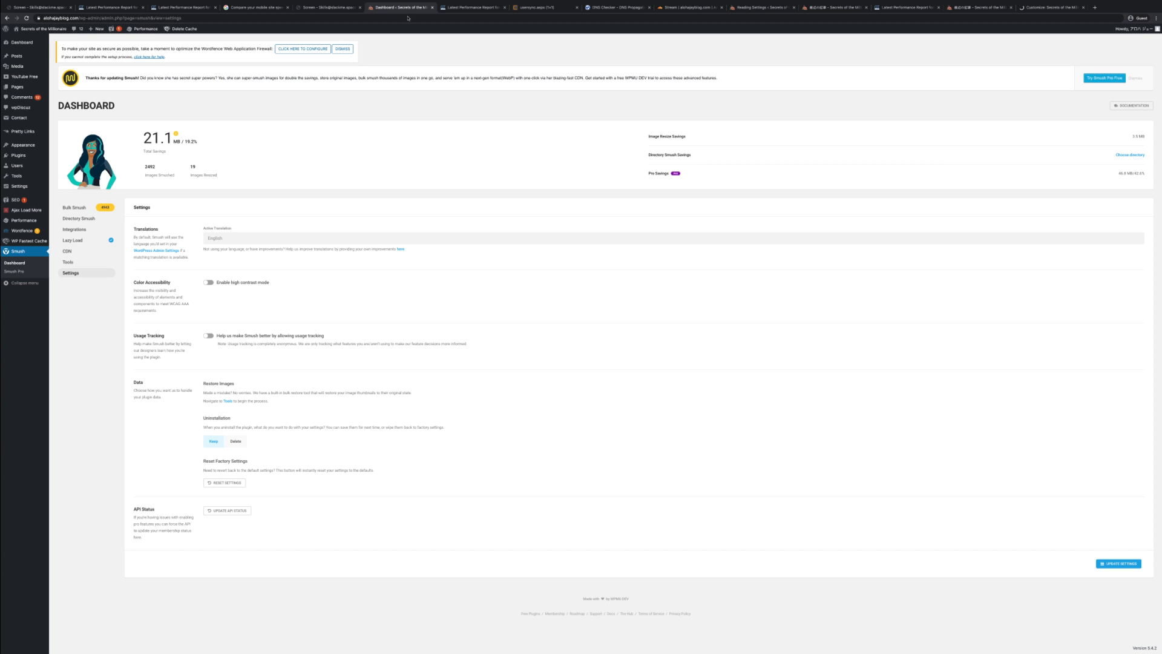
left_click(602, 10)
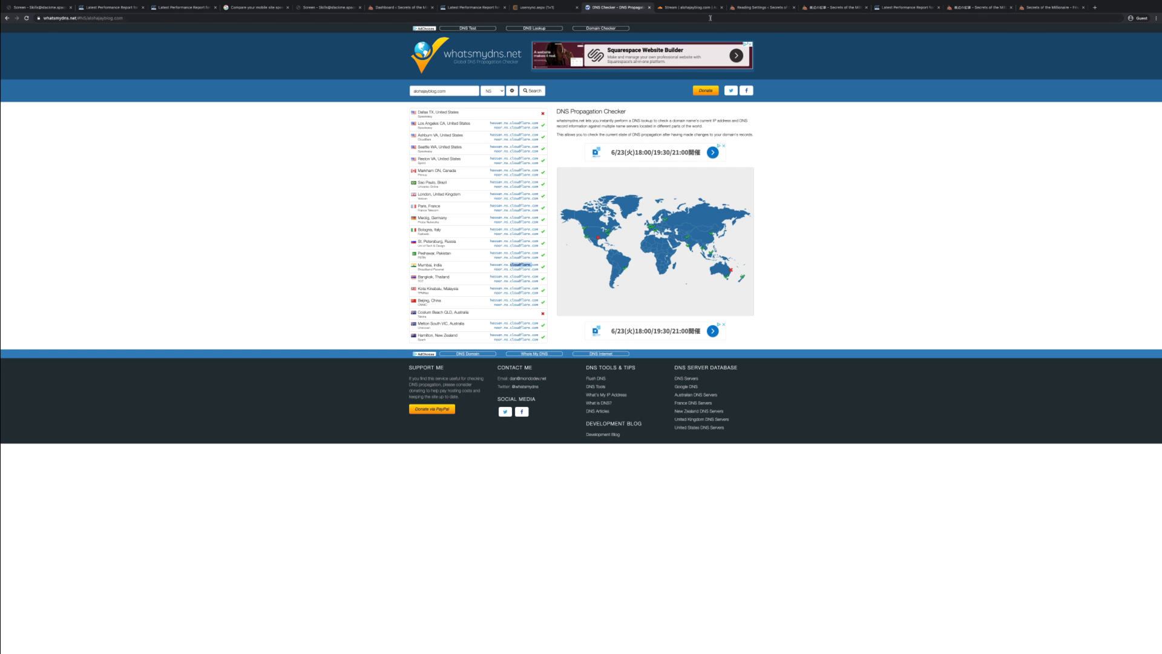
left_click(695, 9)
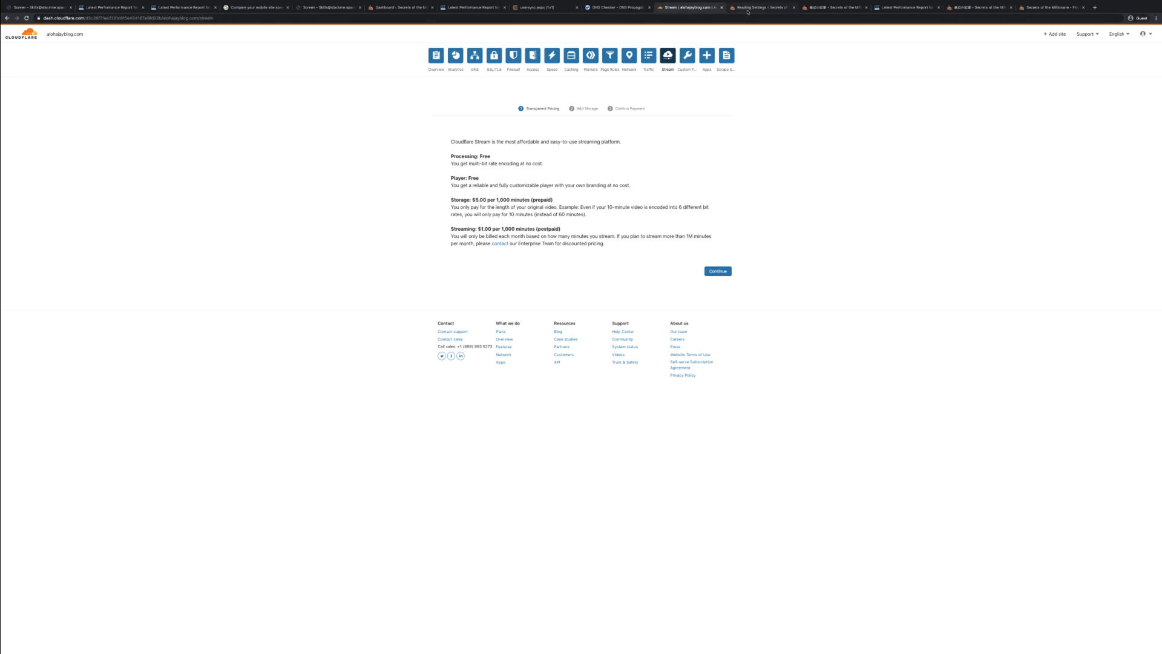
left_click(745, 9)
left_click(828, 9)
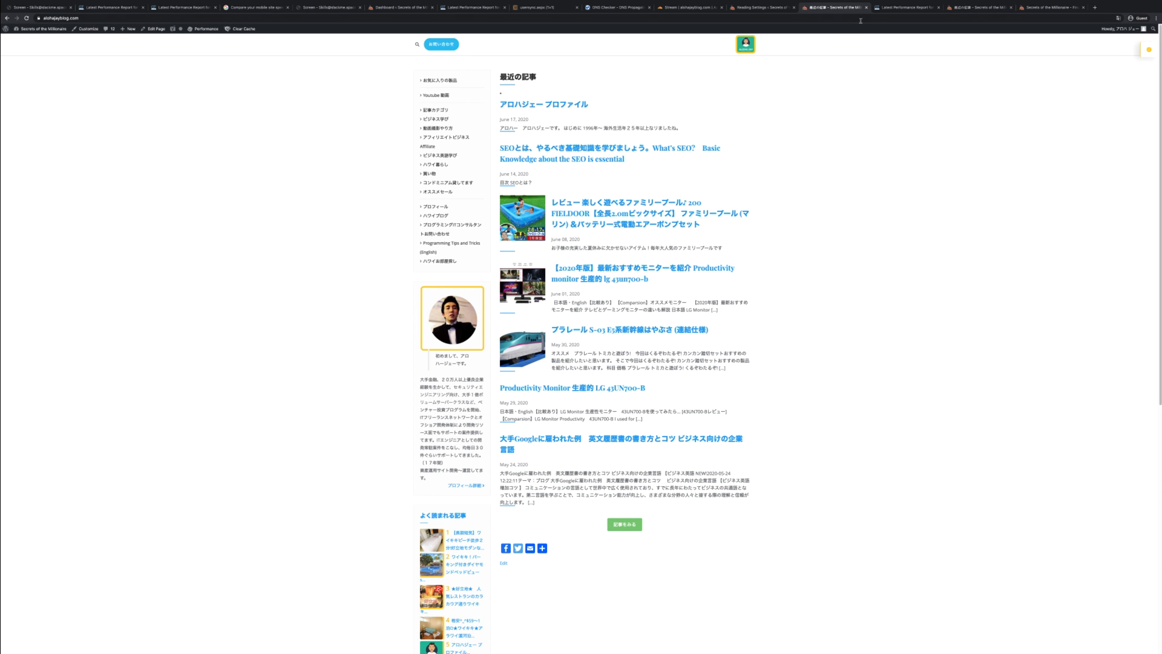
left_click(890, 8)
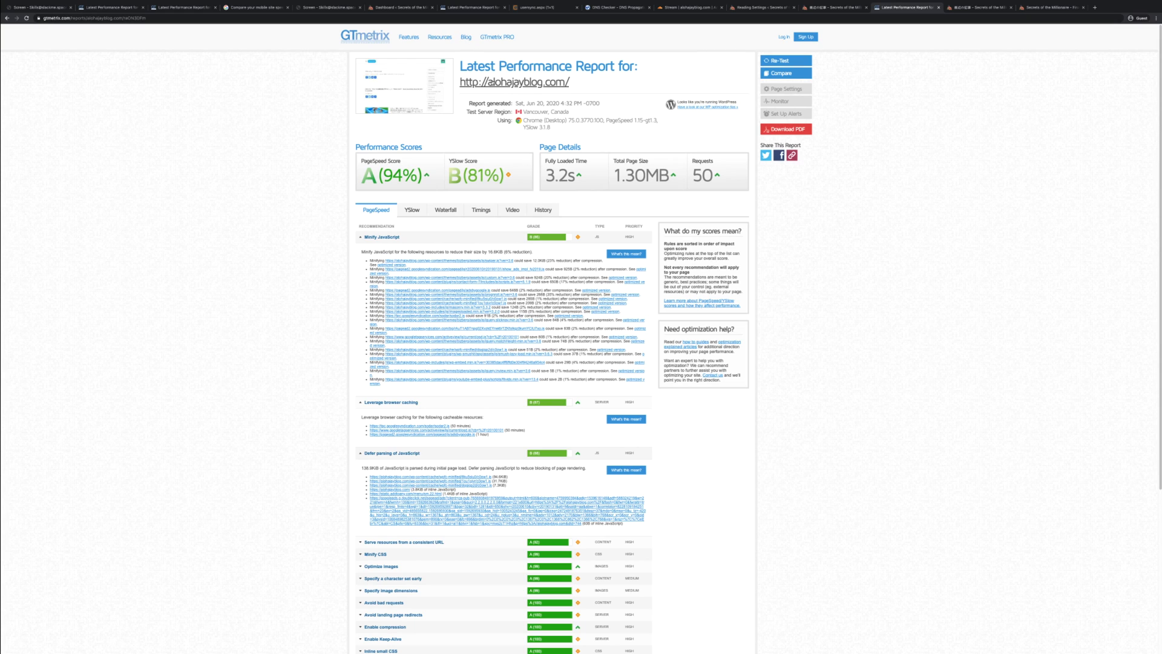
left_click(184, 10)
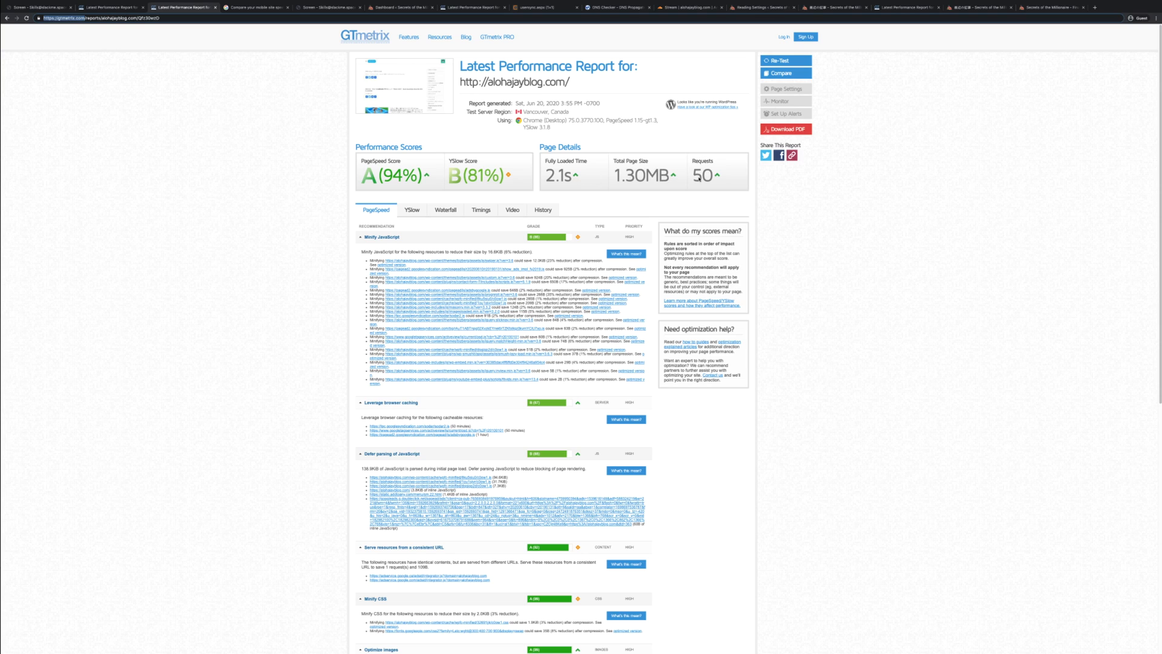
left_click_drag(613, 175, 670, 175)
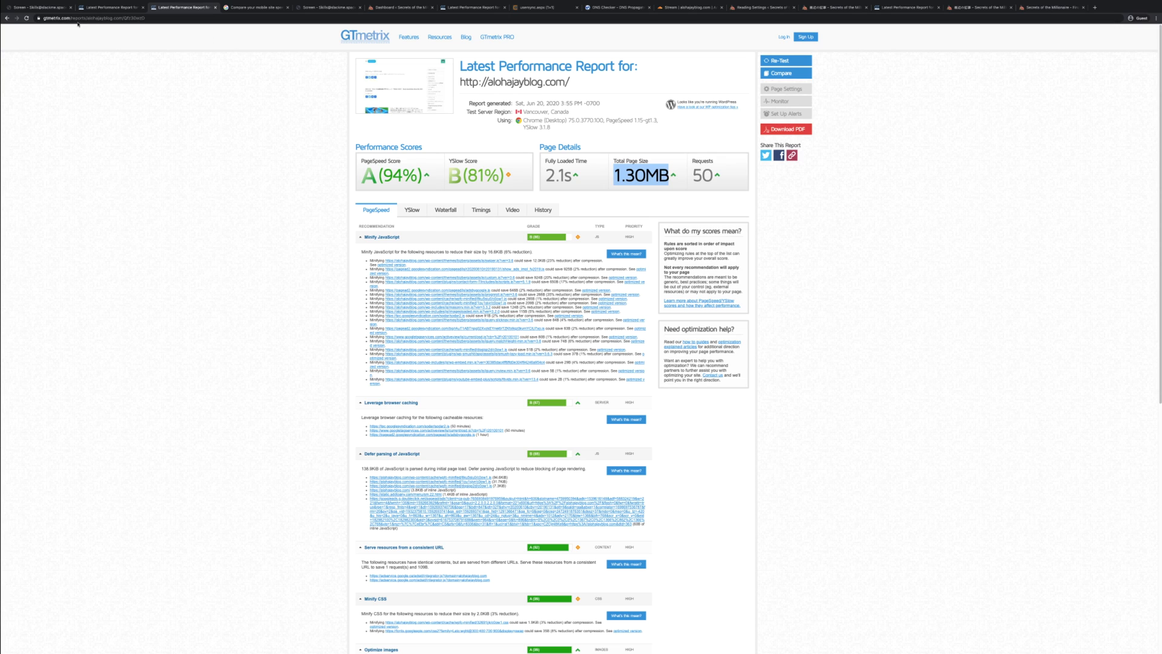
Copy the gtmetrix.com part of the report's address and load it in a new tab
left_click_drag(70, 19, 43, 19)
key("ctrl+c")
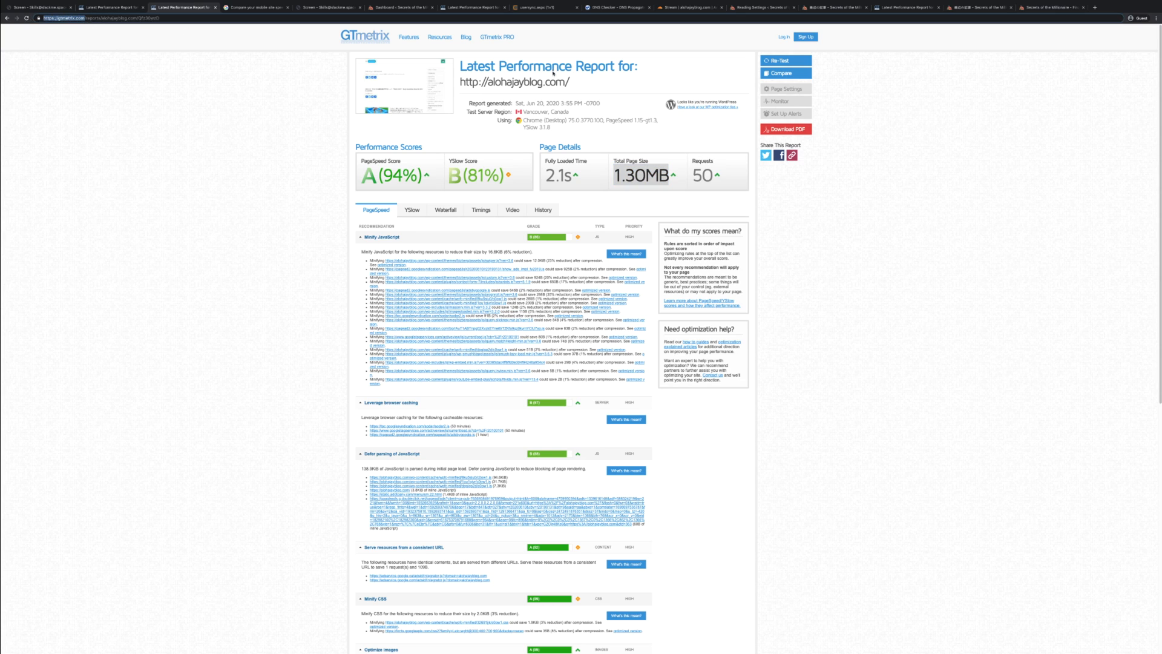
left_click(1093, 10)
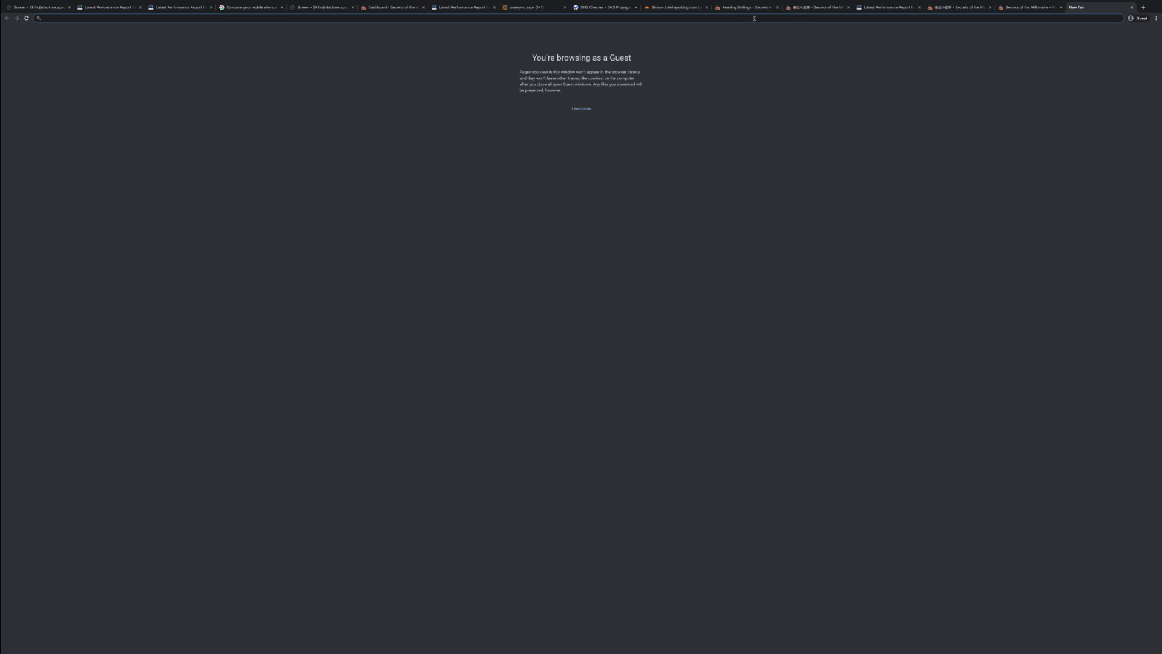
key("ctrl+v")
key("Return")
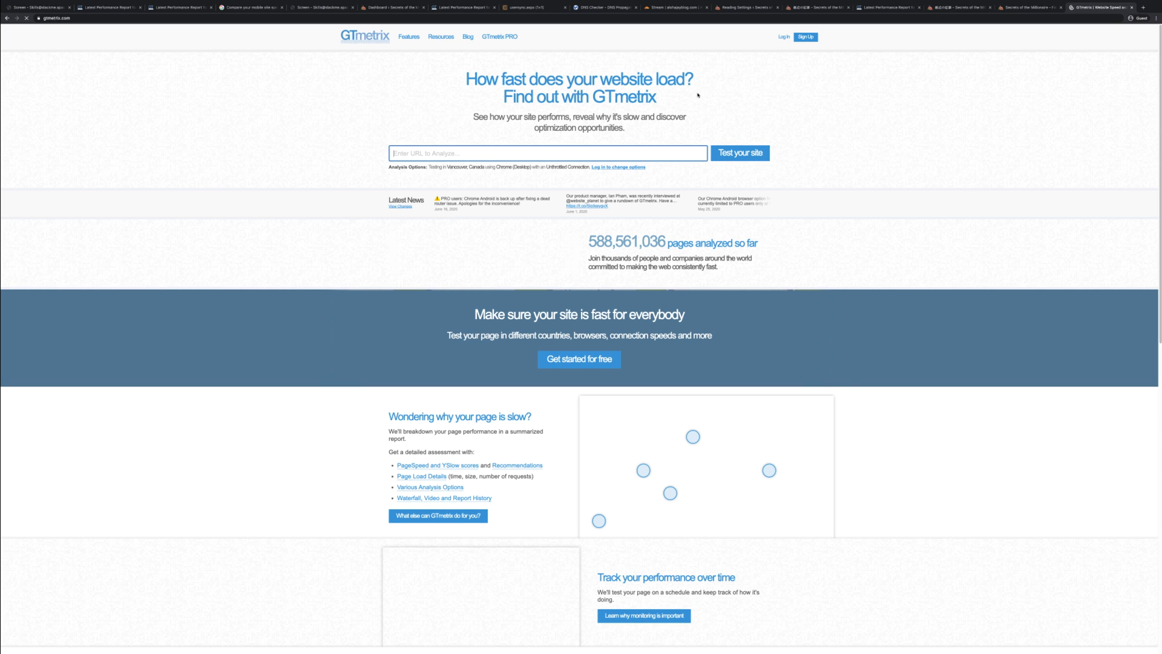
Run a GTmetrix performance test on alohajayblog.com
left_click(586, 149)
type("al")
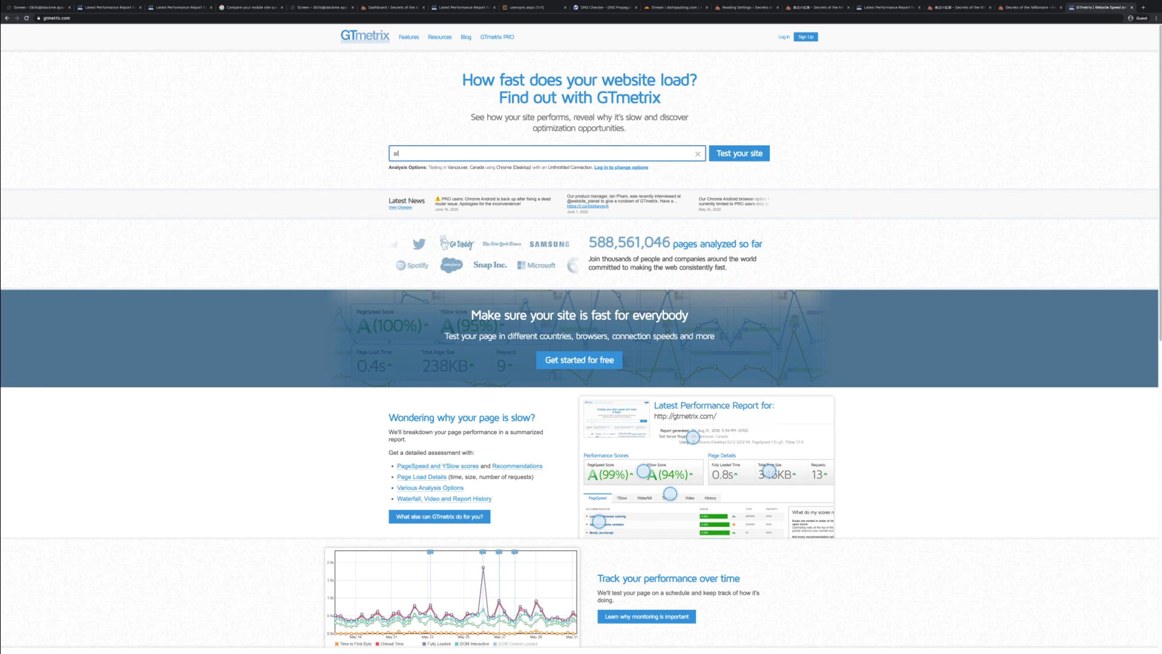
type("ohajay")
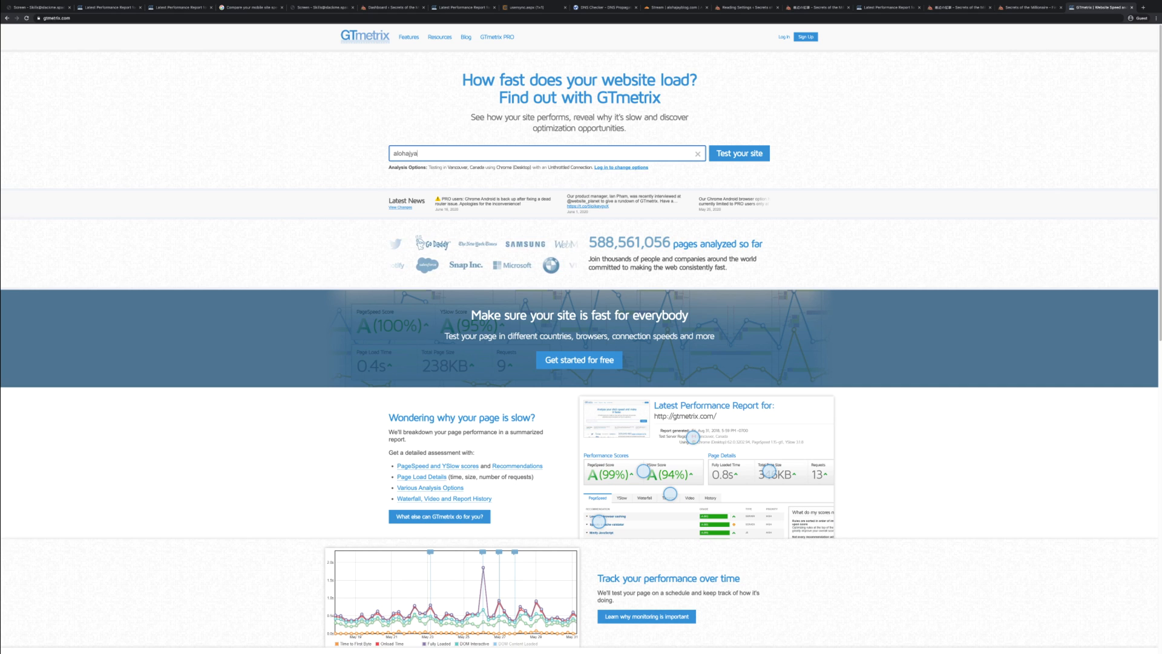
type("blog.com")
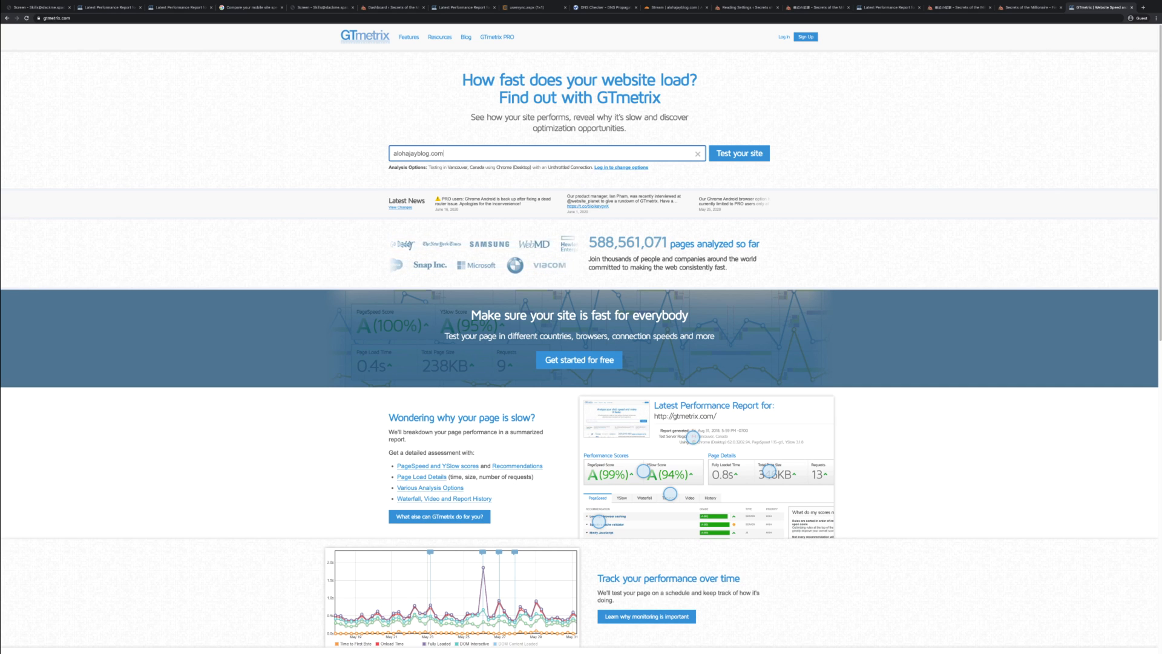
key("Return")
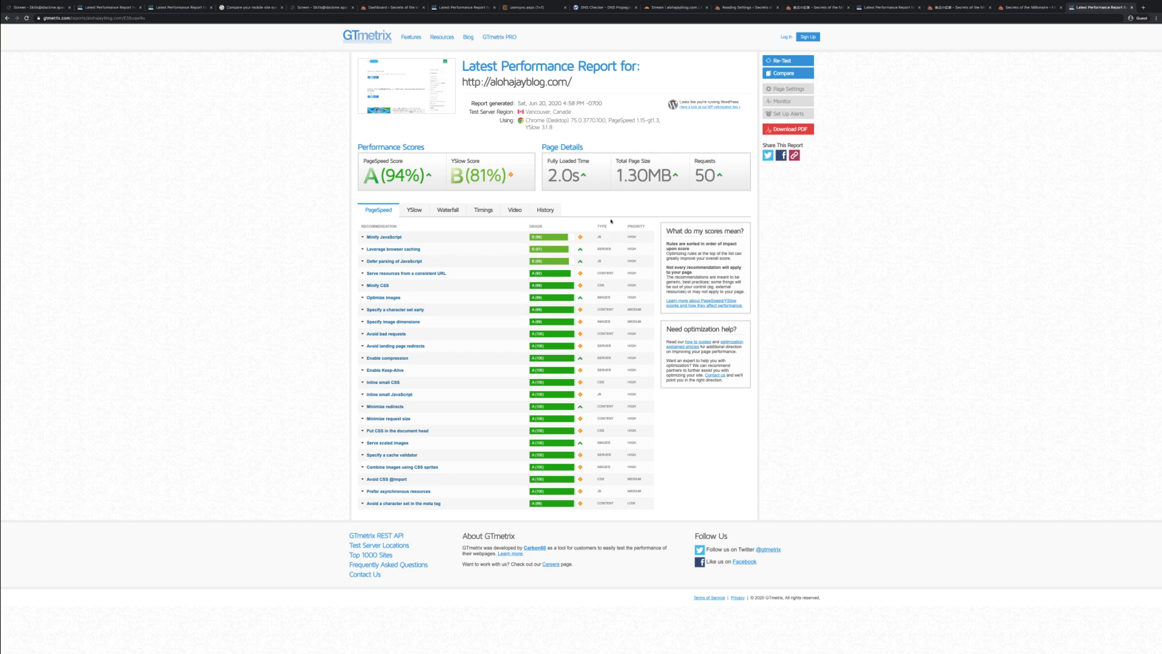
Examine the new report's page size and requests, and expand Minify JavaScript, Leverage browser caching and Defer parsing of JavaScript
left_click(502, 238)
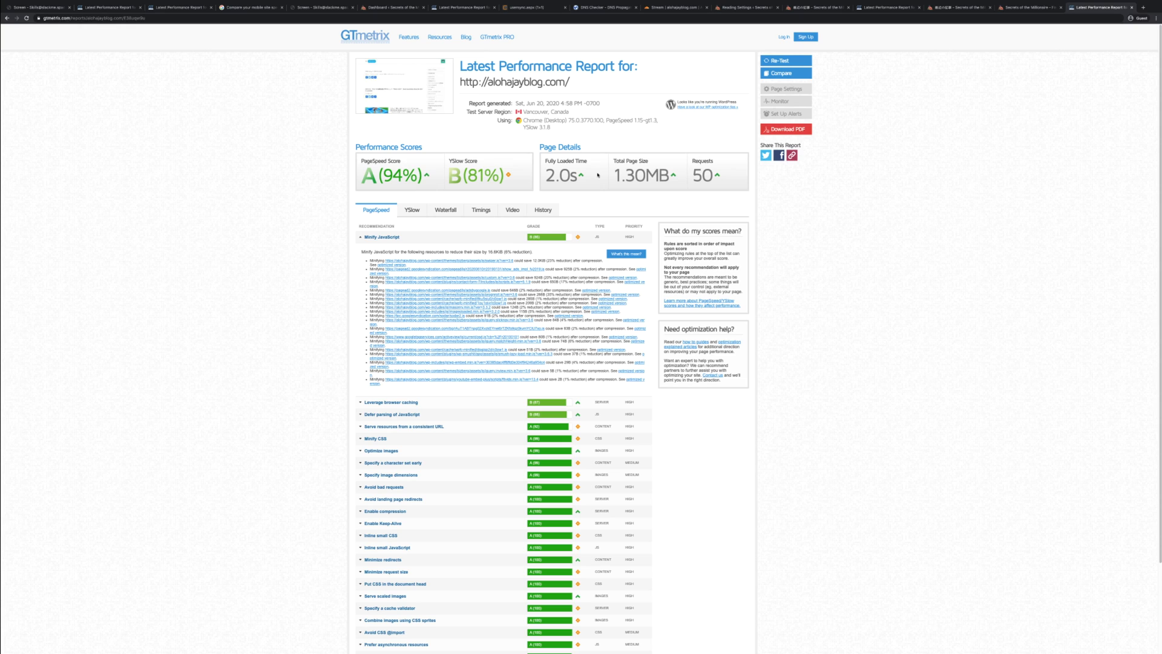
left_click_drag(618, 177, 715, 180)
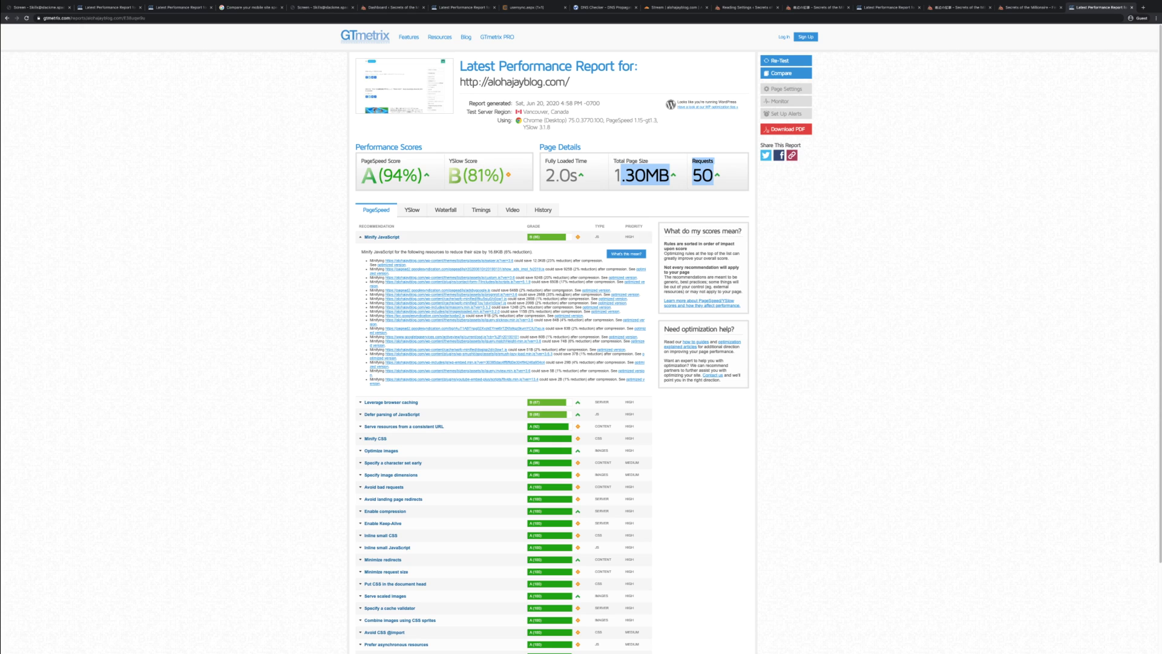
left_click(493, 402)
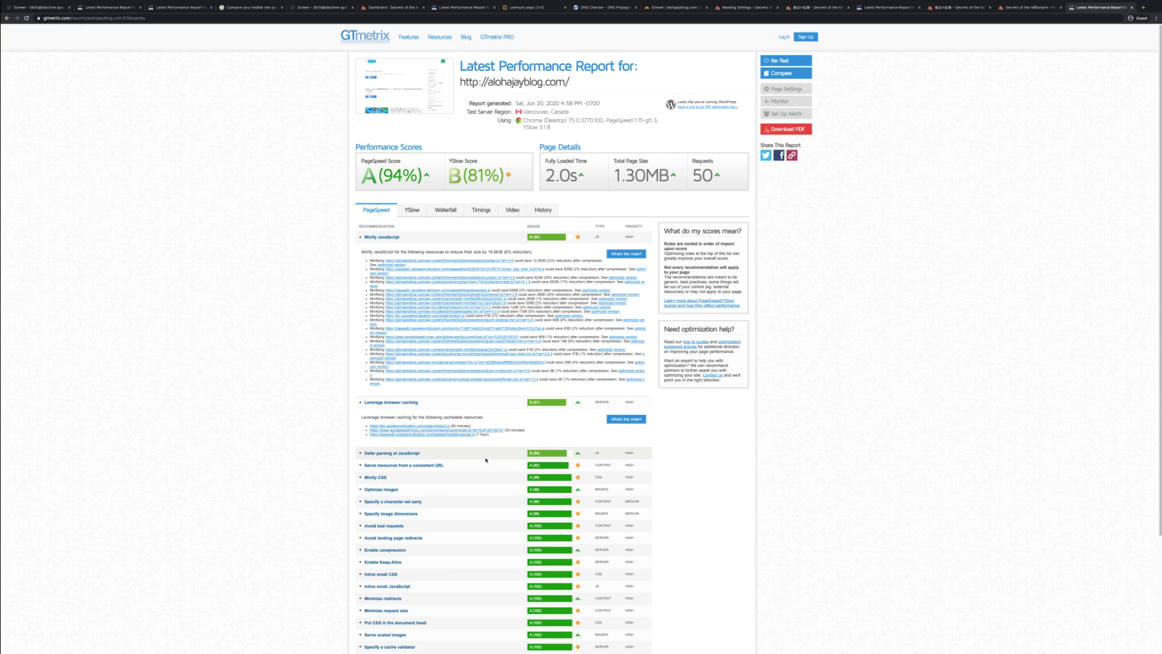
left_click(491, 452)
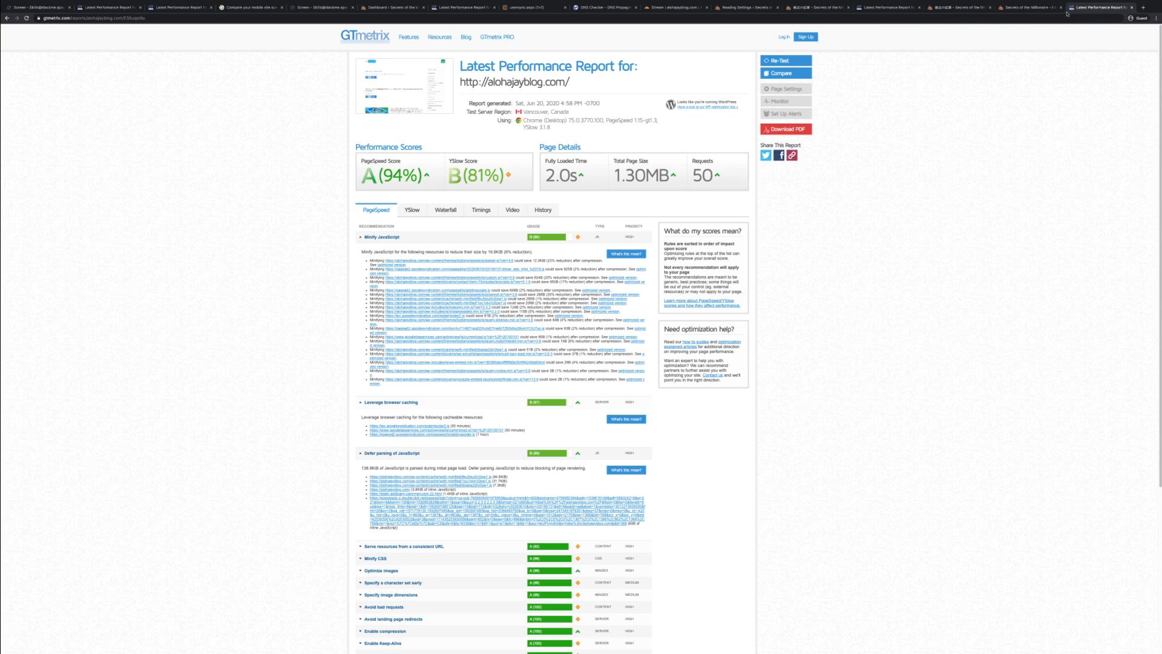
Search Google for "adsense google" from the blog's tab and open the Google AdSense site
left_click(1029, 8)
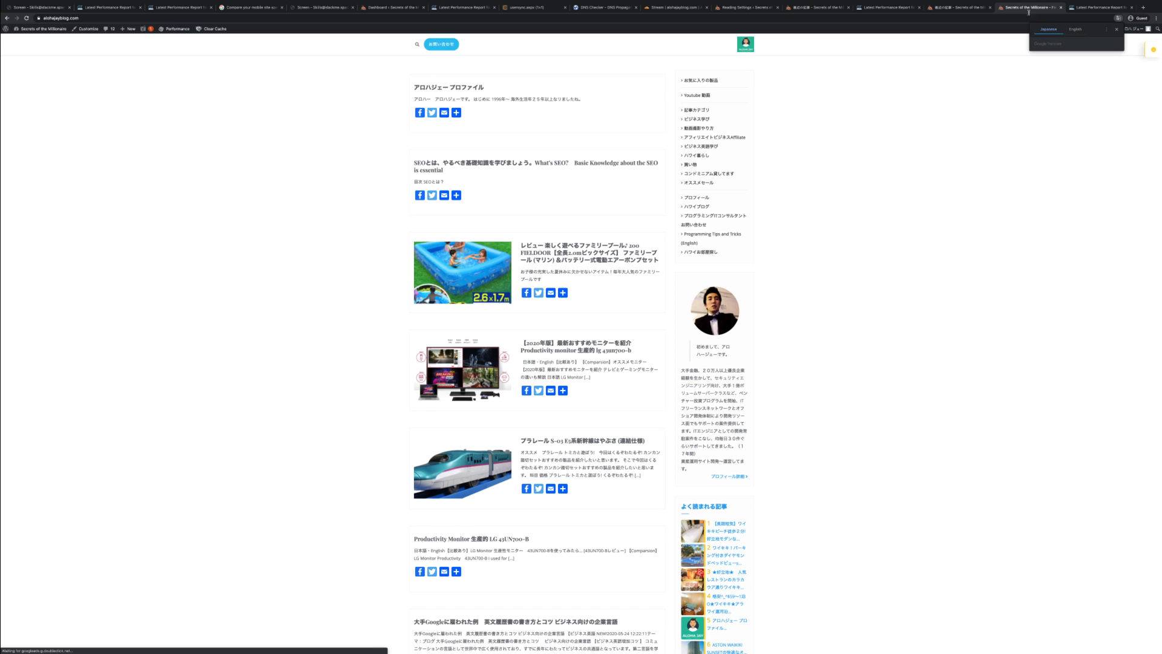
left_click(918, 16)
type("ad")
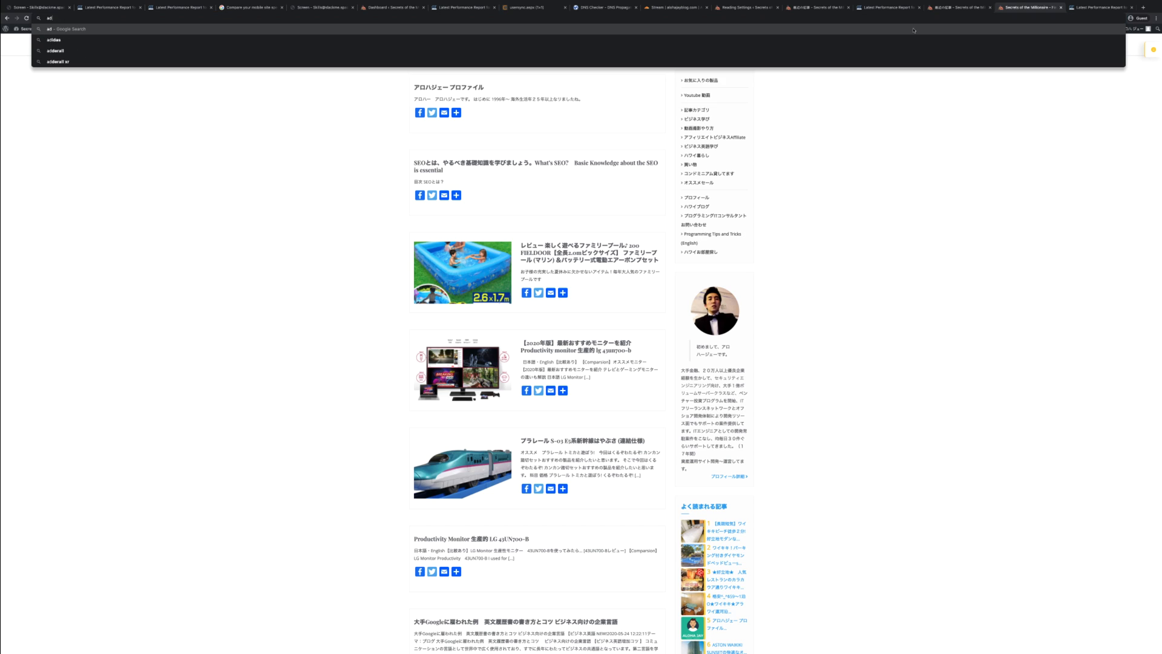
type("sene google")
key("Return")
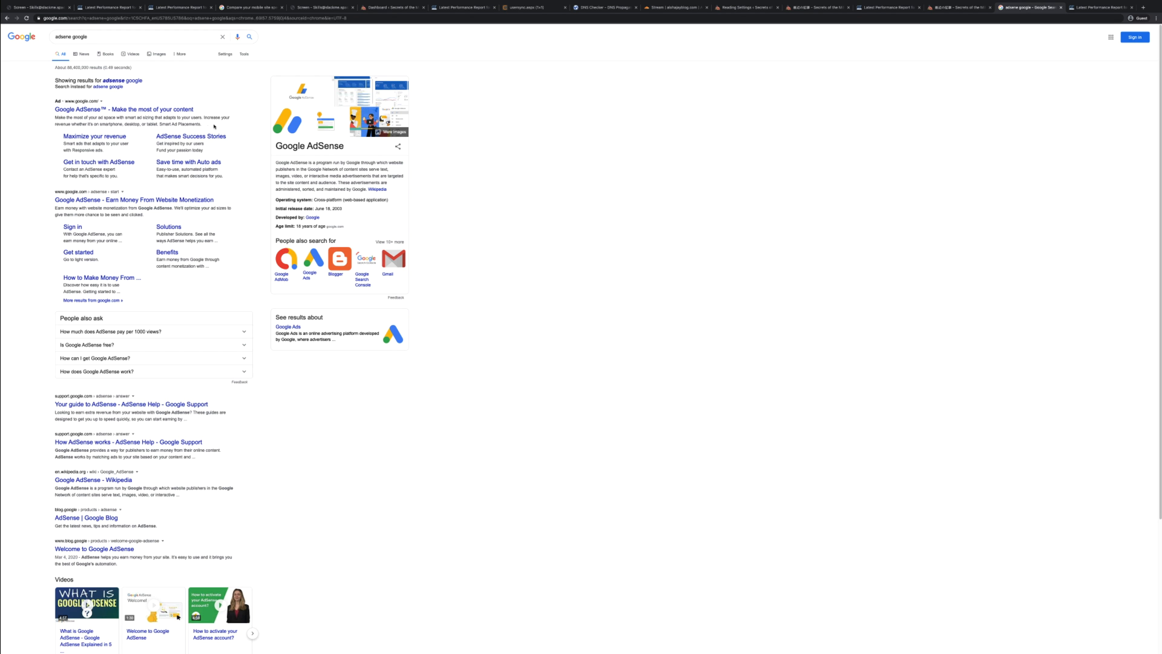
left_click(176, 110)
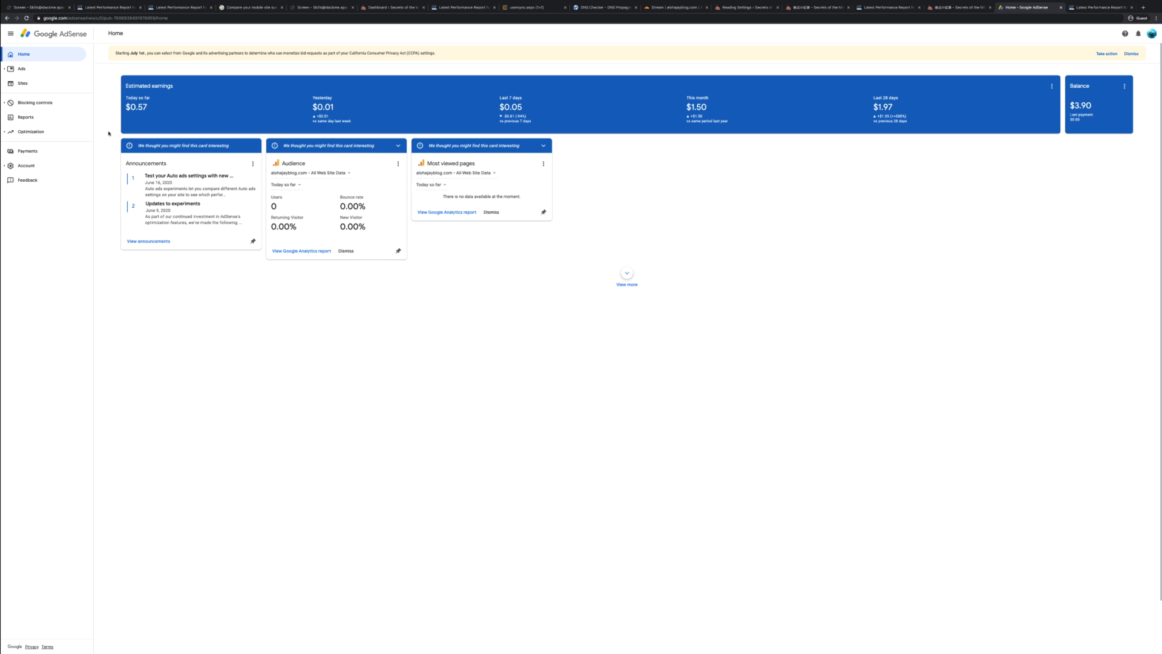
Review the AdSense ads overview by site, by ad unit and under global settings
left_click(25, 71)
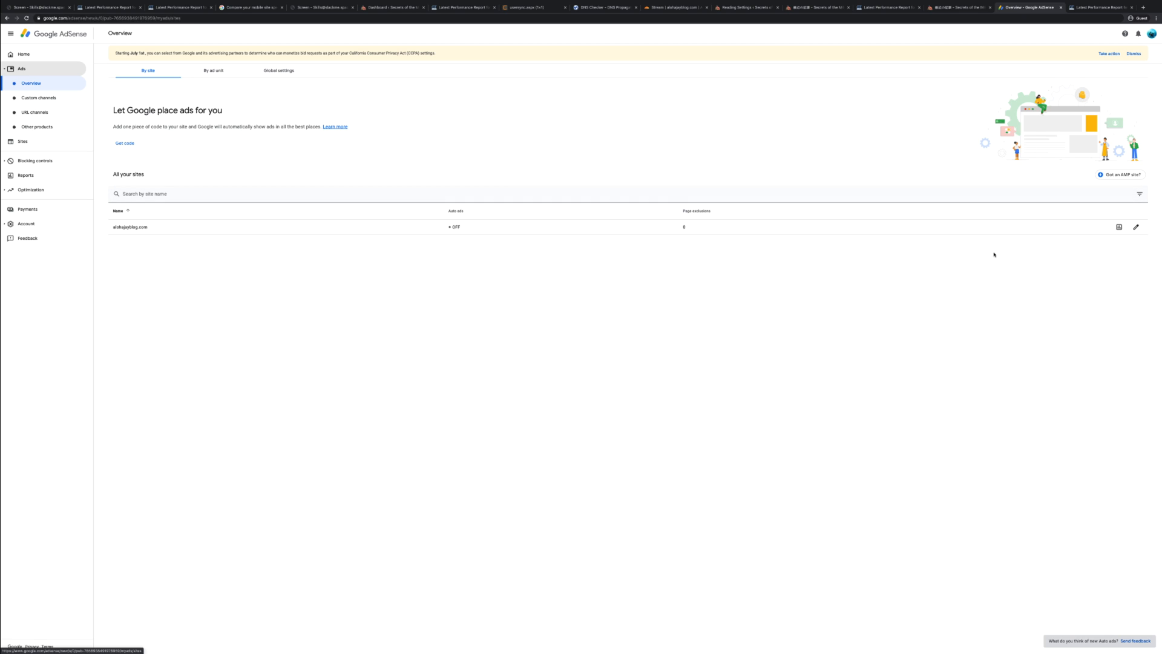
left_click(214, 70)
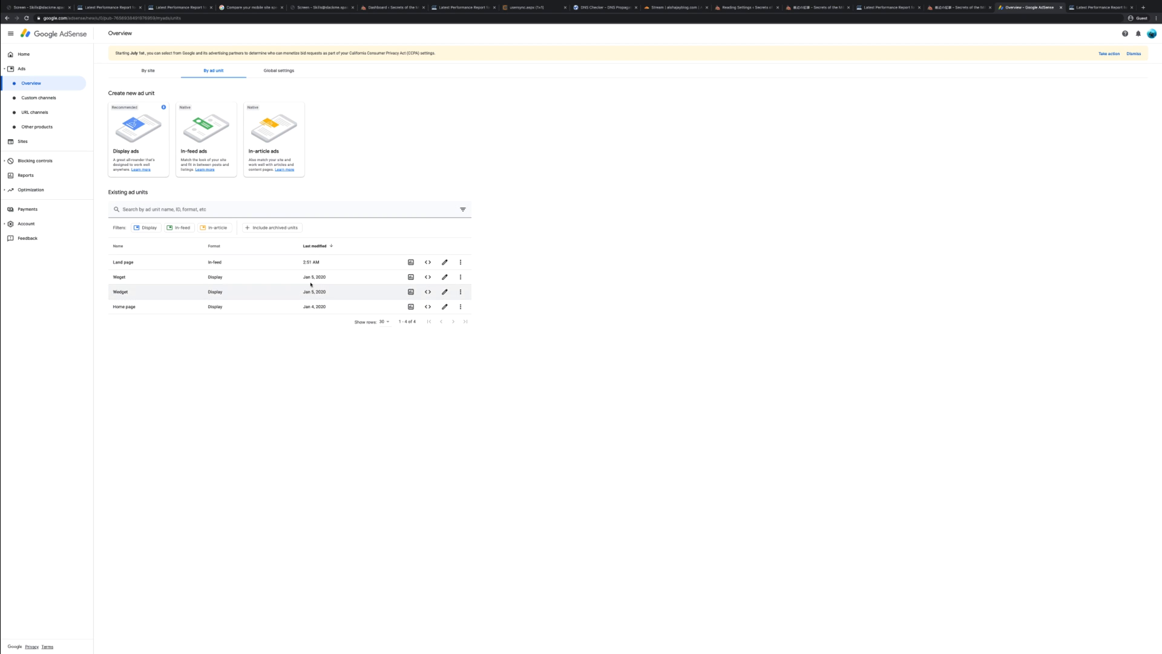
left_click(280, 71)
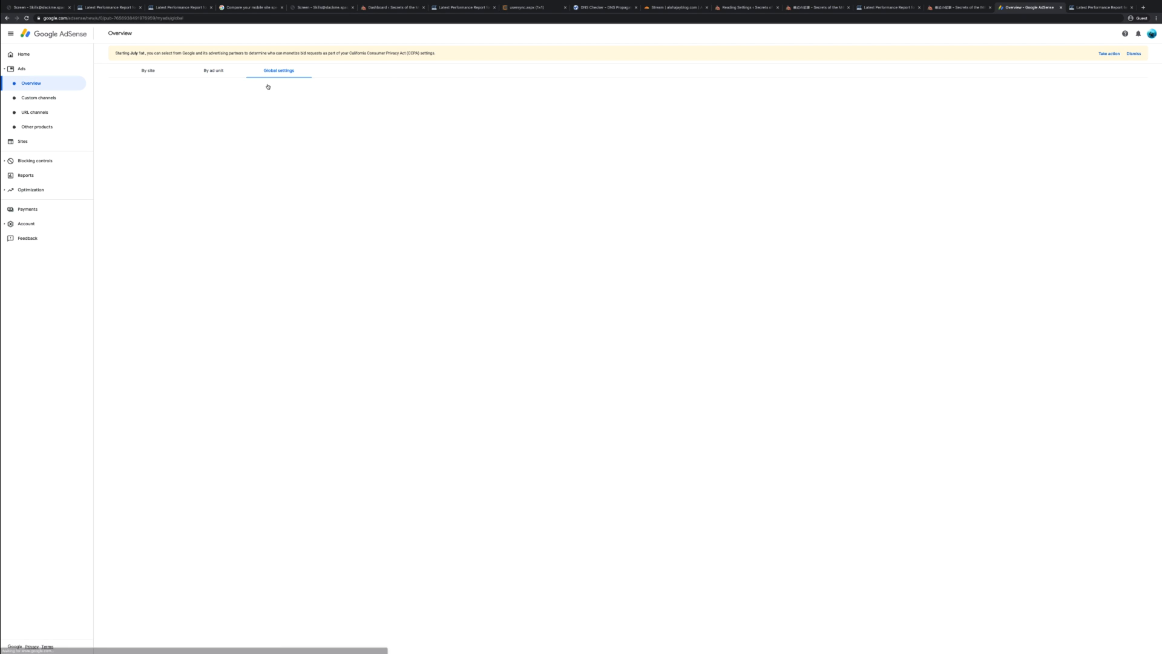
left_click(228, 73)
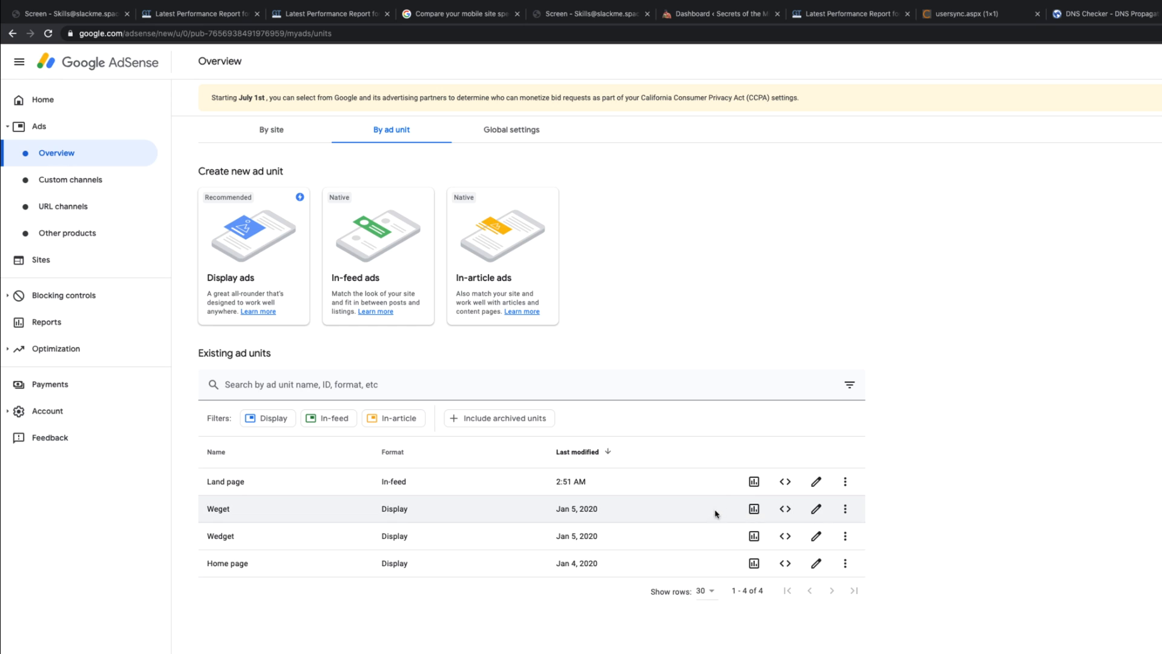
Inspect the editors of the Land page in-feed ad and the Home page display ad, leaving both without saving
left_click(823, 485)
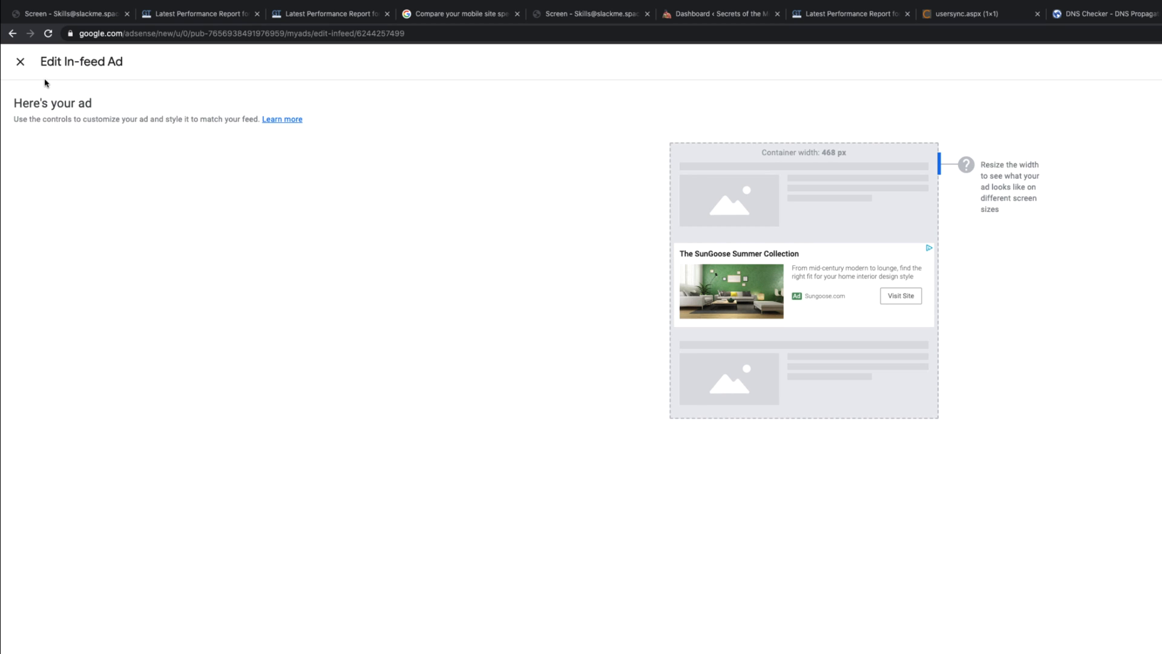
left_click(20, 63)
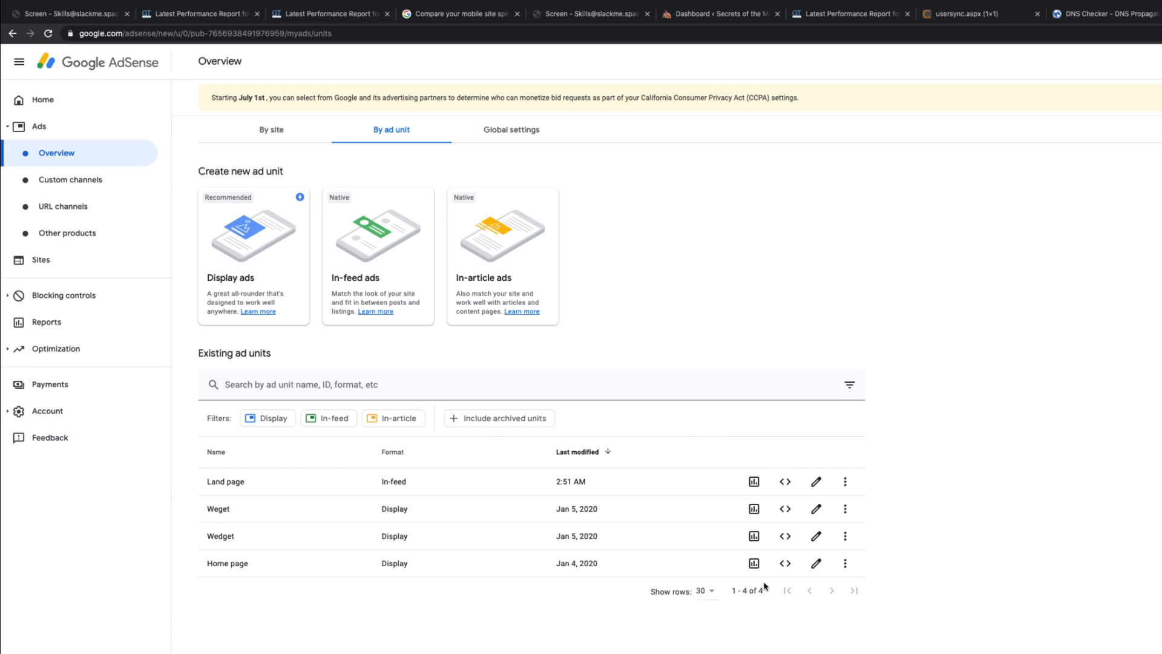
left_click(816, 563)
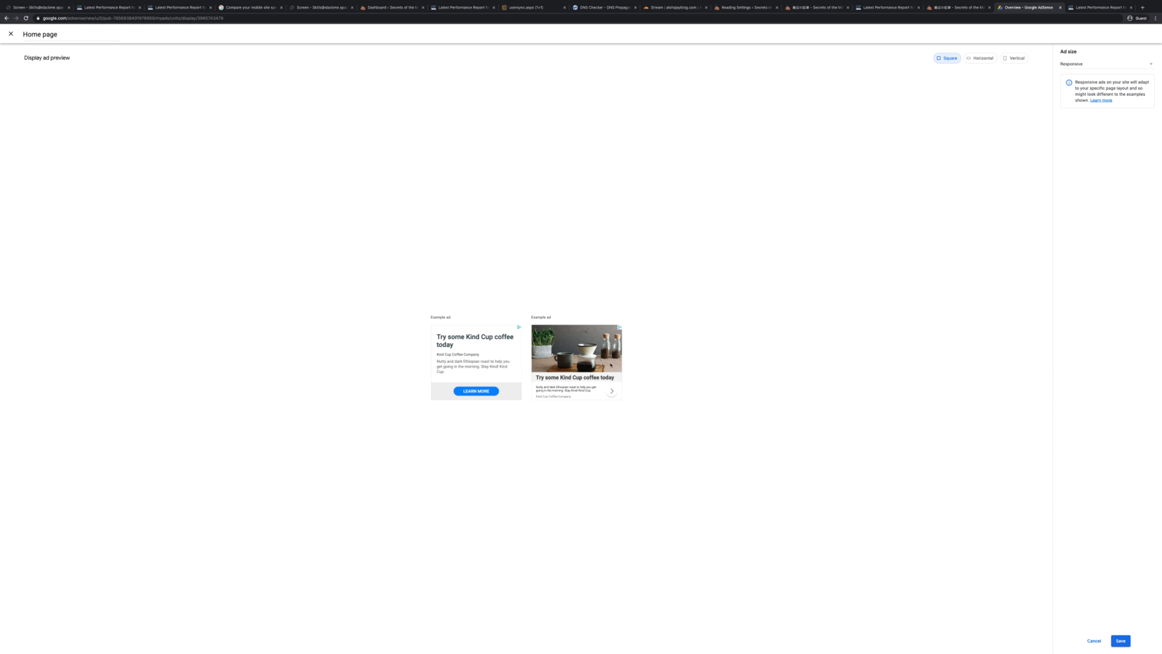
left_click(11, 34)
Check the site's auto ads status, the ad unit list and the global ad settings again
left_click(147, 70)
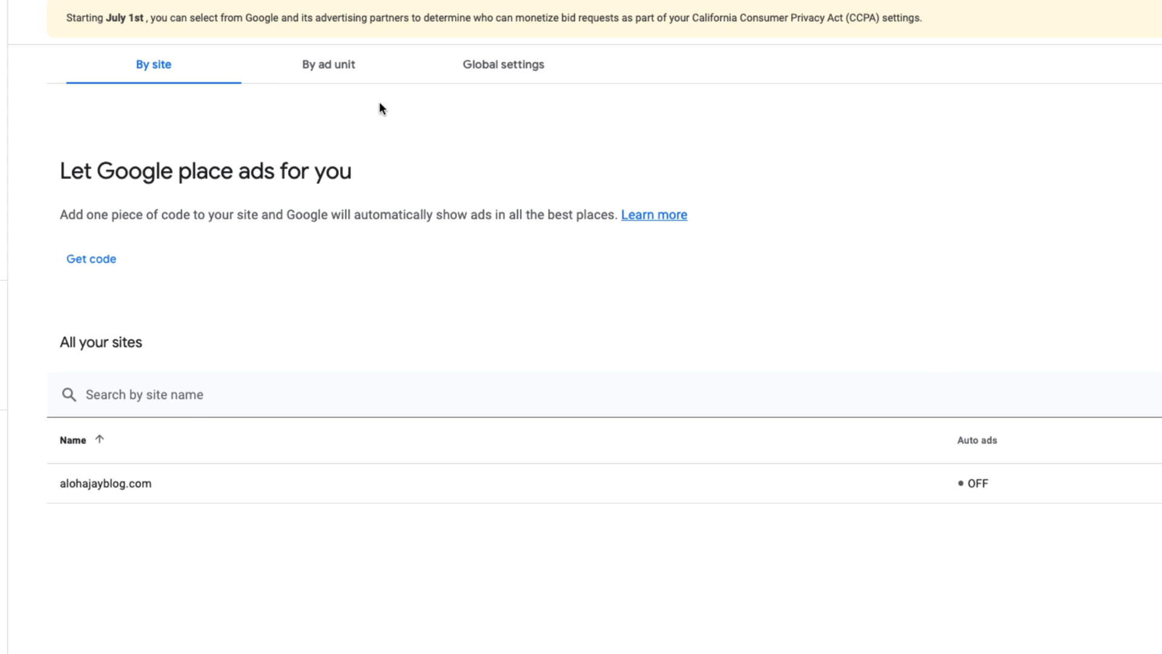
left_click(321, 79)
left_click(521, 74)
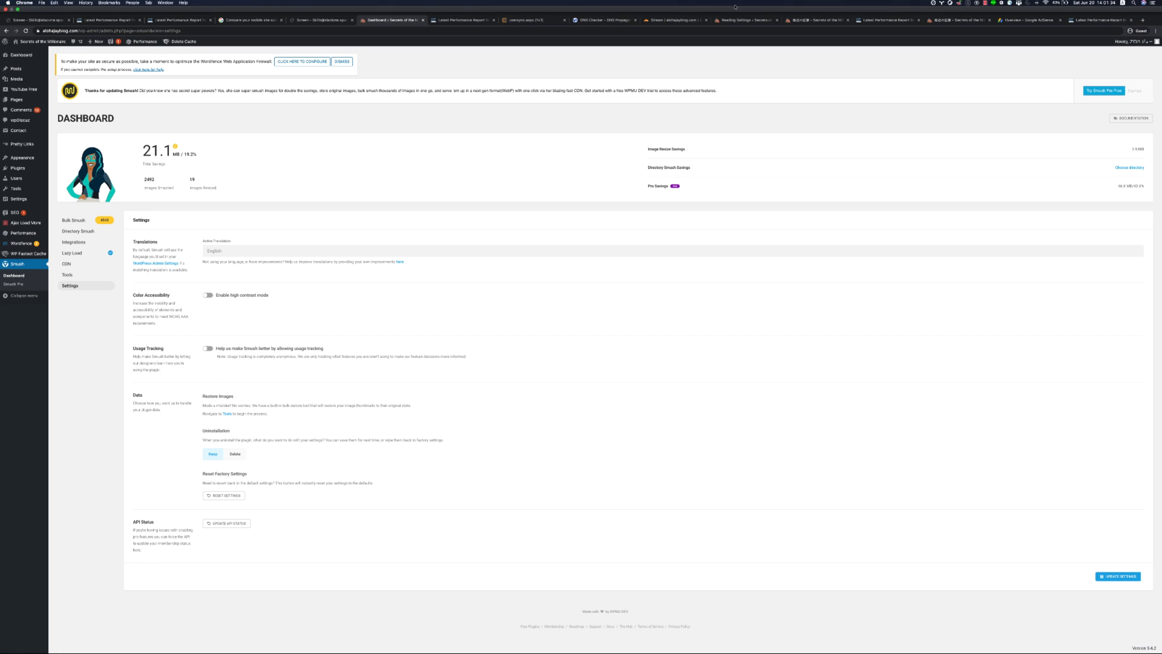
Revisit the WordPress Reading Settings, the blog's recent-posts page and its earlier Lighthouse report
left_click(735, 7)
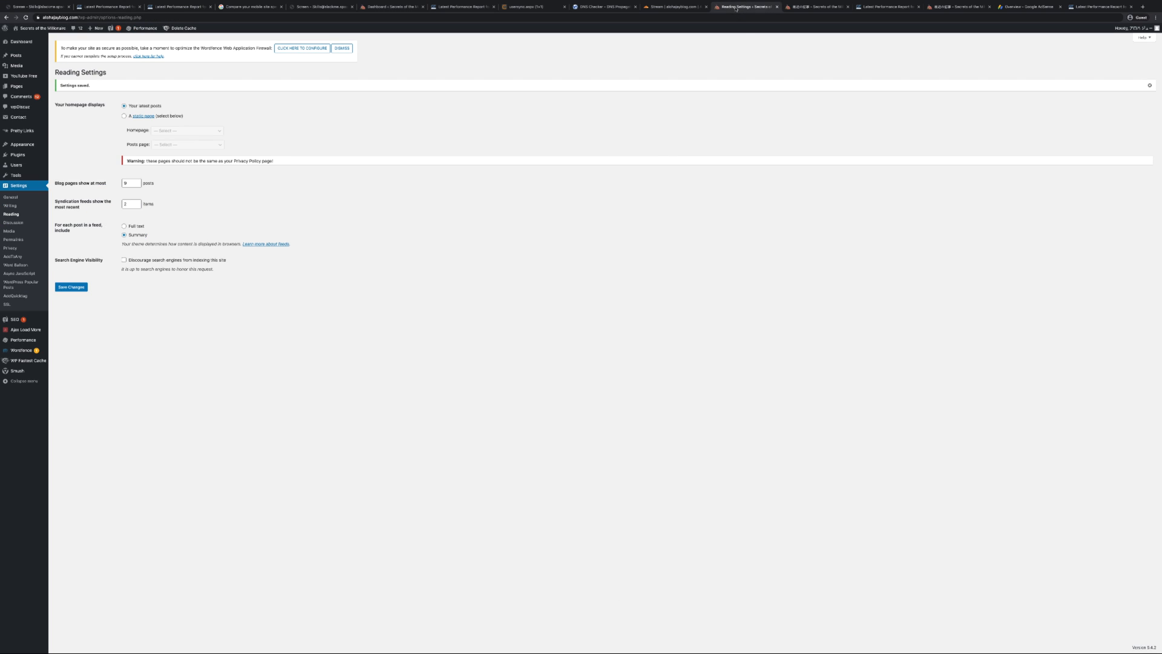
left_click(790, 8)
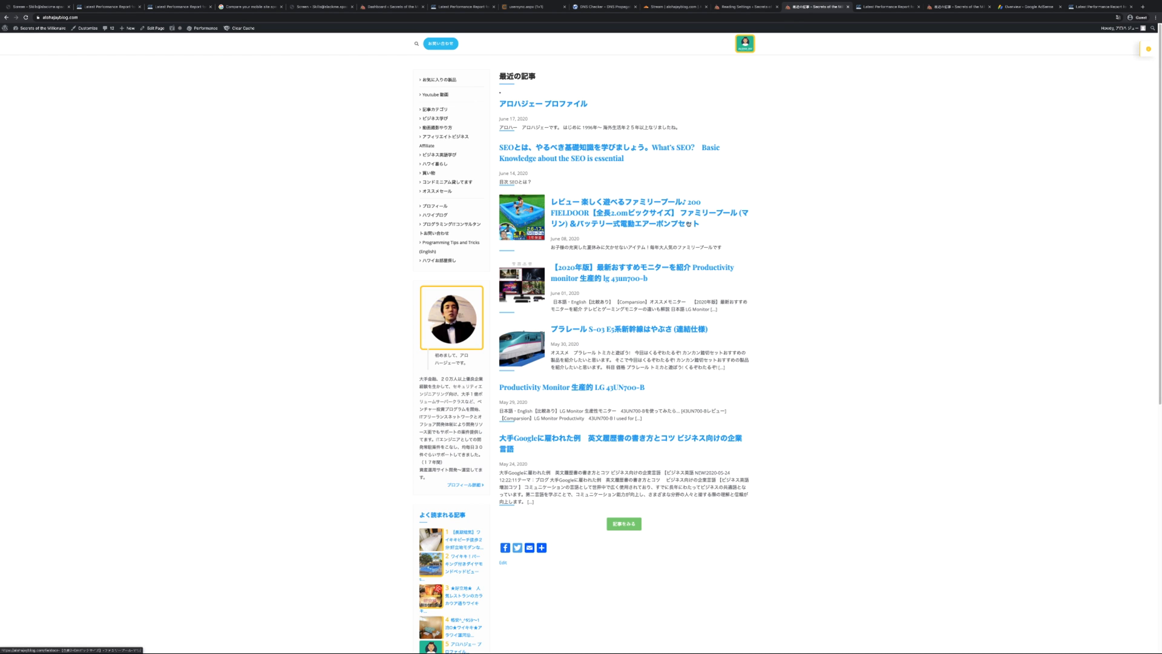
left_click(973, 9)
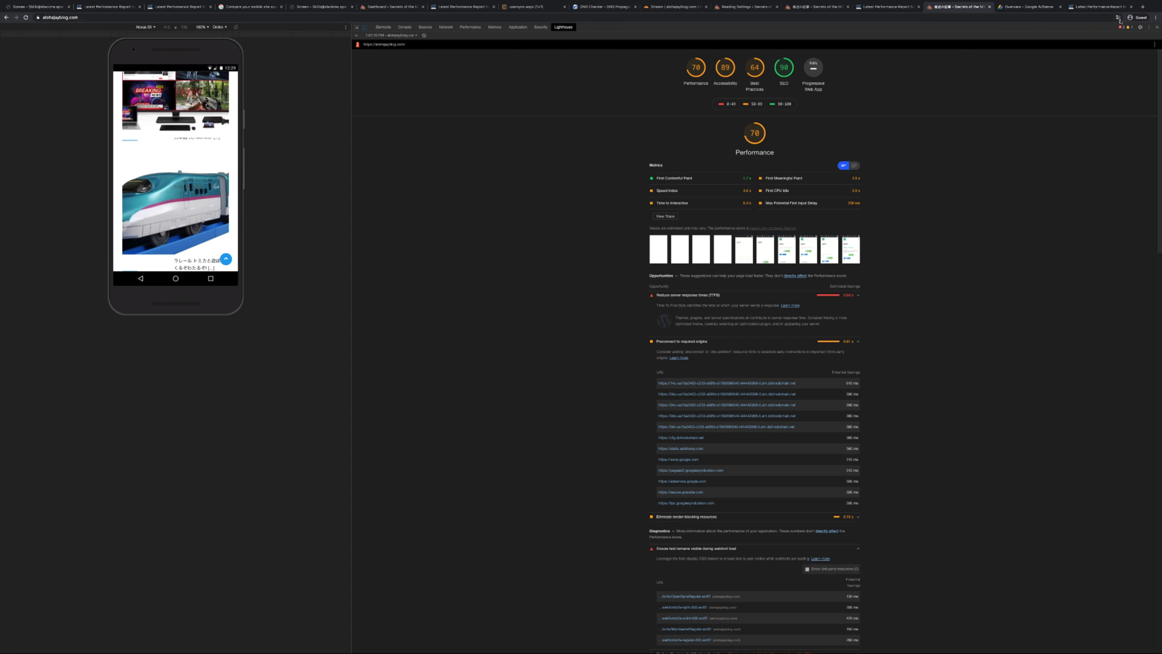
Close the developer tools on the blog page and load the current version of its home page
left_click(1157, 27)
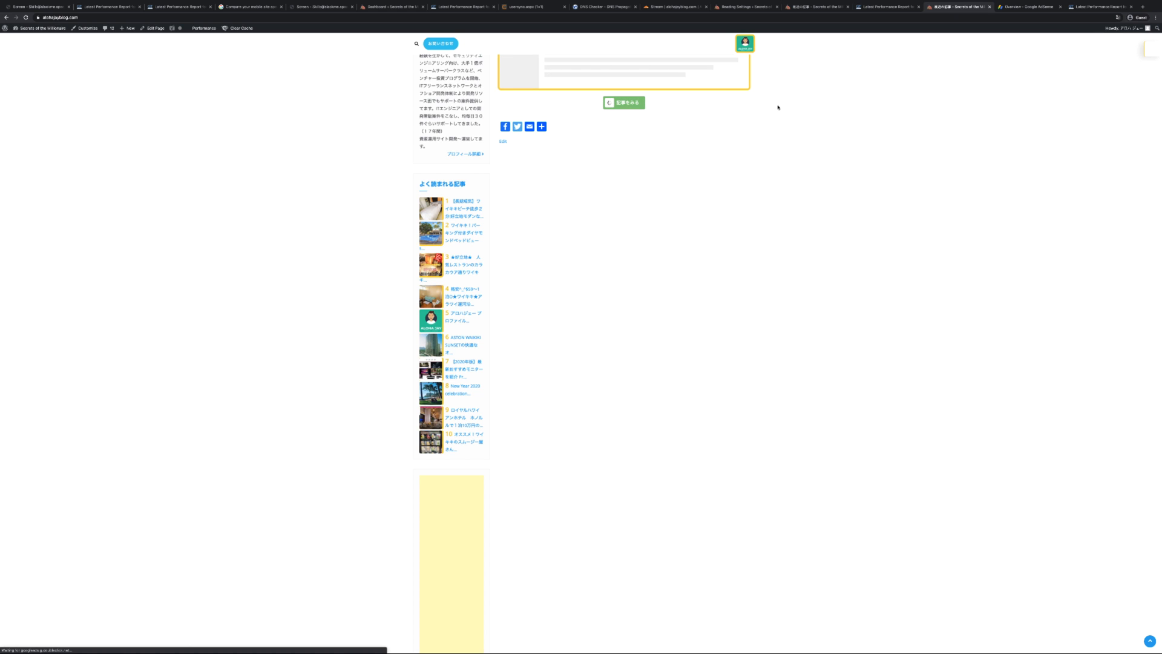
scroll(739, 160, "up", 5)
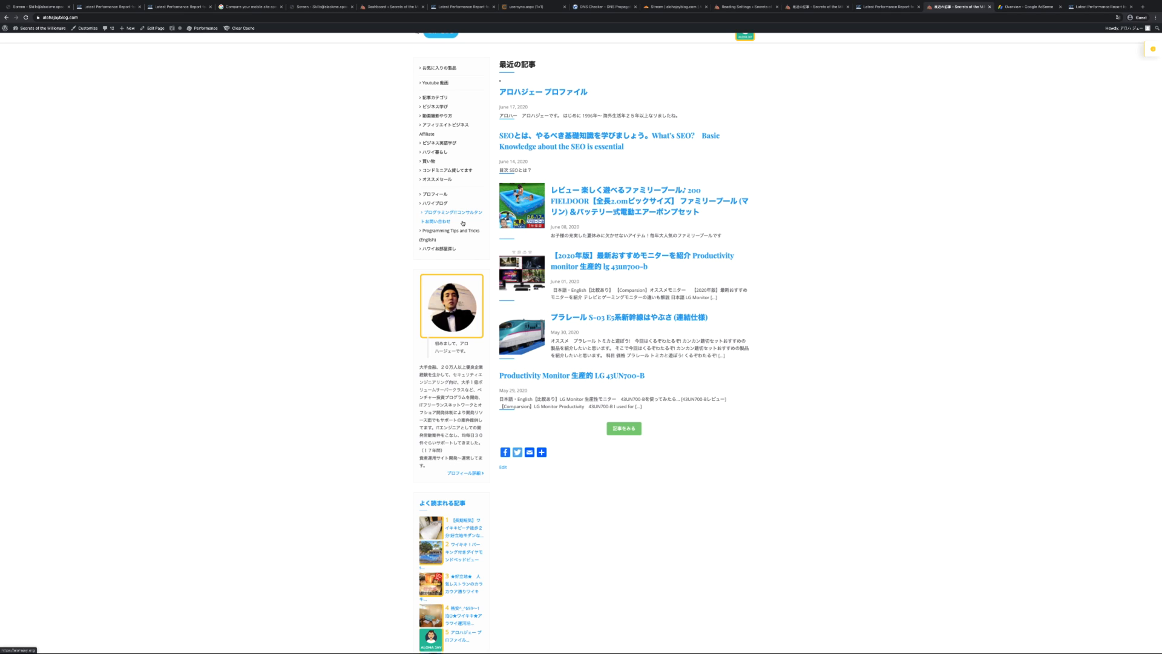
left_click(463, 223)
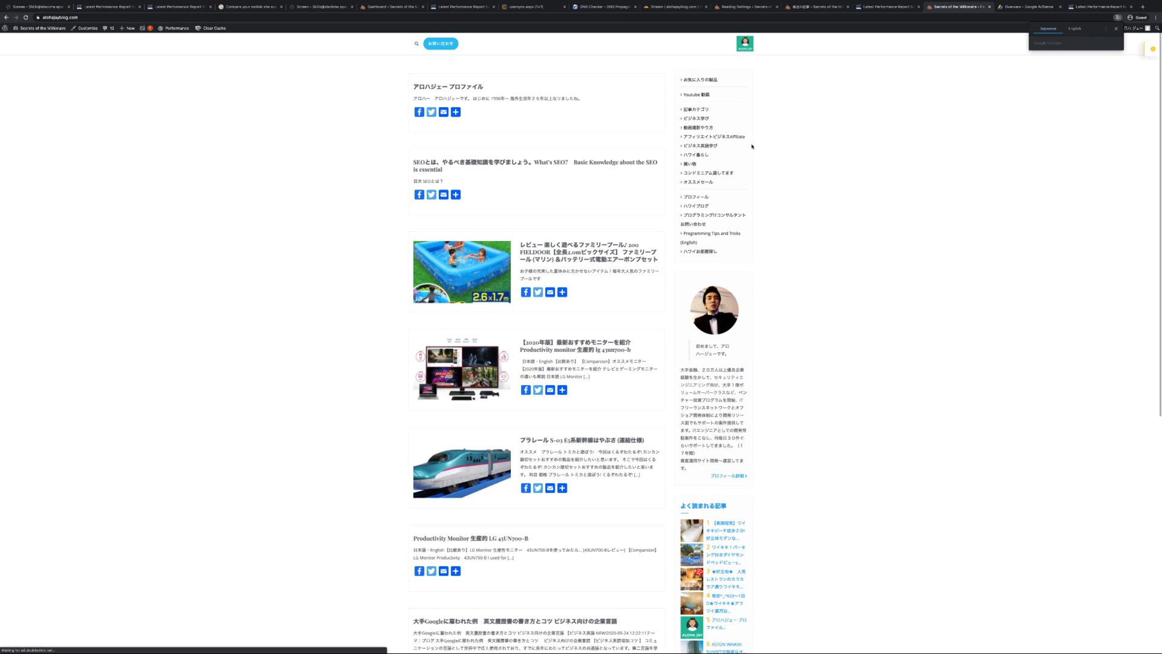
Open the developer tools on the blog's home page and generate a mobile Lighthouse report
left_click(1156, 18)
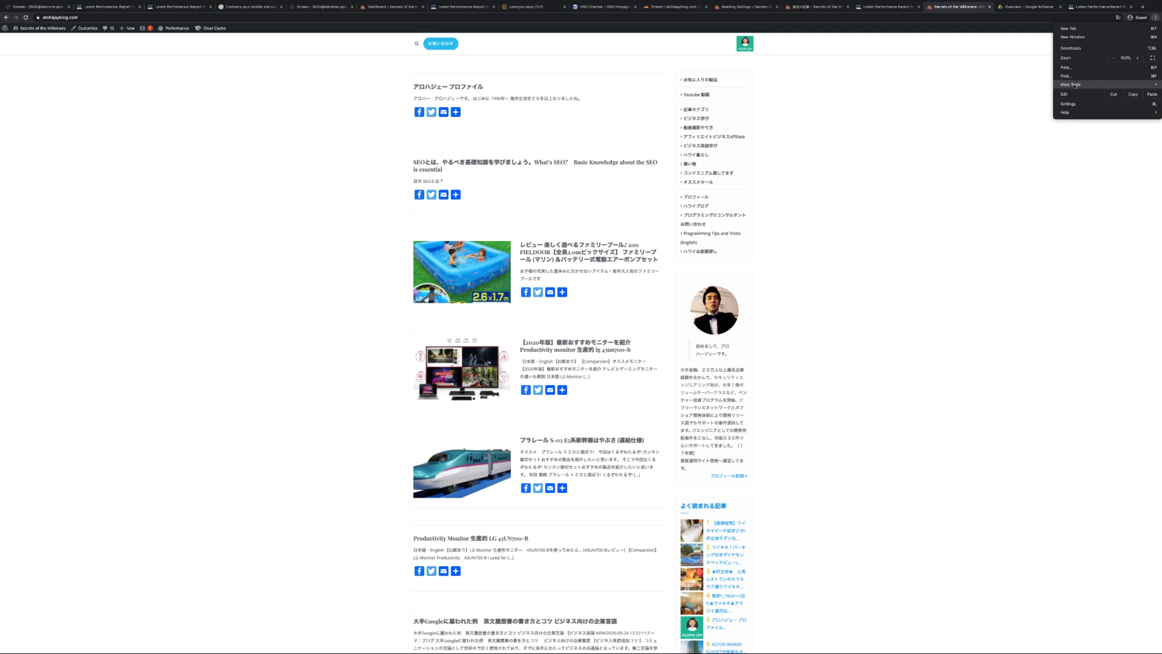
left_click(905, 141)
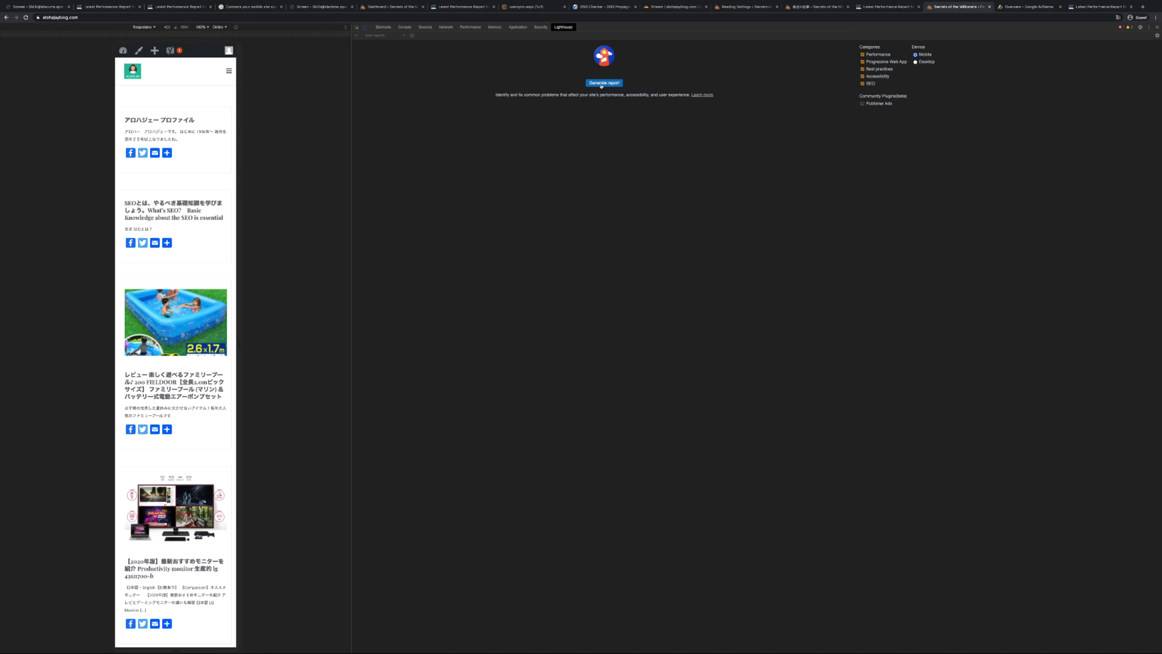
left_click(603, 83)
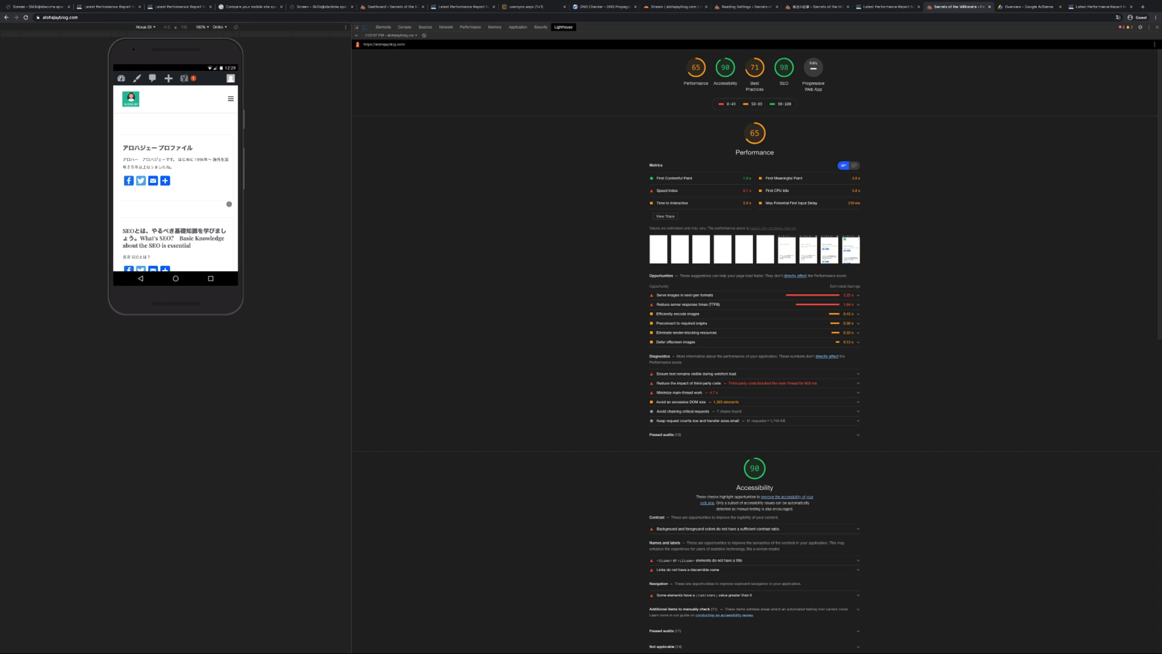
Expand Serve images in next-gen formats and inspect the listed 768x353 PNG and Compatible_040920-768x554.jpg images
left_click(715, 296)
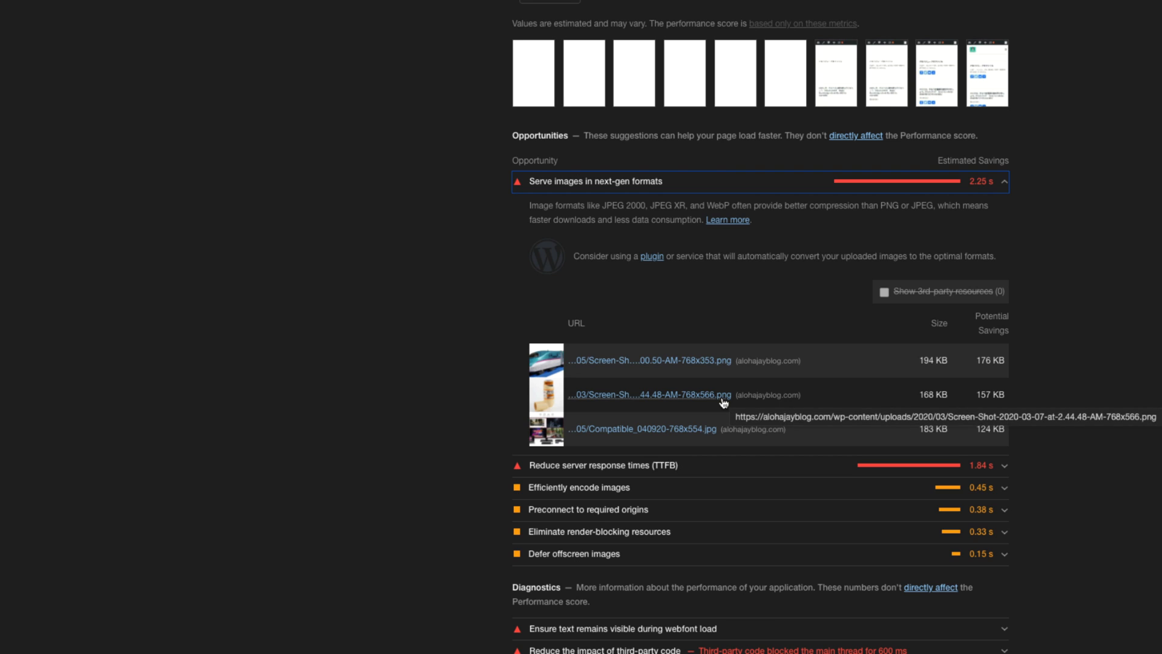
left_click(718, 362)
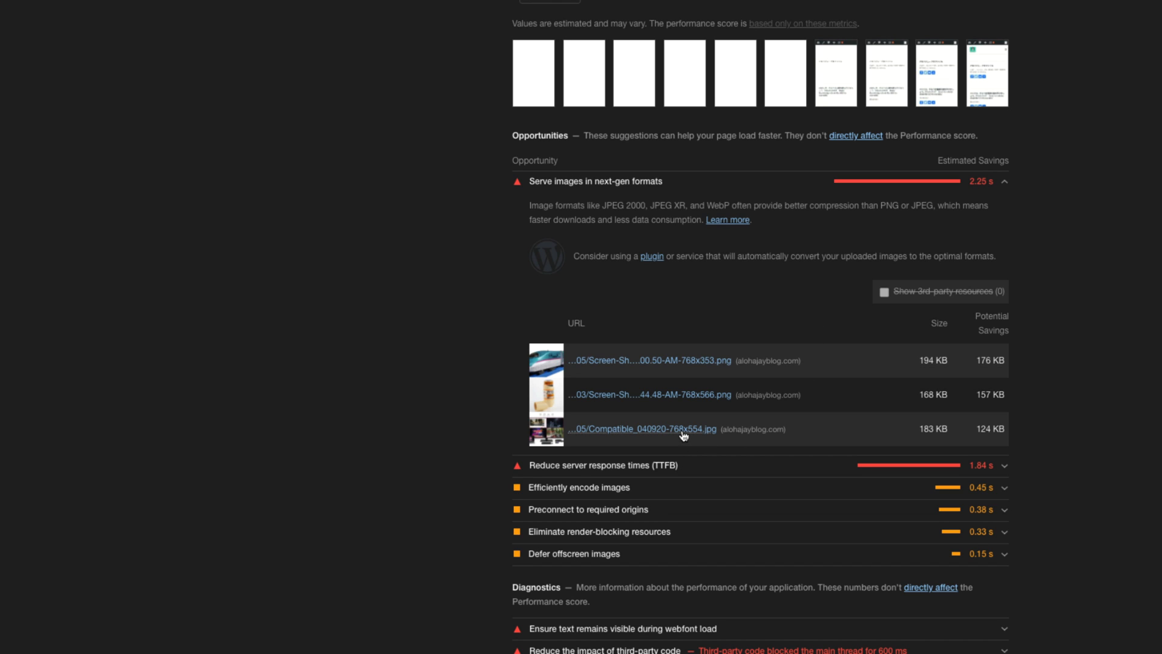
left_click(684, 434)
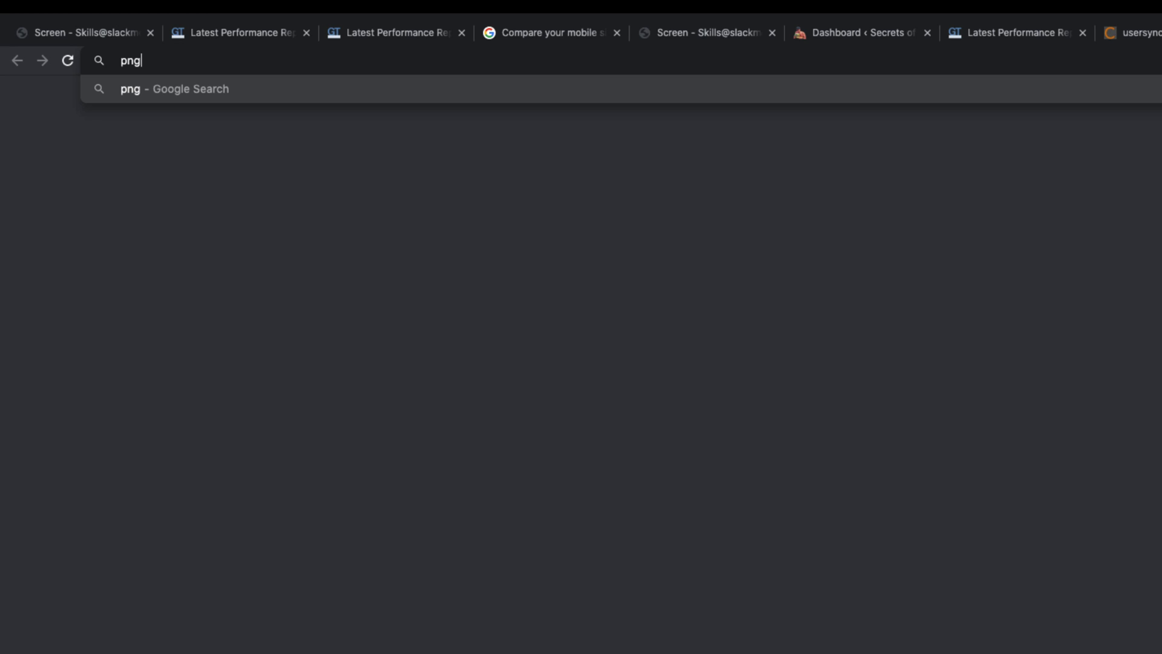
Search for png2jpg and open the online PNG to JPG converter
type("2jpg")
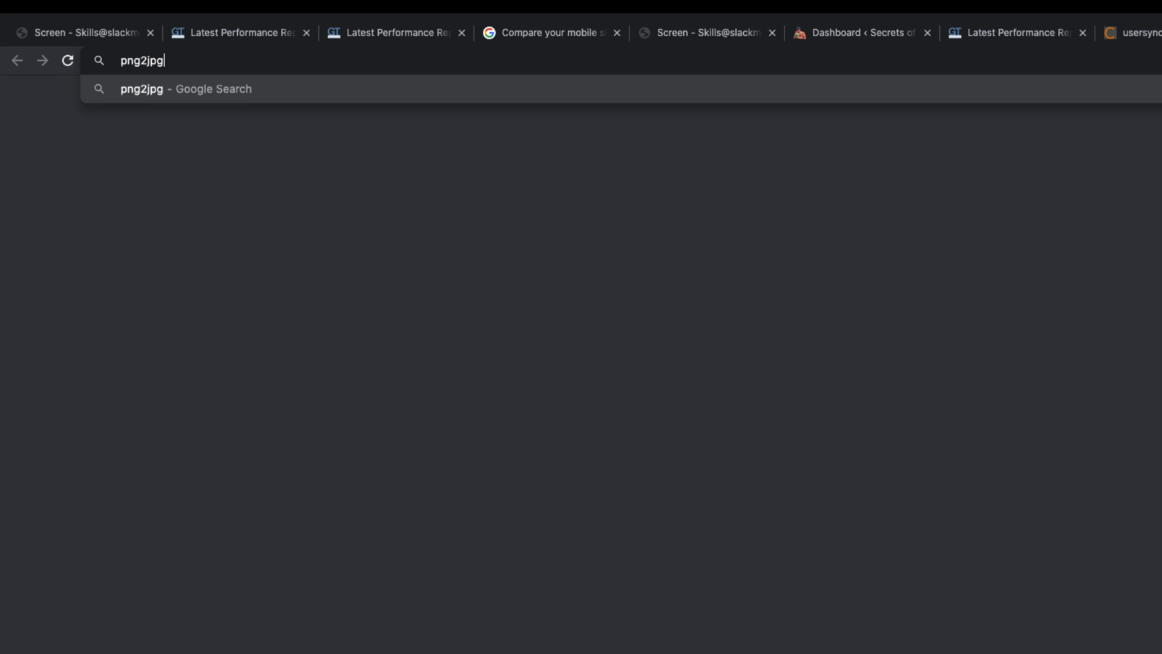
key("Return")
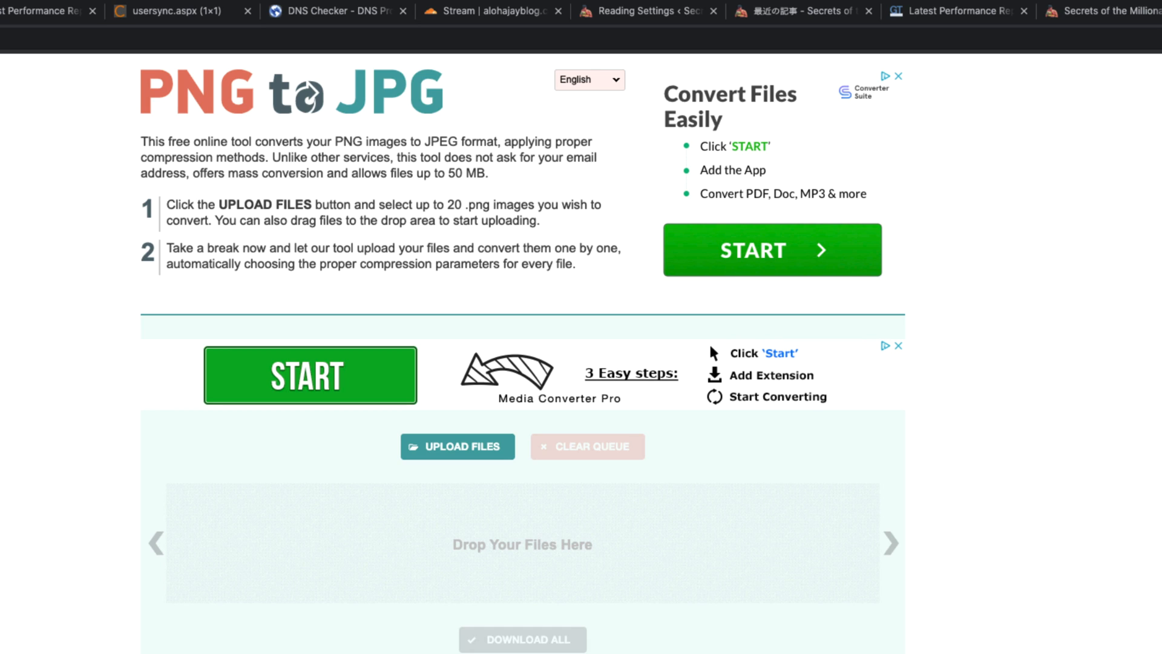
Check the browser's download list and switch to Finder's Downloads folder, repositioning its window so the file list shows
key("shift+super+j")
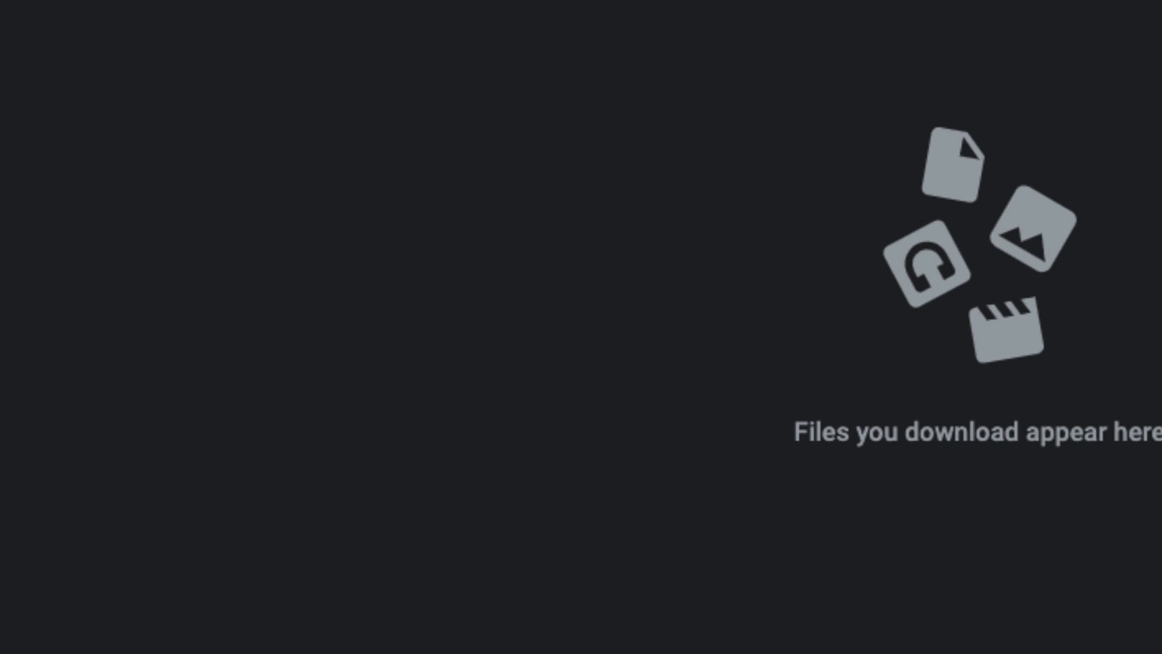
key("super+Tab")
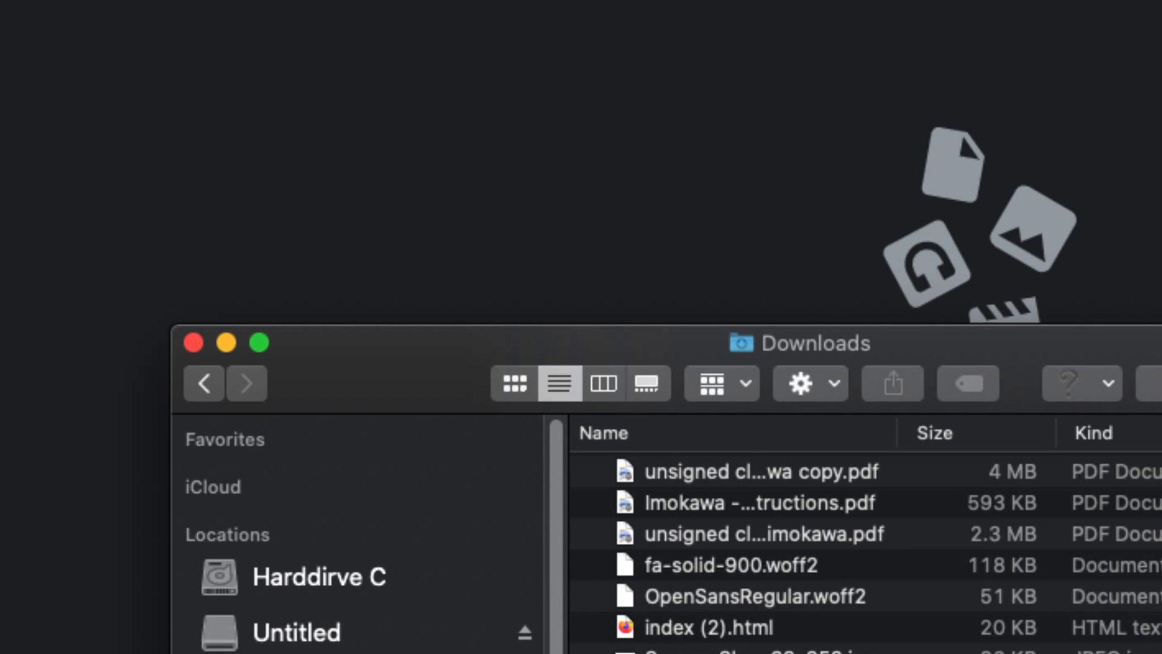
left_click_drag(1159, 342, 734, 0)
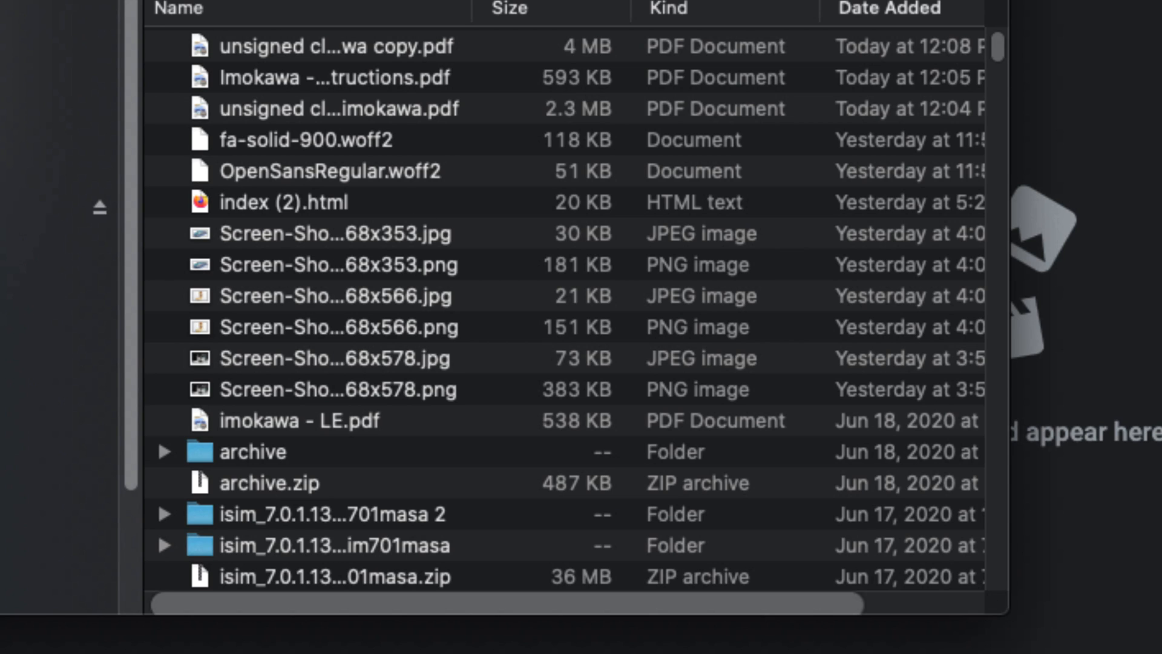
Compare the file sizes of the PNG screenshots with their converted JPG versions in the Downloads folder
left_click(440, 261)
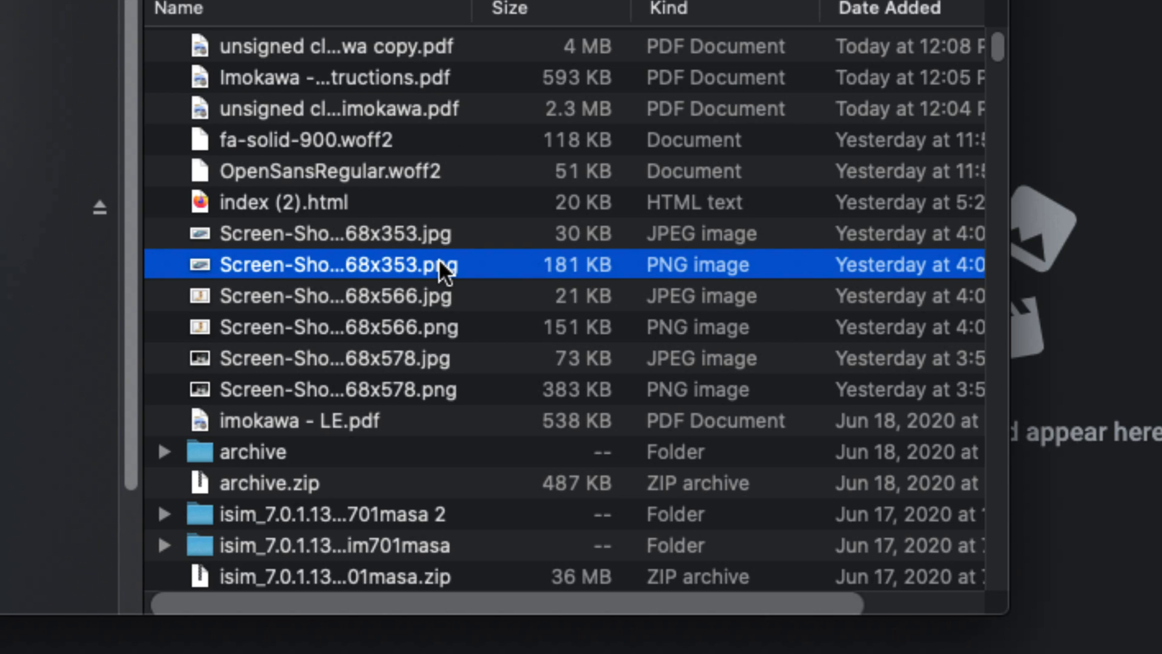
scroll(438, 259, "down", 10)
scroll(438, 259, "up", 3)
scroll(438, 260, "up", 5)
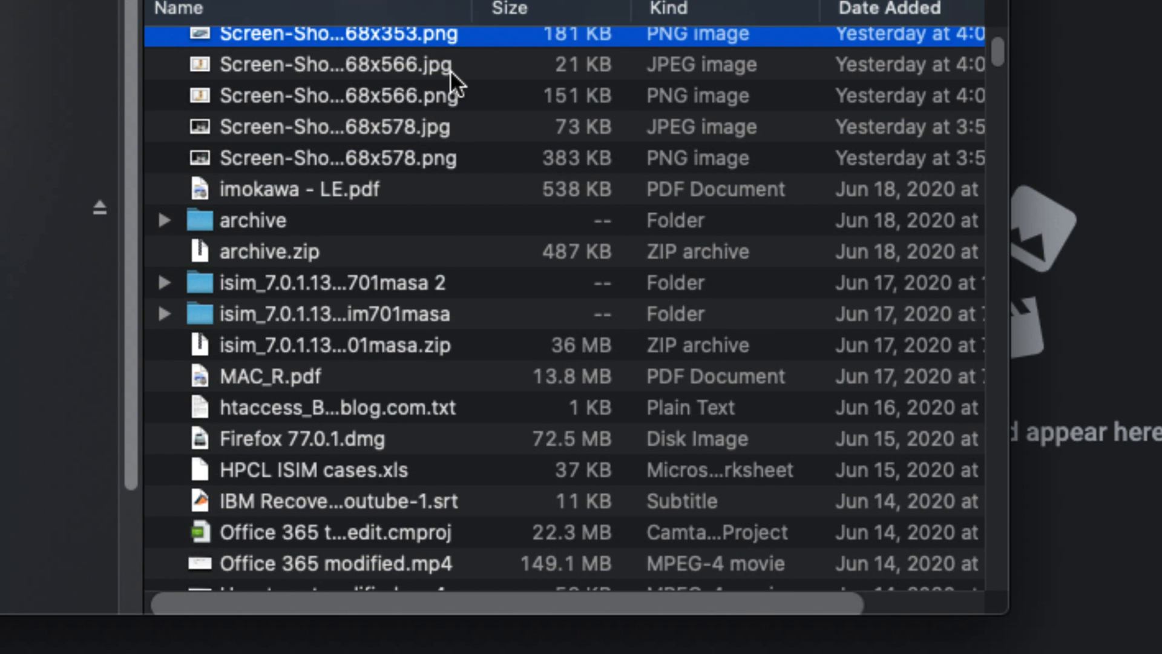
key("Return")
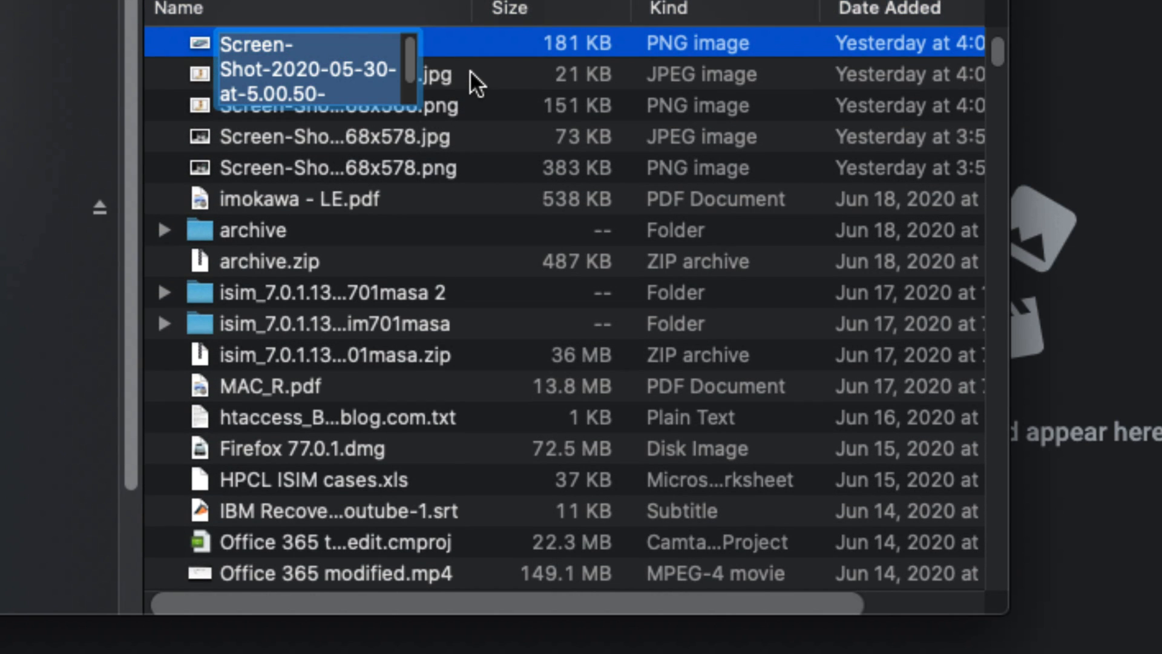
left_click(465, 104)
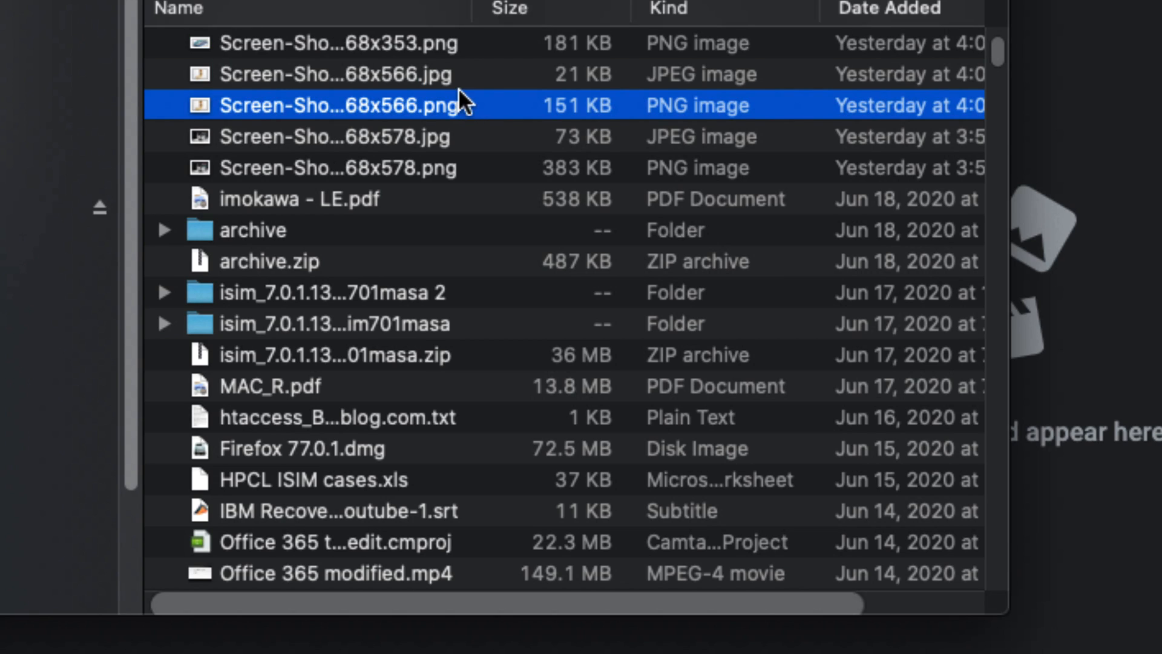
left_click(453, 78)
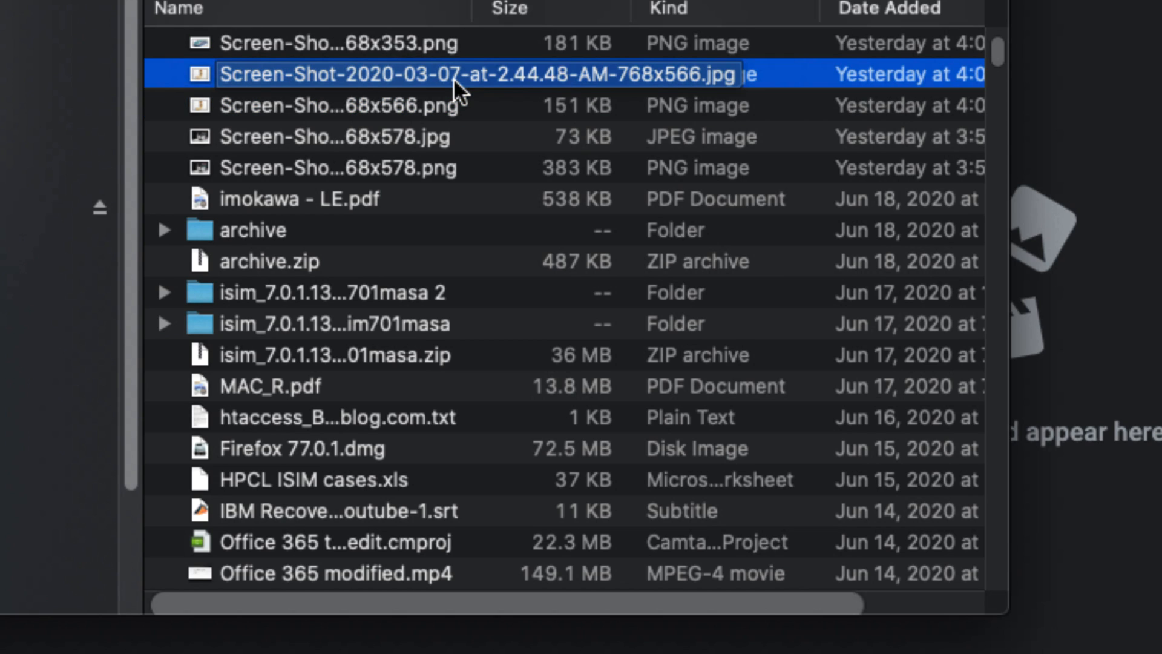
Open the プラレール S-03 post for editing and select the converted JPG train picture in the featured image library
left_click(848, 2)
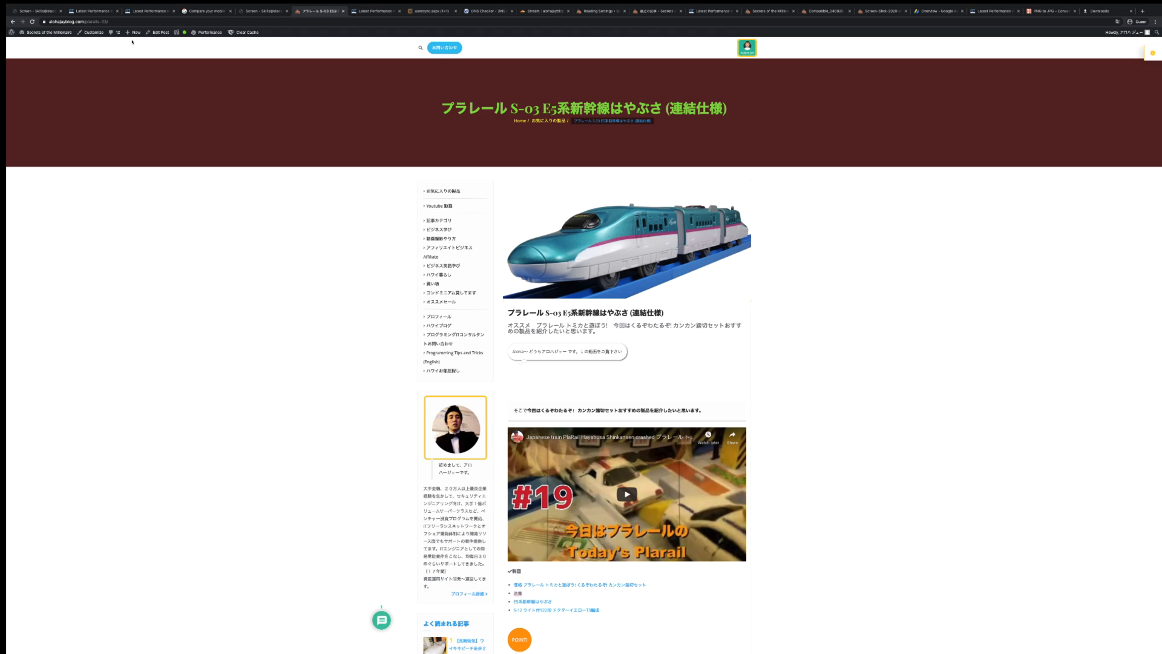
left_click(159, 33)
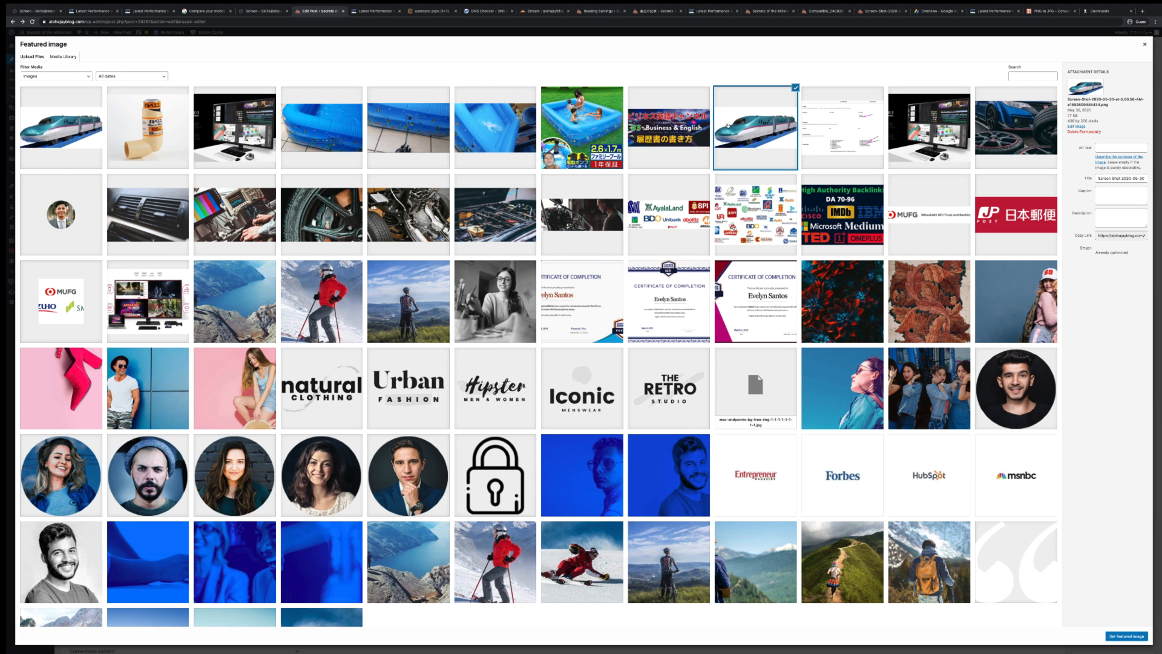
left_click(67, 136)
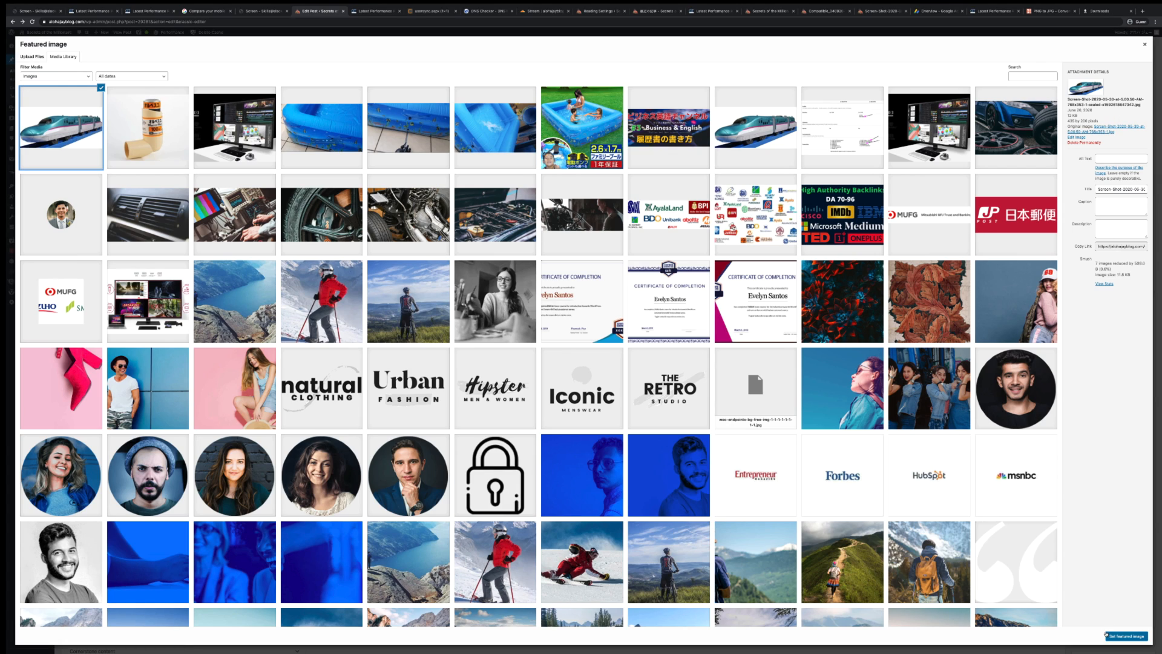
Check the scale dimensions of the train JPG in the image editor and return to the media library
left_click(1076, 137)
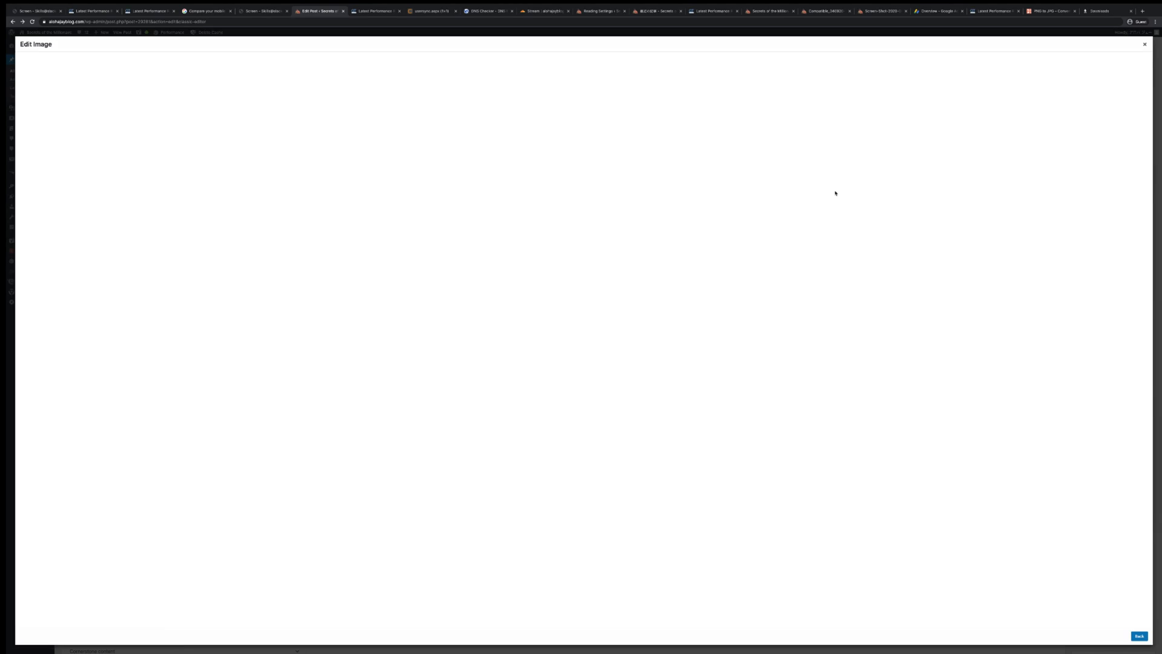
left_click(1114, 87)
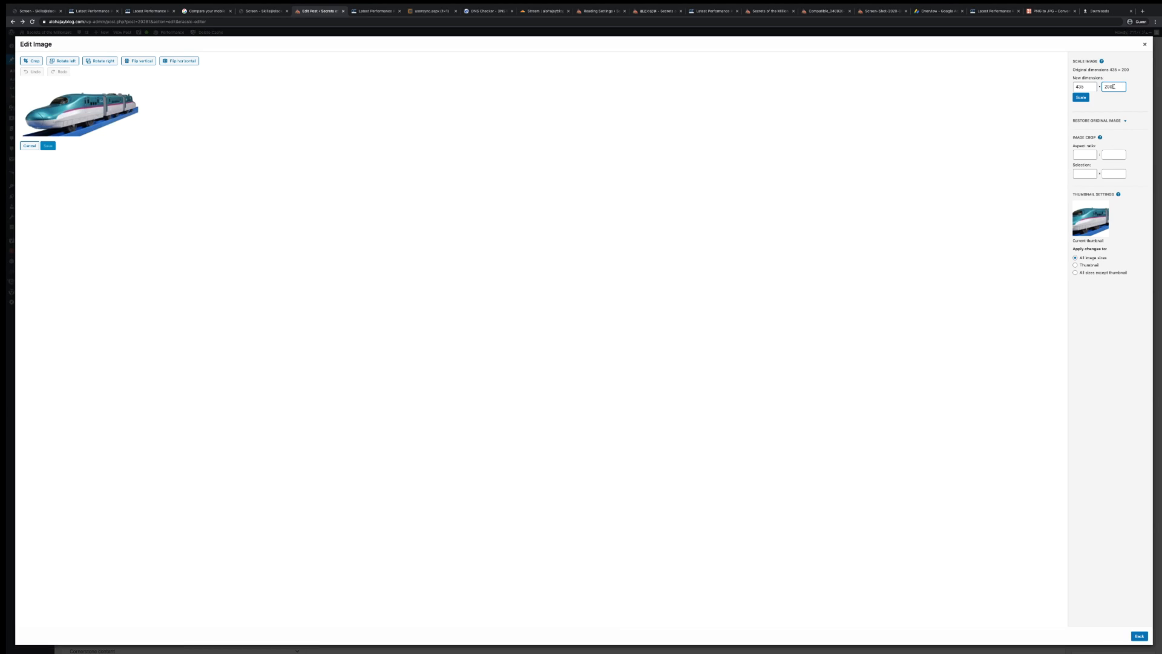
left_click(1133, 636)
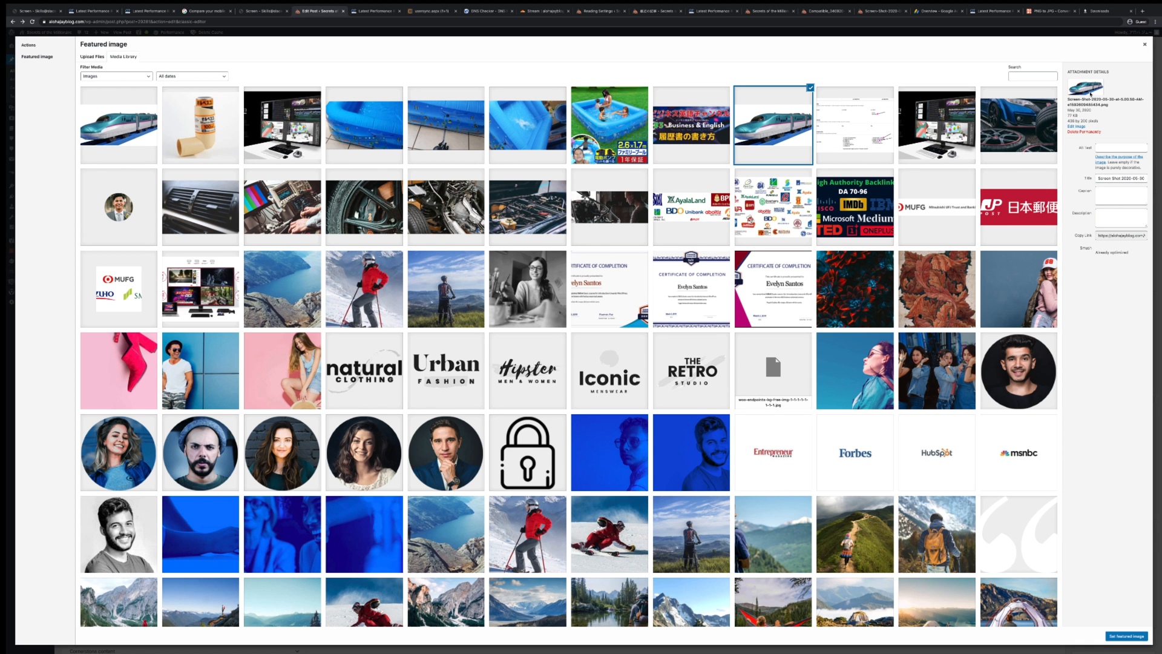
Set the selected train picture as the プラレール S-03 post's featured image and update the post
left_click(1129, 638)
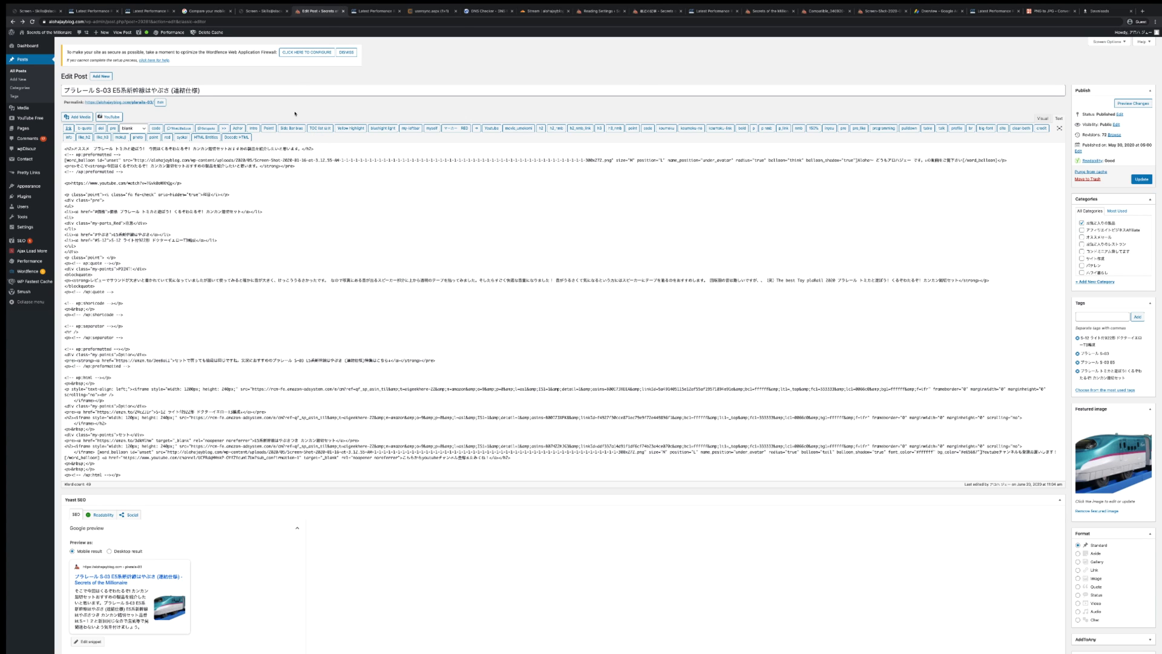
scroll(205, 232, "down", 1)
scroll(205, 232, "up", 1)
left_click(1141, 181)
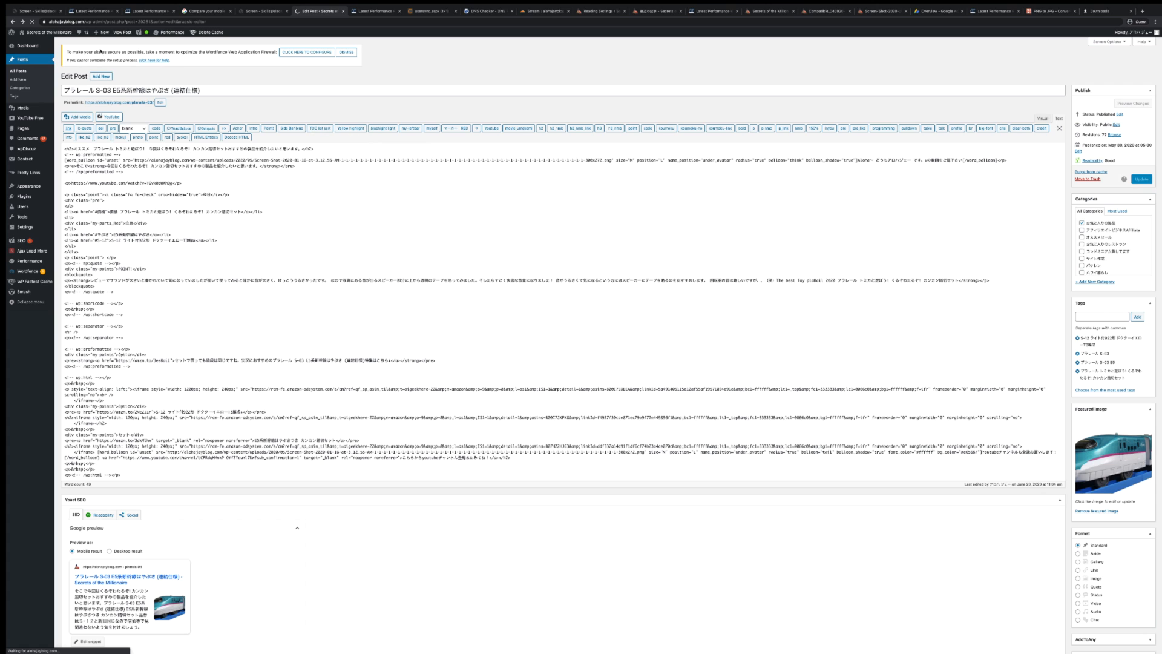
mouse_move(62, 36)
Revisit the GTmetrix report and the PNG to JPG converter, and review the images listed under next-gen formats in the Lighthouse report
left_click(993, 11)
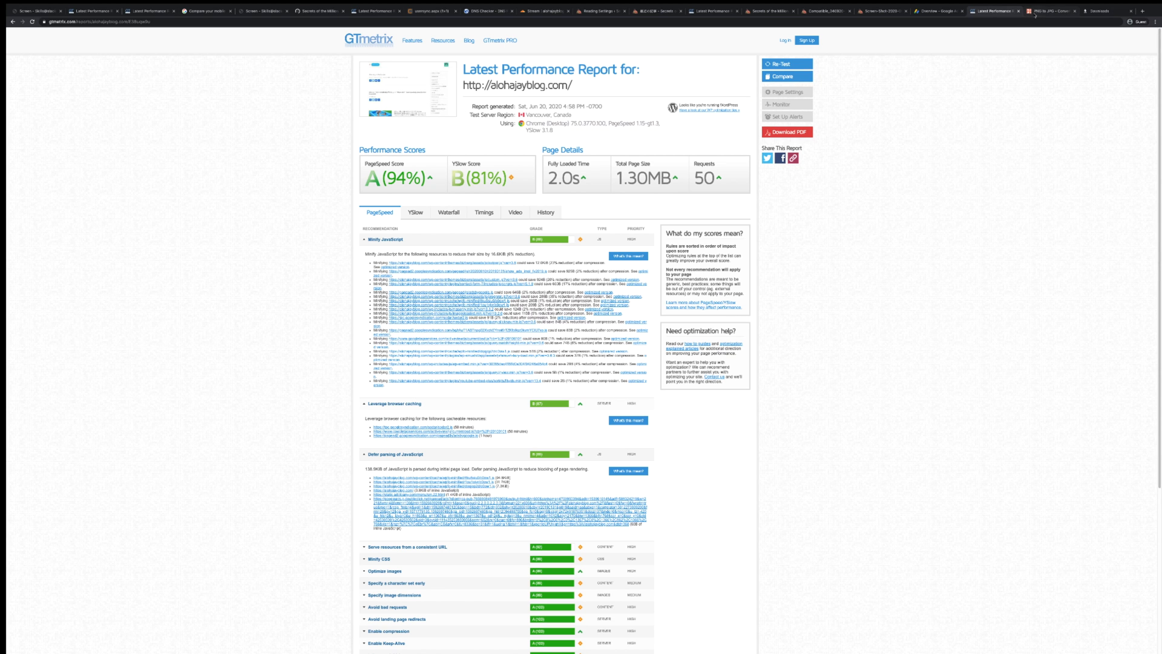
left_click(1033, 12)
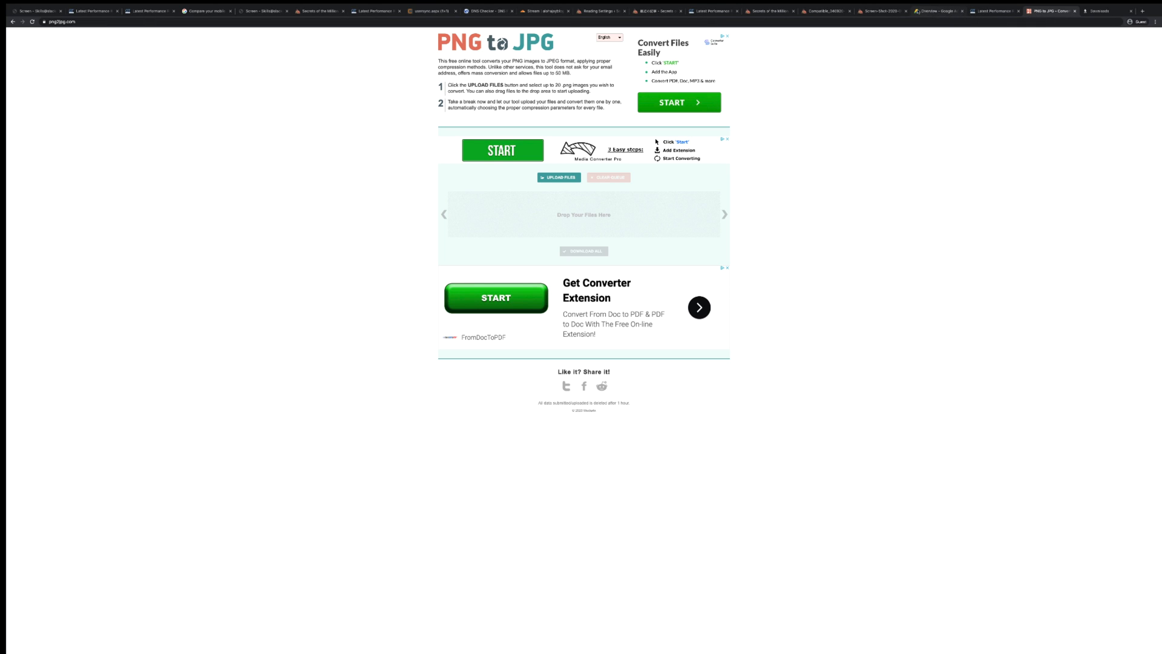
left_click(880, 11)
left_click(825, 11)
left_click(764, 11)
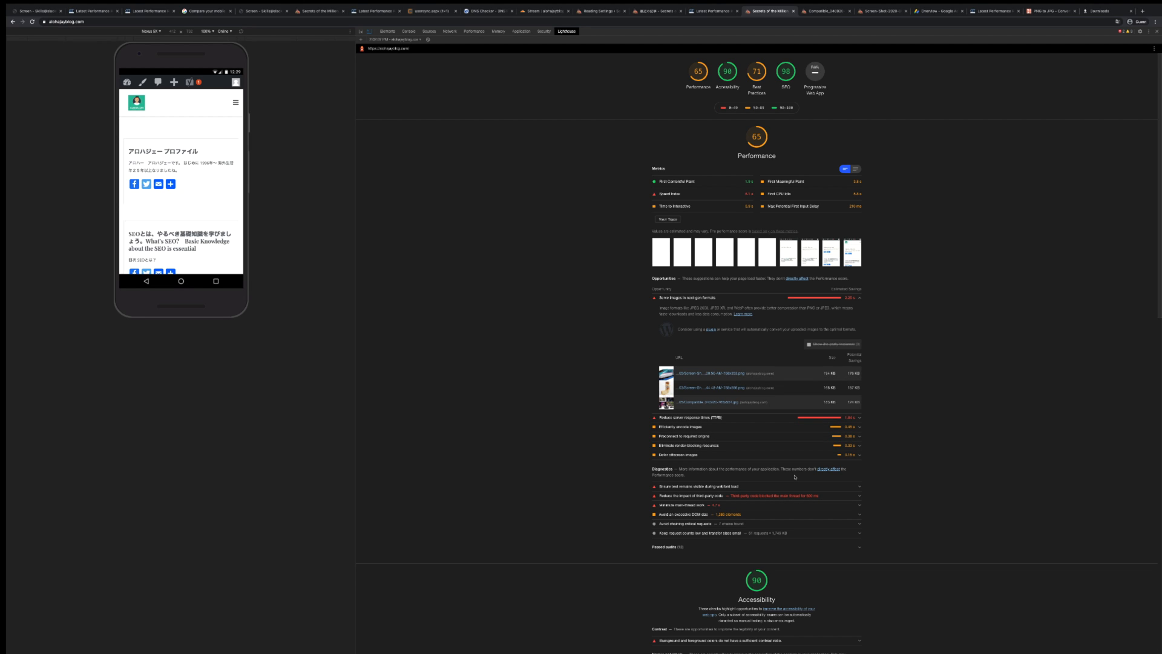
scroll(794, 477, "down", 1)
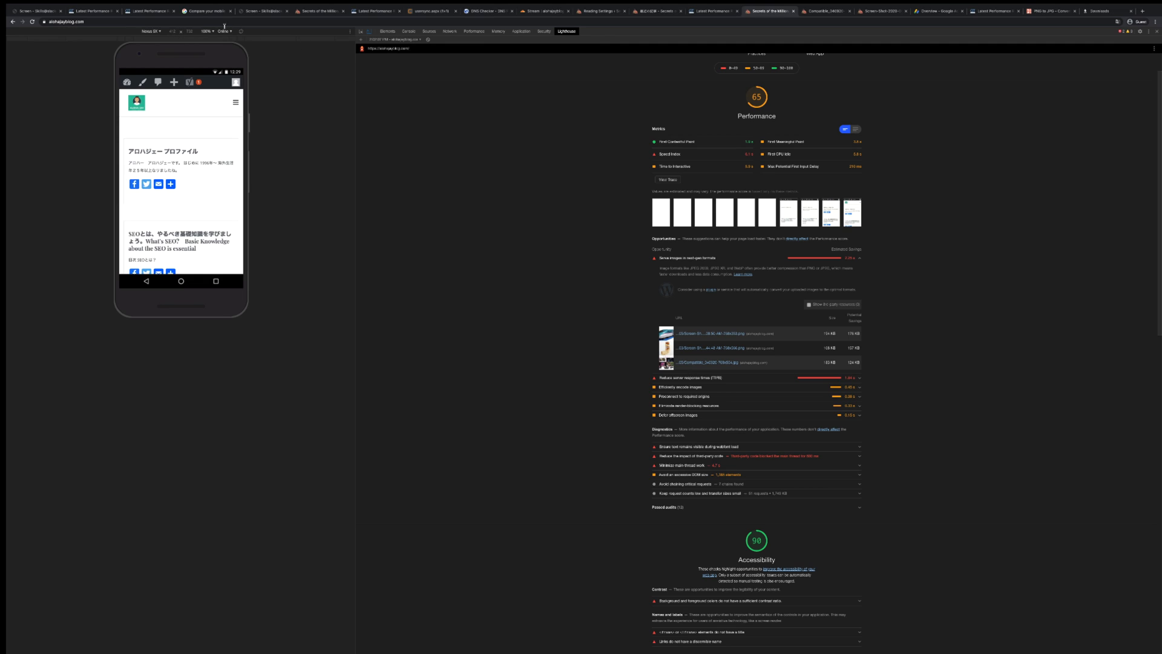
Find the Orvesco Cure for corona virus post on the blog's home page and open it for editing
left_click(302, 11)
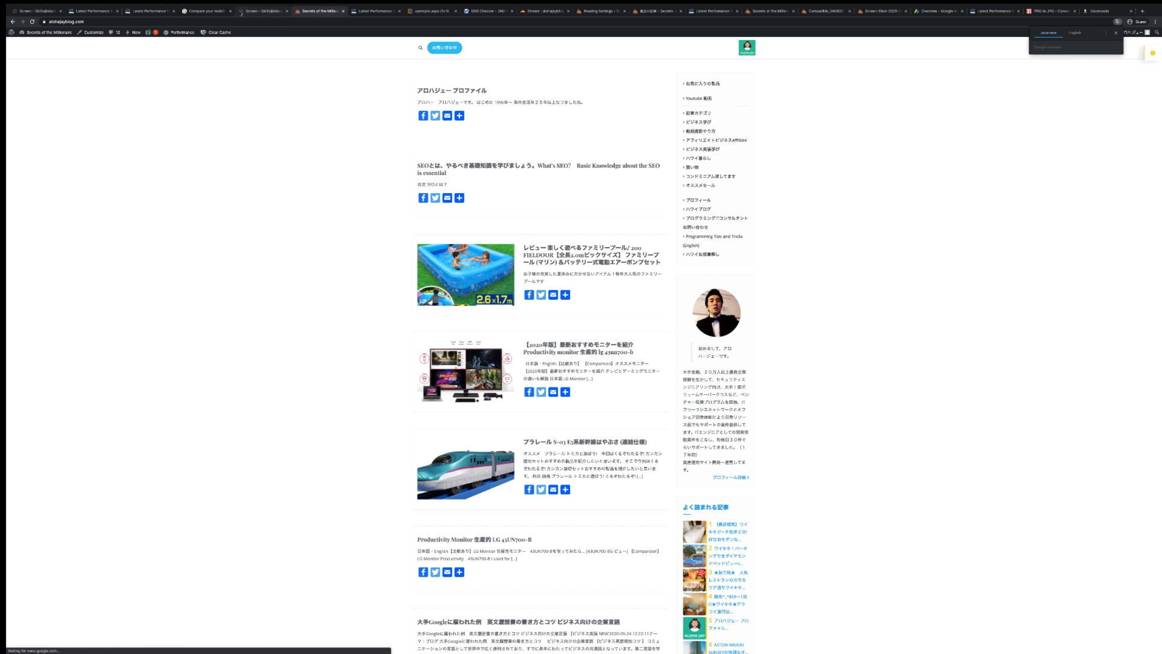
scroll(470, 267, "down", 6)
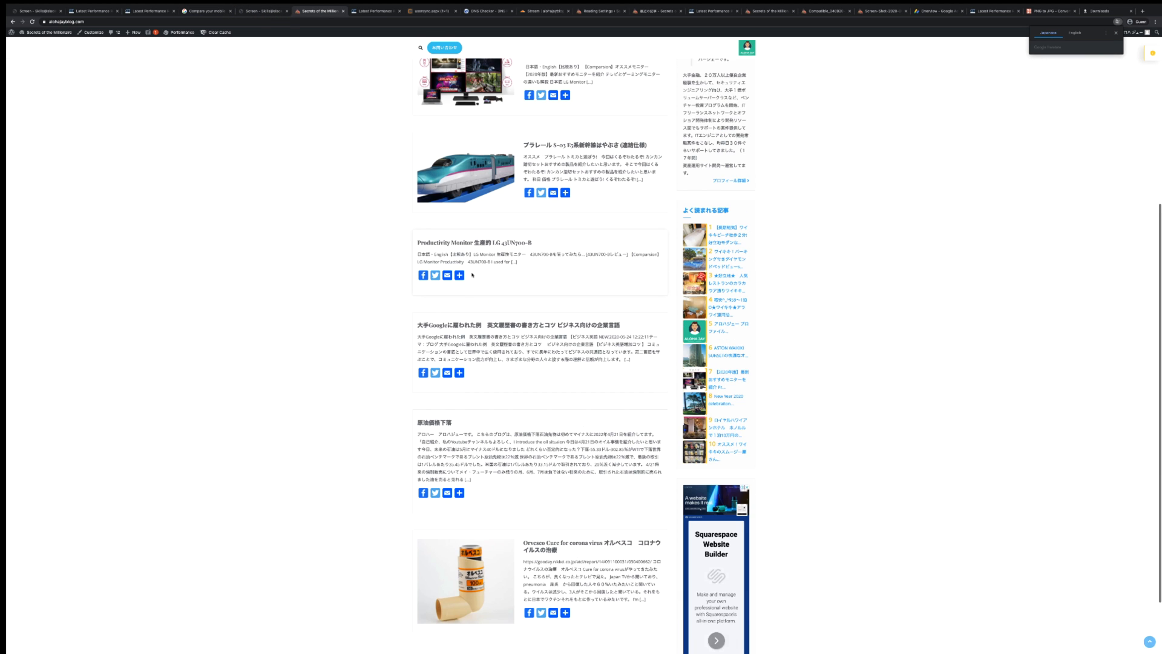
left_click(553, 465)
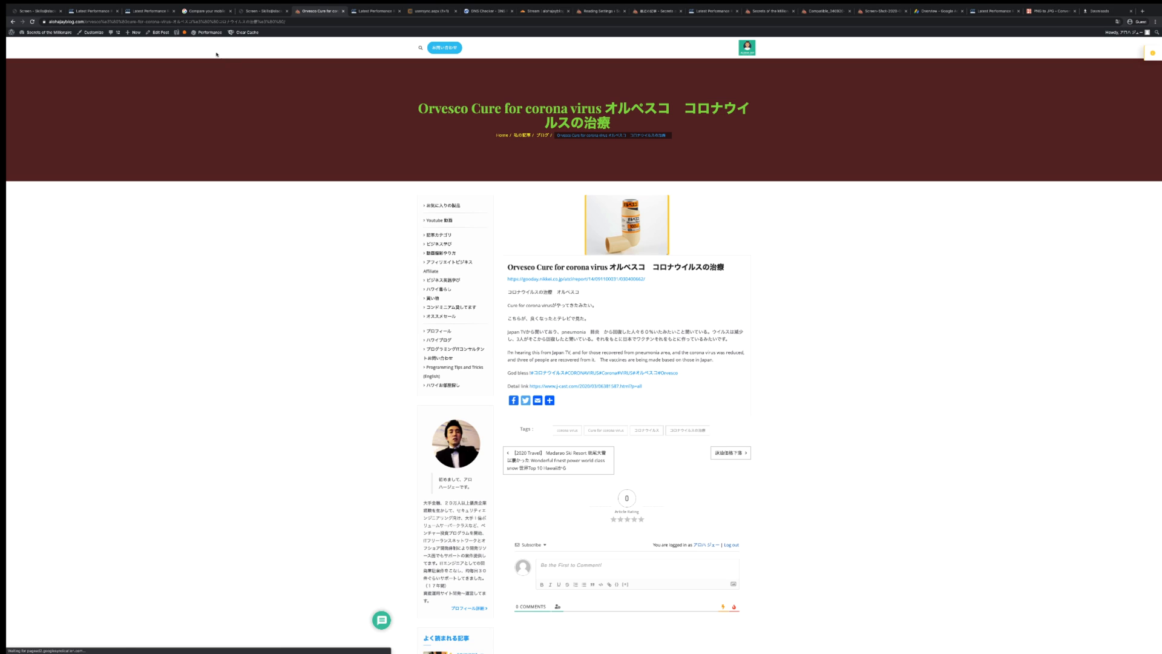
left_click(159, 32)
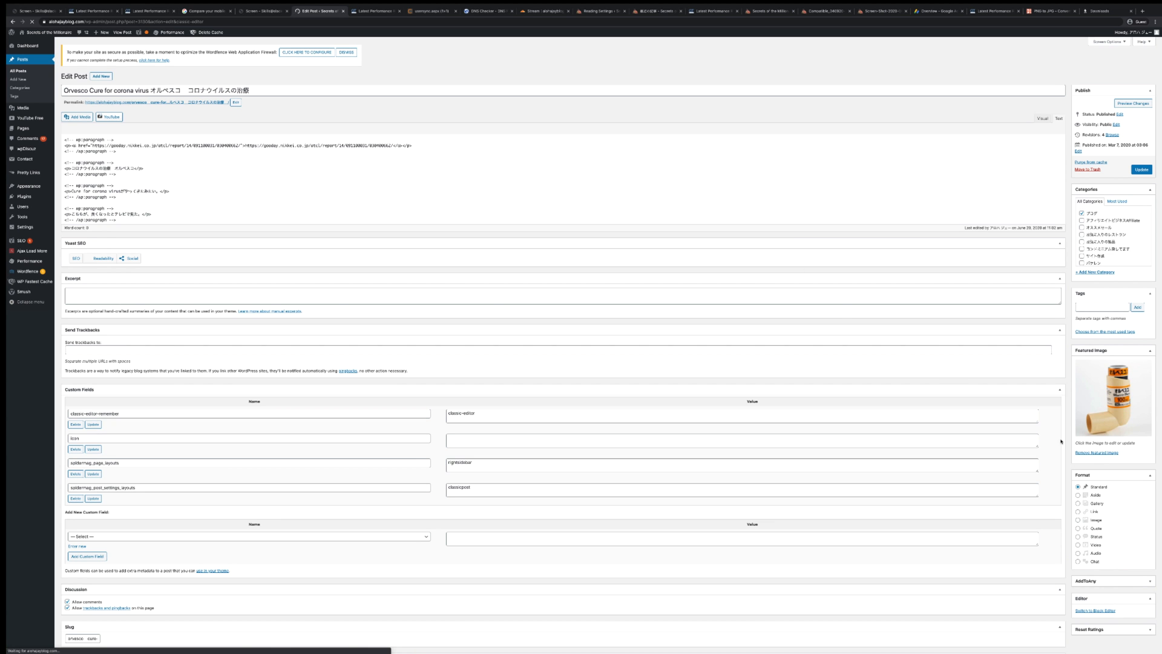
Set the converted 768x566 JPG bottle picture as the Orvesco post's featured image and update the post
left_click(1110, 442)
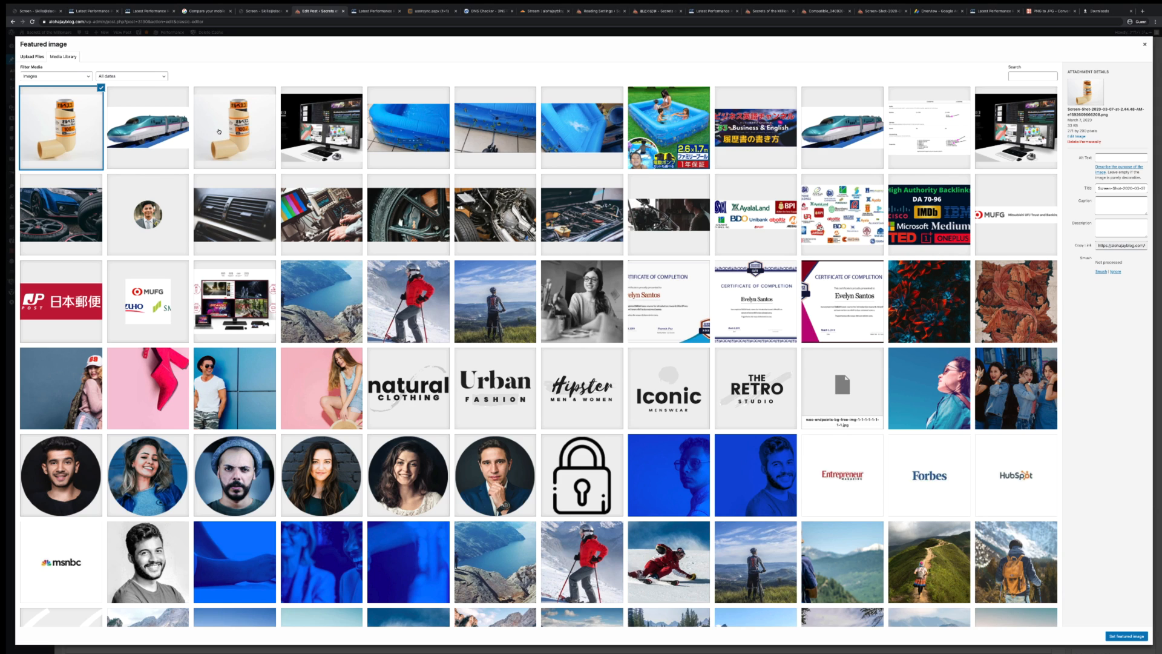
left_click(219, 131)
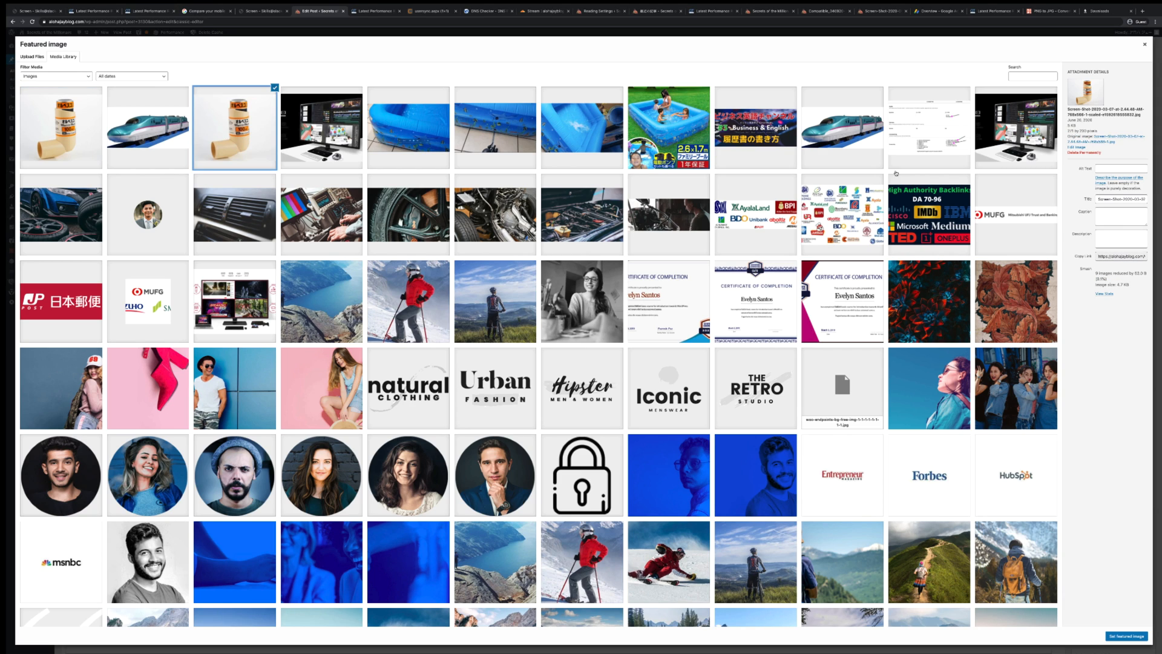
left_click(1123, 635)
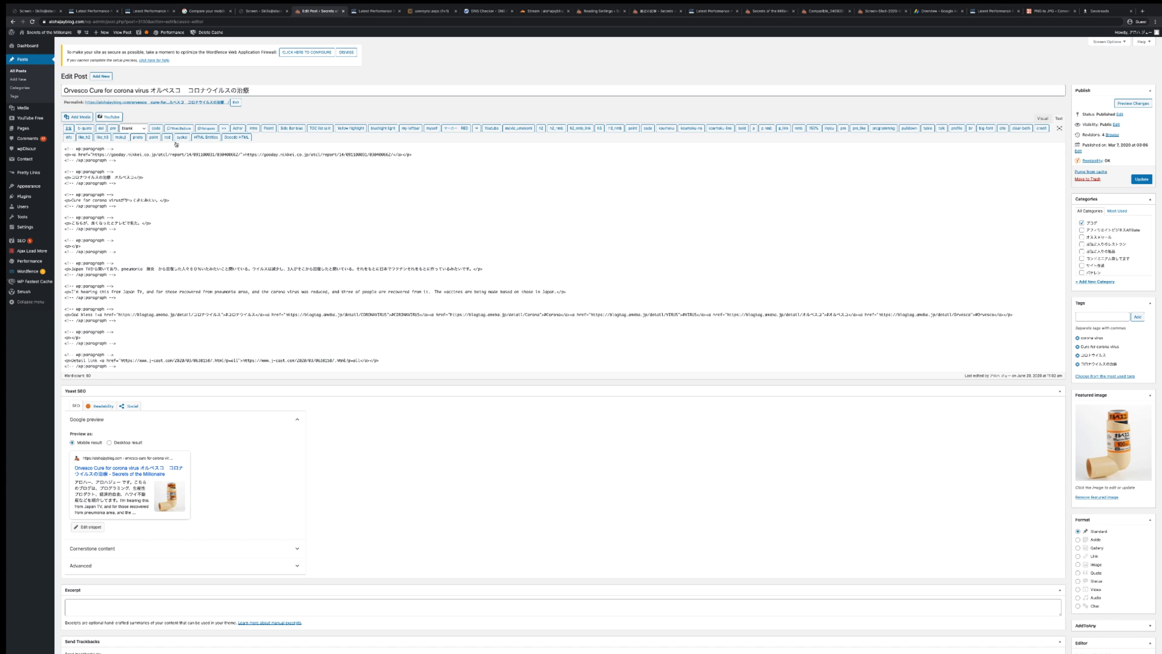
left_click(1141, 180)
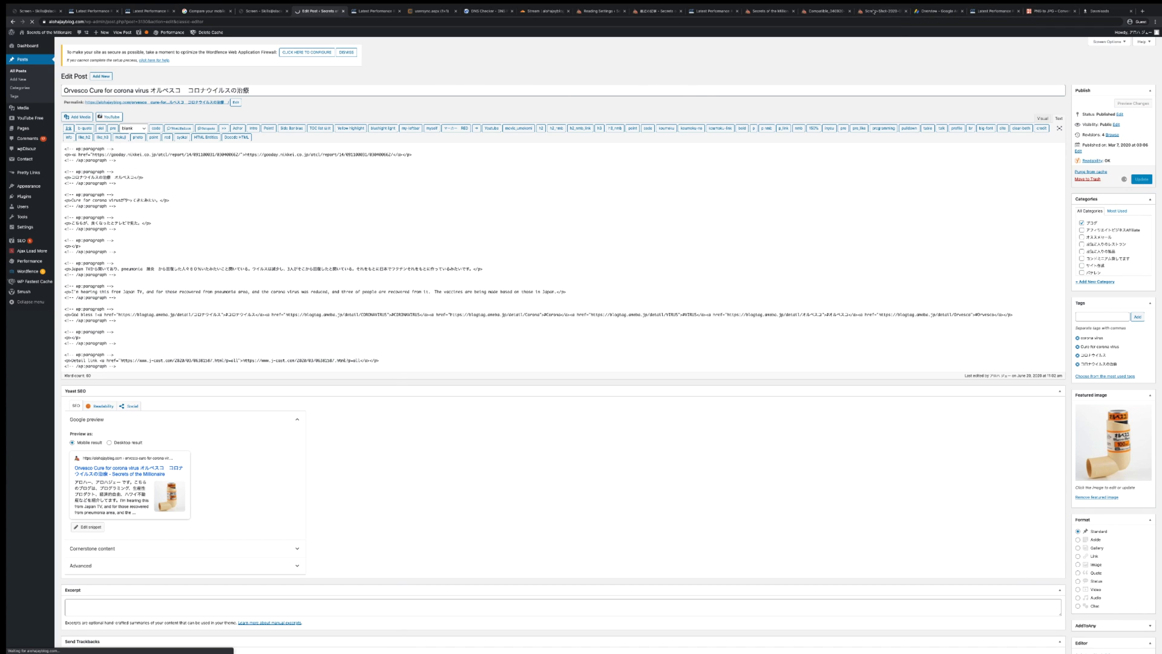
Close the Lighthouse developer tools on the blog's home page and reload the page
left_click(771, 12)
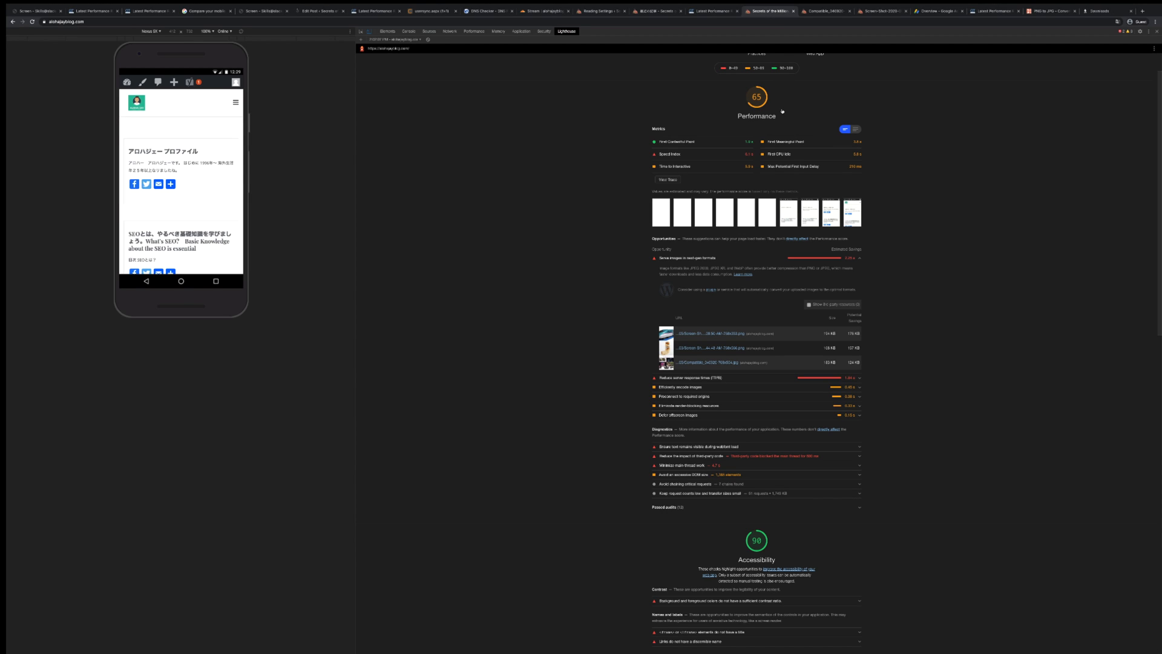
left_click(1157, 32)
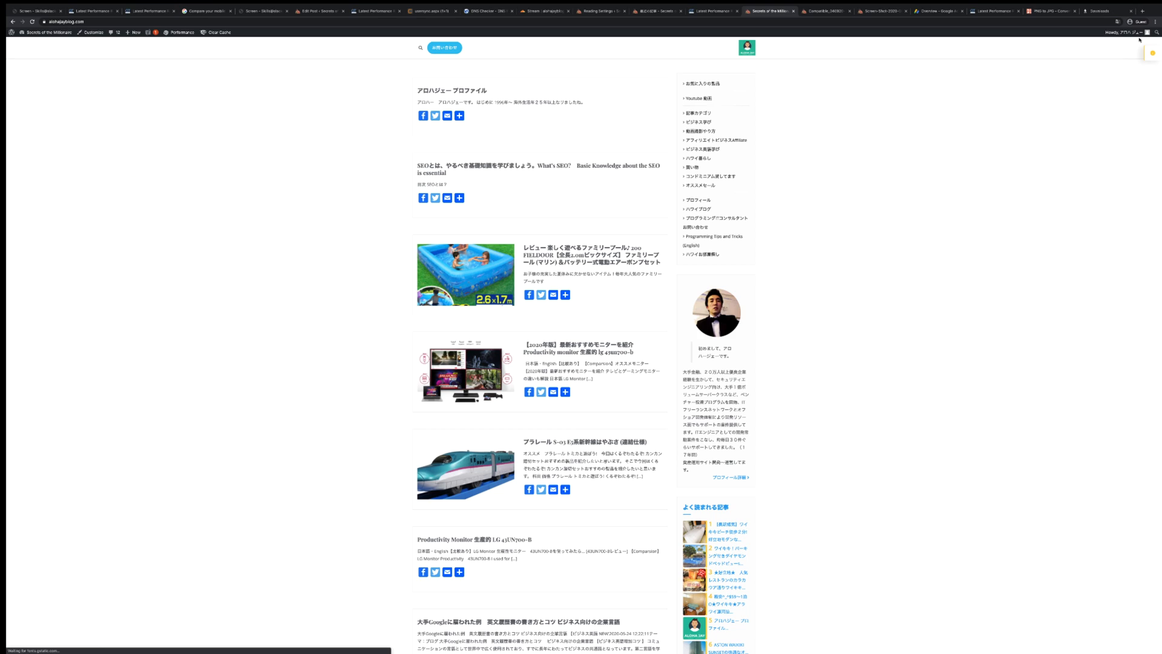
left_click(32, 22)
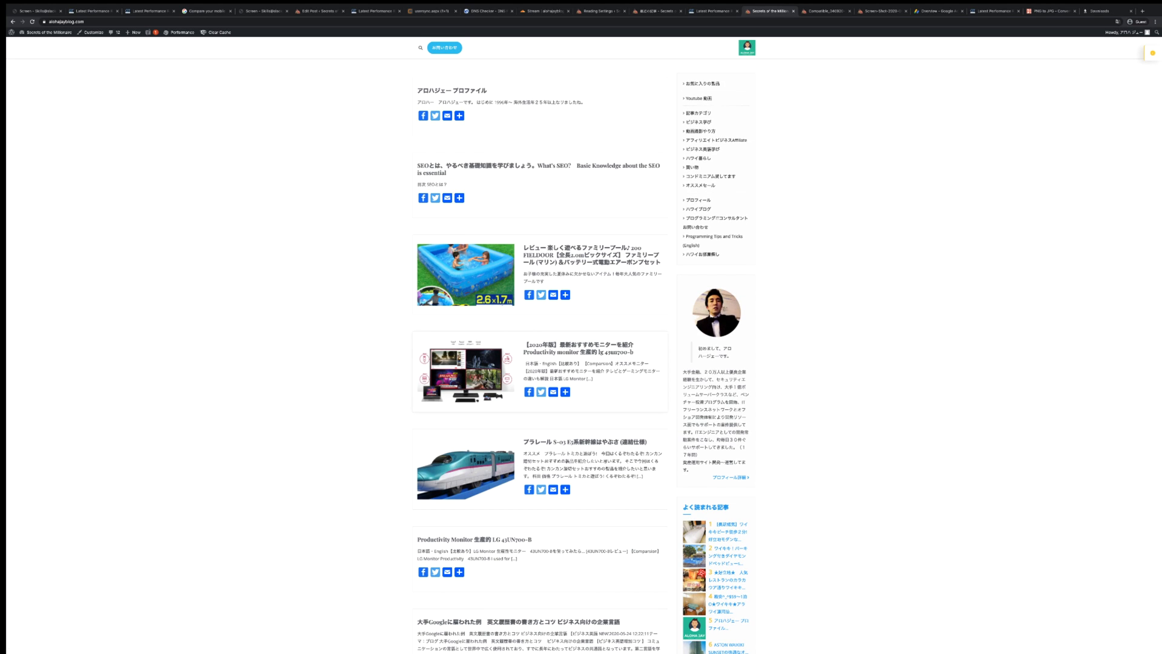
right_click(475, 379)
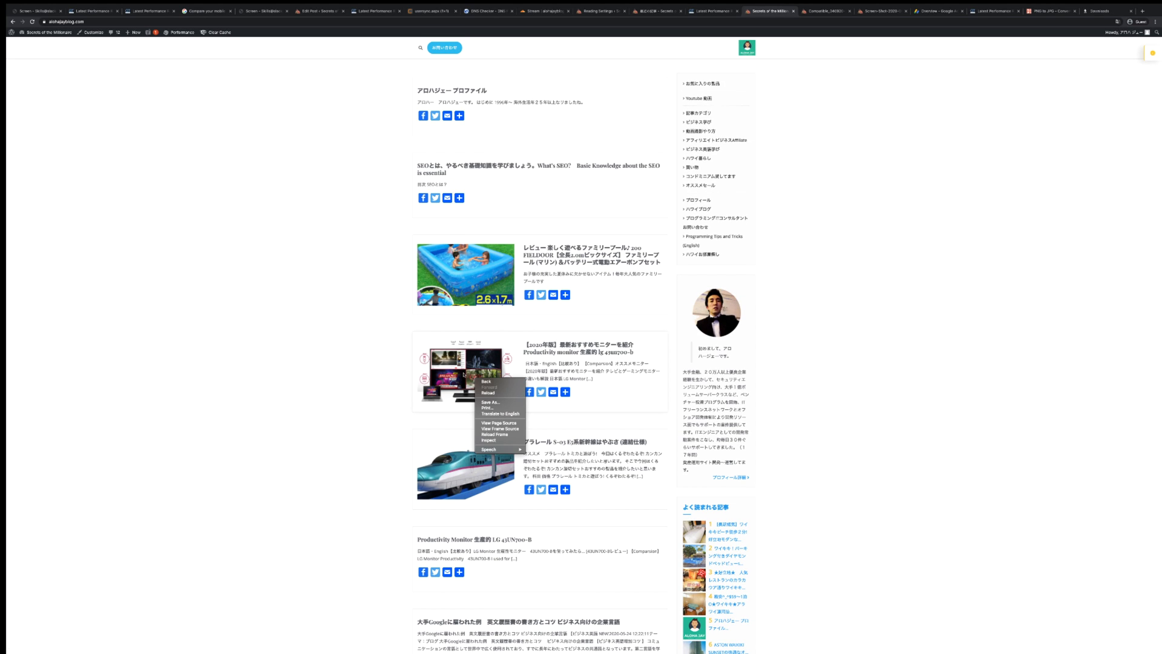
left_click(464, 374)
right_click(464, 373)
left_click(482, 397)
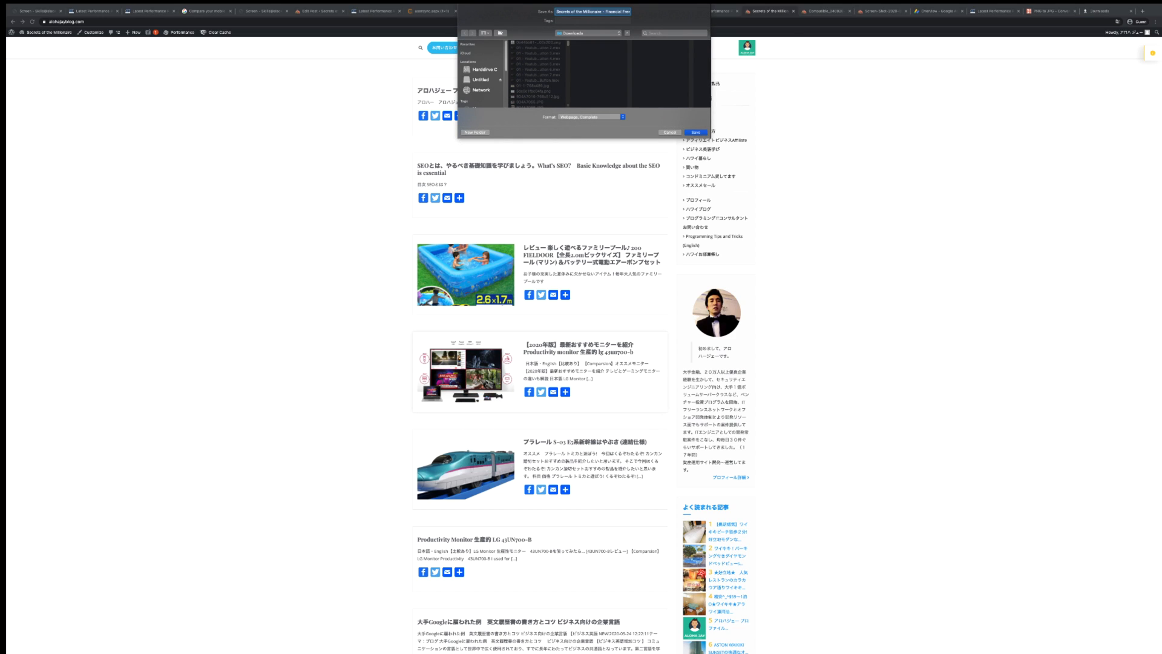
left_click(670, 131)
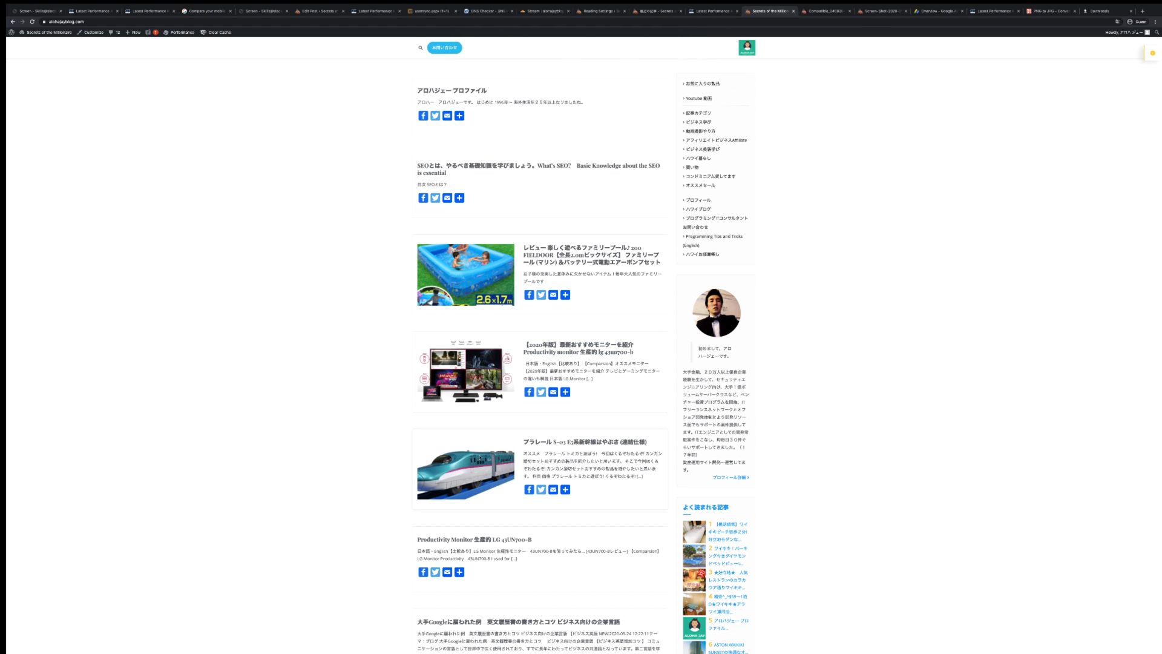
right_click(480, 458)
Return to the WordPress admin, purge all W3 Total Cache caches and run Clear All Cache
left_click(315, 11)
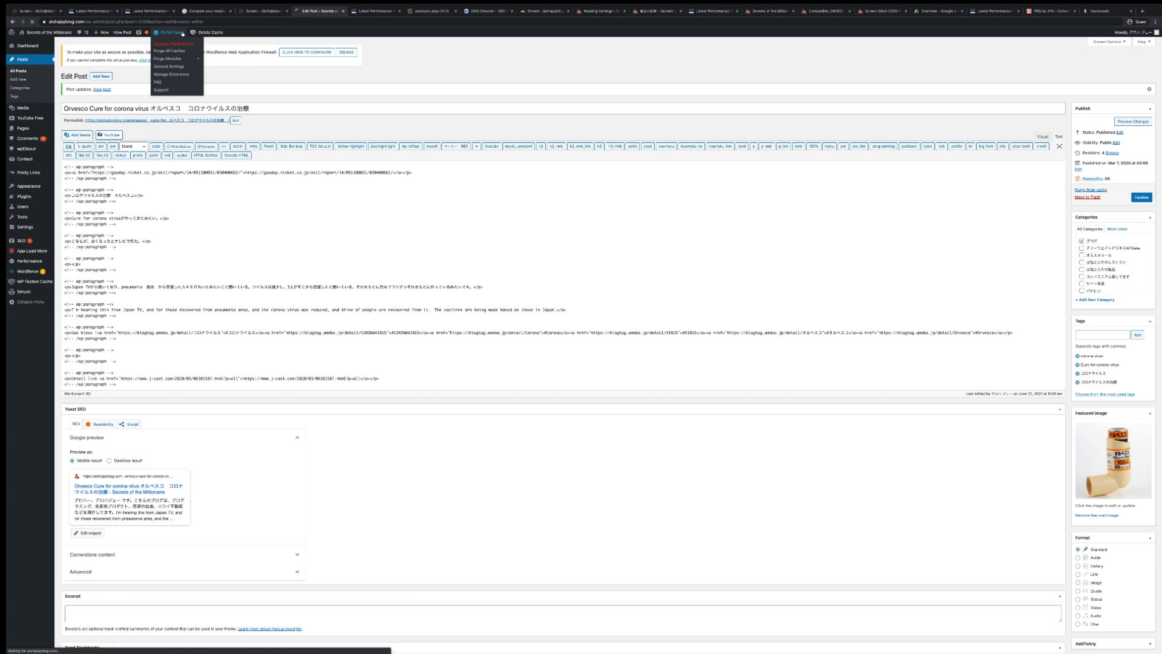
left_click(181, 50)
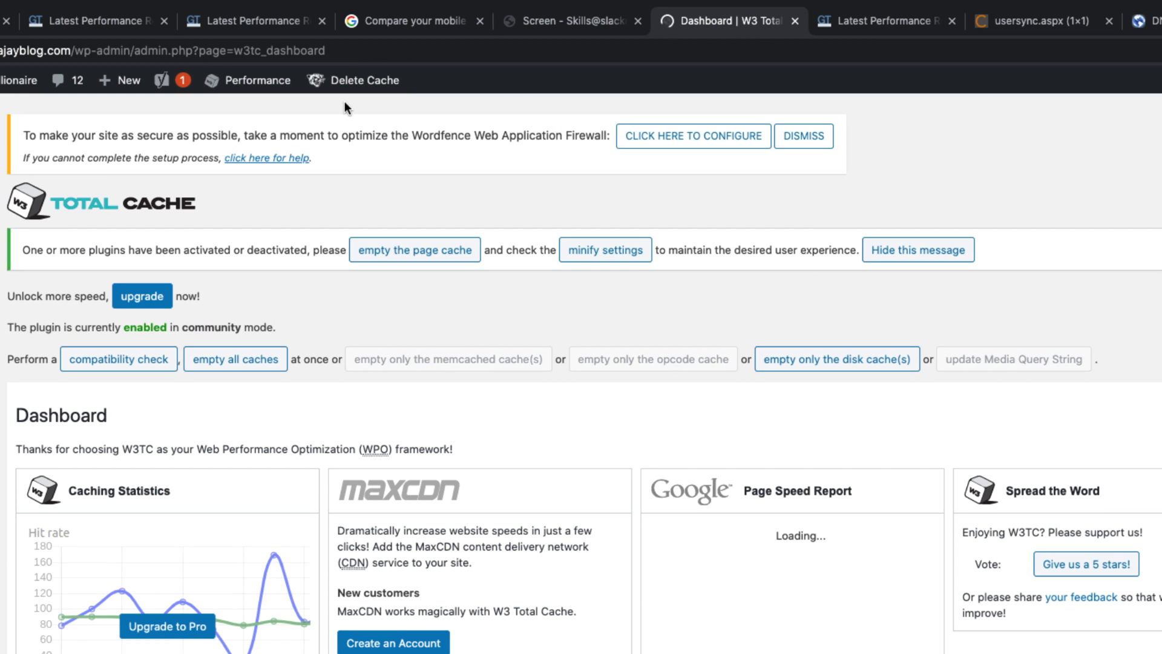
mouse_move(350, 83)
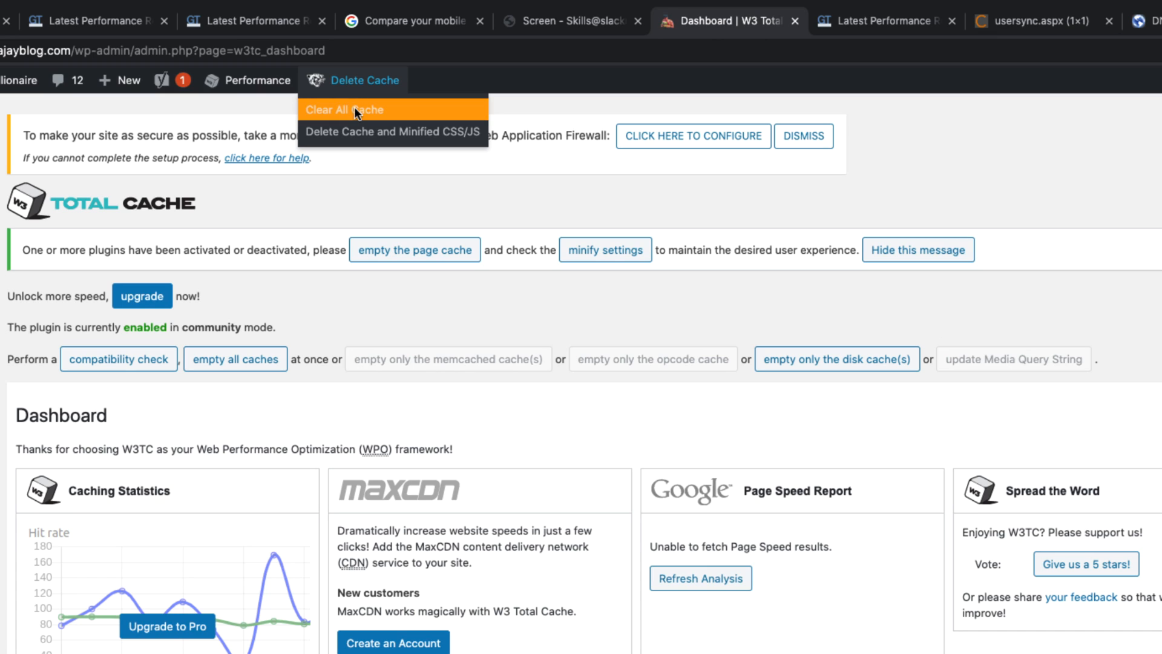
left_click(354, 108)
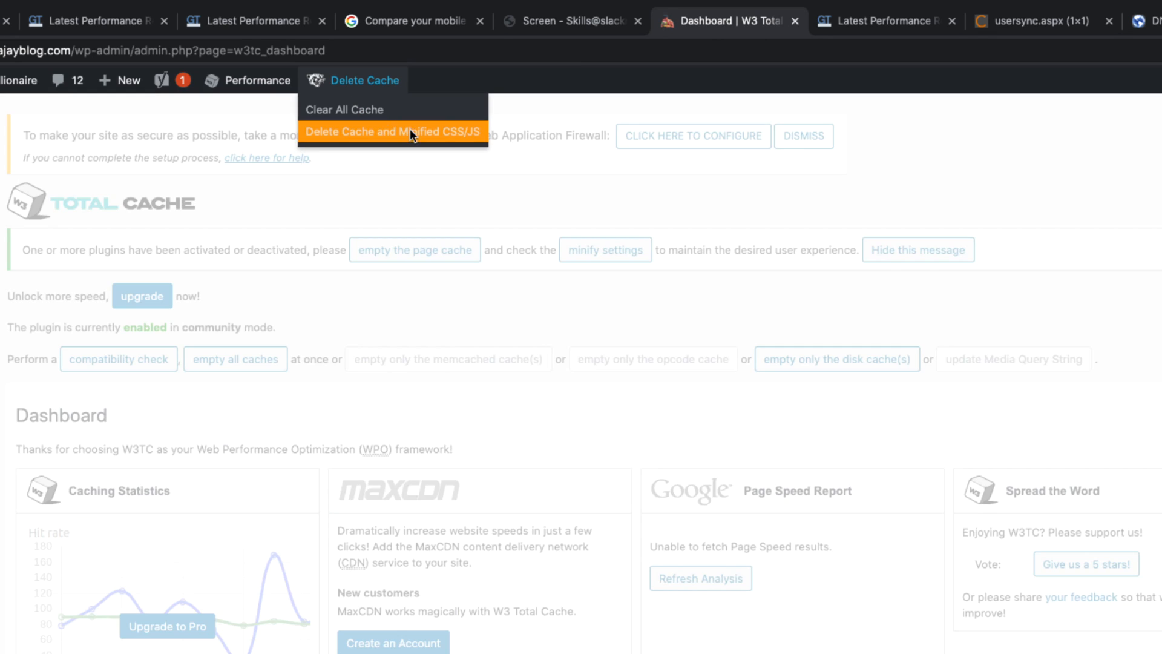
Repeat Purge All Caches in W3 Total Cache for the blog
mouse_move(270, 80)
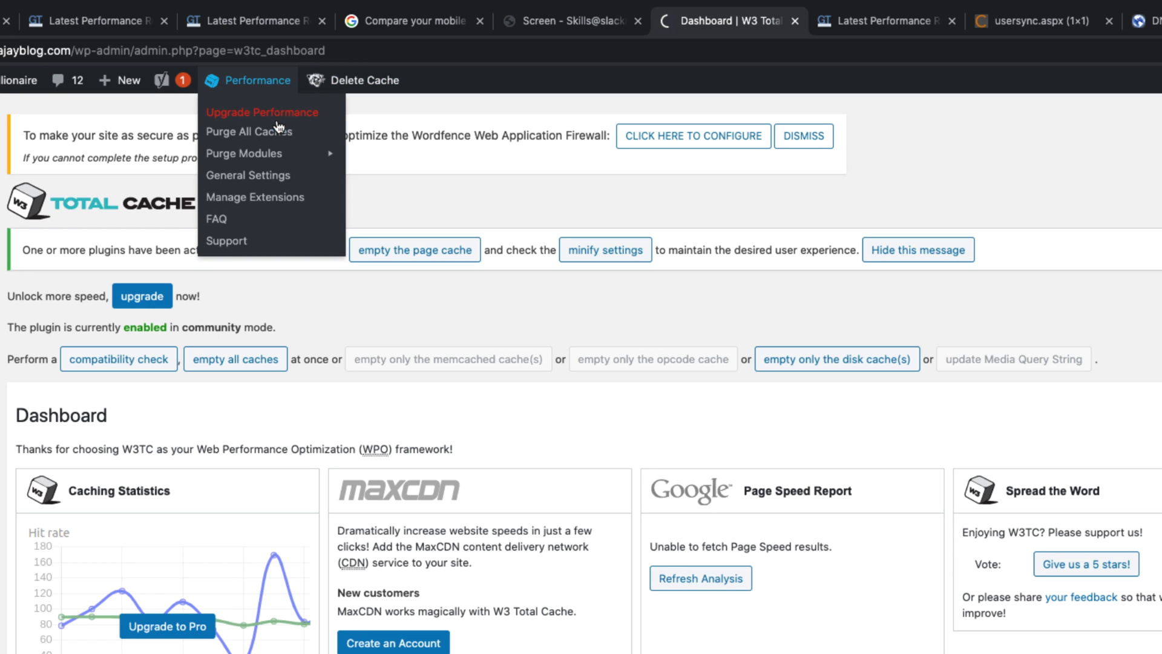
left_click(278, 132)
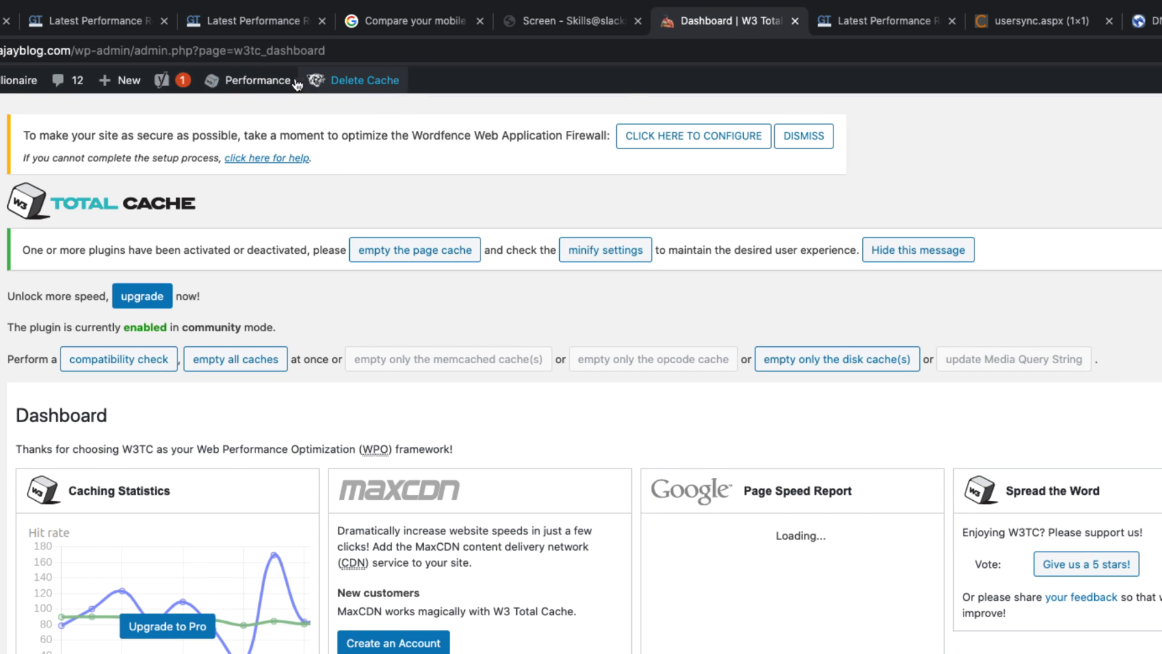
mouse_move(293, 88)
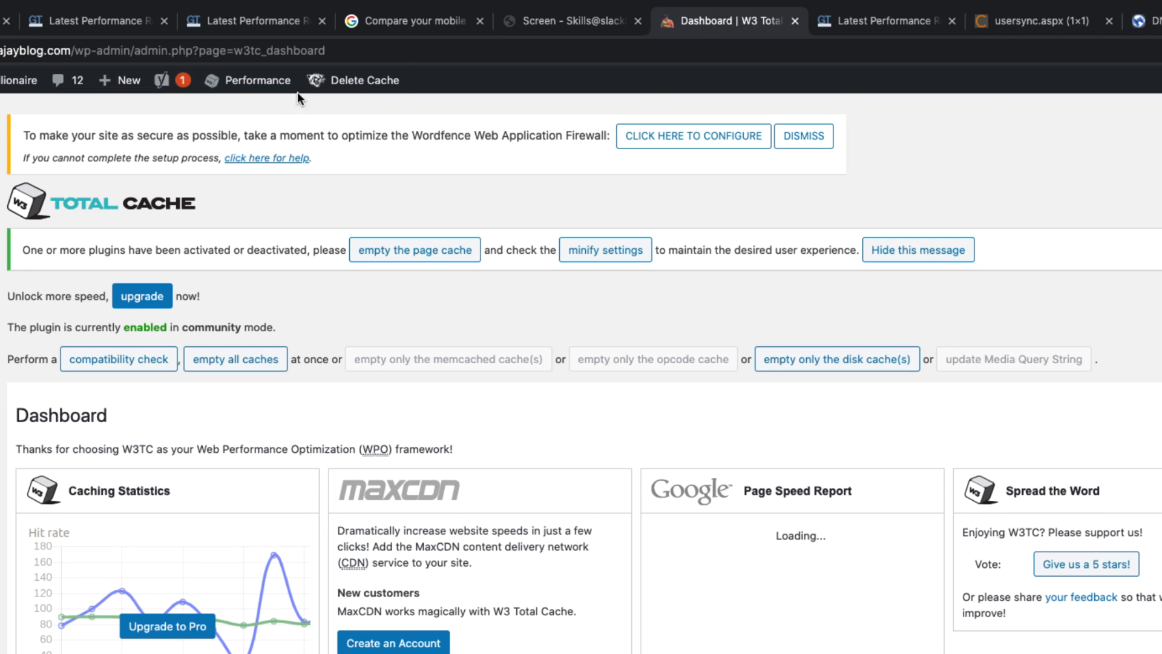
mouse_move(362, 81)
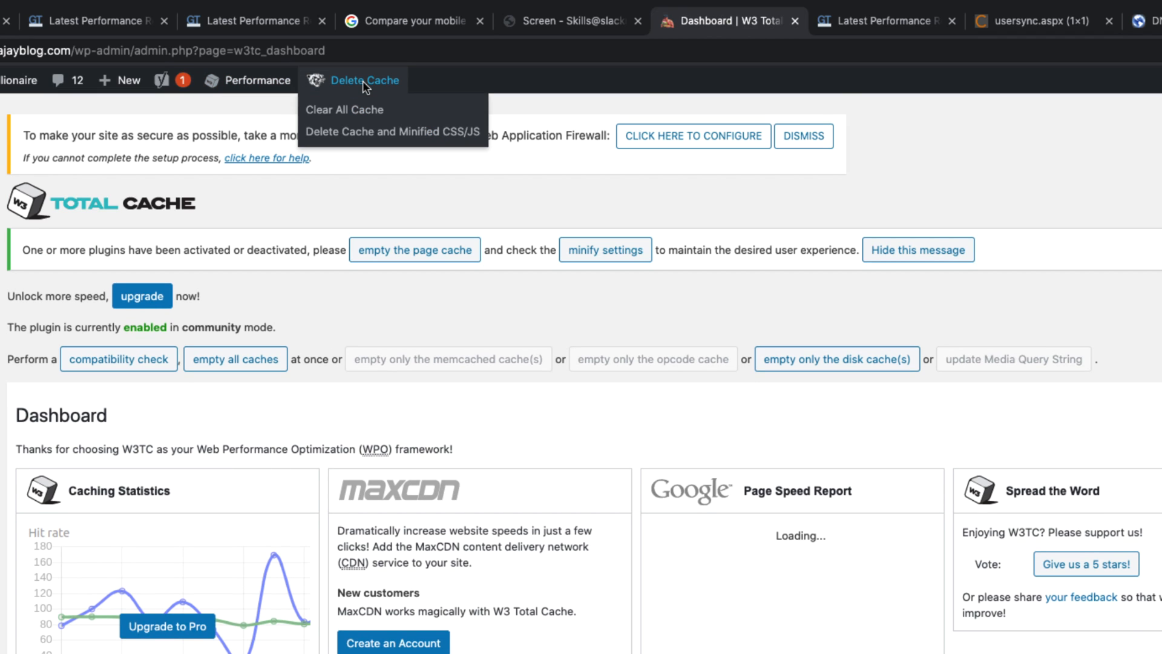
left_click(266, 132)
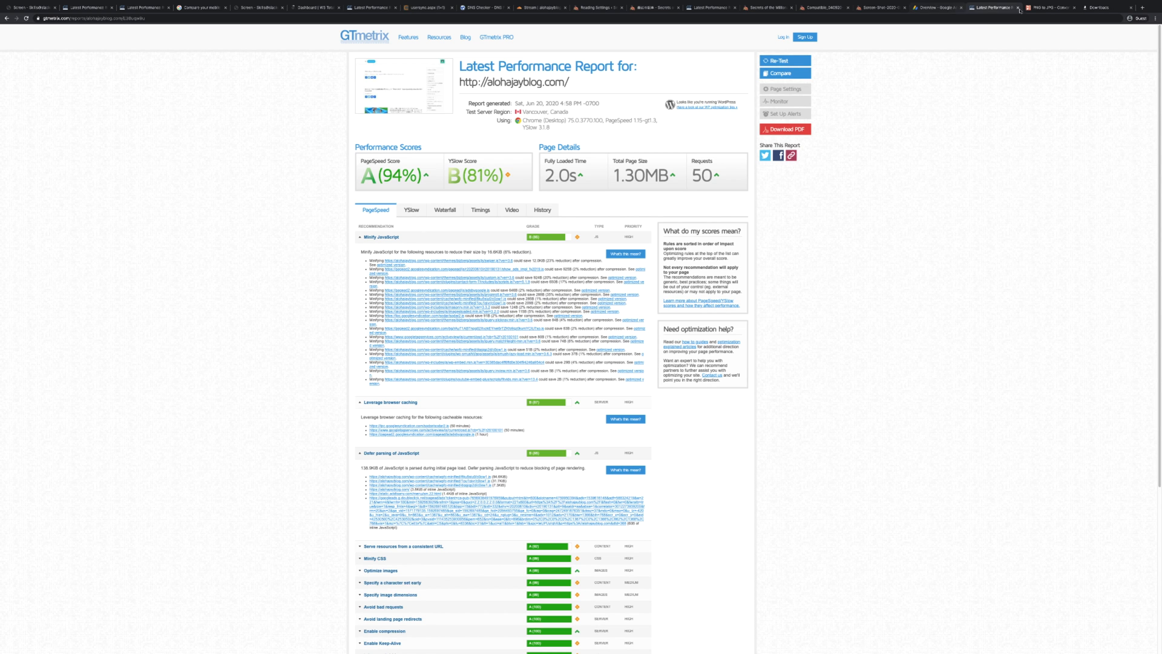
Open the blog's home page at alohajayblog.com in a new browser tab
left_click(1104, 7)
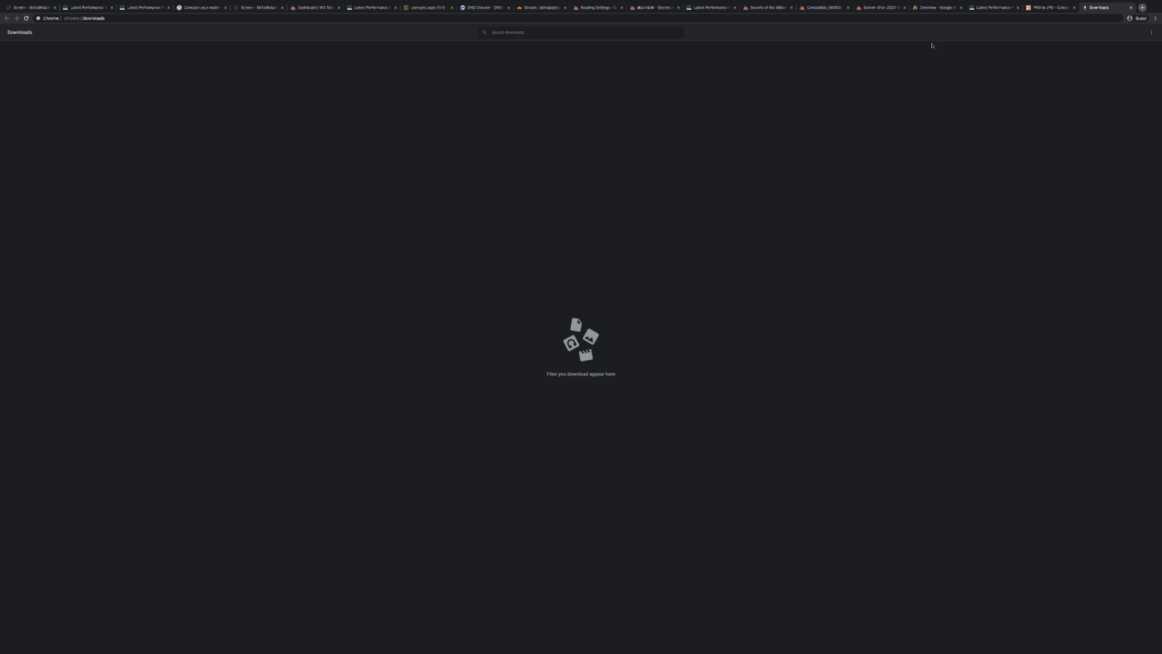
key("ctrl+t")
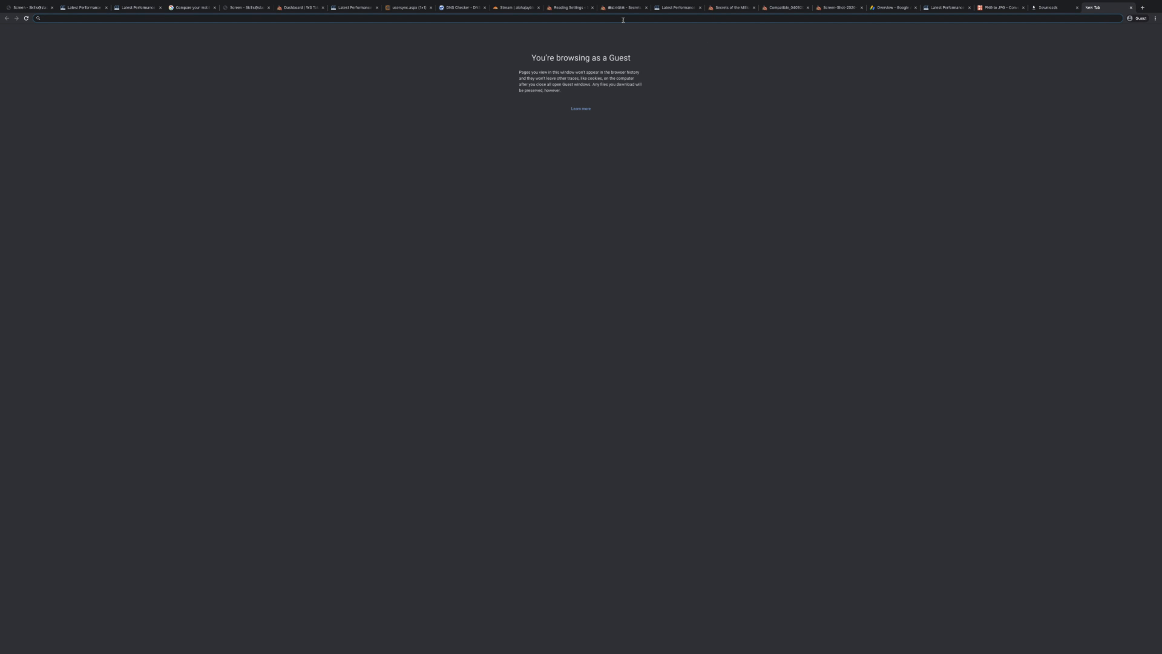
type("alohajay")
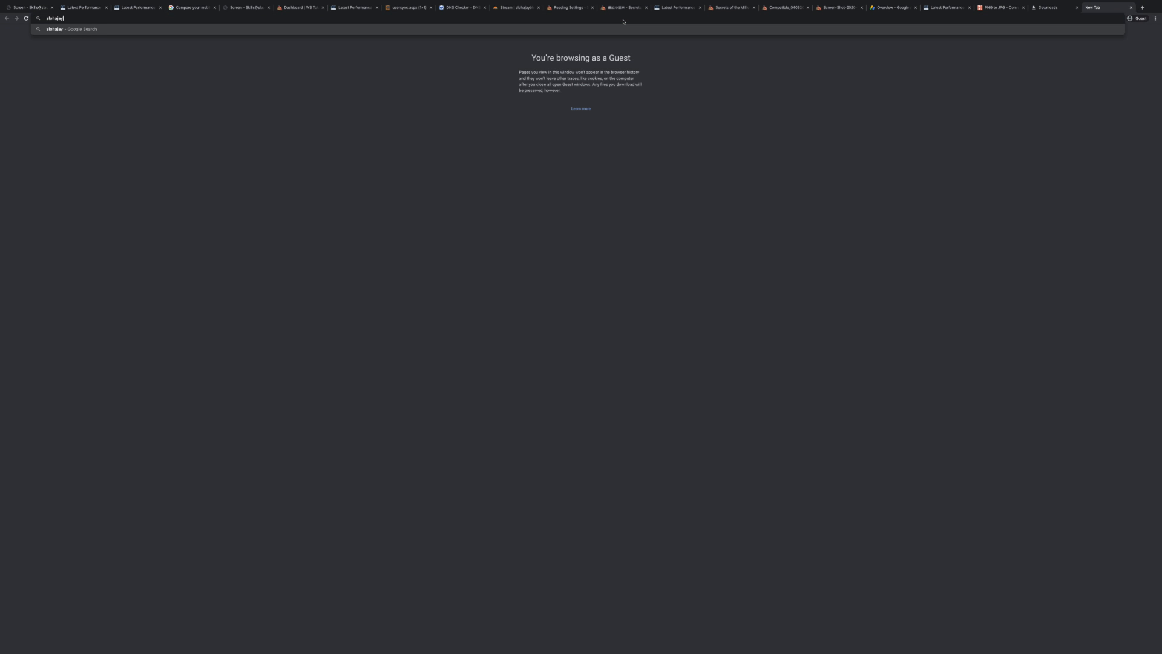
type("blog.com")
key("Return")
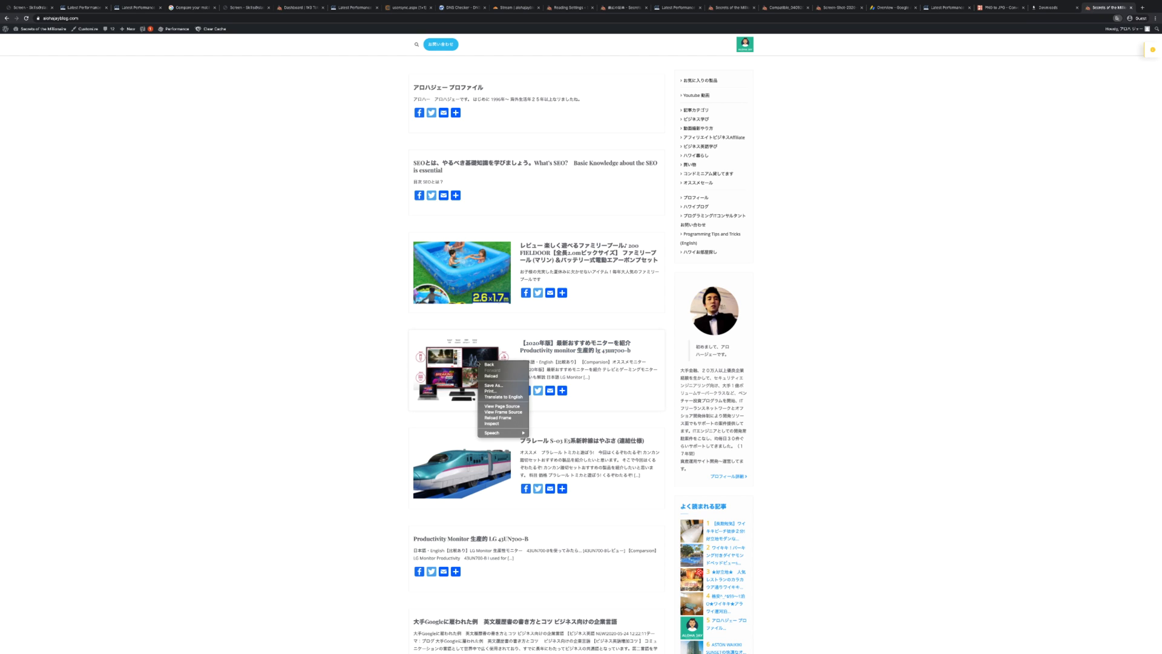
Open the Orvesco post and check the file name and format offered for saving its bottle image, without saving it
scroll(556, 422, "down", 7)
left_click(555, 422)
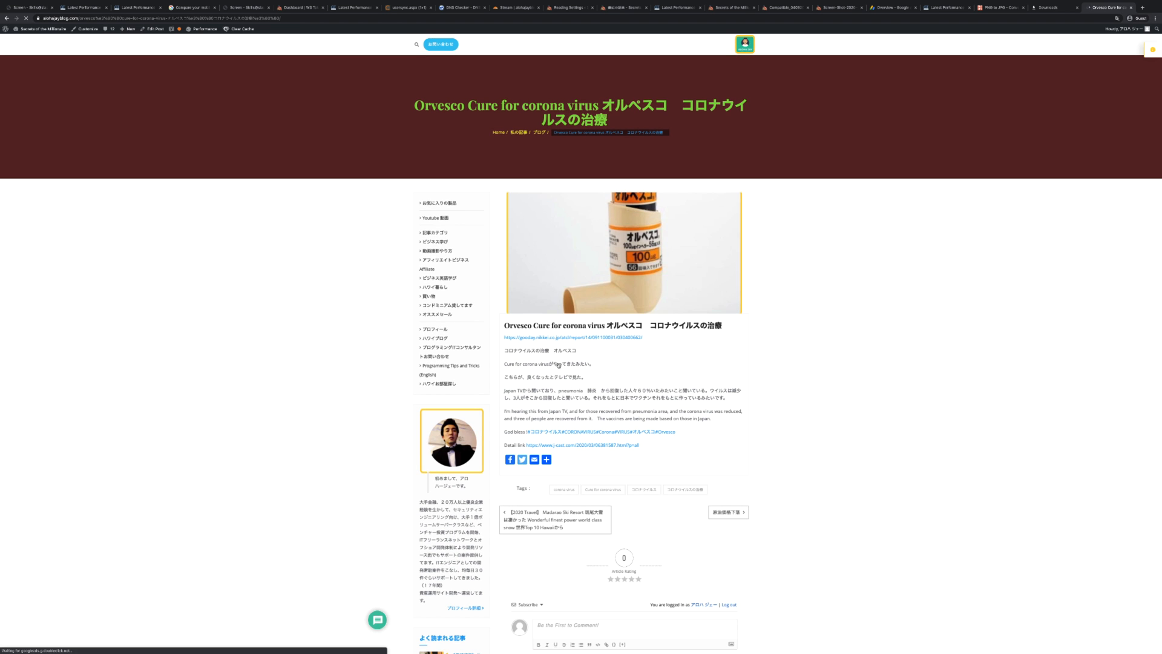
right_click(571, 266)
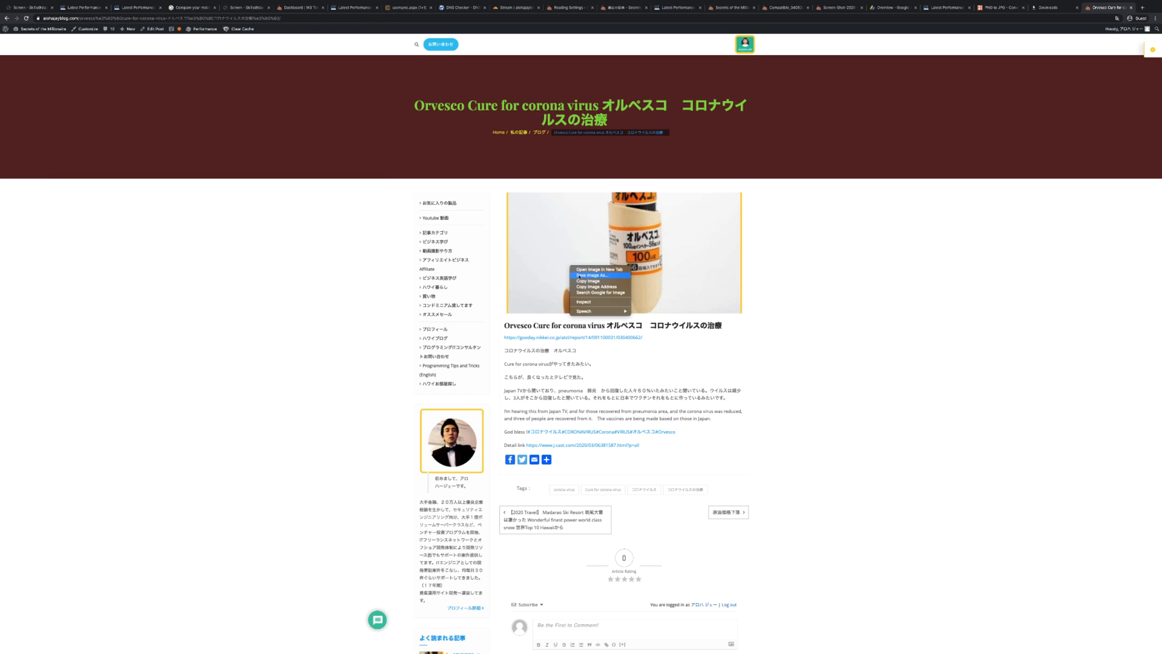
left_click(578, 276)
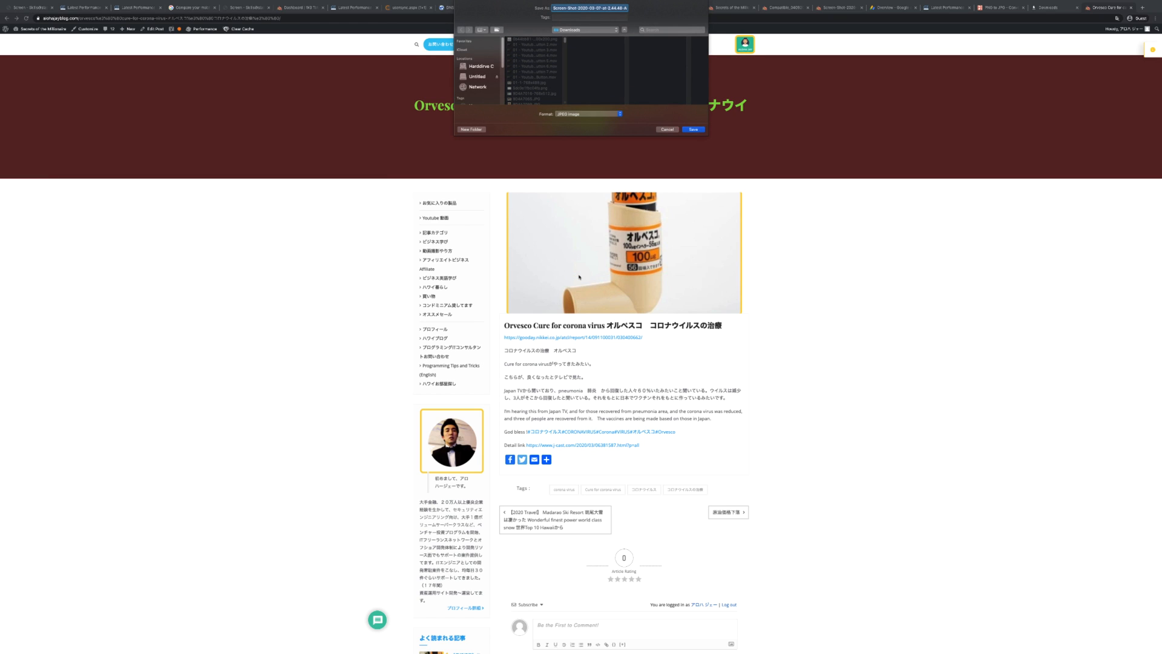
left_click(609, 8)
left_click_drag(609, 8, 663, 11)
left_click(669, 129)
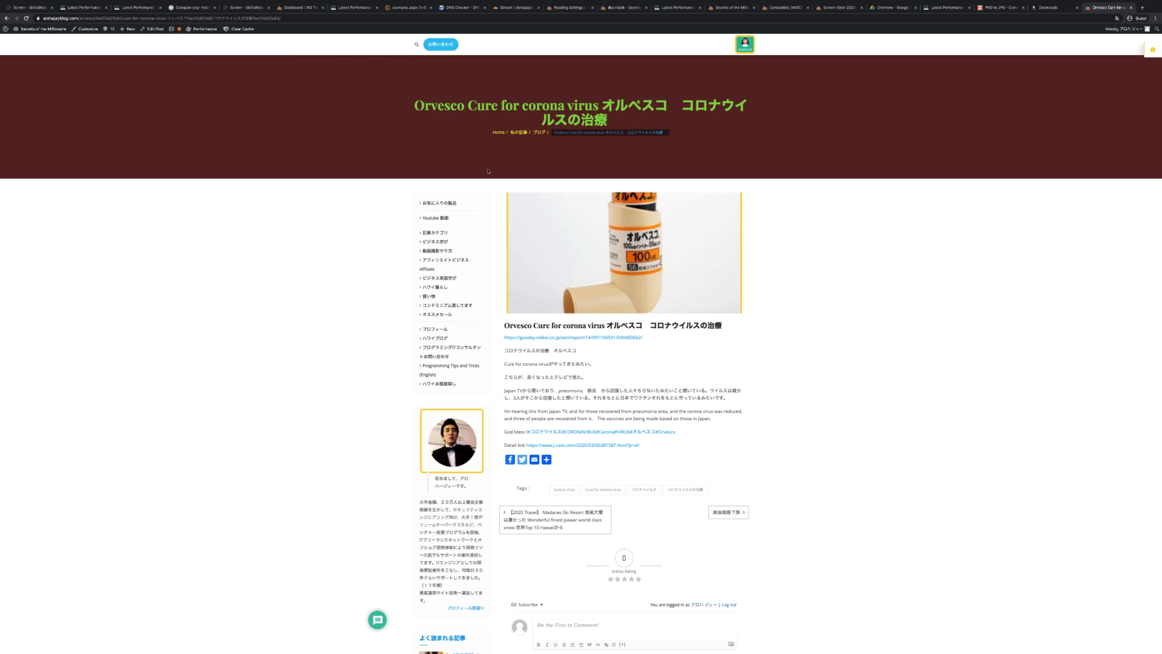
Return to the blog's home page and generate a Lighthouse report for mobile with the developer tools
left_click(747, 49)
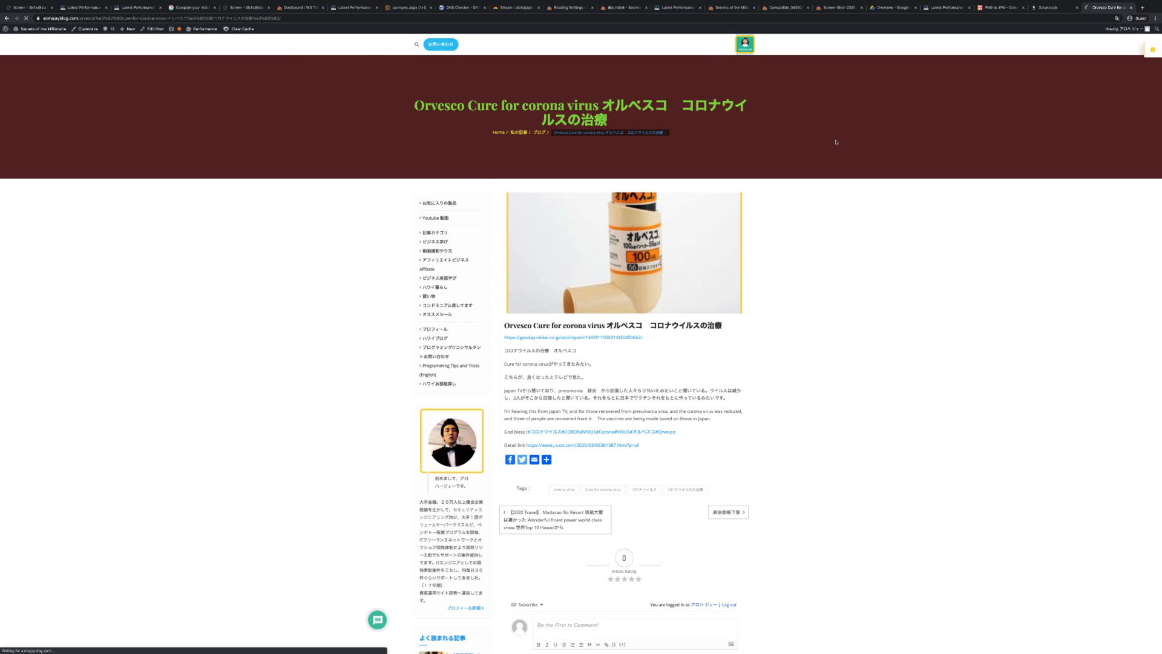
left_click(1155, 18)
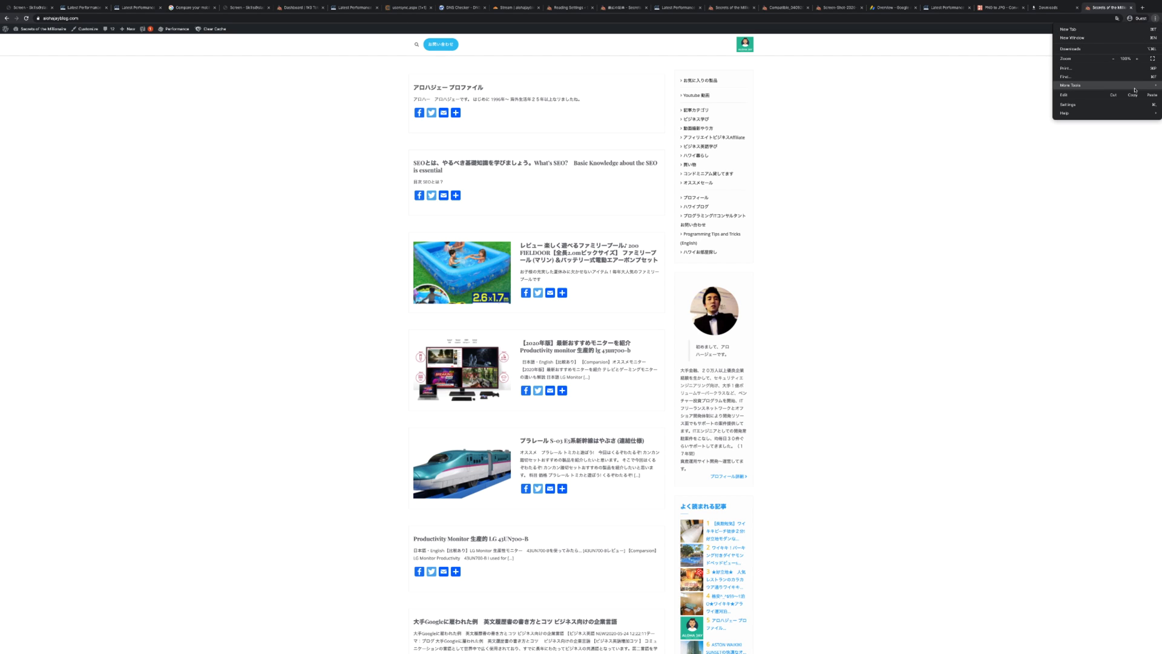
mouse_move(1083, 85)
left_click(981, 133)
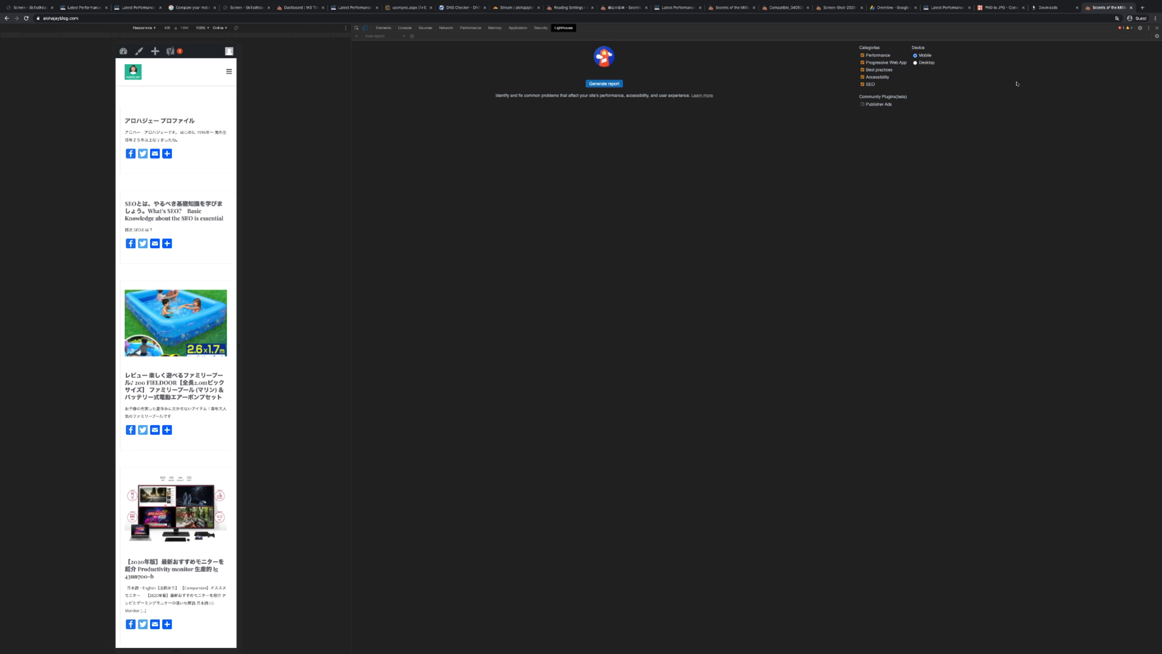
left_click(615, 86)
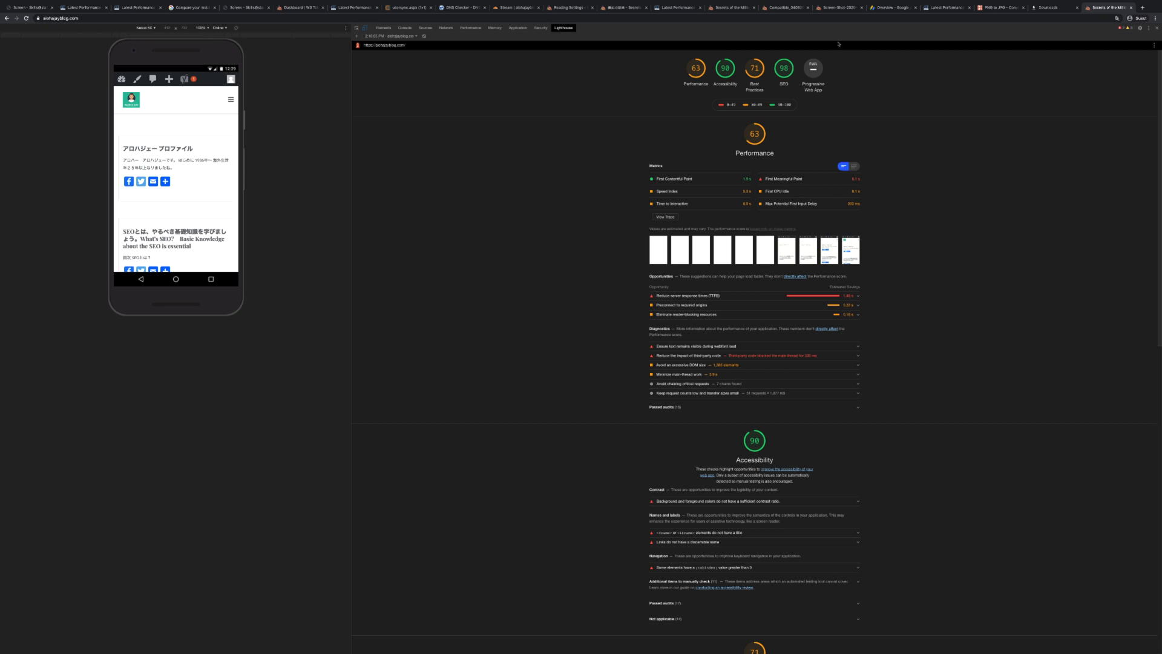
left_click(838, 9)
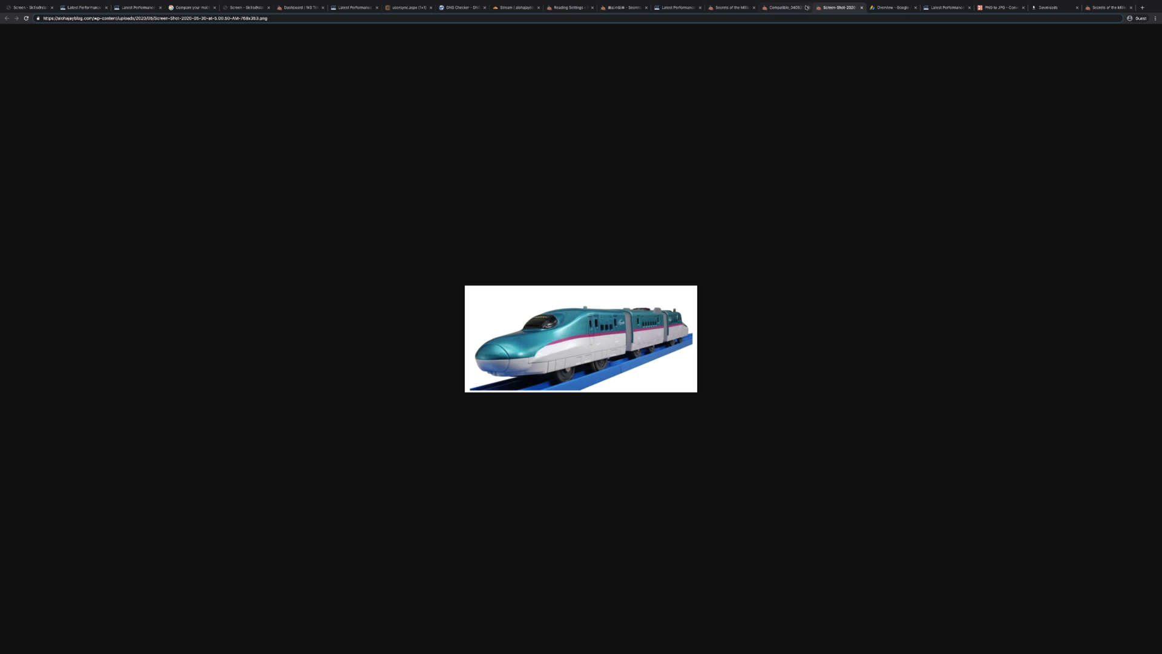
left_click(782, 9)
left_click(738, 8)
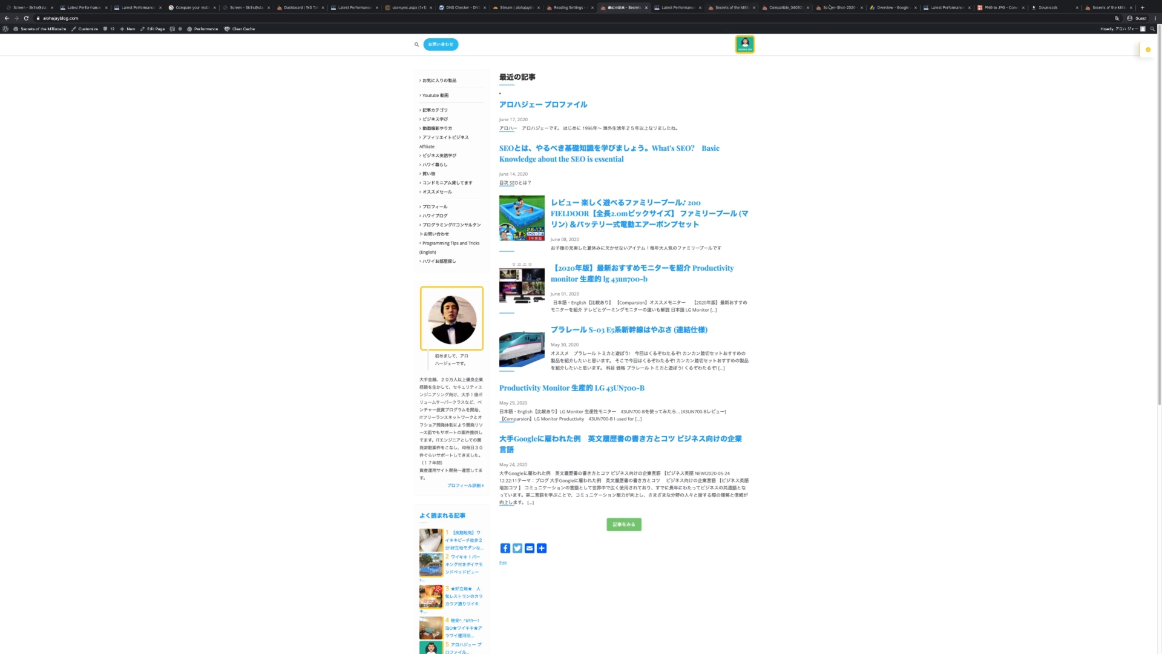
left_click(1105, 9)
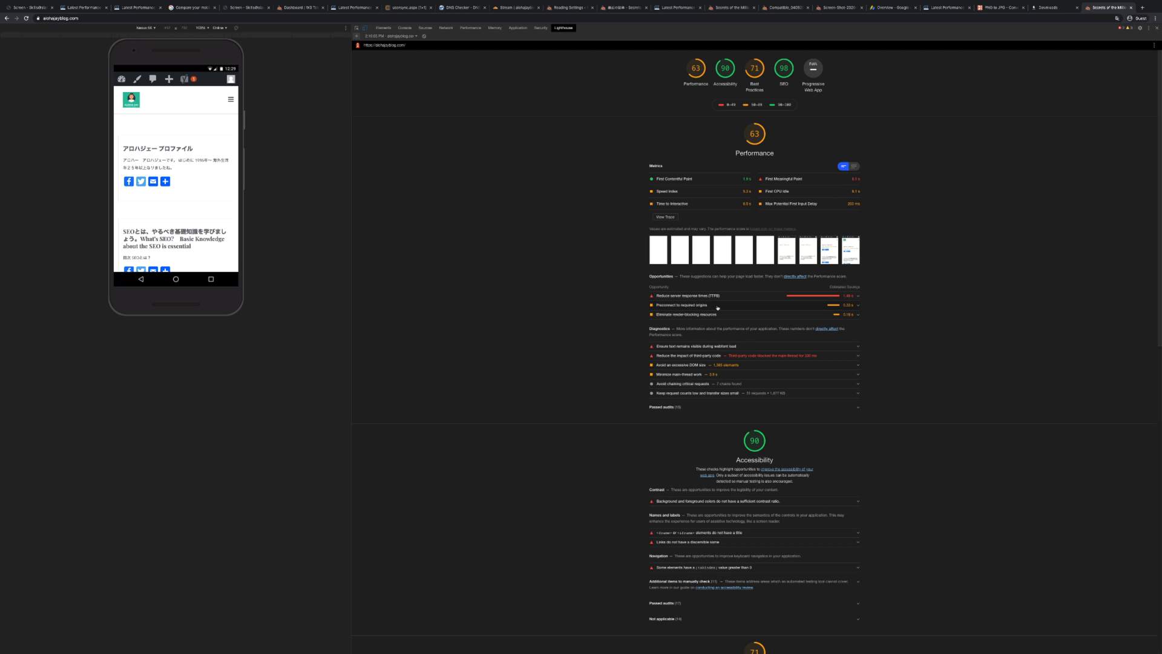
Examine the Lighthouse report's Best Practices section, expanding the passive listeners and cross-origin links audits
scroll(718, 308, "down", 5)
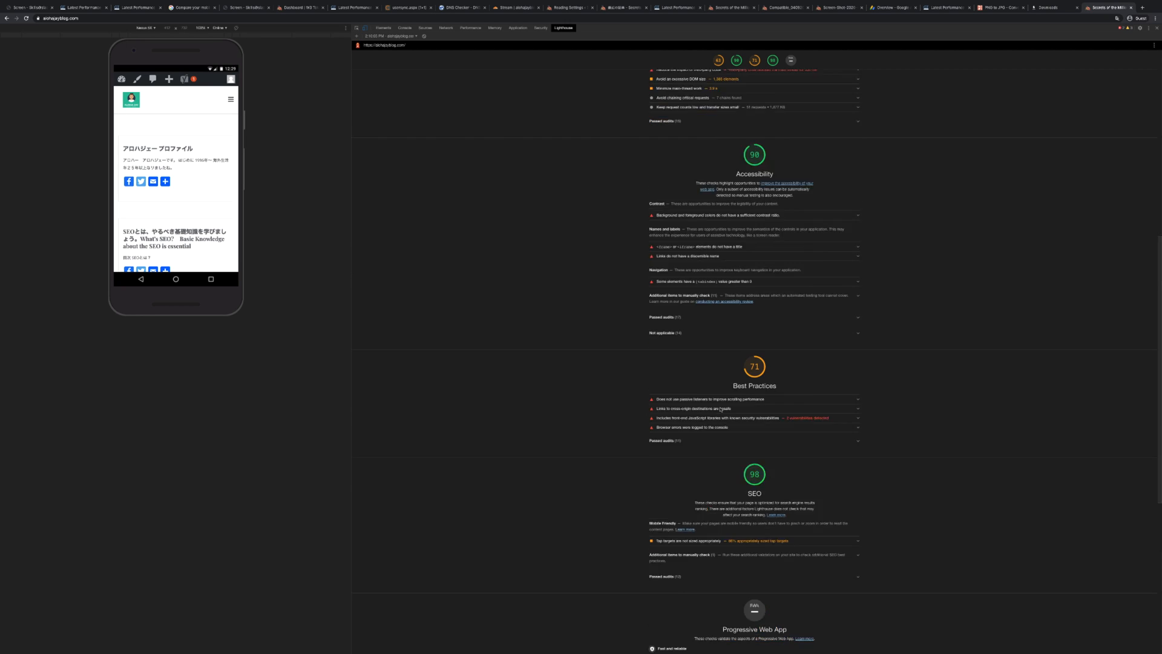
scroll(721, 409, "down", 3)
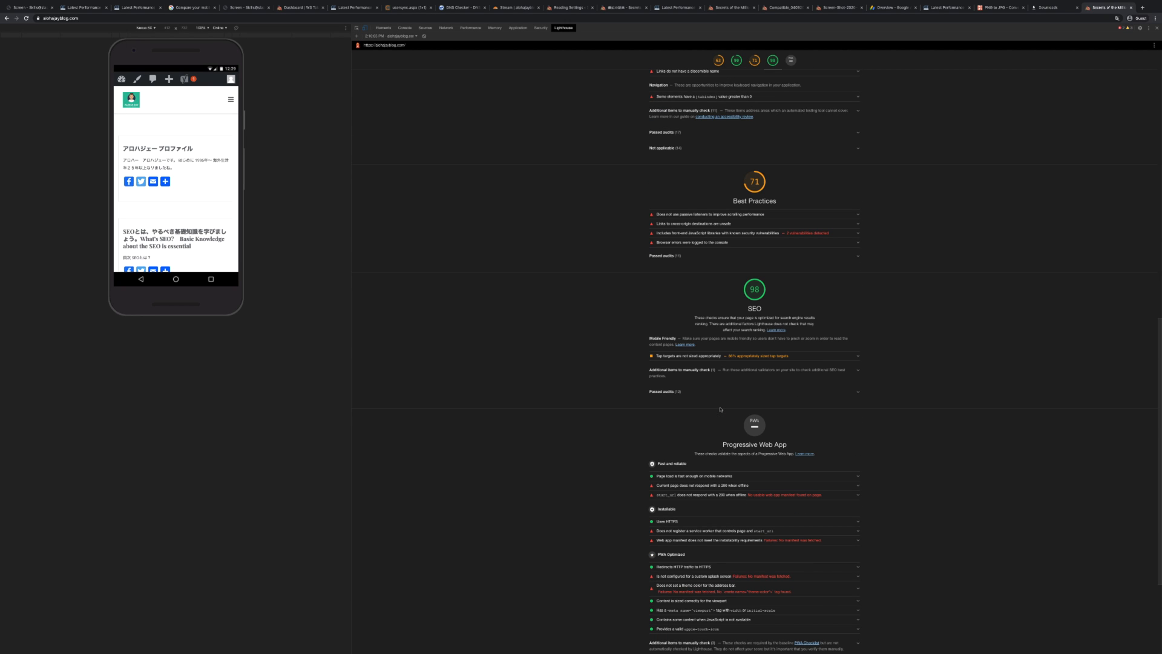
left_click(713, 217)
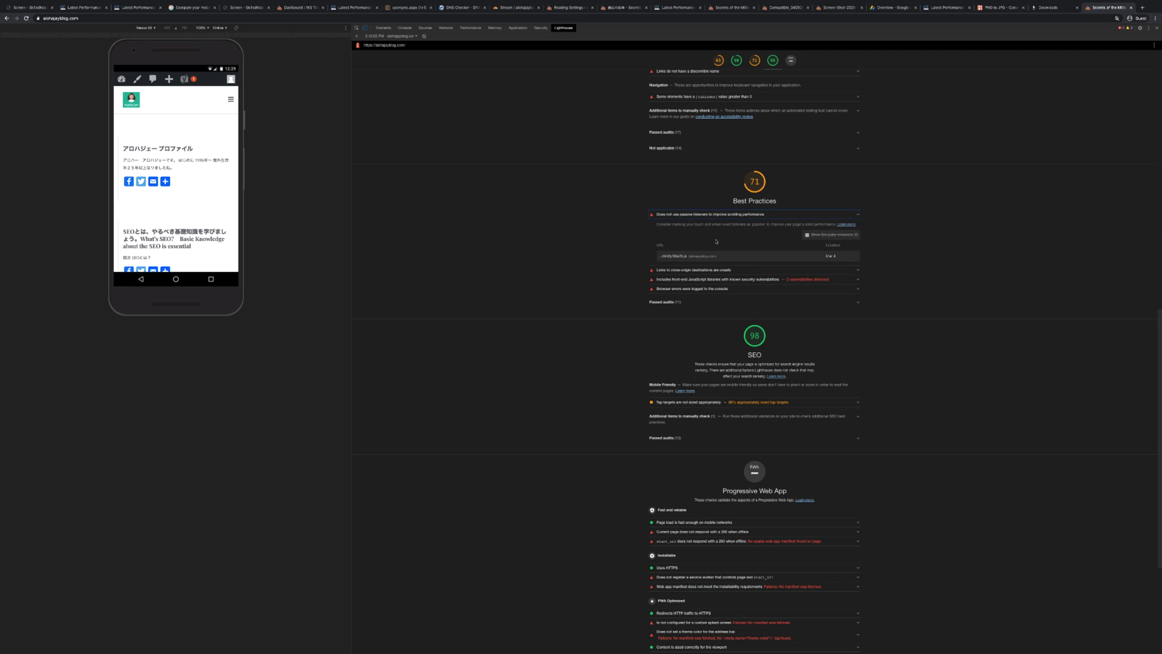
left_click(716, 274)
scroll(712, 353, "down", 1)
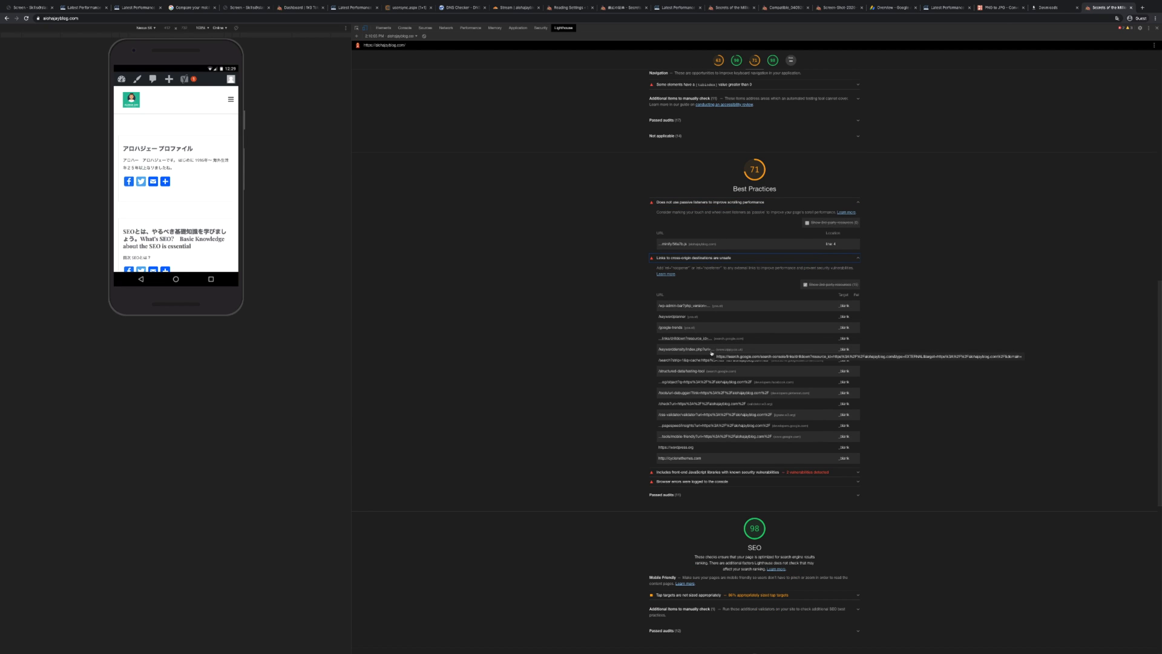
scroll(690, 376, "up", 5)
scroll(680, 385, "up", 6)
Examine the Performance diagnostics in the Lighthouse report, expanding the webfont text, third-party code, DOM size and main-thread work audits
left_click(706, 463)
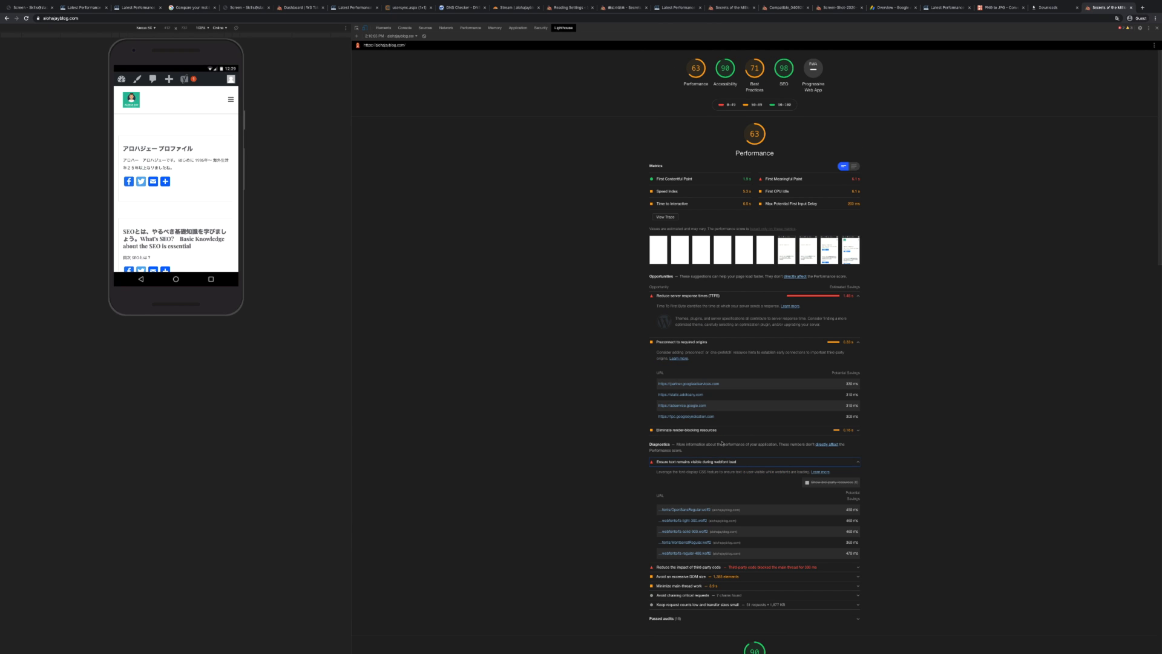
scroll(714, 454, "down", 3)
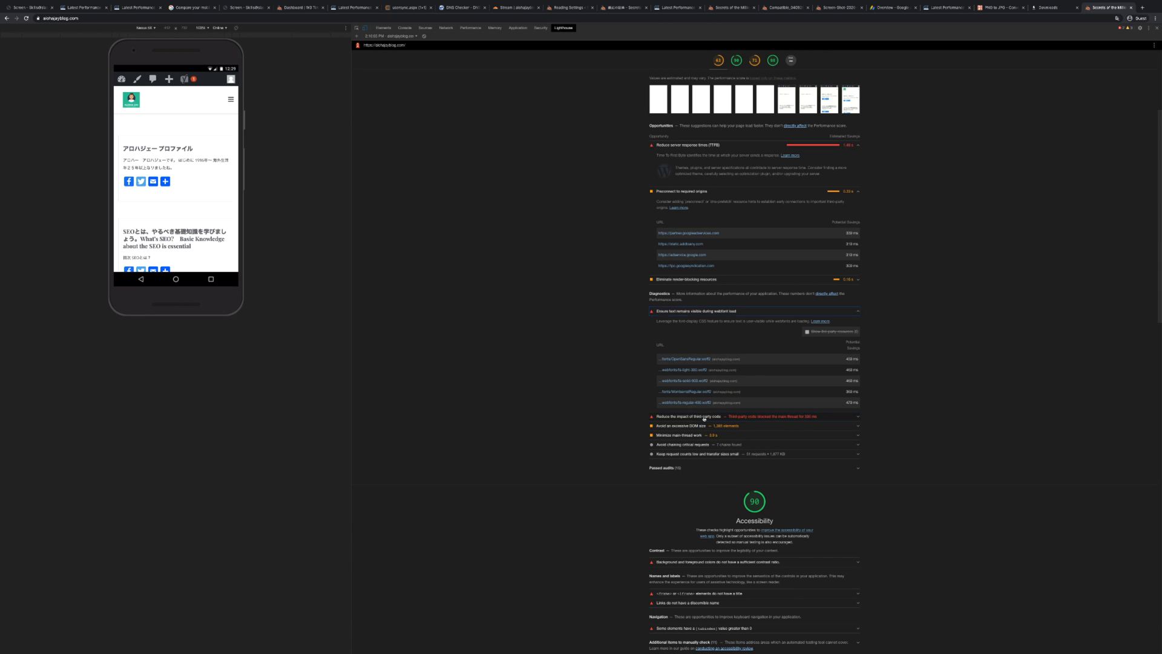
left_click(704, 417)
scroll(705, 446, "down", 1)
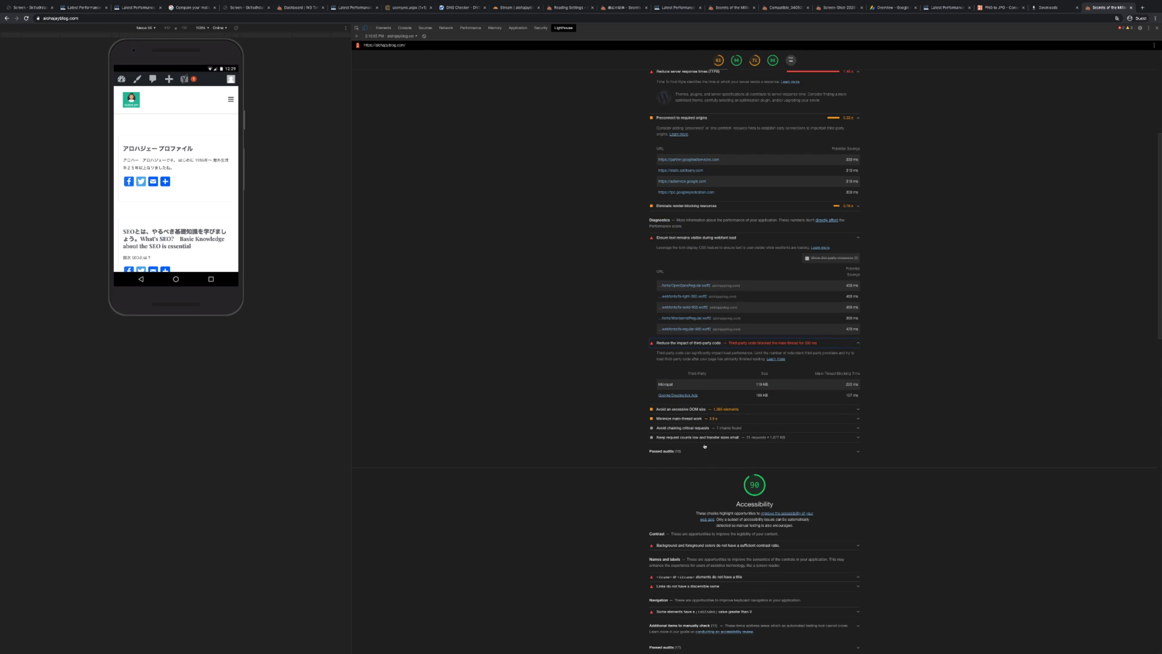
left_click(694, 410)
scroll(689, 436, "down", 1)
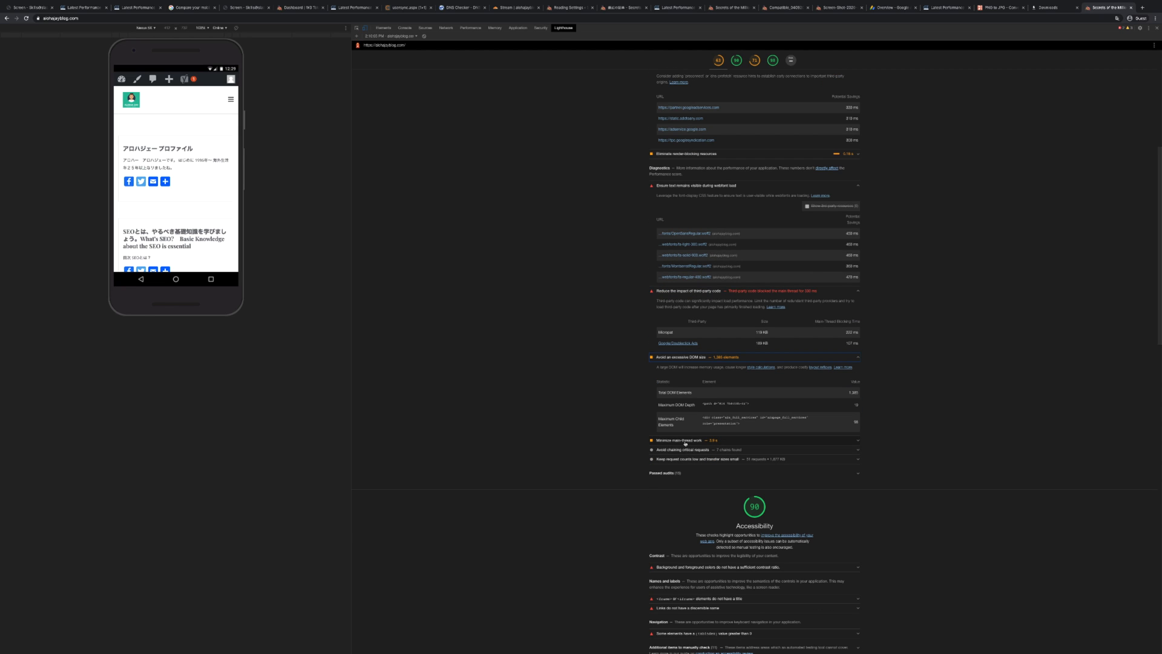
left_click(685, 441)
scroll(741, 445, "down", 3)
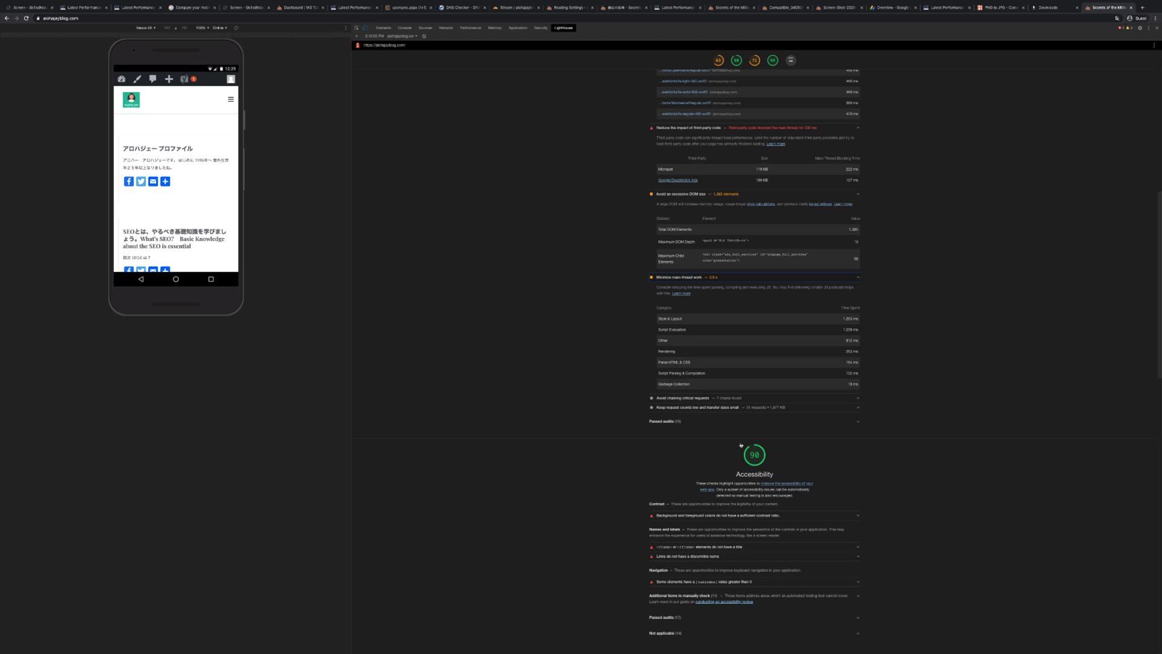
scroll(741, 445, "up", 8)
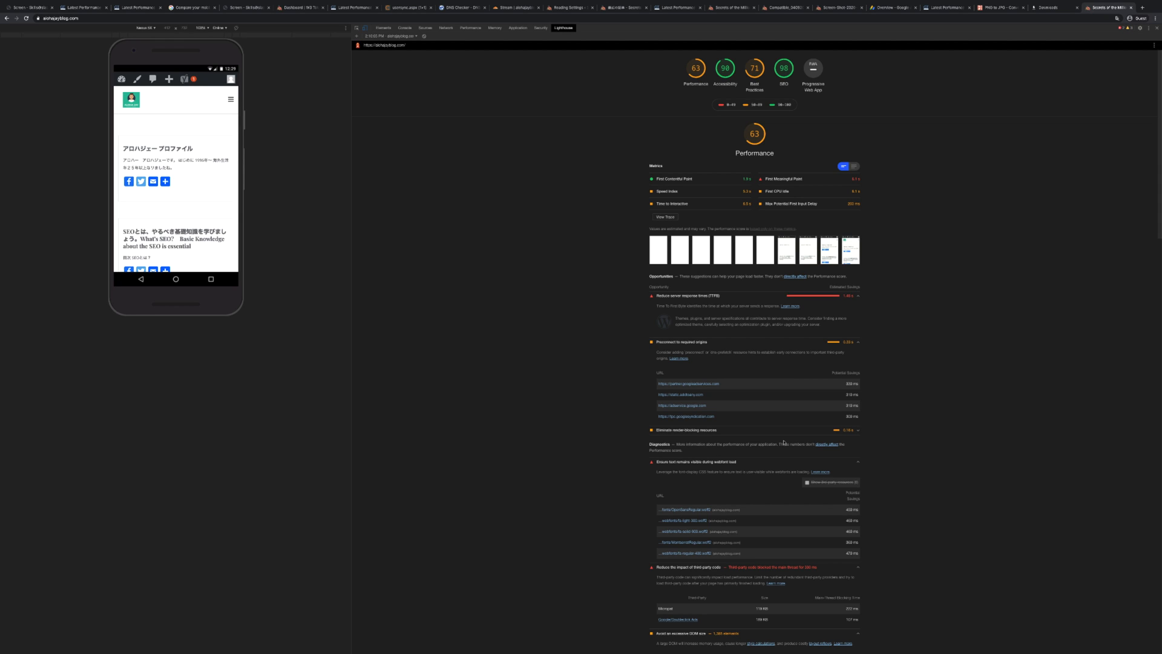
Review the open GTmetrix reports for yahoo.com, alohajayblog.com and screen.slackme.space, and the Lighthouse results for screen.slackme.space
left_click(610, 11)
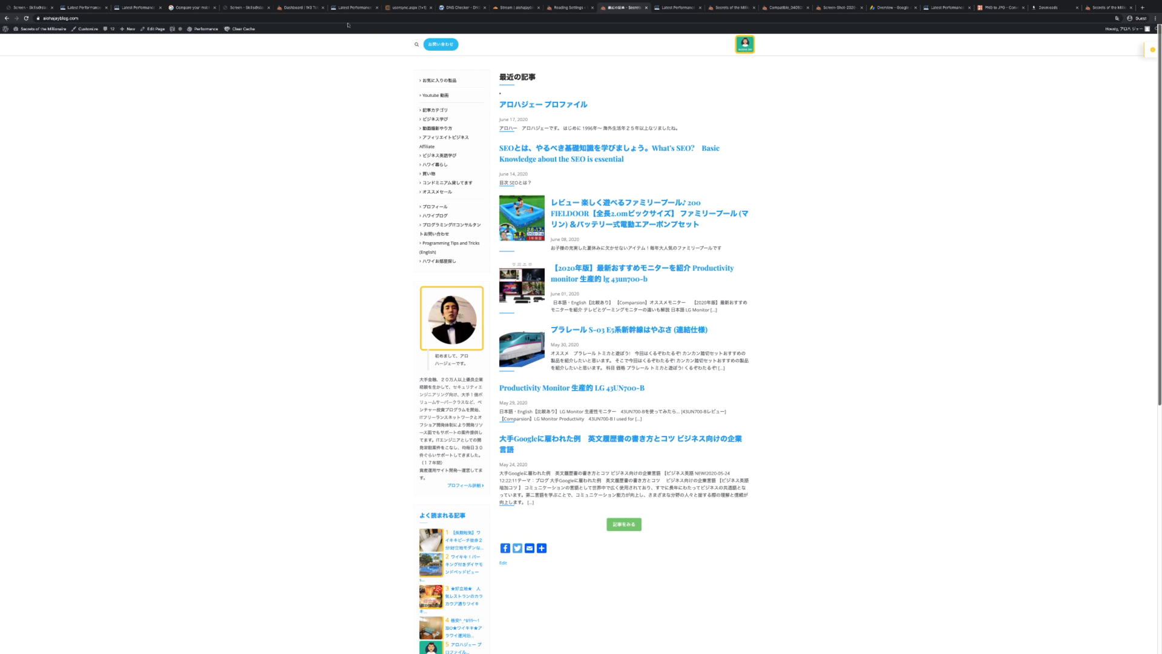
left_click(310, 9)
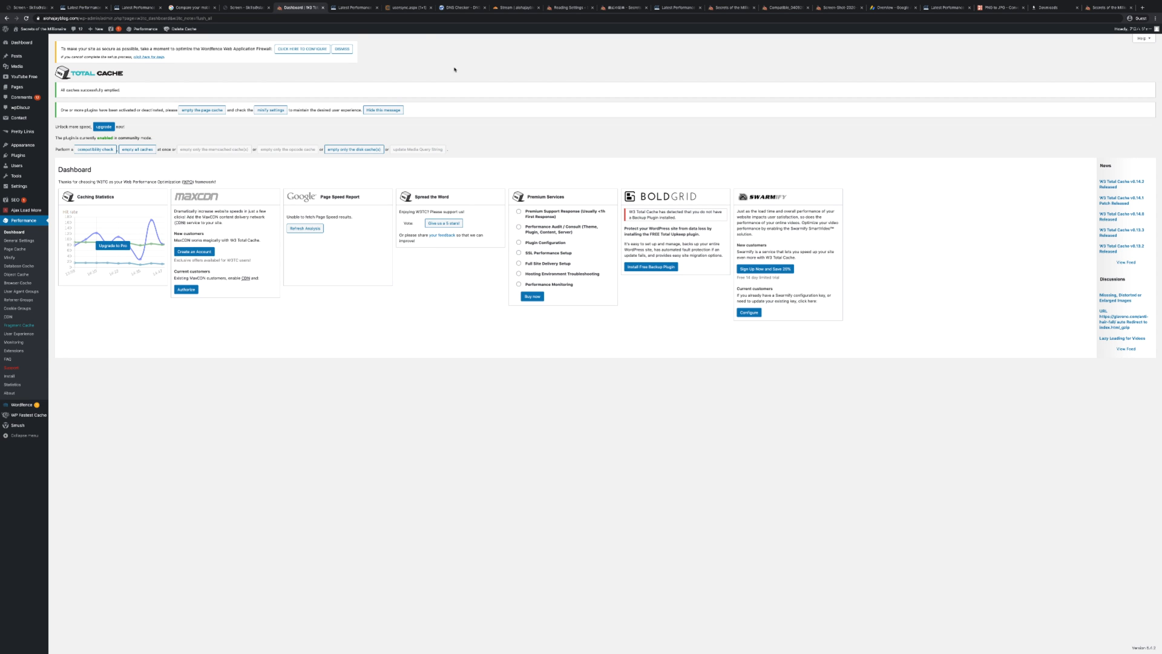
left_click(365, 11)
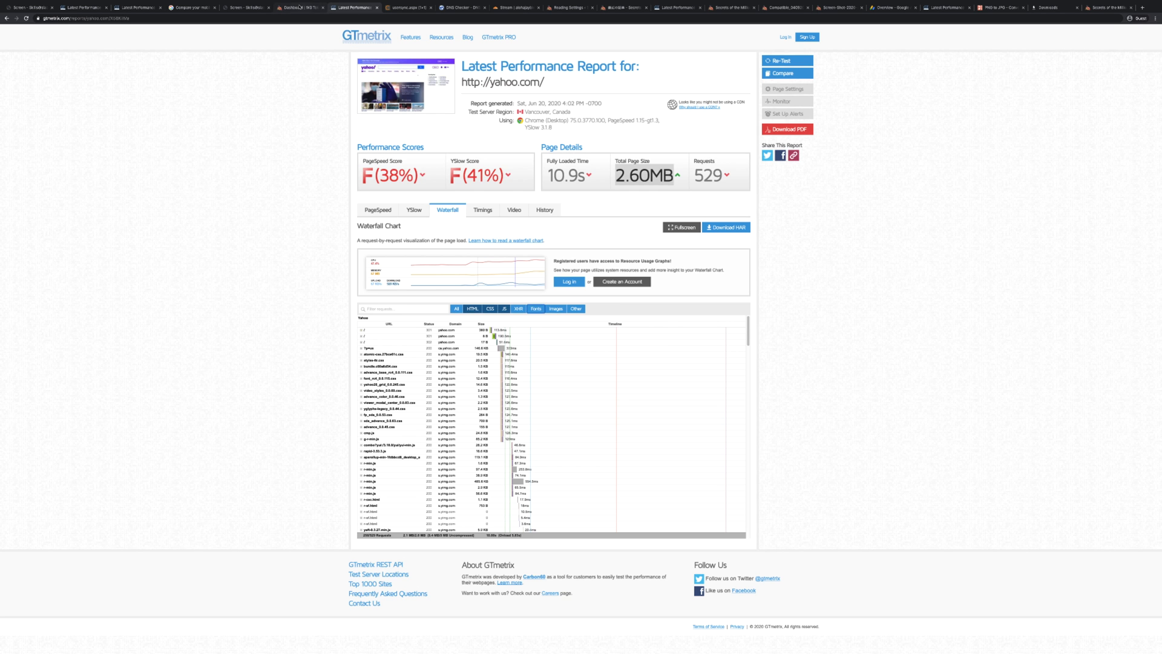
left_click(248, 8)
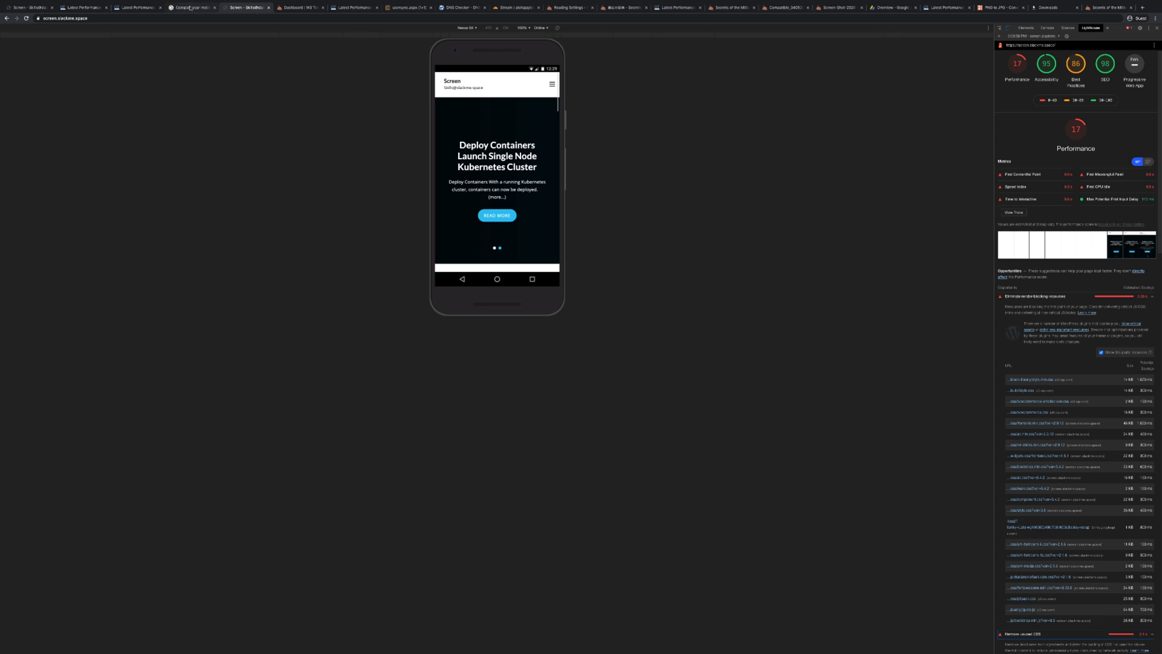
left_click(190, 8)
left_click(138, 9)
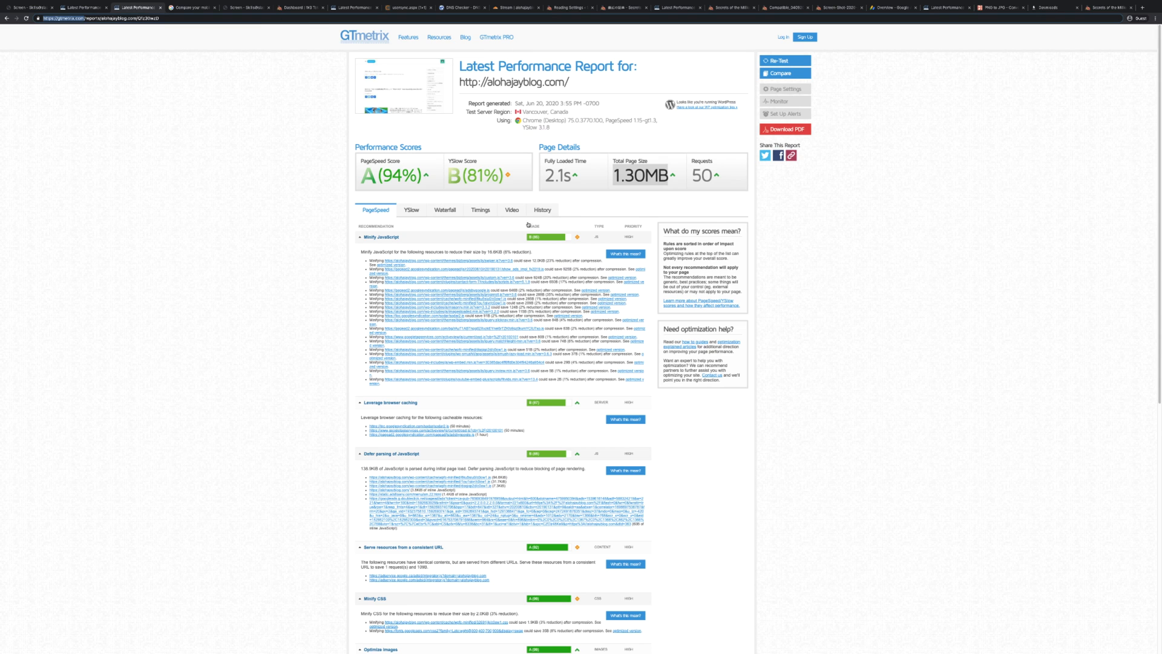
left_click(90, 8)
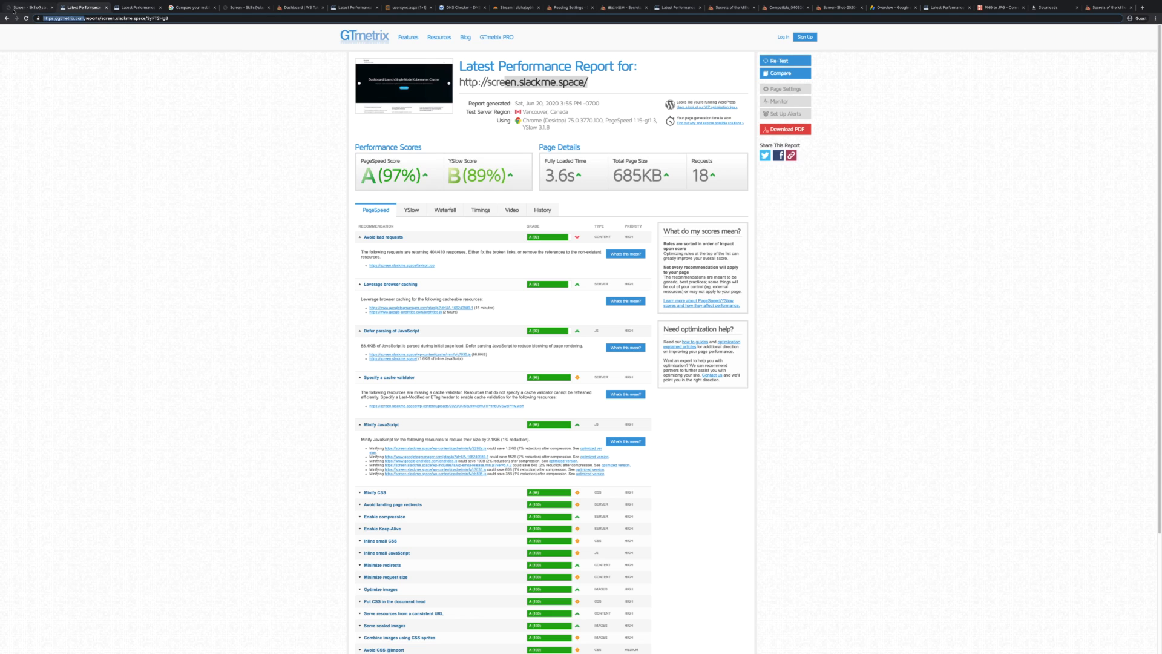
left_click(27, 8)
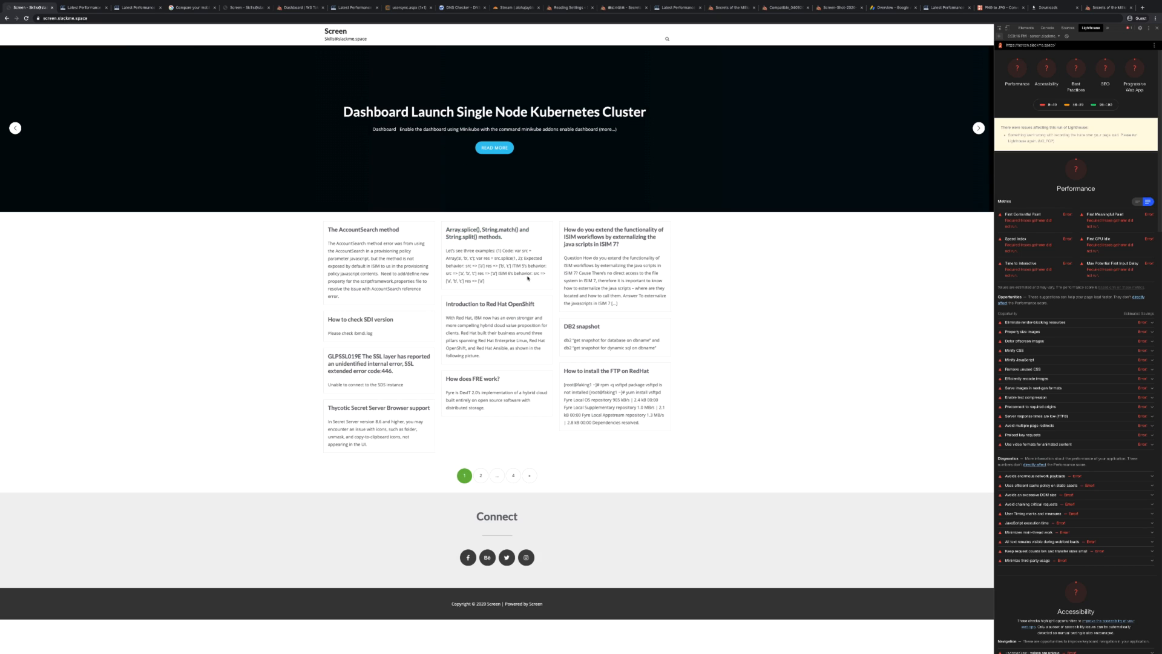